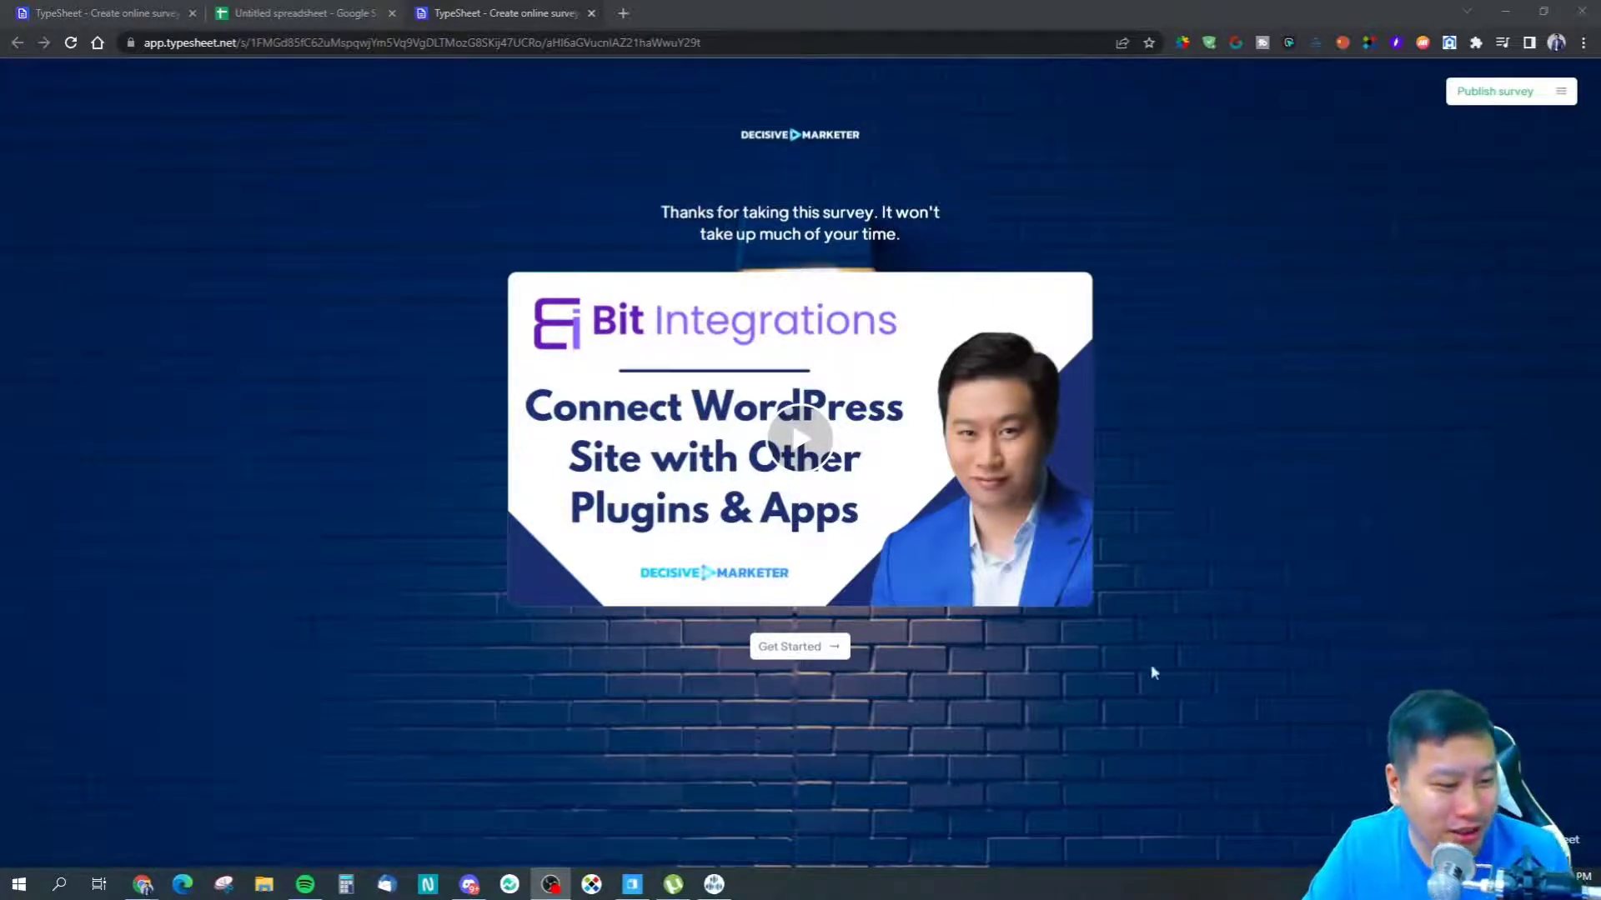
Start the survey preview, skip through to the third question, and return to the first question
left_click(804, 651)
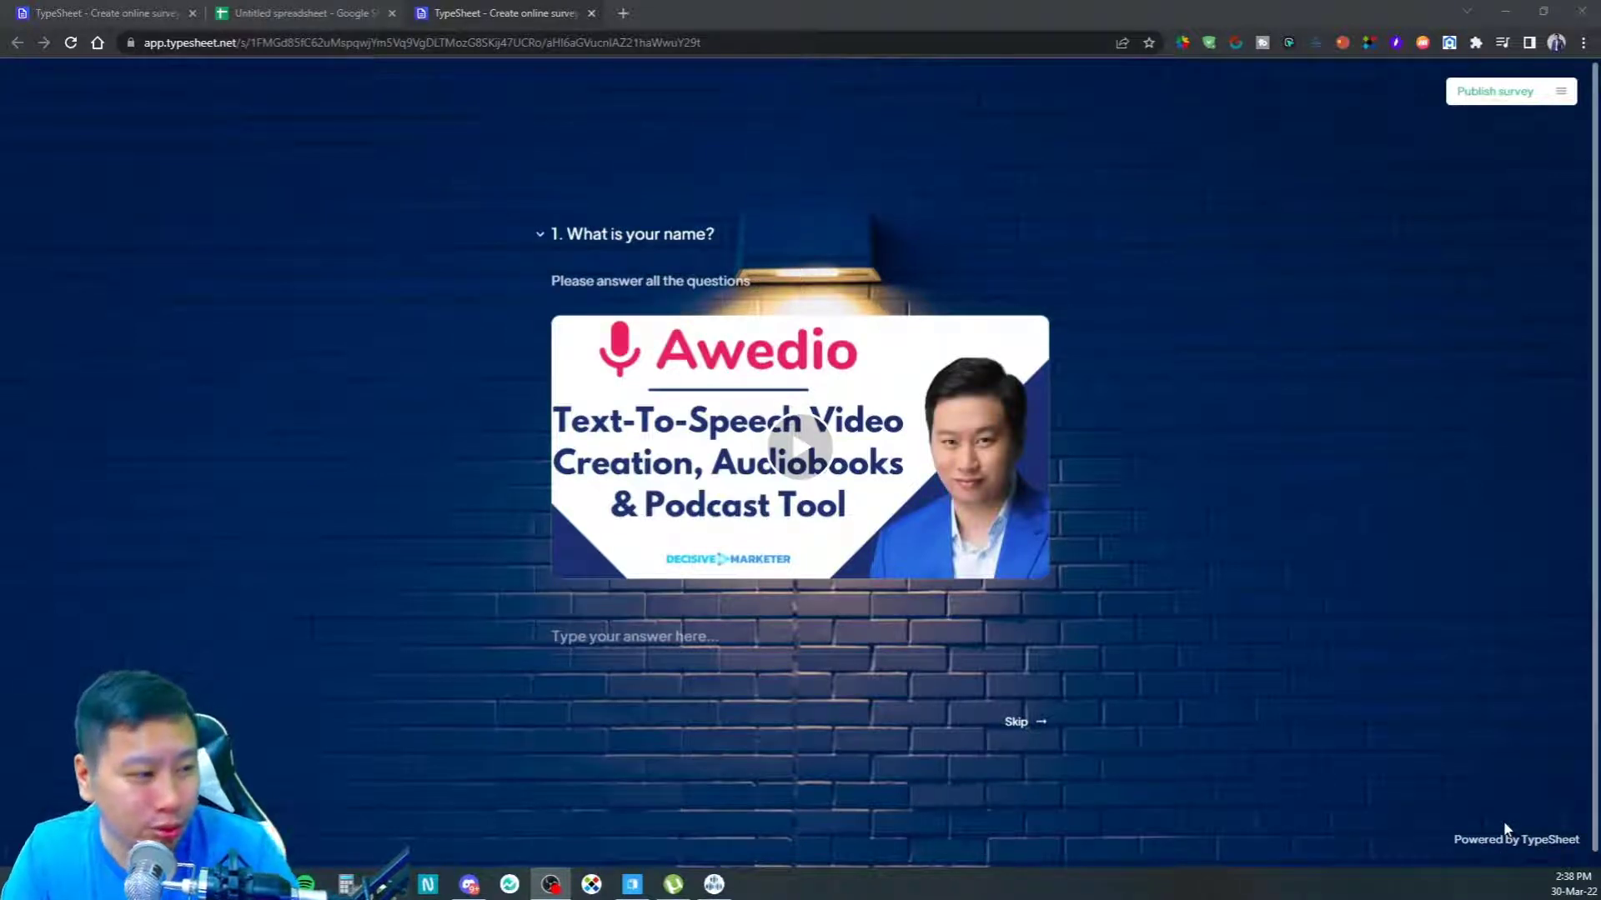
left_click(1015, 722)
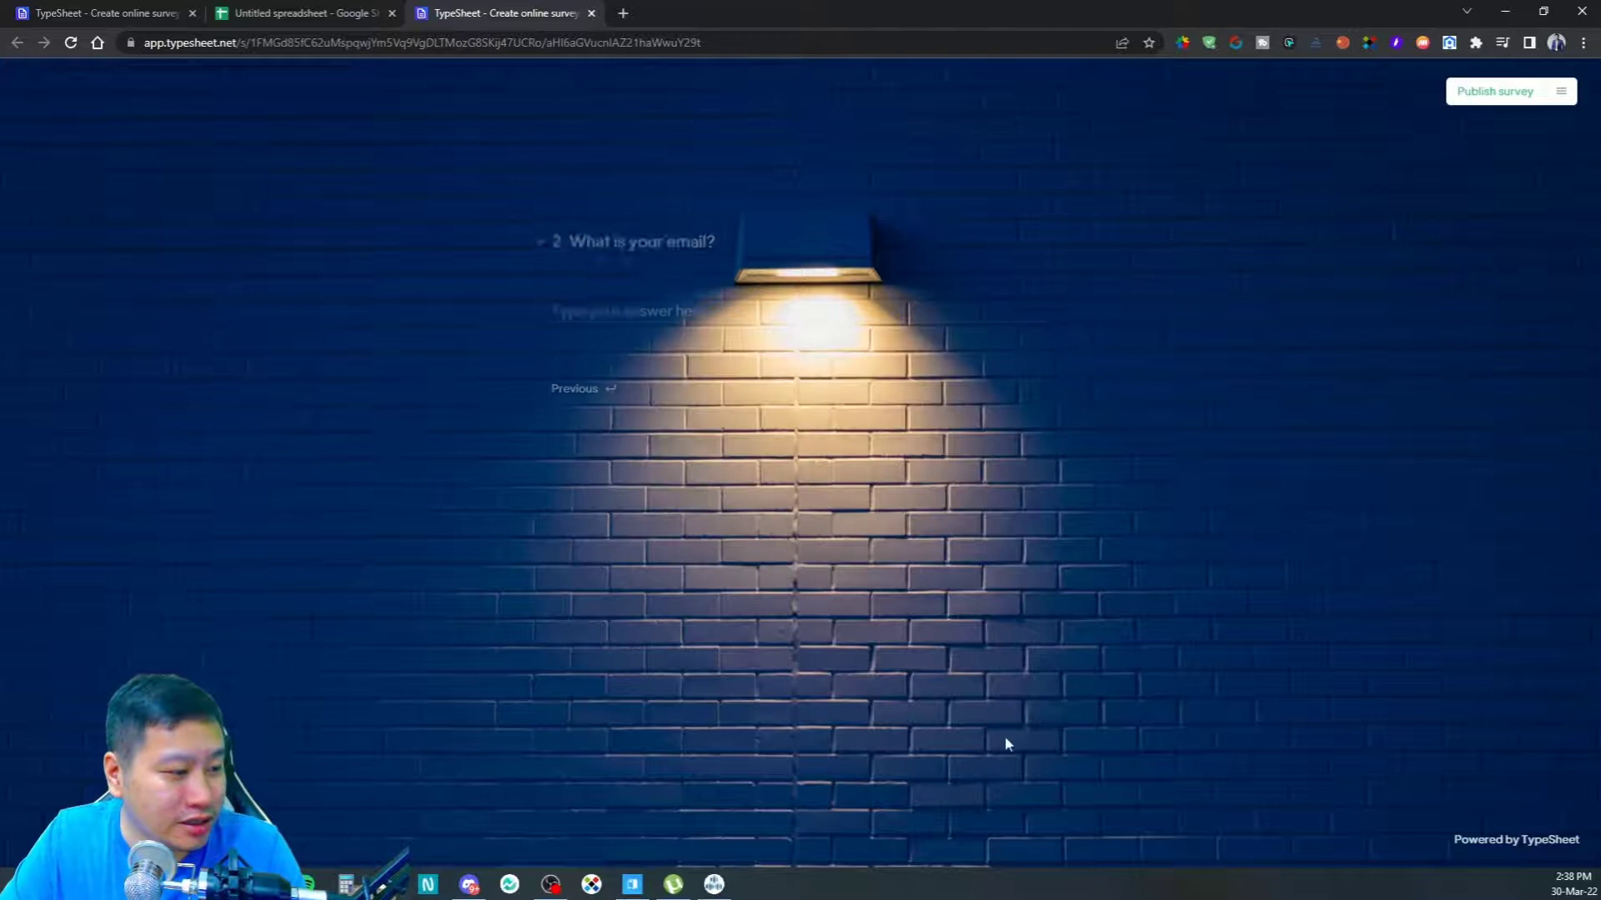
left_click(1010, 390)
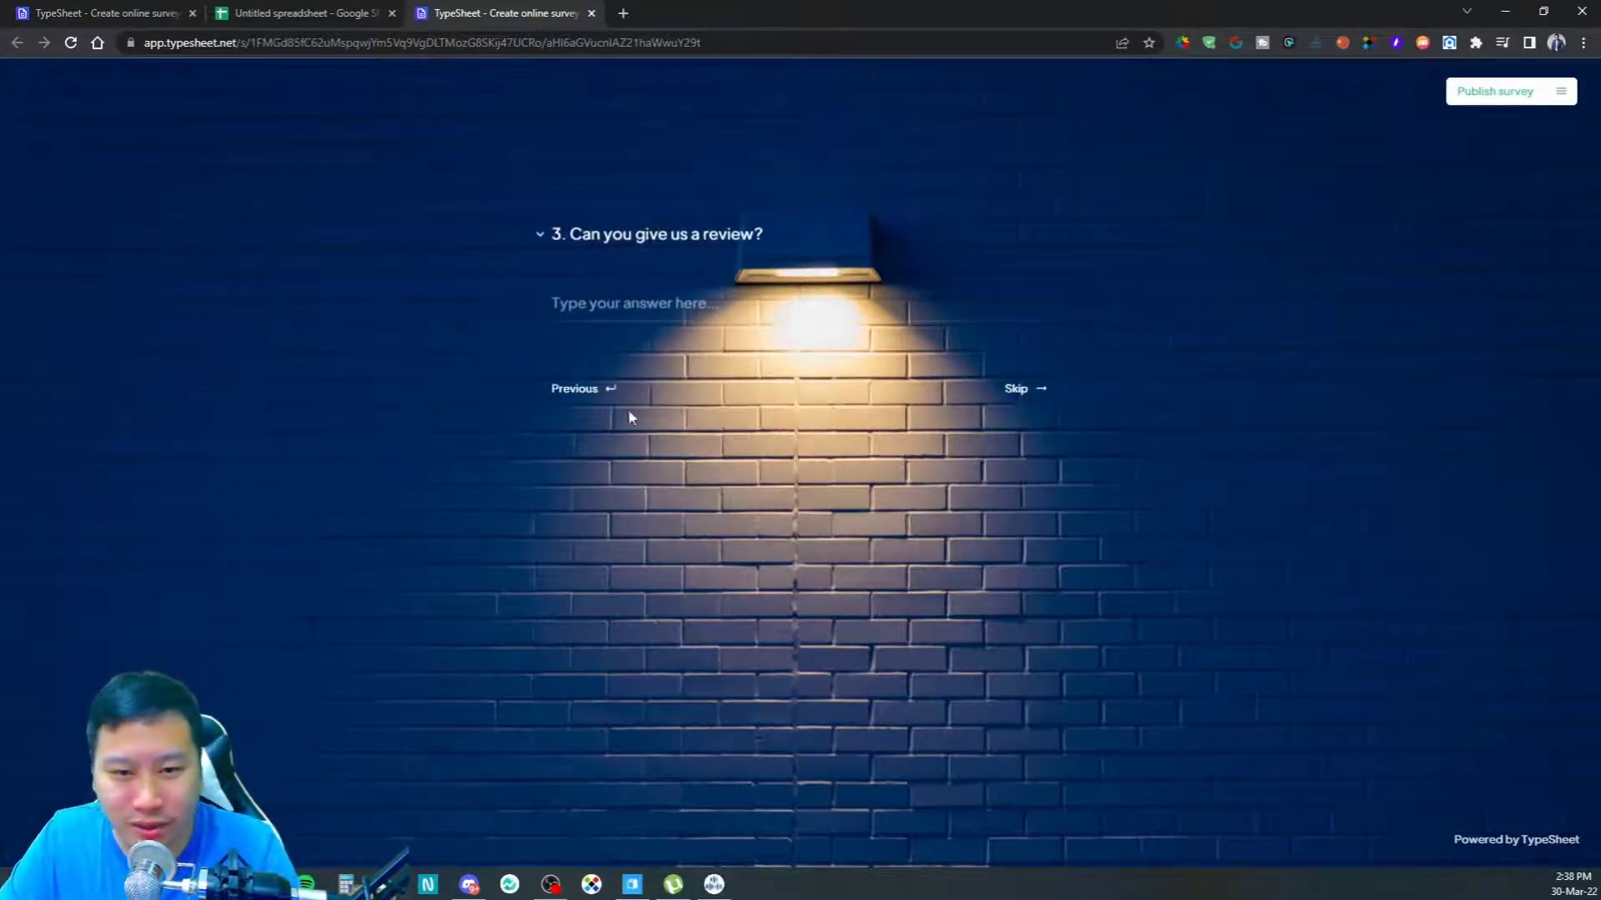
left_click(580, 400)
left_click(574, 402)
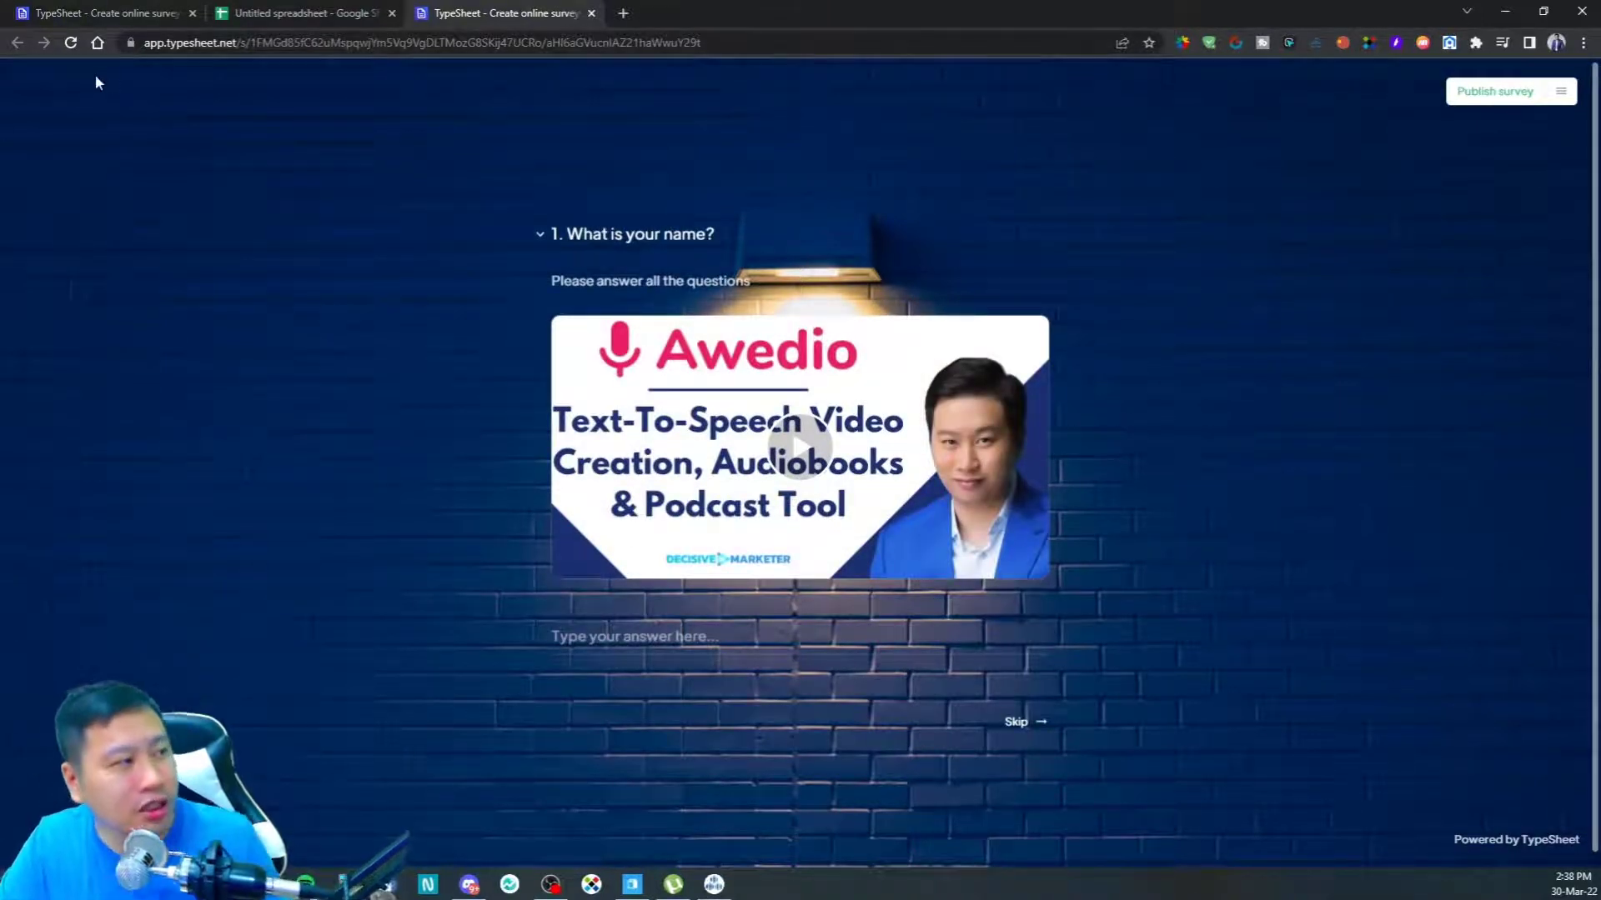
Go to the TypeSheet dashboard, open the Quick Tutorial in a separate tab, and close that tab
left_click(93, 13)
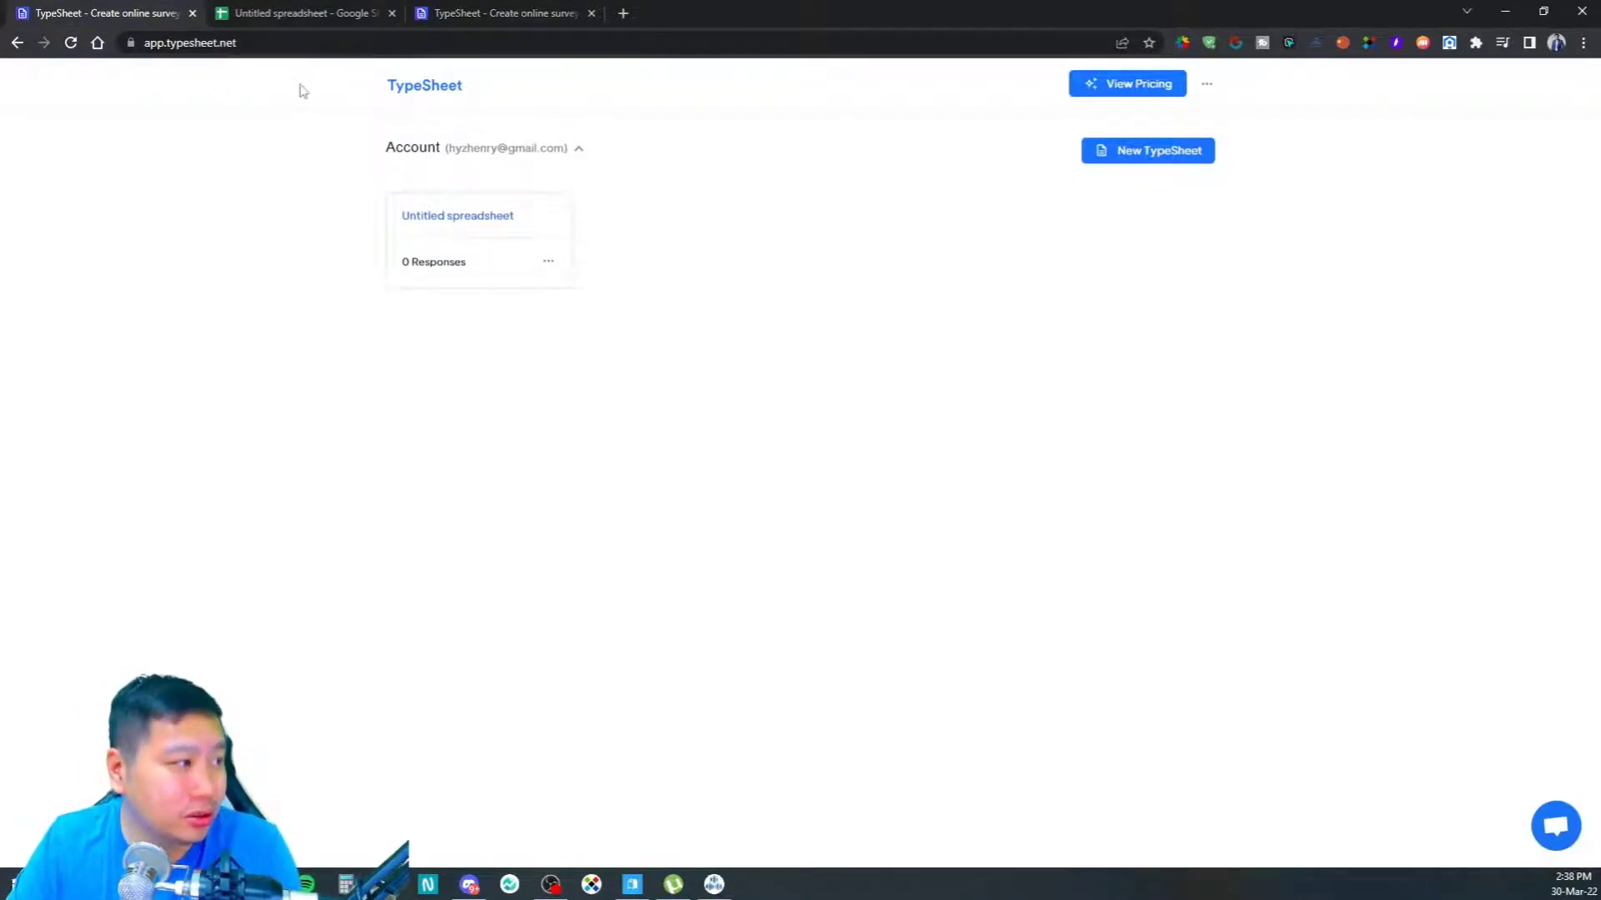
left_click(1206, 83)
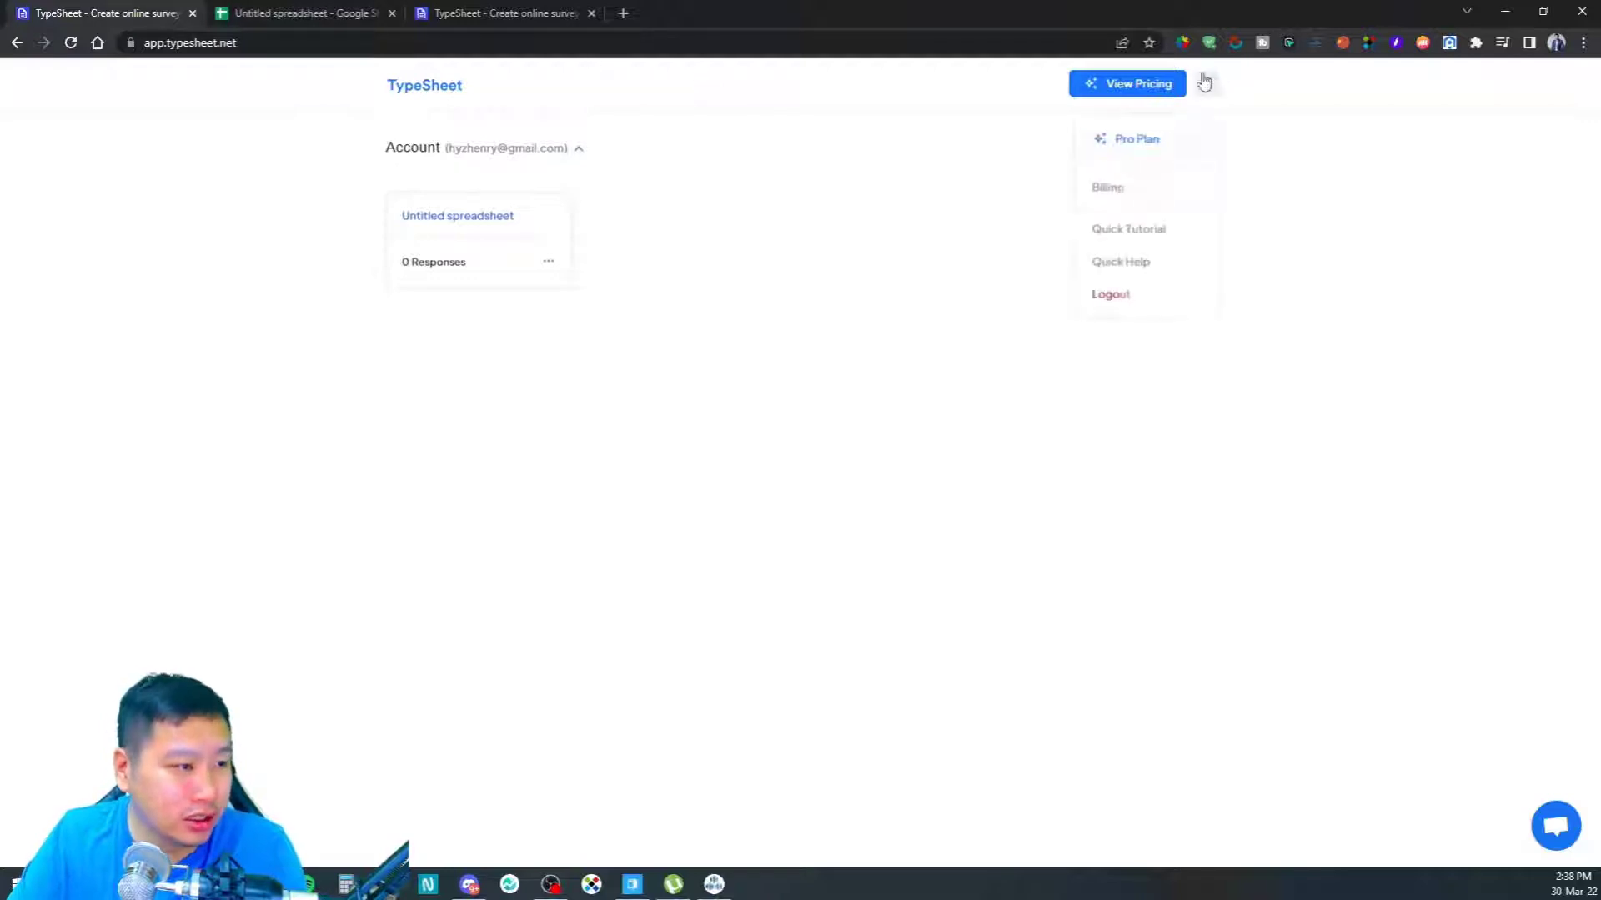
right_click(1134, 237)
left_click(1182, 245)
left_click(275, 12)
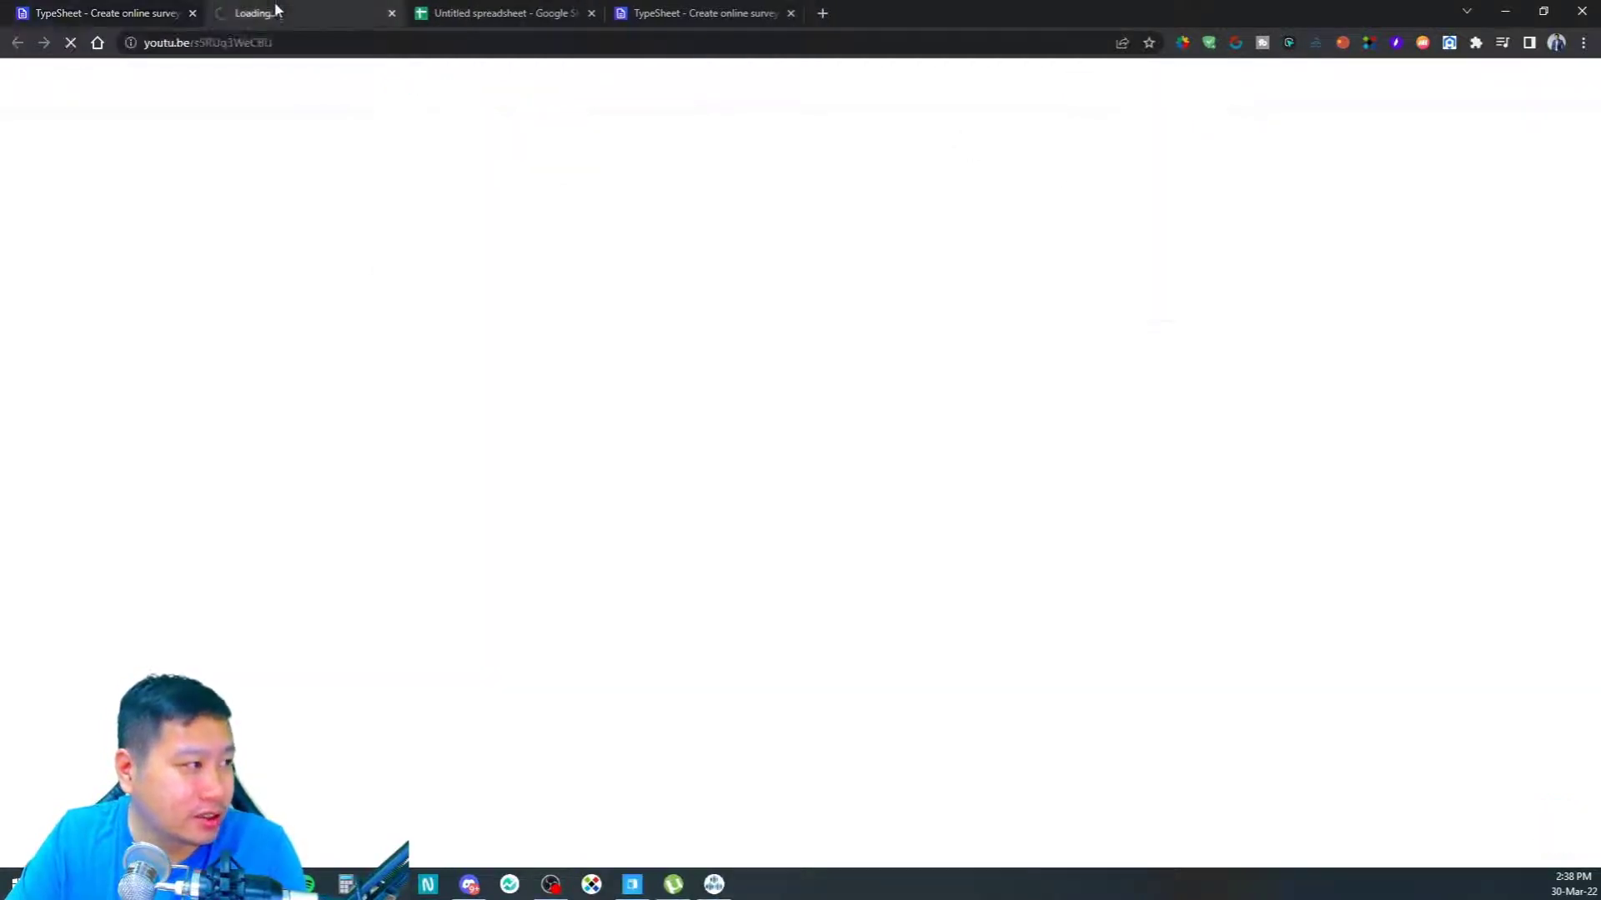
left_click(391, 13)
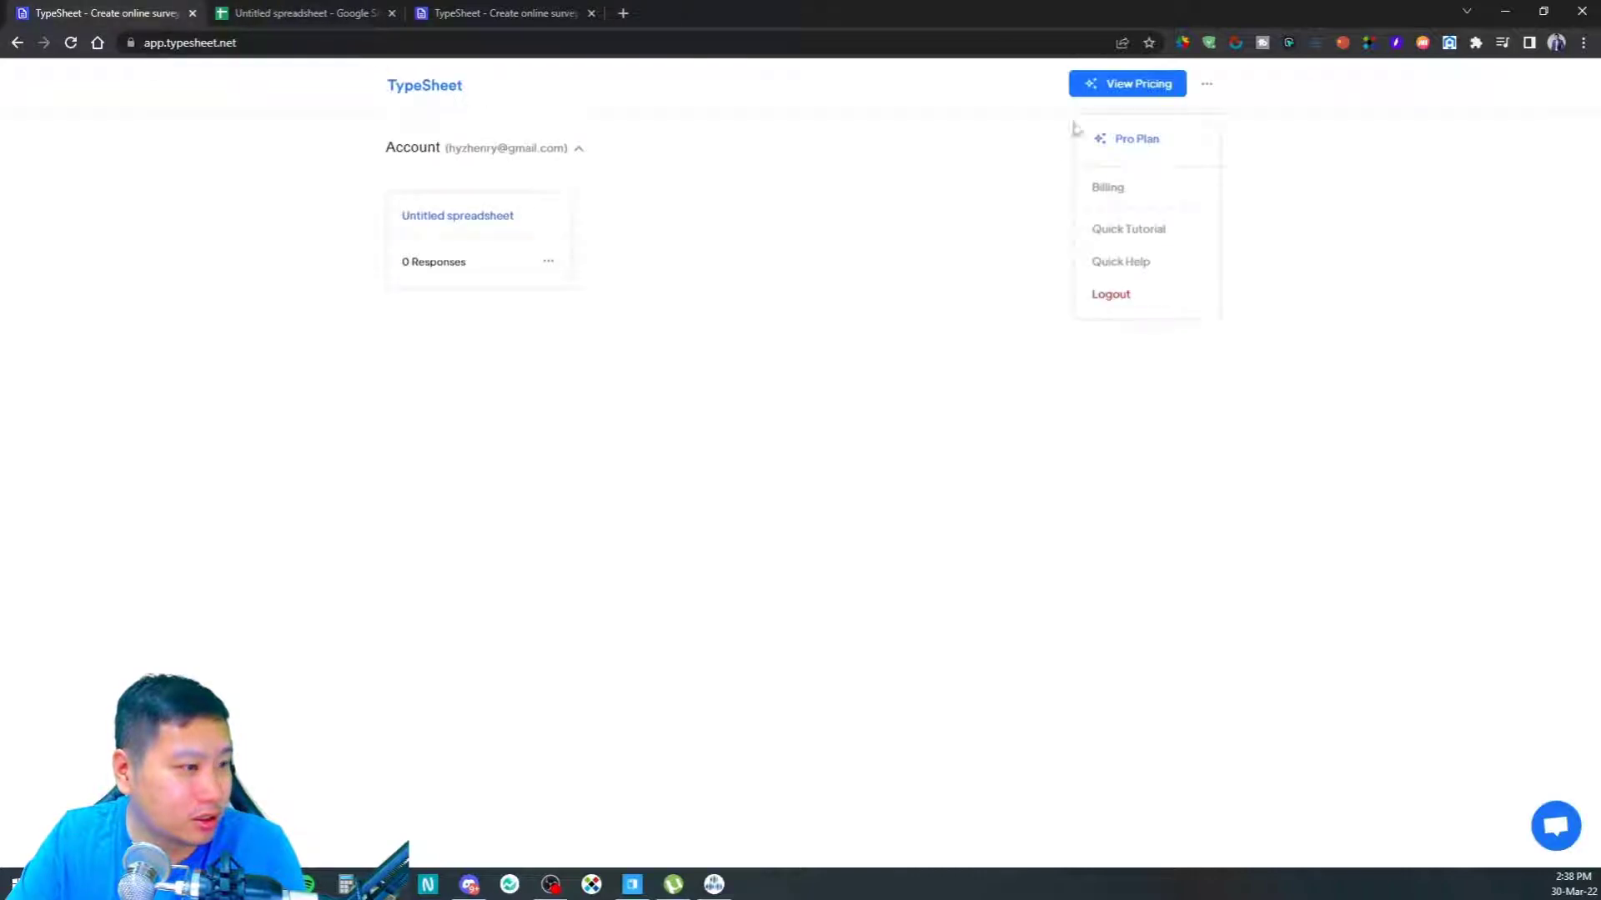
Reload the dashboard and try to open Quick Help in a separate tab
left_click(71, 43)
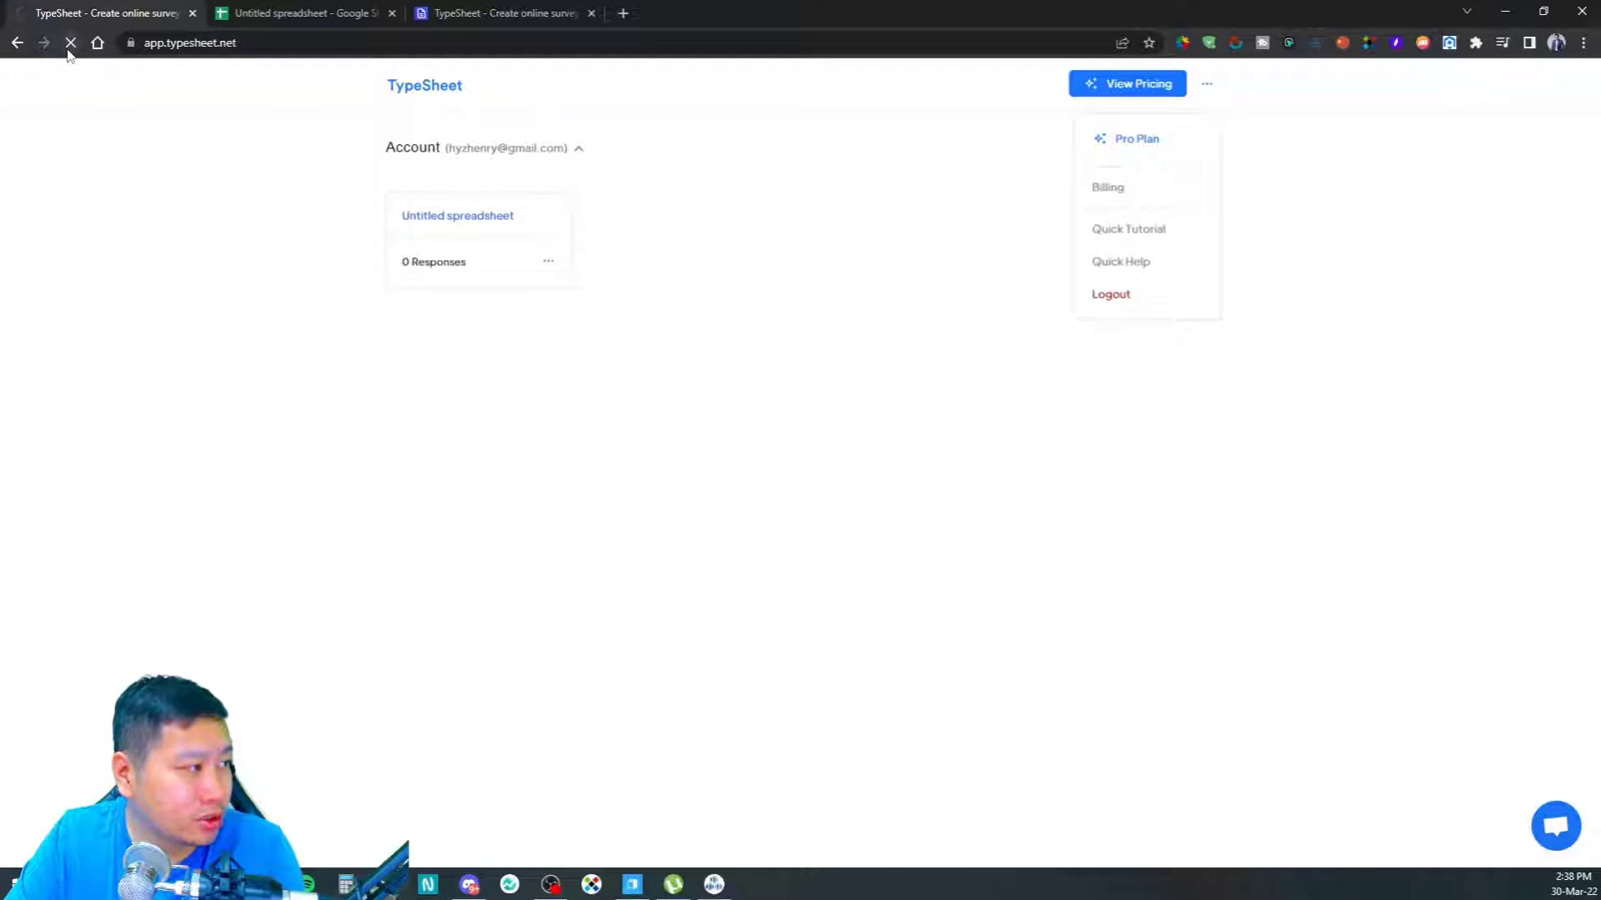
right_click(1136, 262)
left_click(1248, 194)
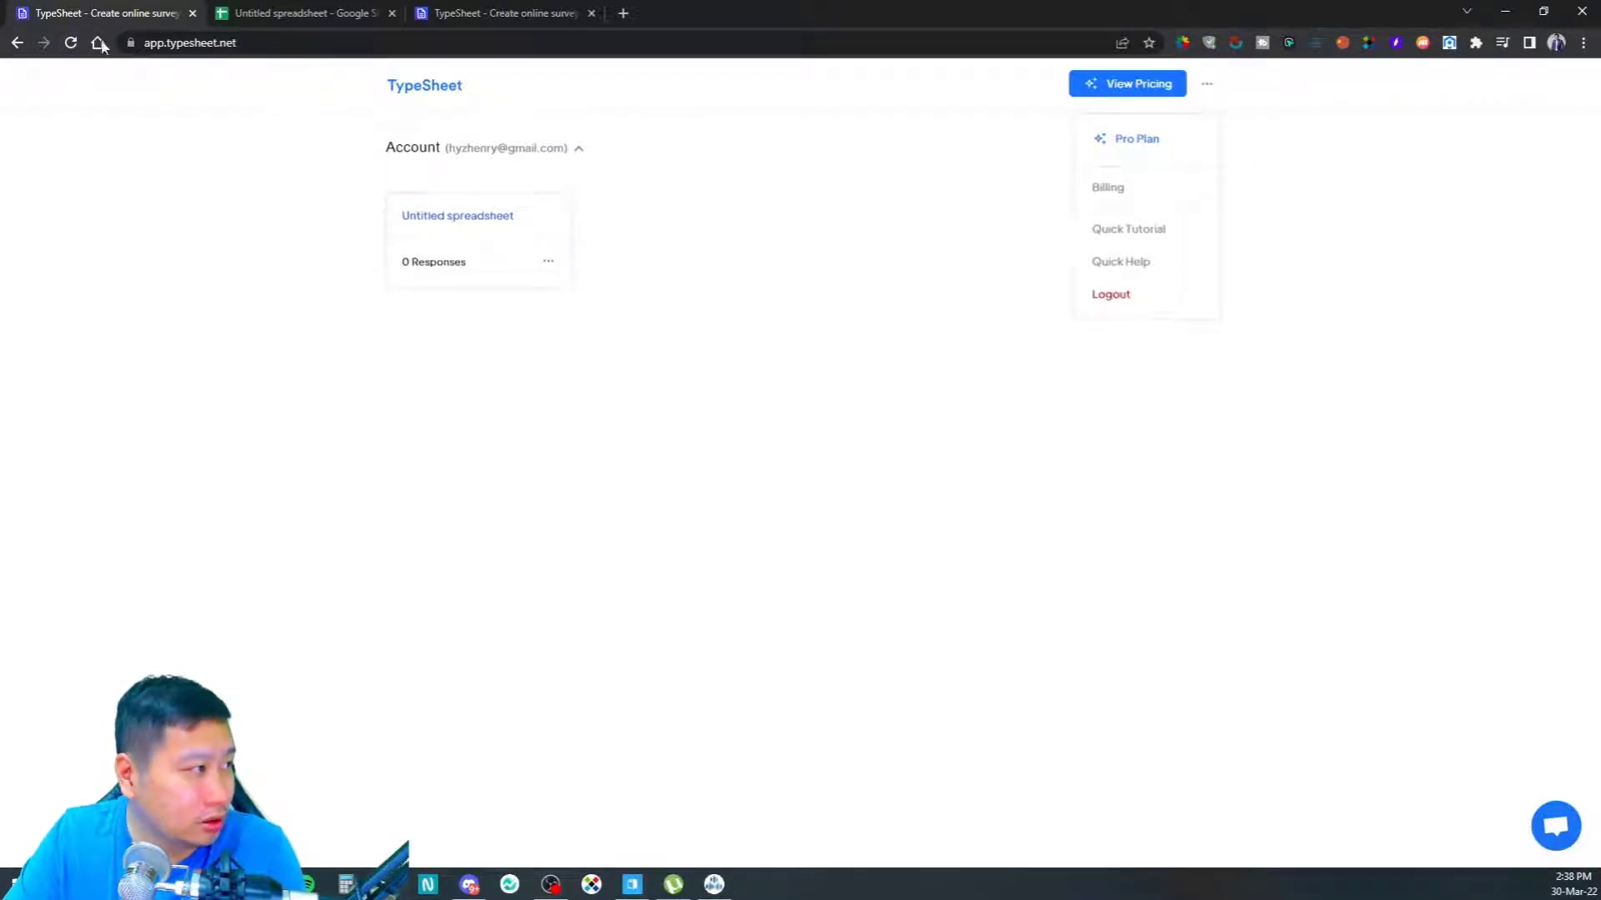
left_click(71, 43)
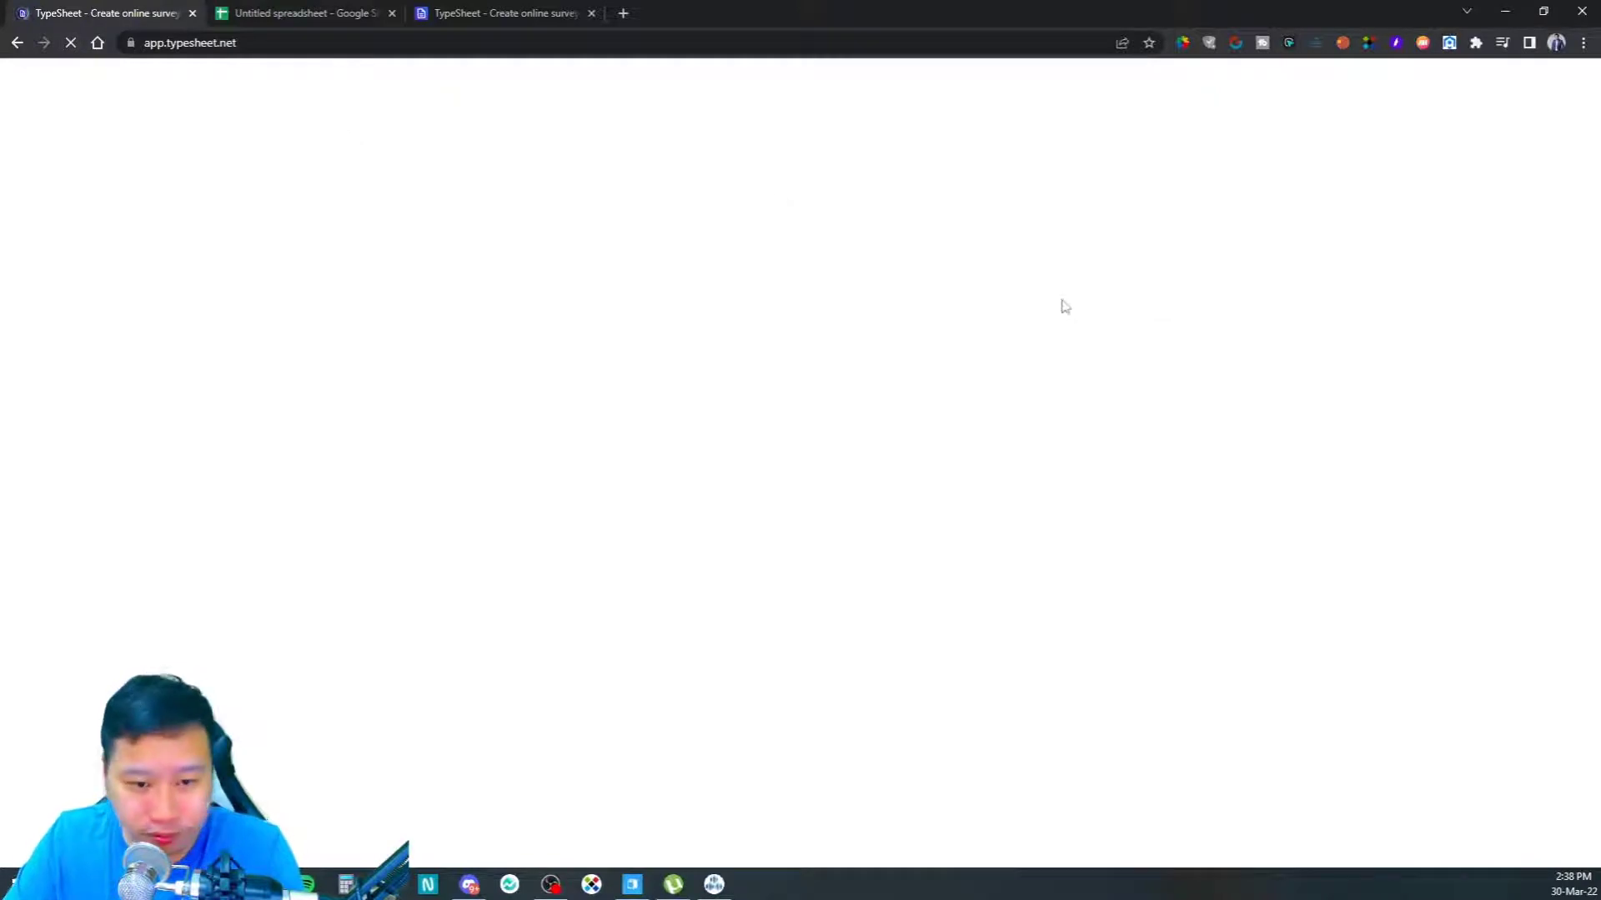
left_click(1207, 83)
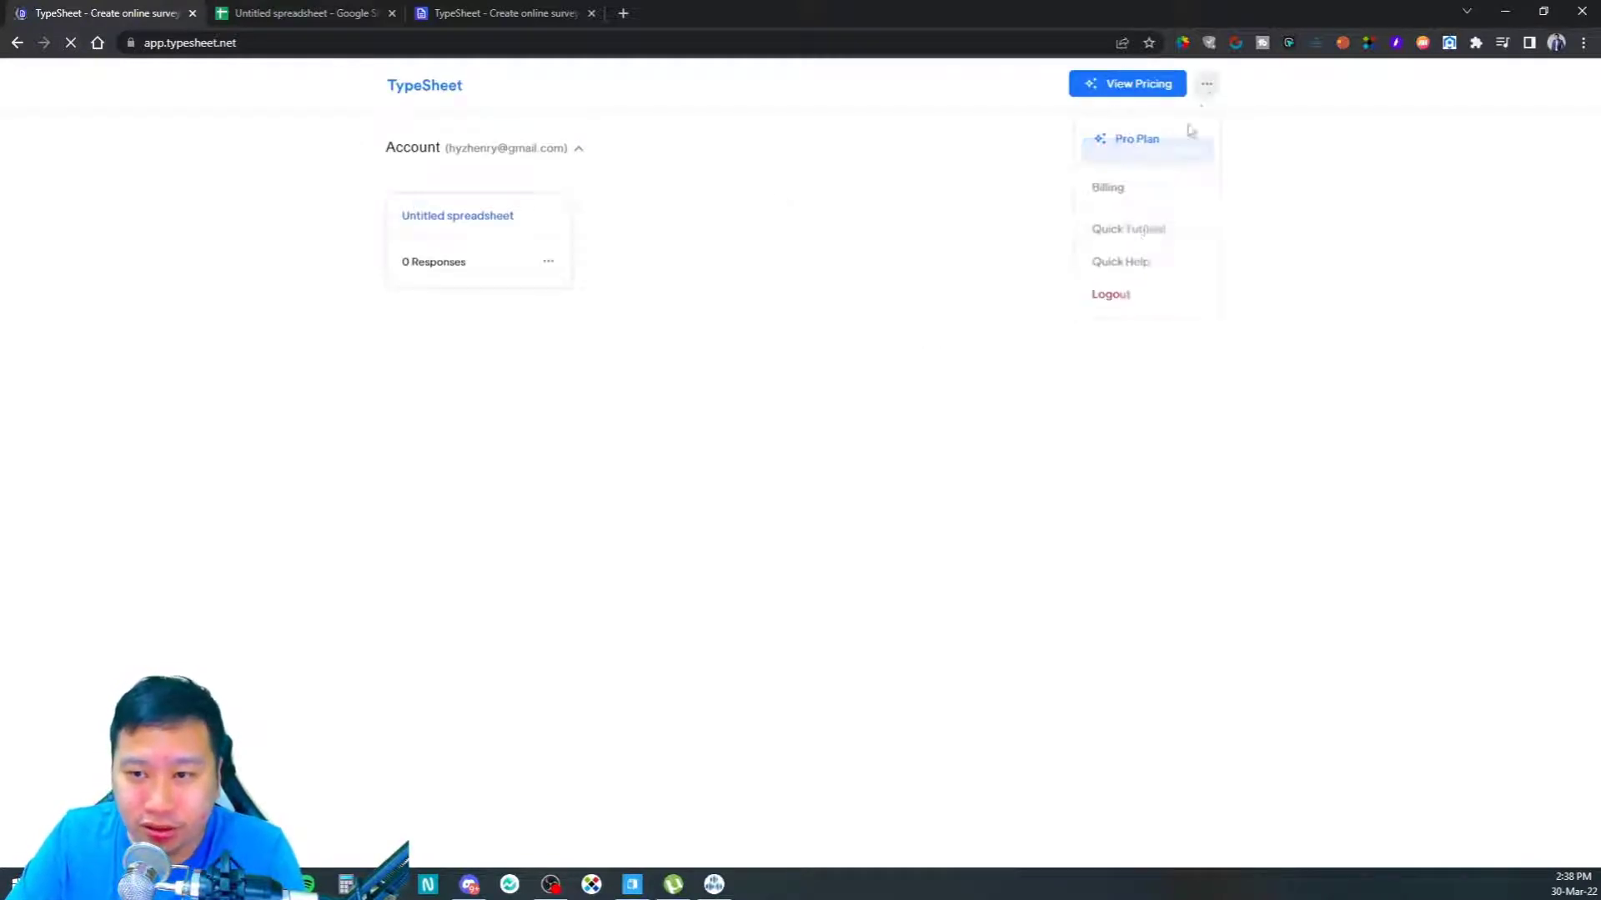
right_click(1134, 258)
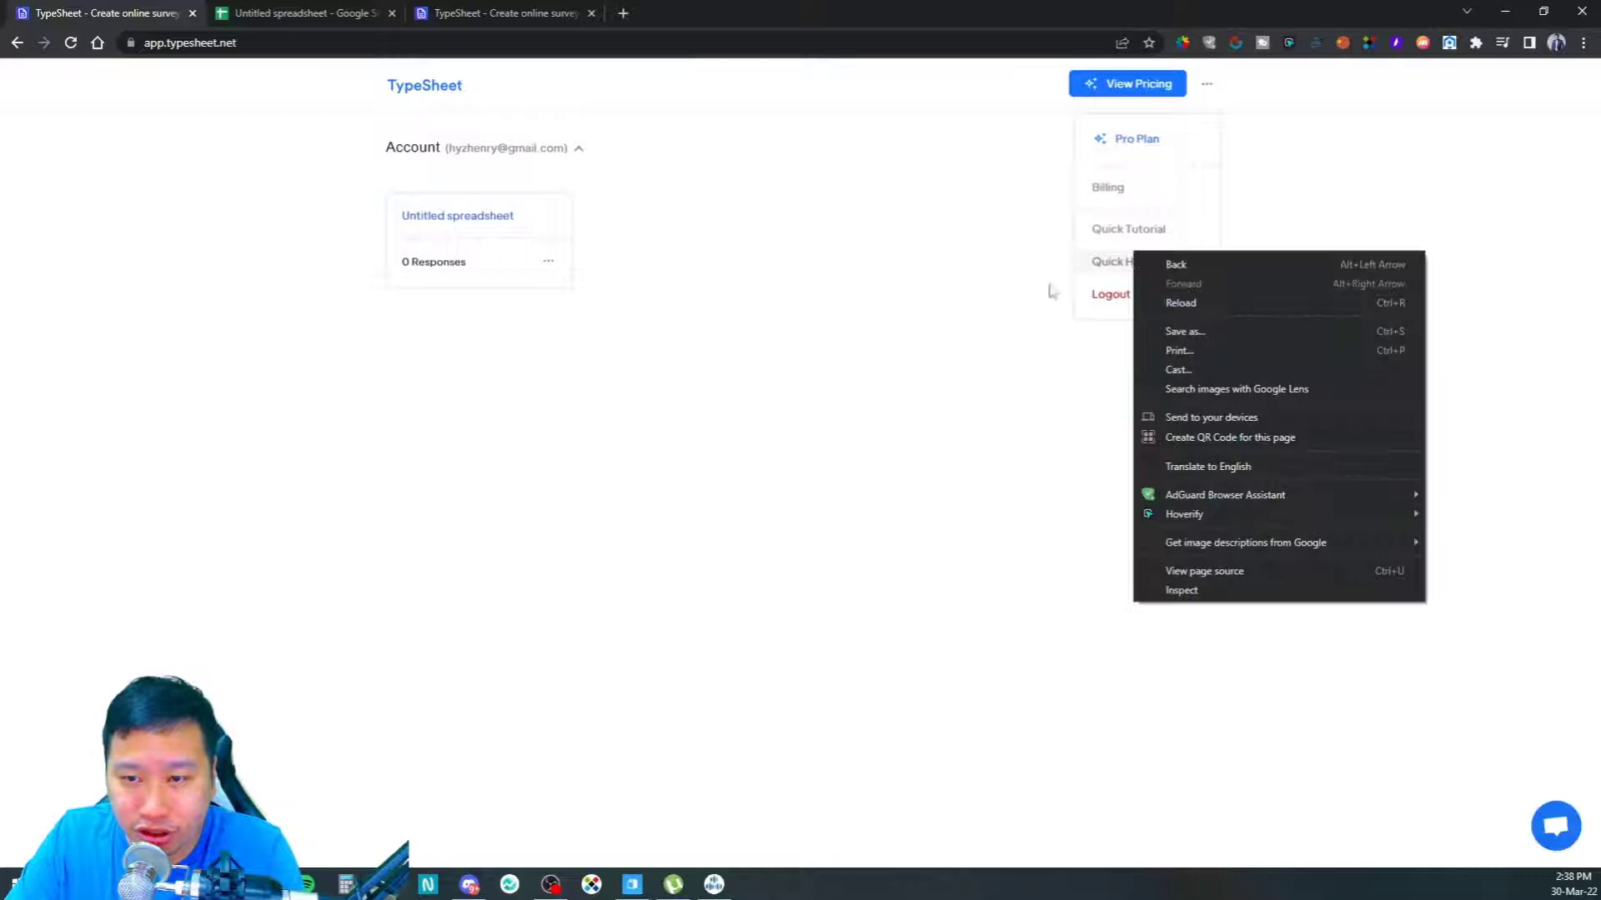
right_click(1101, 262)
left_click(1090, 336)
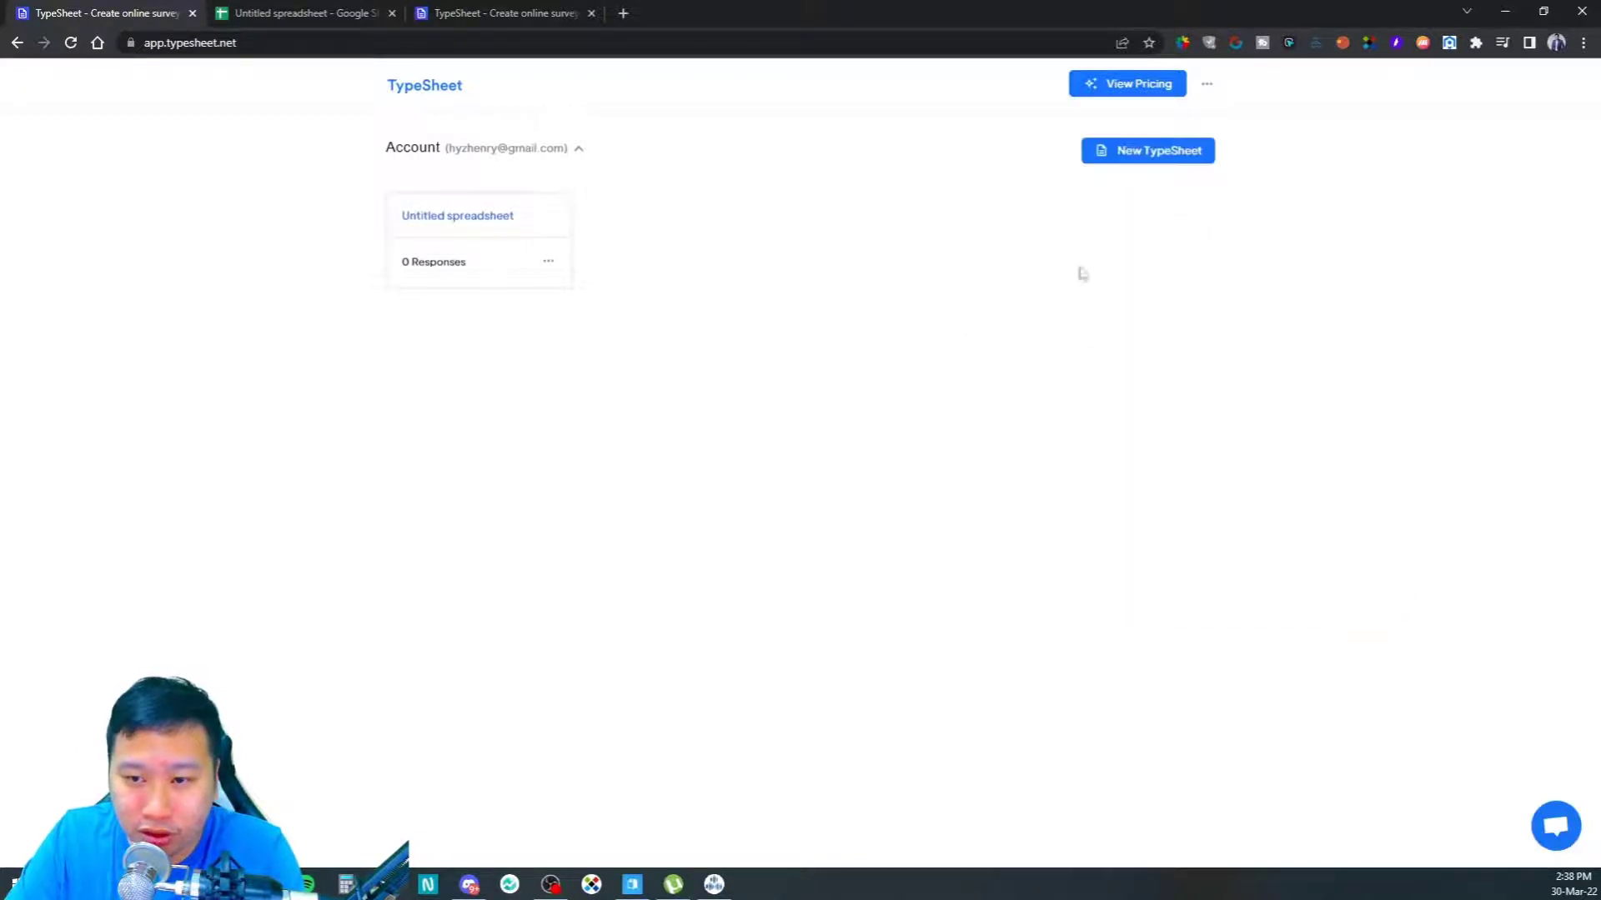
Open Quick Help to view the support chat, and close the chat
left_click(1206, 83)
left_click(1144, 264)
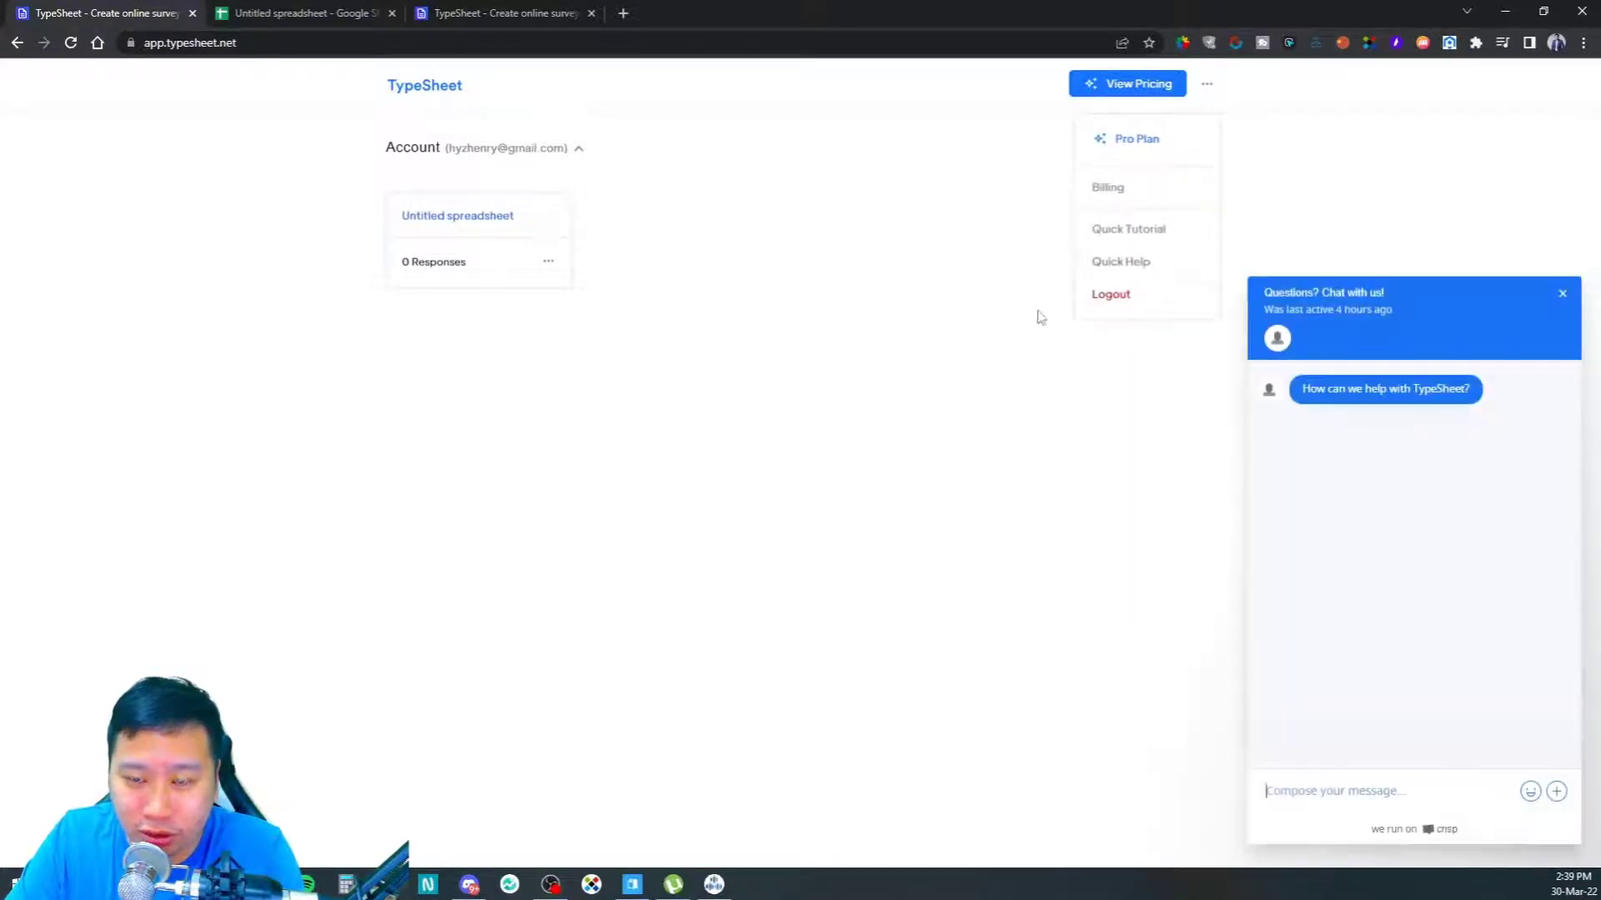
left_click(1562, 294)
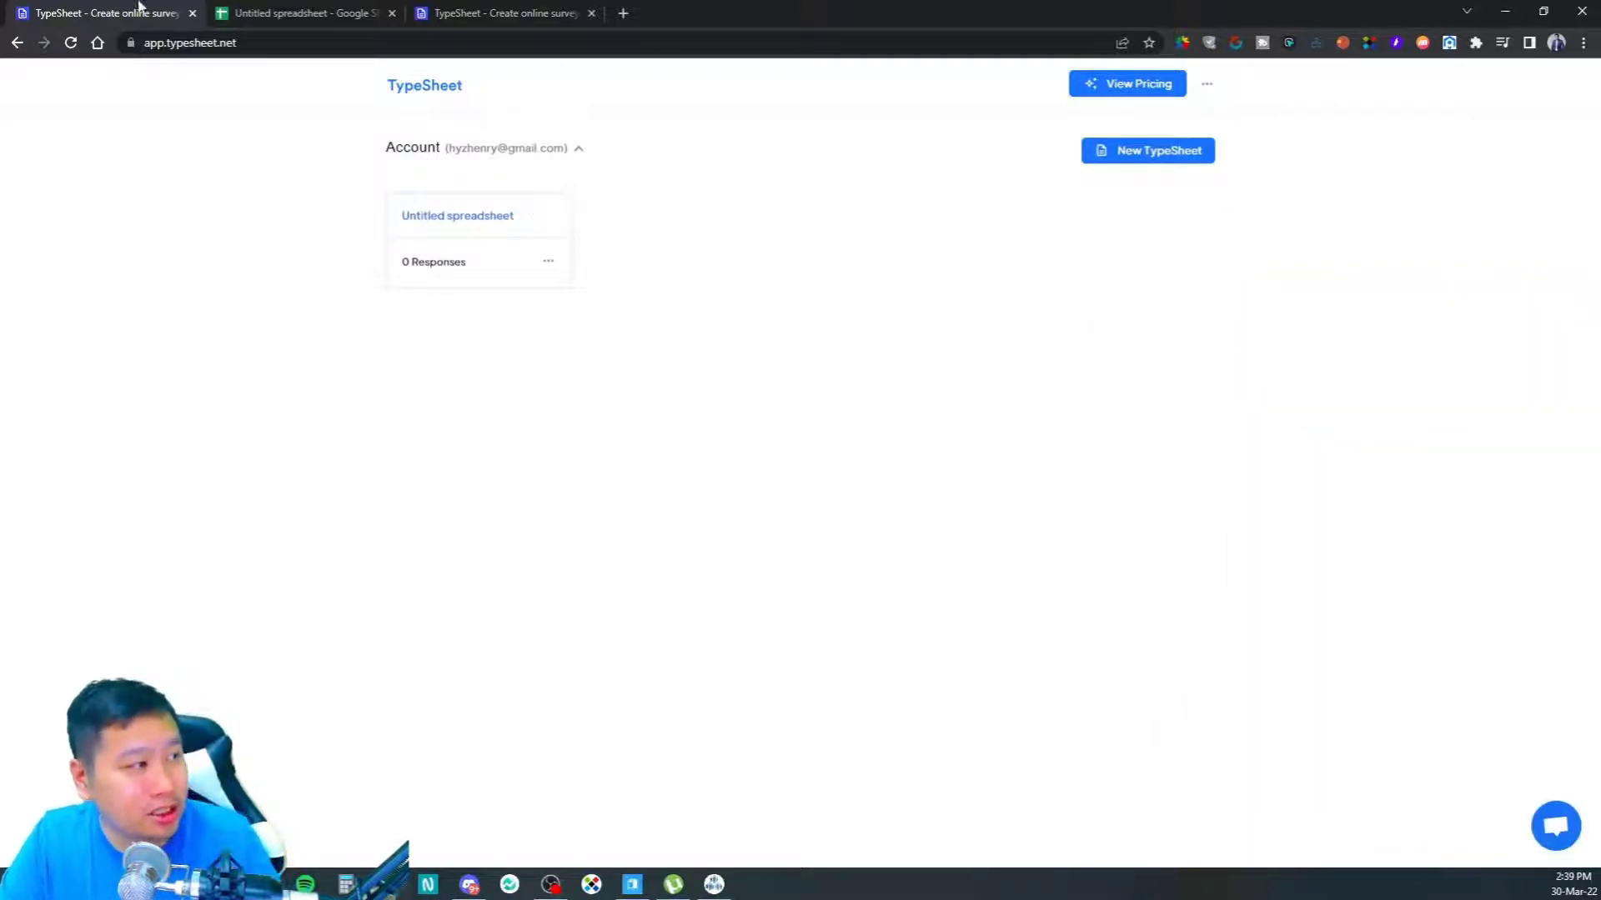
Search Google for typesheet in a new tab, visit the TypeSheet website, and open its Install Add-on page
left_click(623, 13)
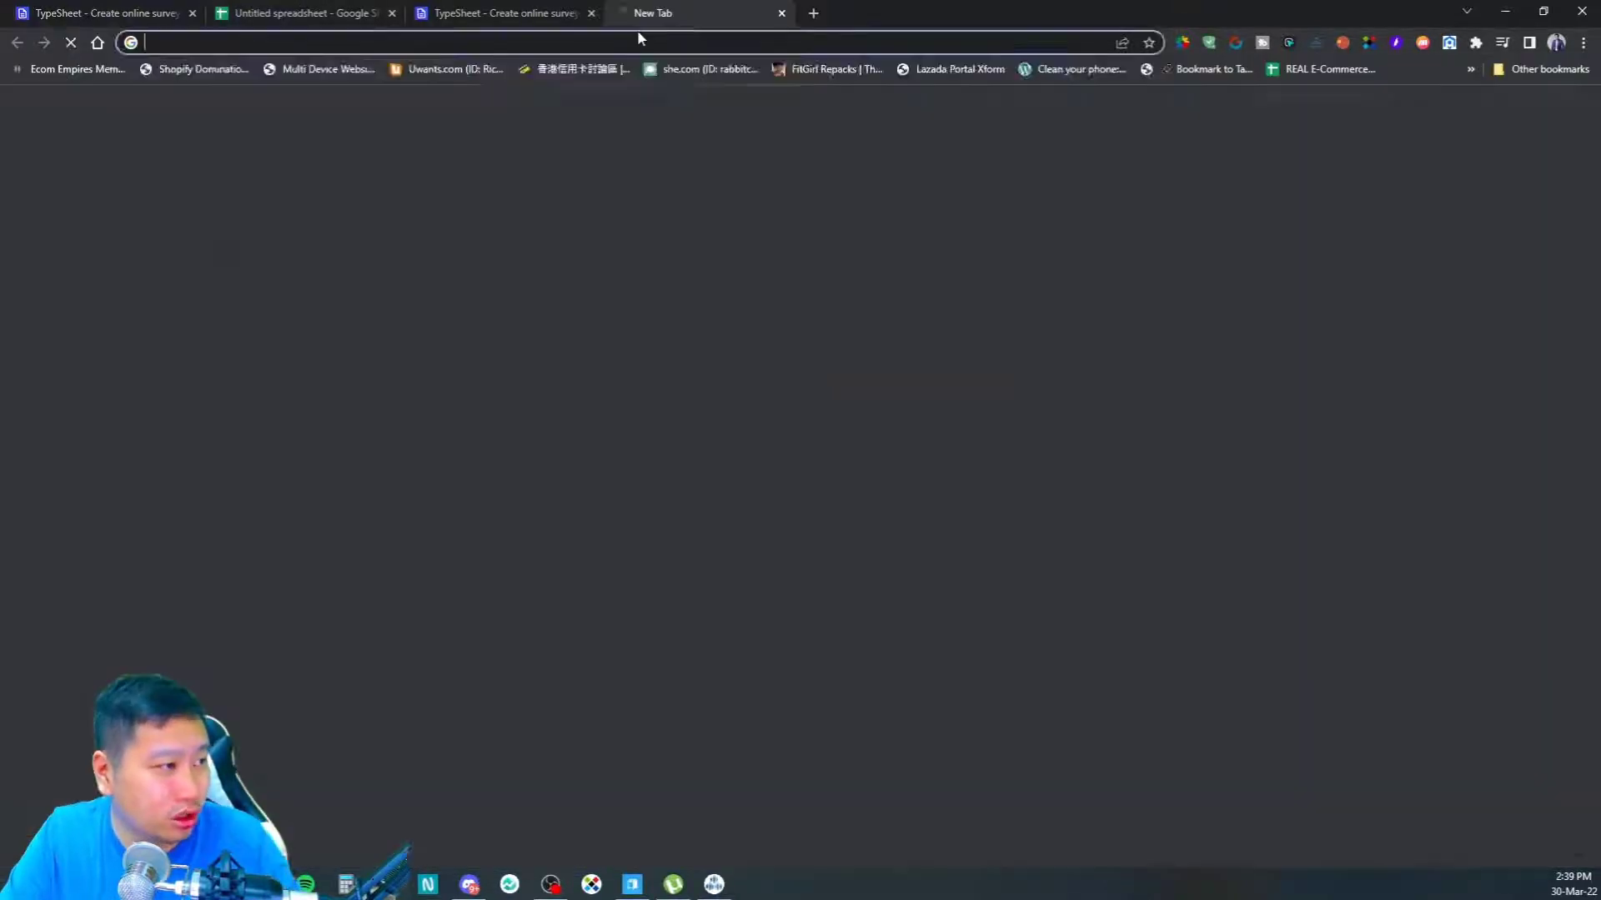
type("typesh")
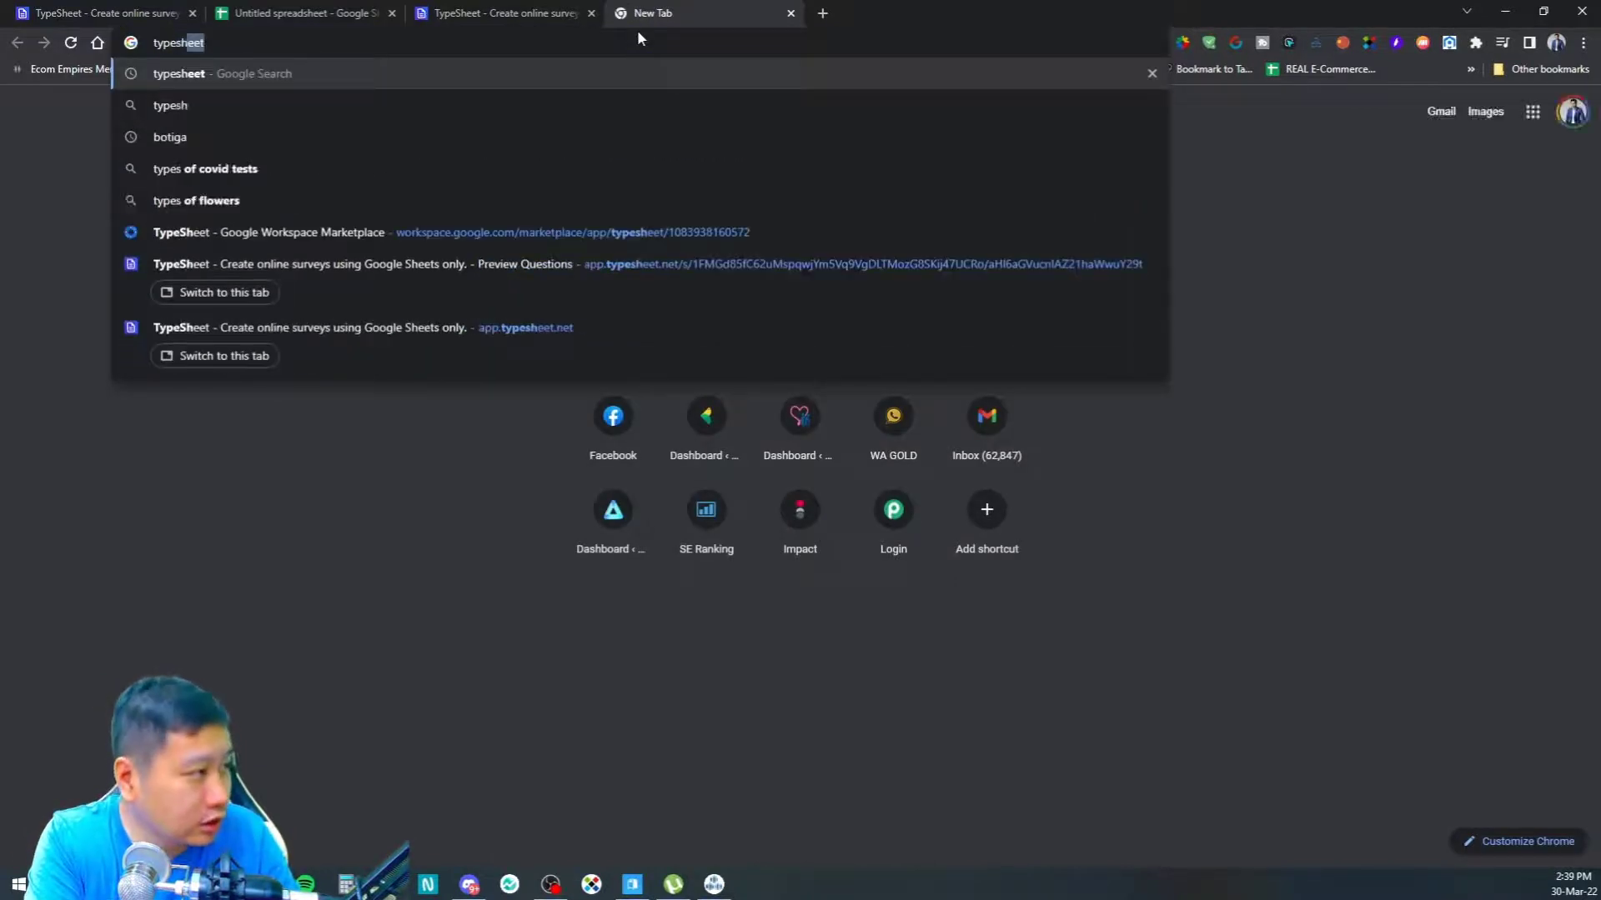
key("Return")
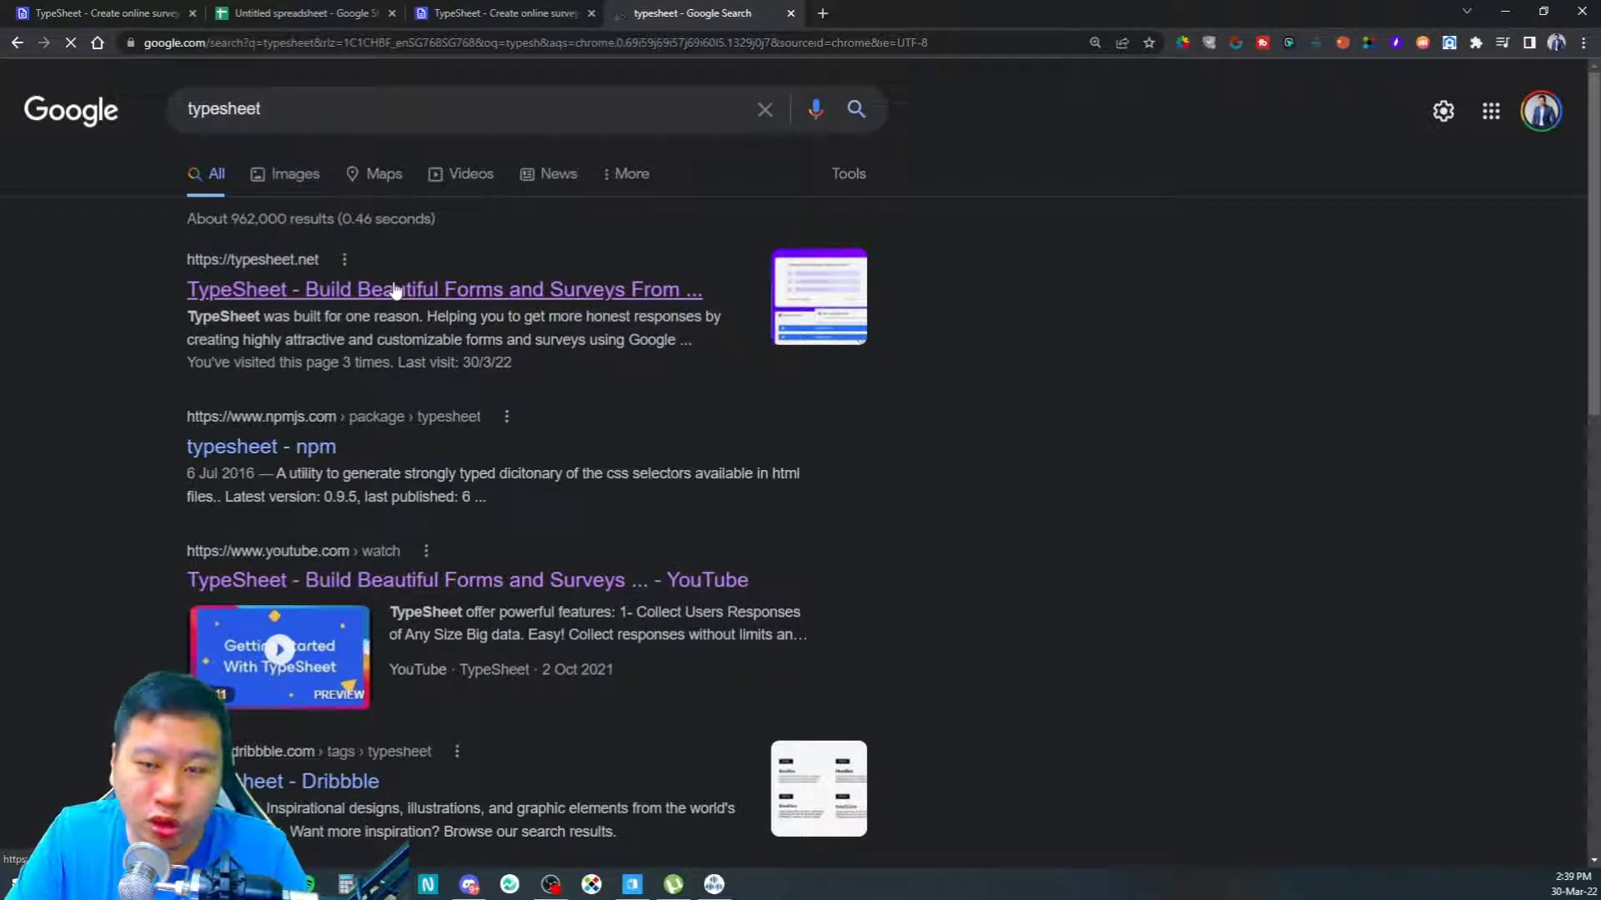
left_click(395, 290)
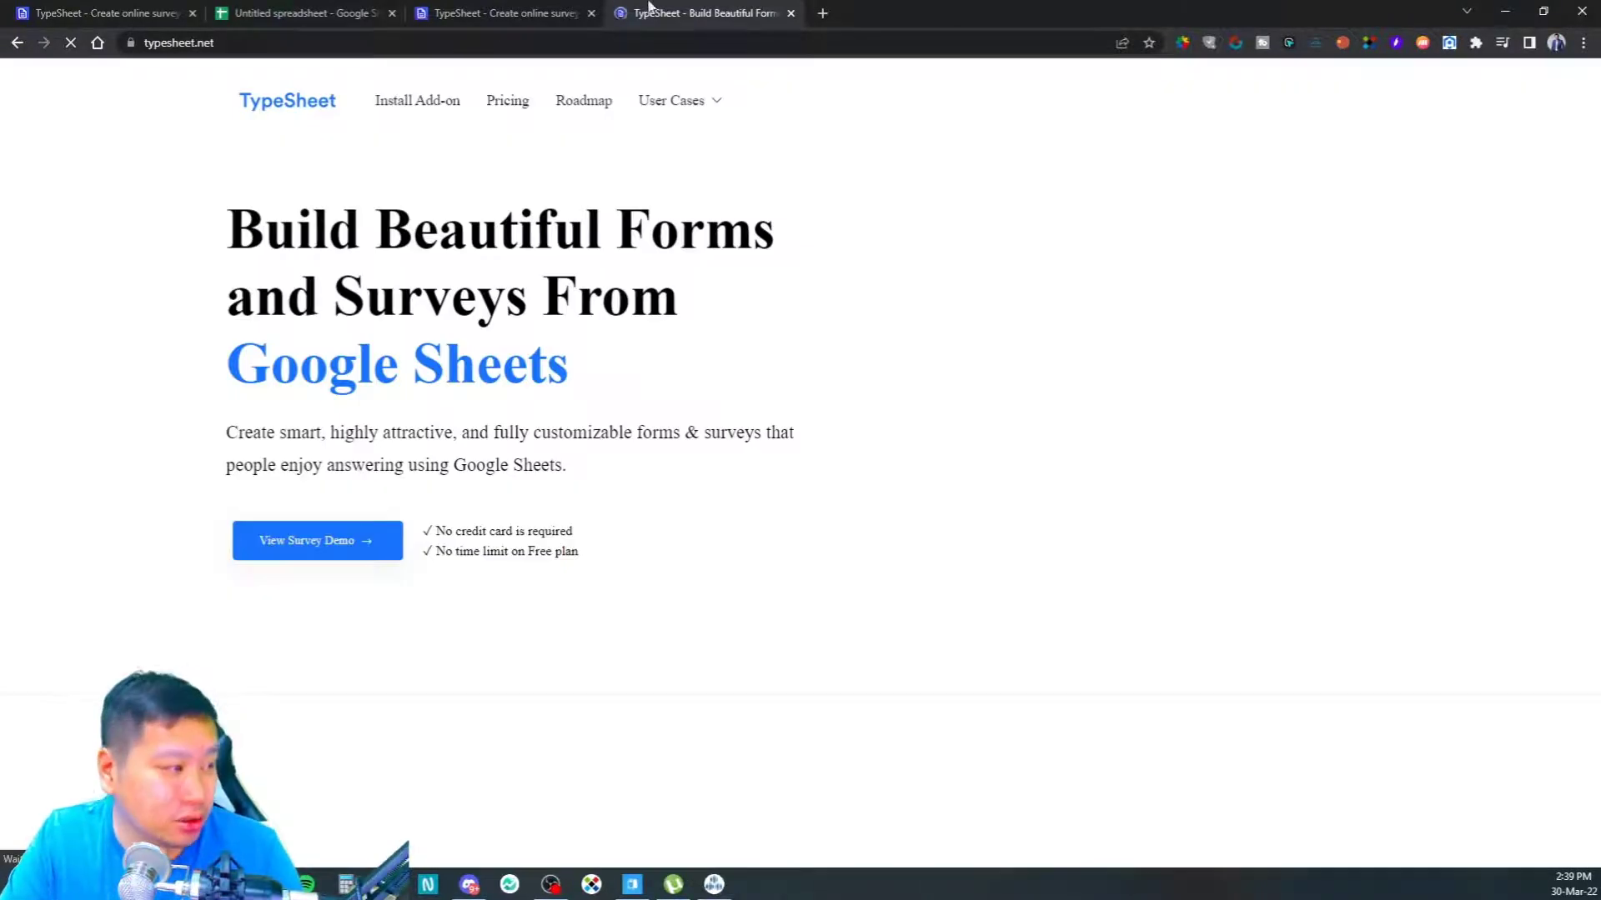
left_click(377, 99)
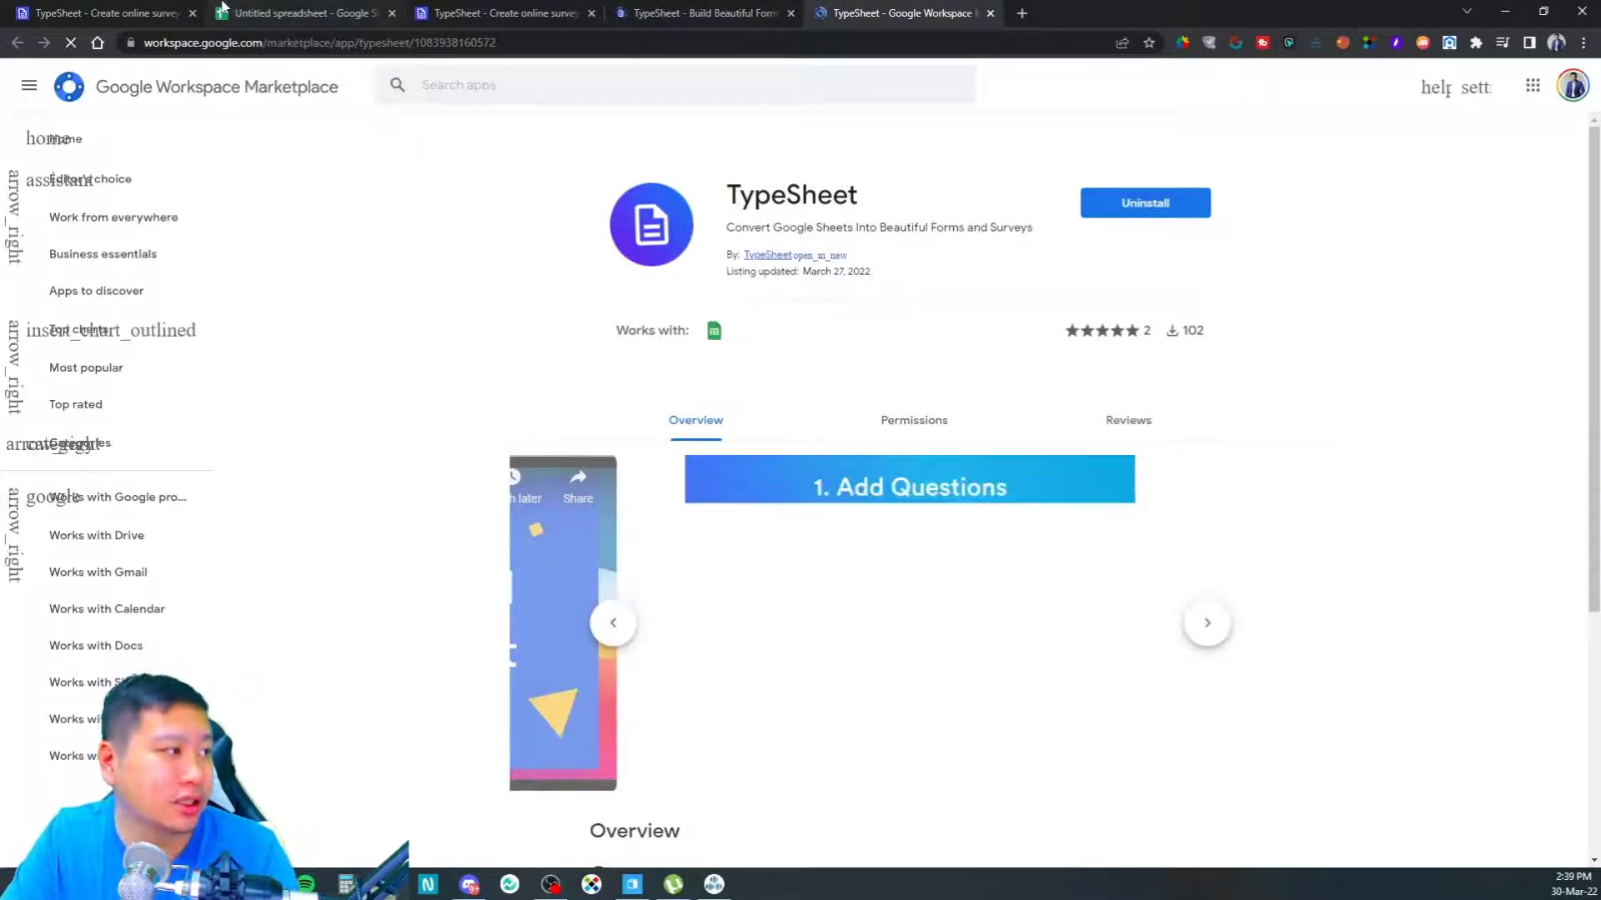
Return to the TypeSheet dashboard and create a new TypeSheet
left_click(258, 12)
left_click(102, 8)
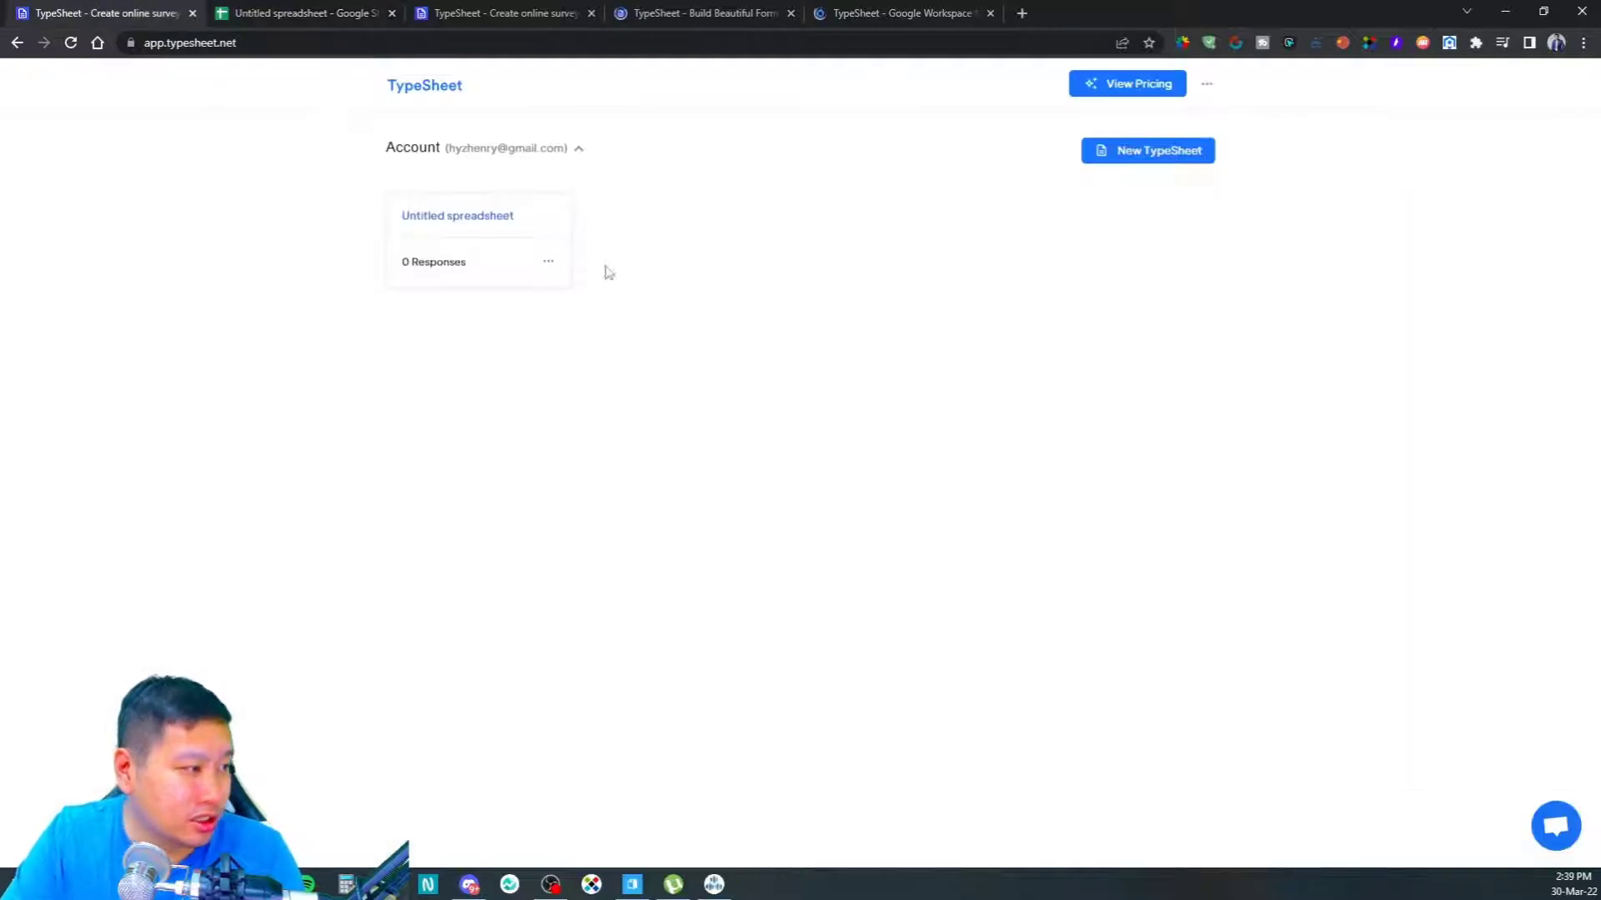
left_click(1155, 152)
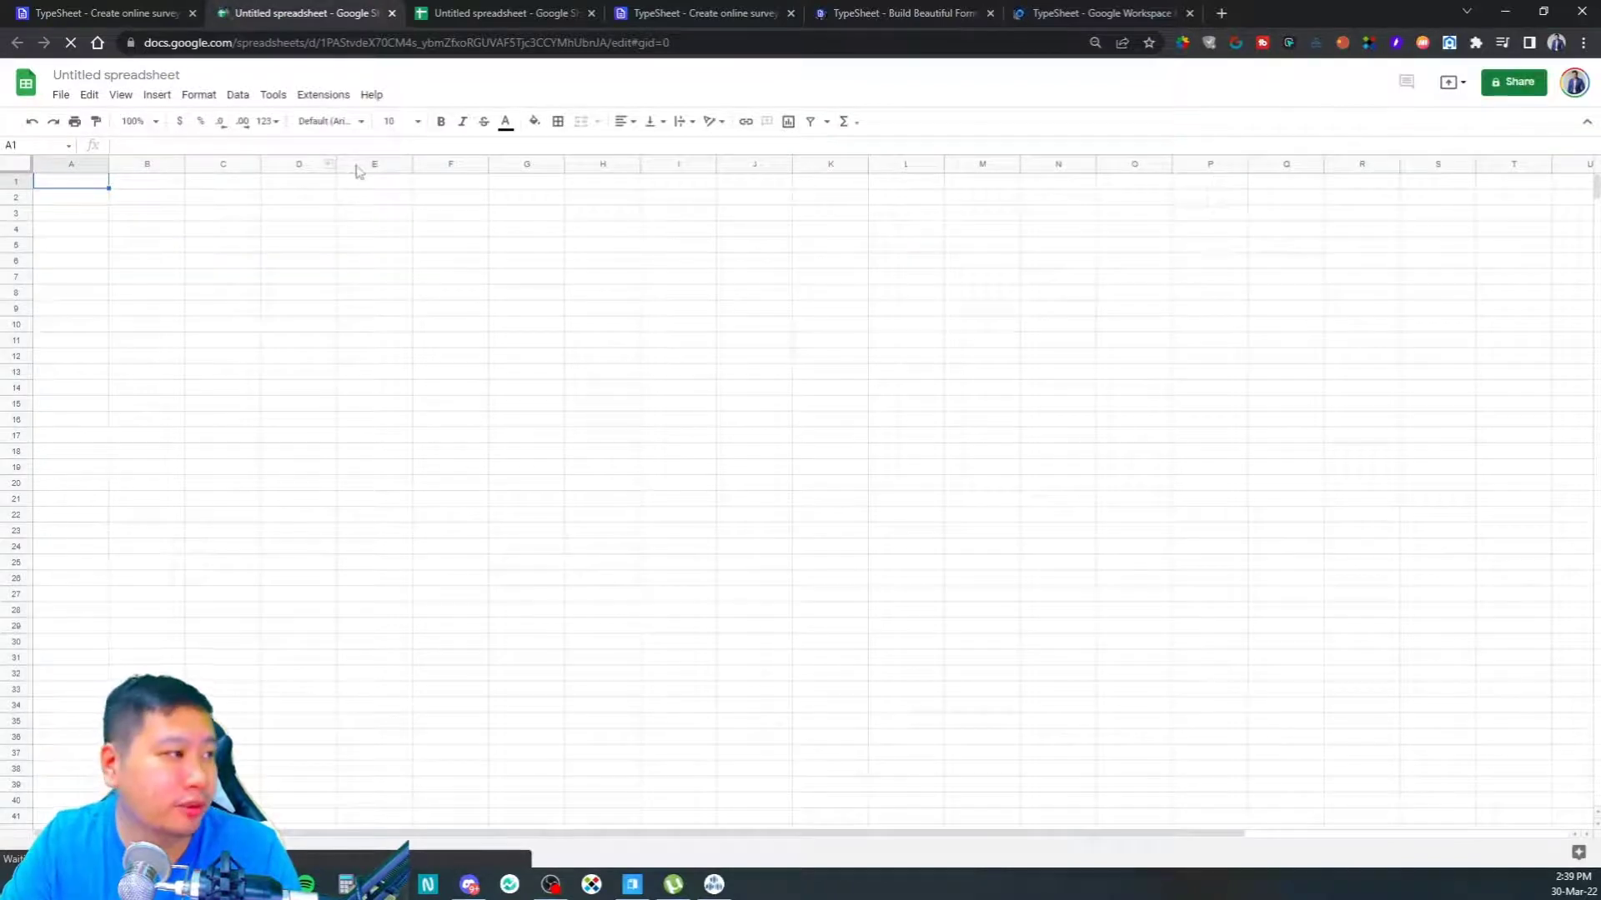
Look for the TypeSheet add-on among the new spreadsheet's extensions
left_click(319, 98)
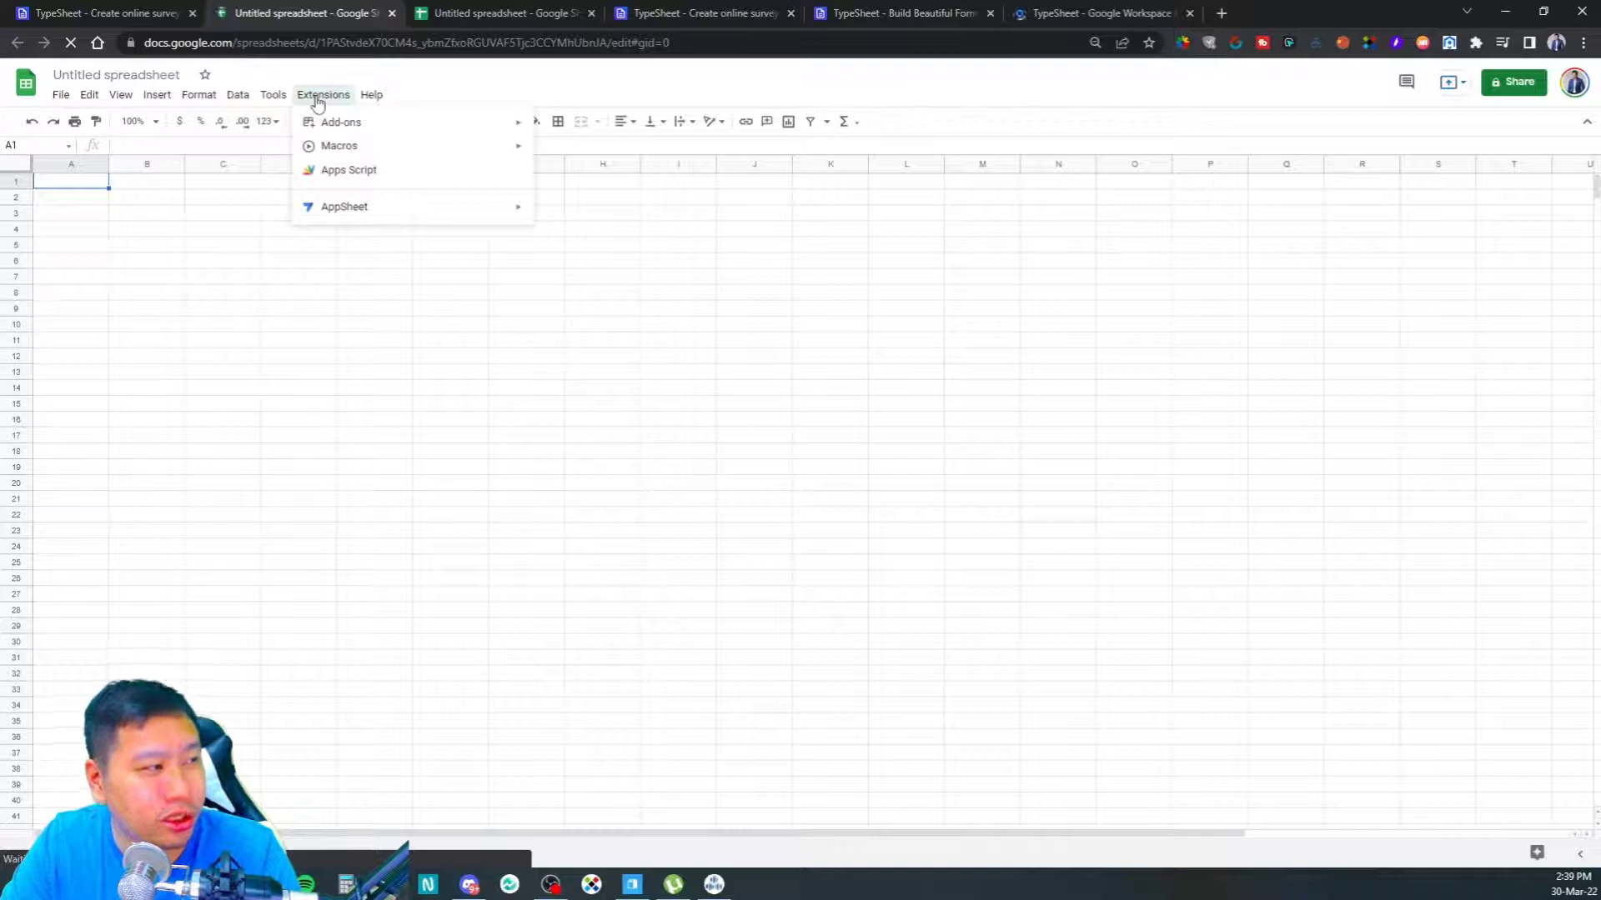
left_click(208, 263)
left_click(275, 260)
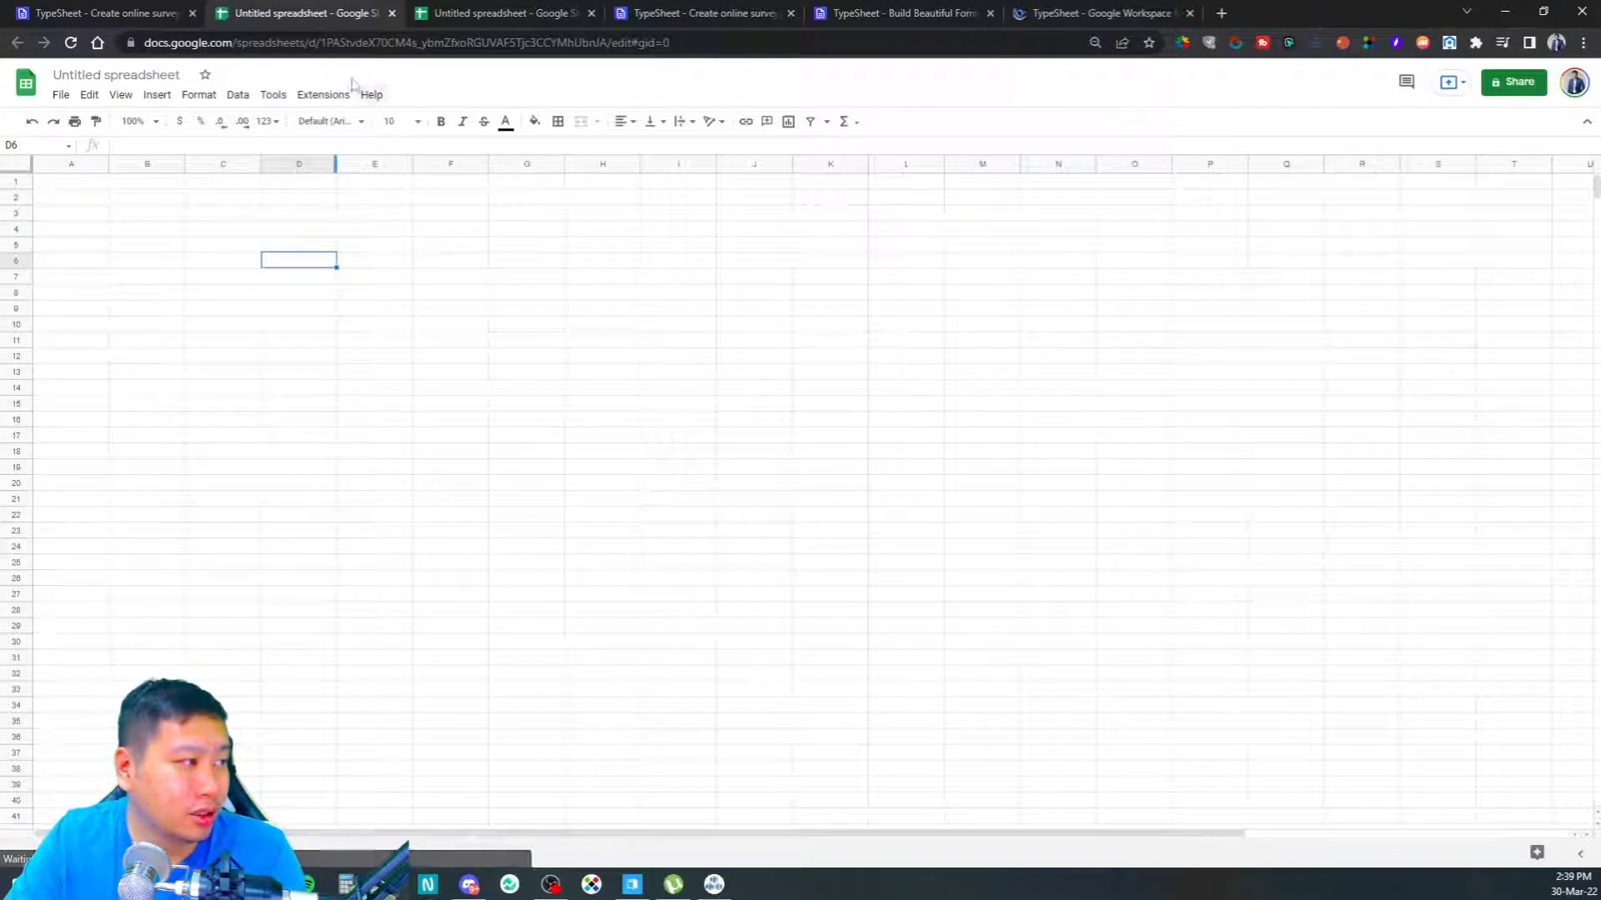
left_click(319, 96)
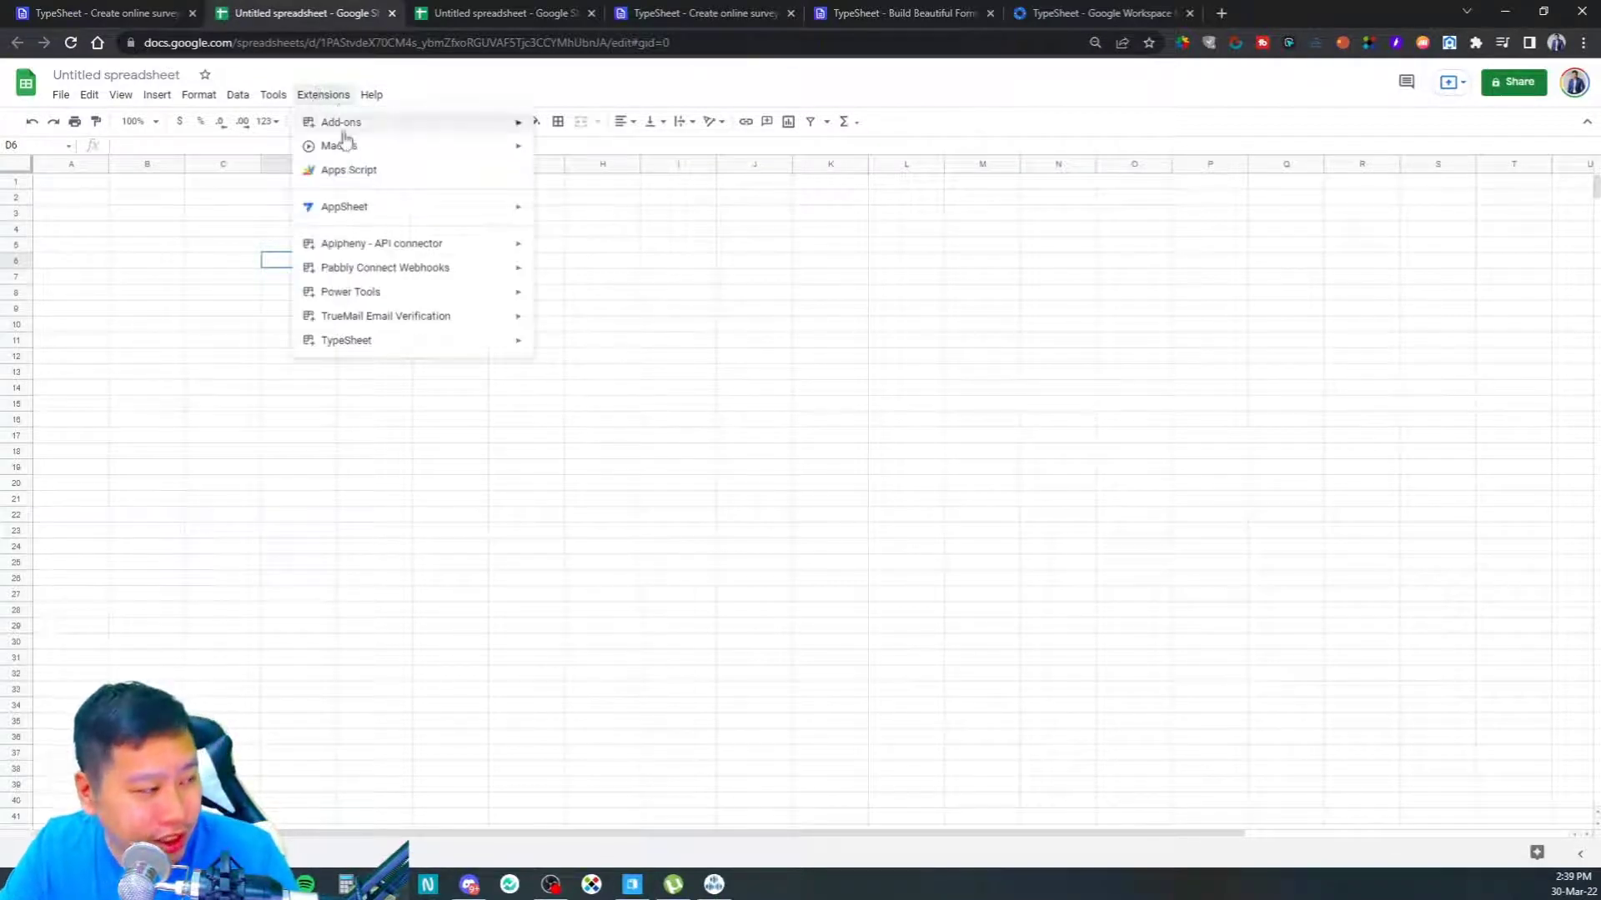
mouse_move(396, 346)
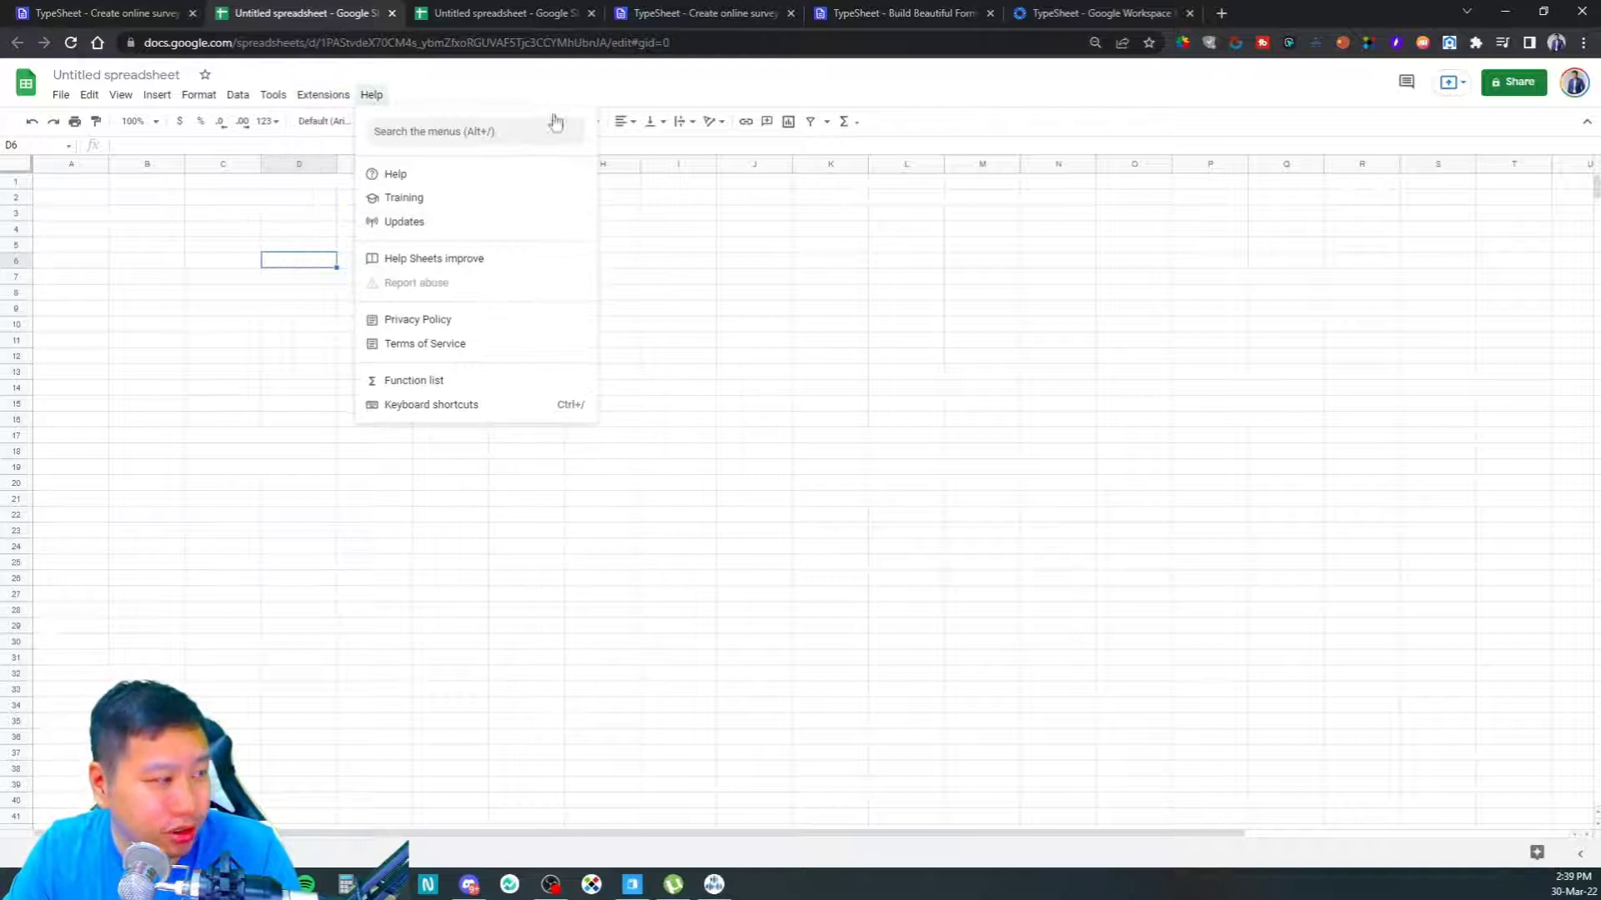
Switch to the existing survey spreadsheet and add a new question with the TypeSheet add-on
left_click(470, 16)
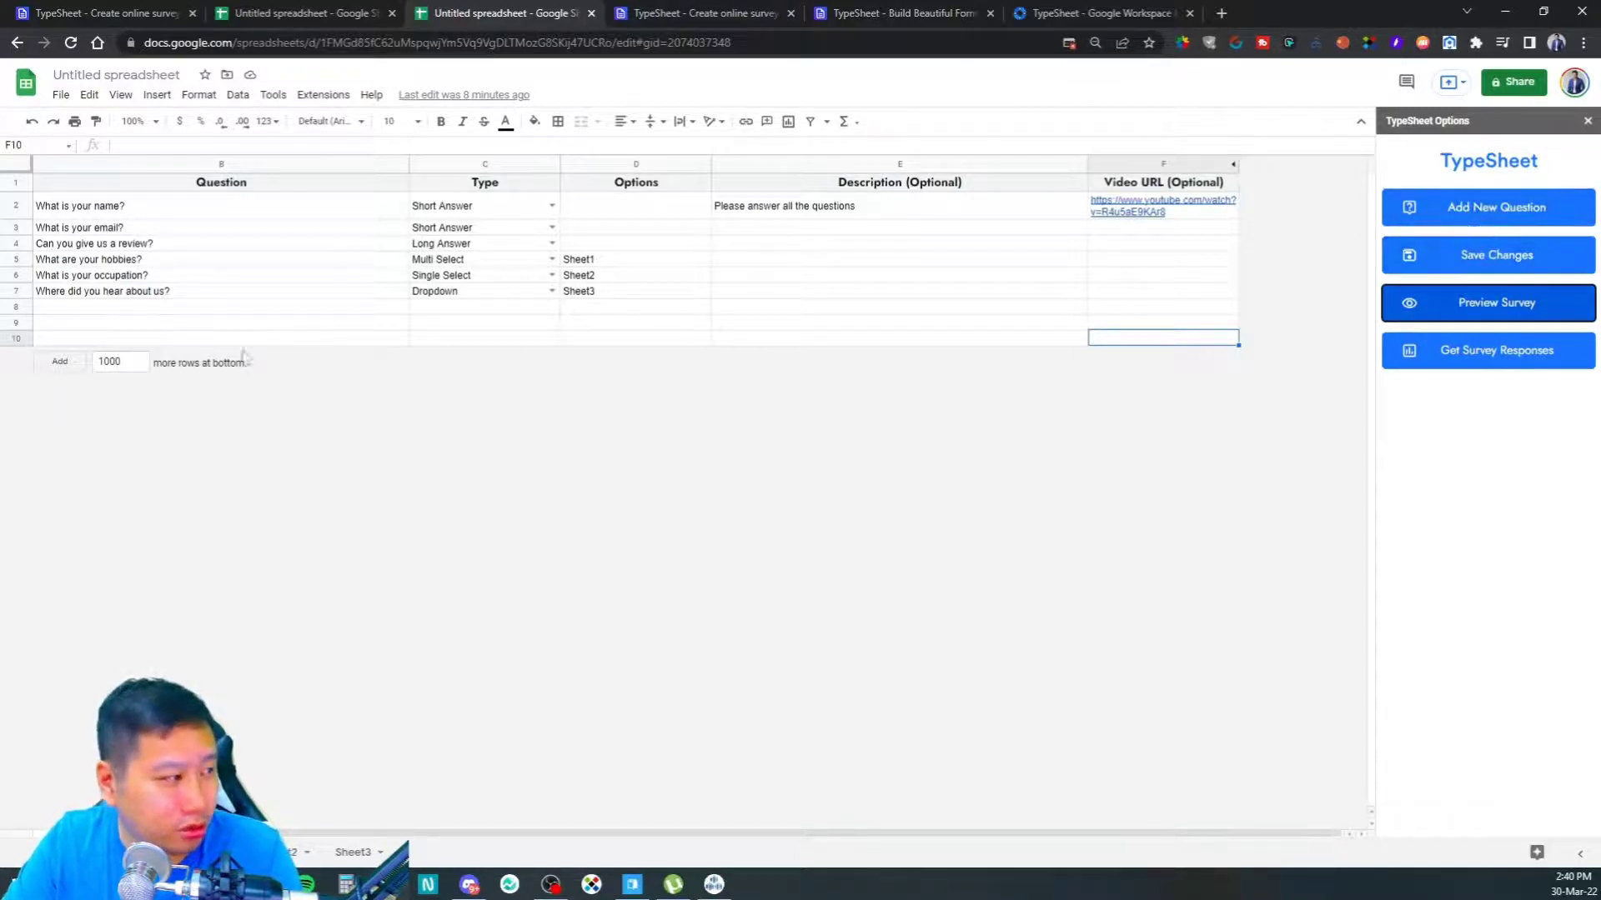
left_click(1505, 200)
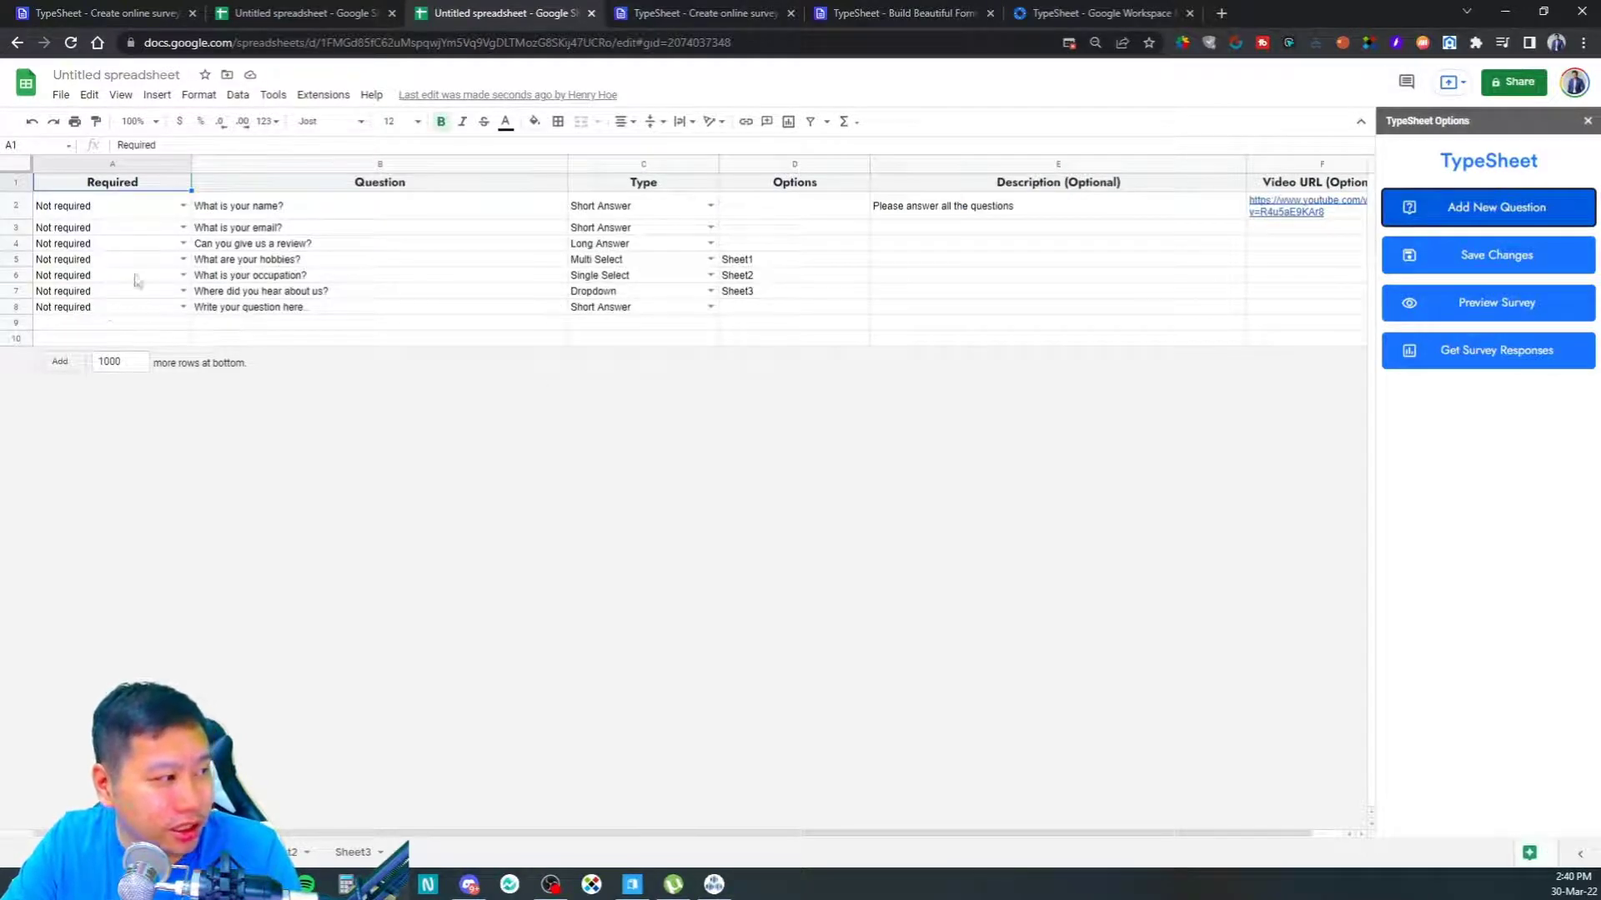
Review the Required choices and the answer Type choices offered for the "What is your name?" question
left_click(125, 214)
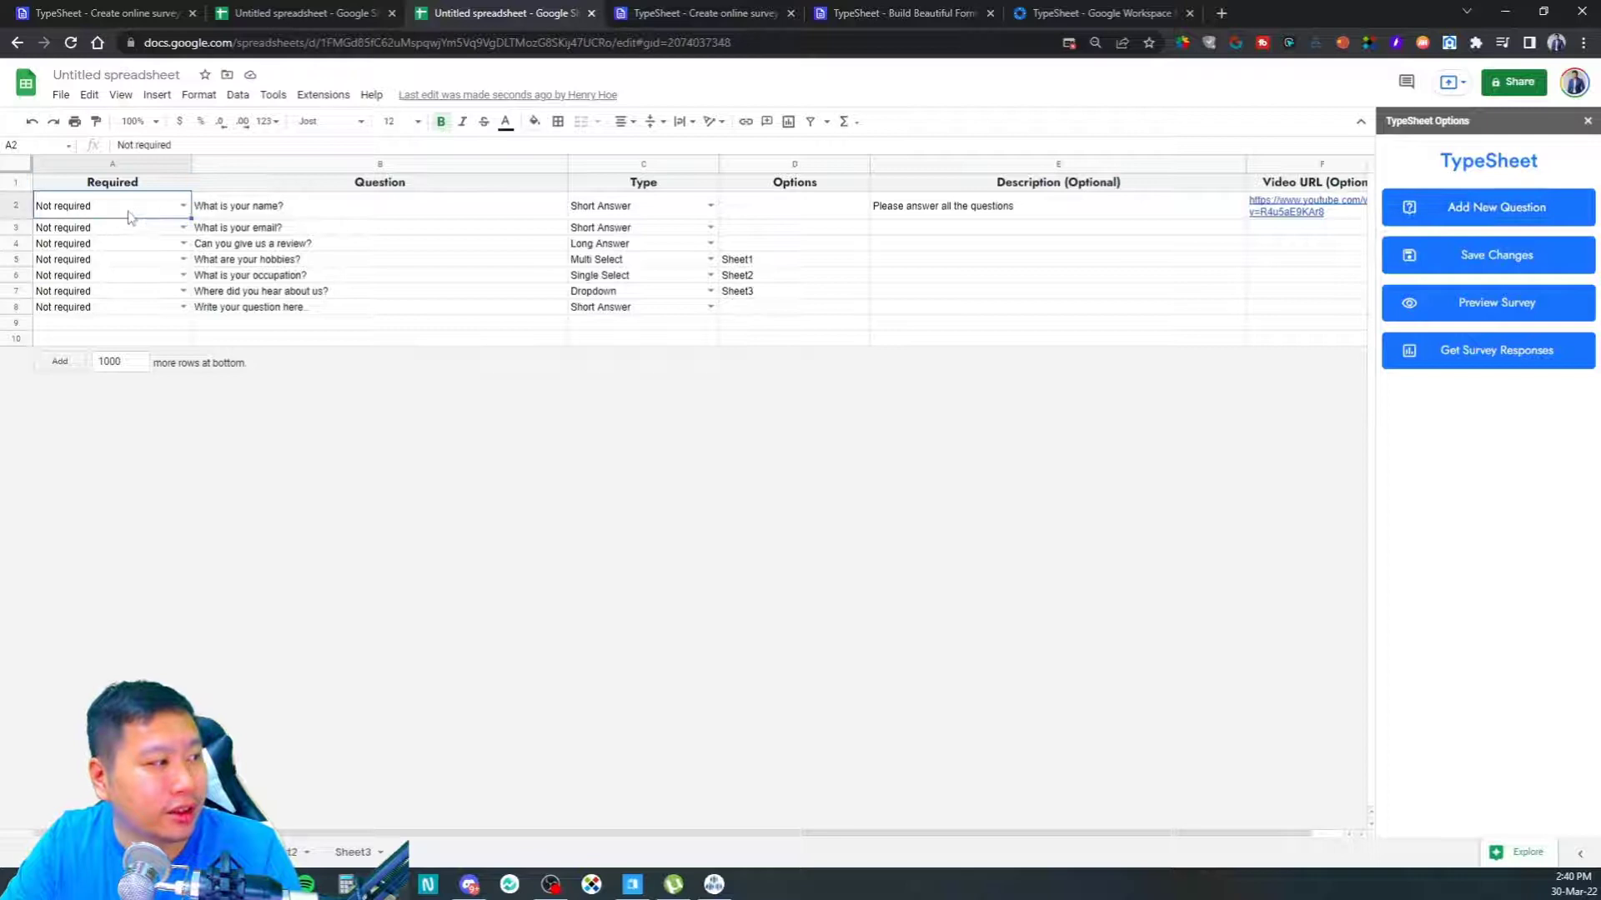
left_click(182, 205)
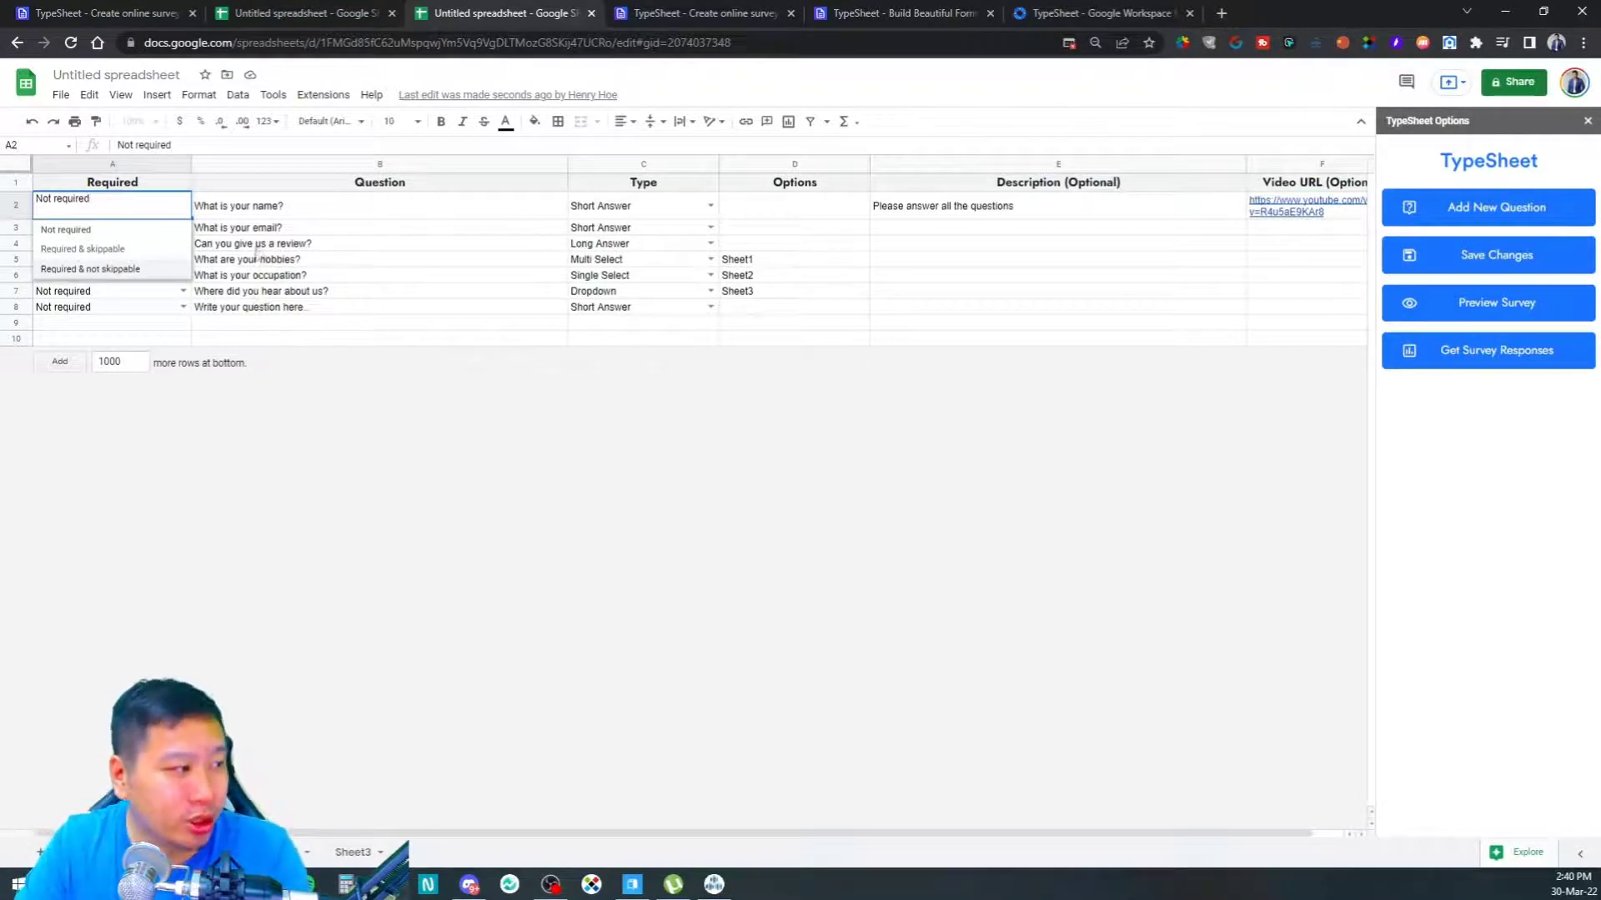
left_click(274, 207)
left_click(621, 203)
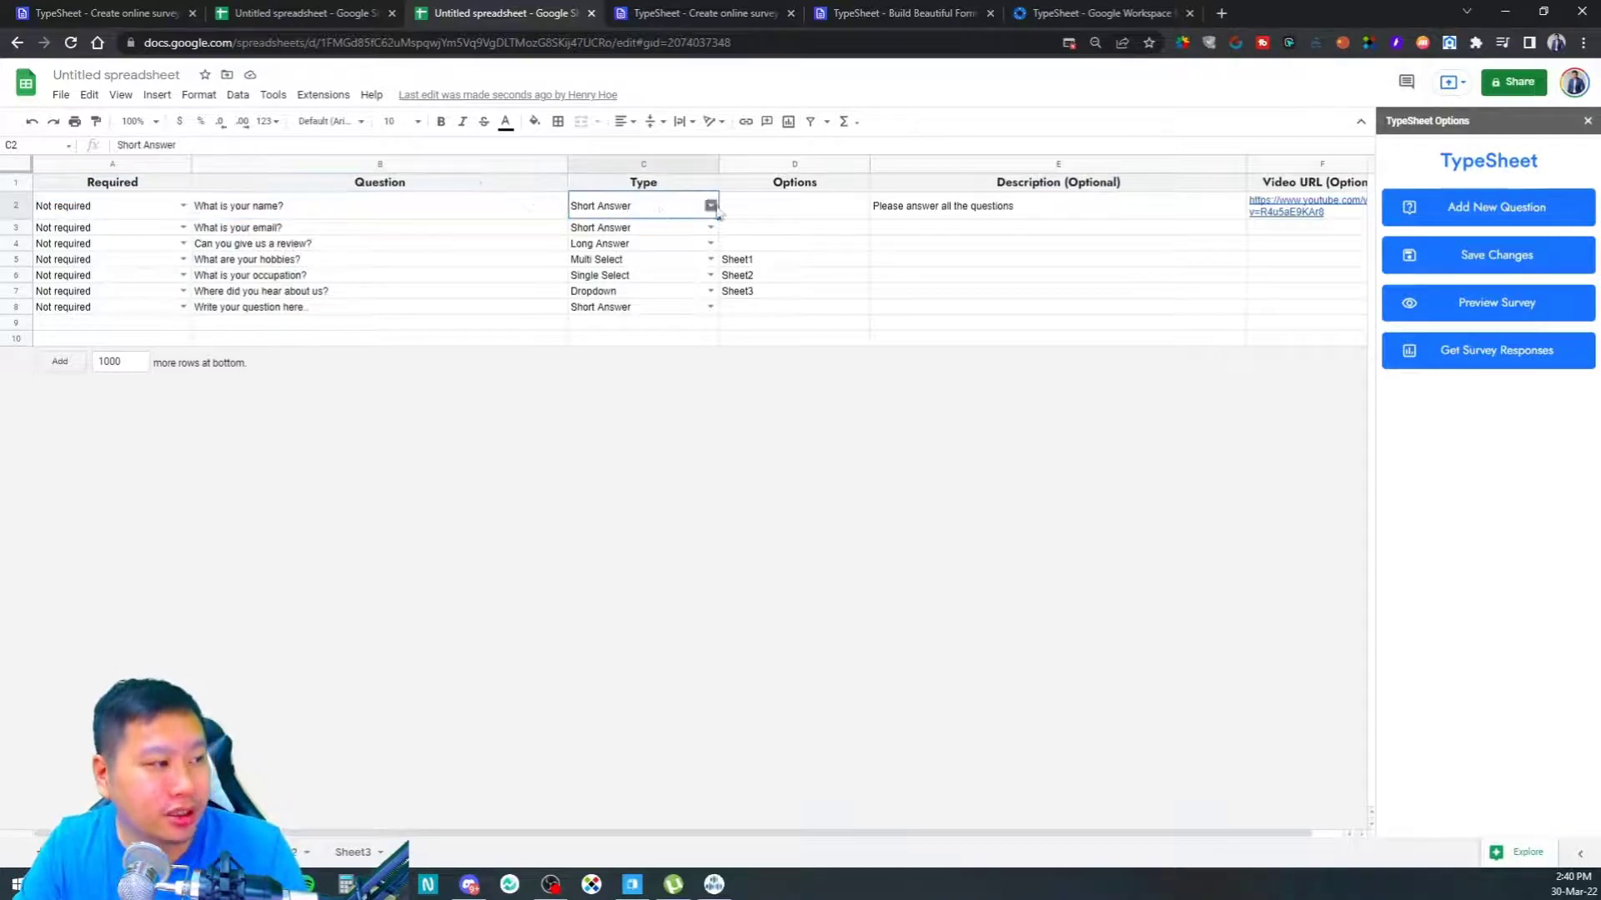
left_click(710, 205)
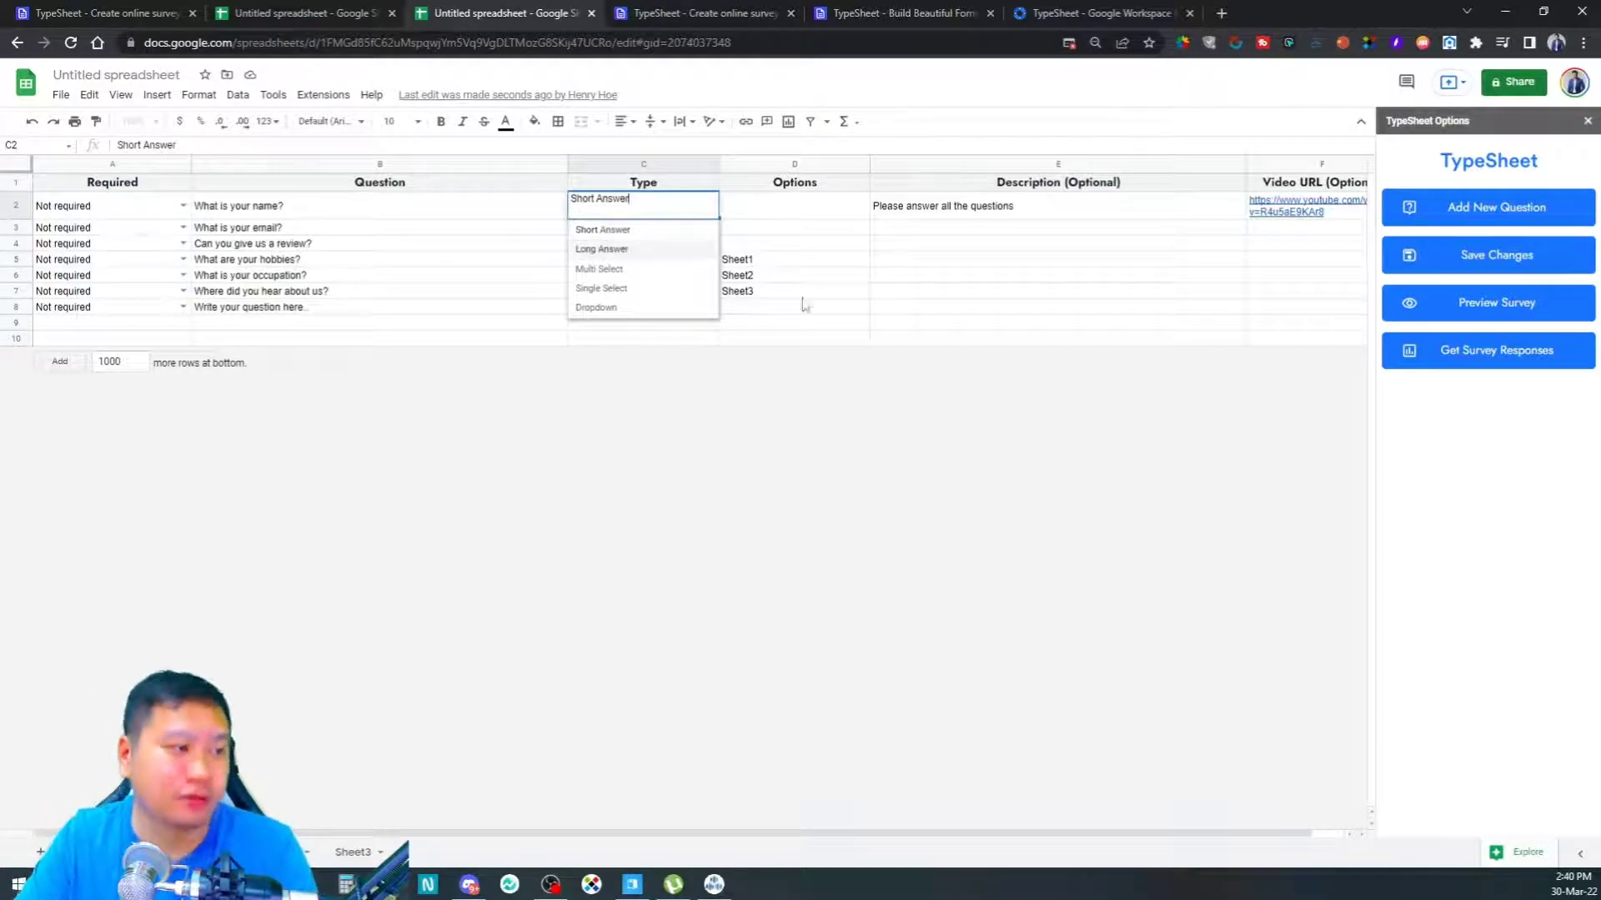
left_click(877, 278)
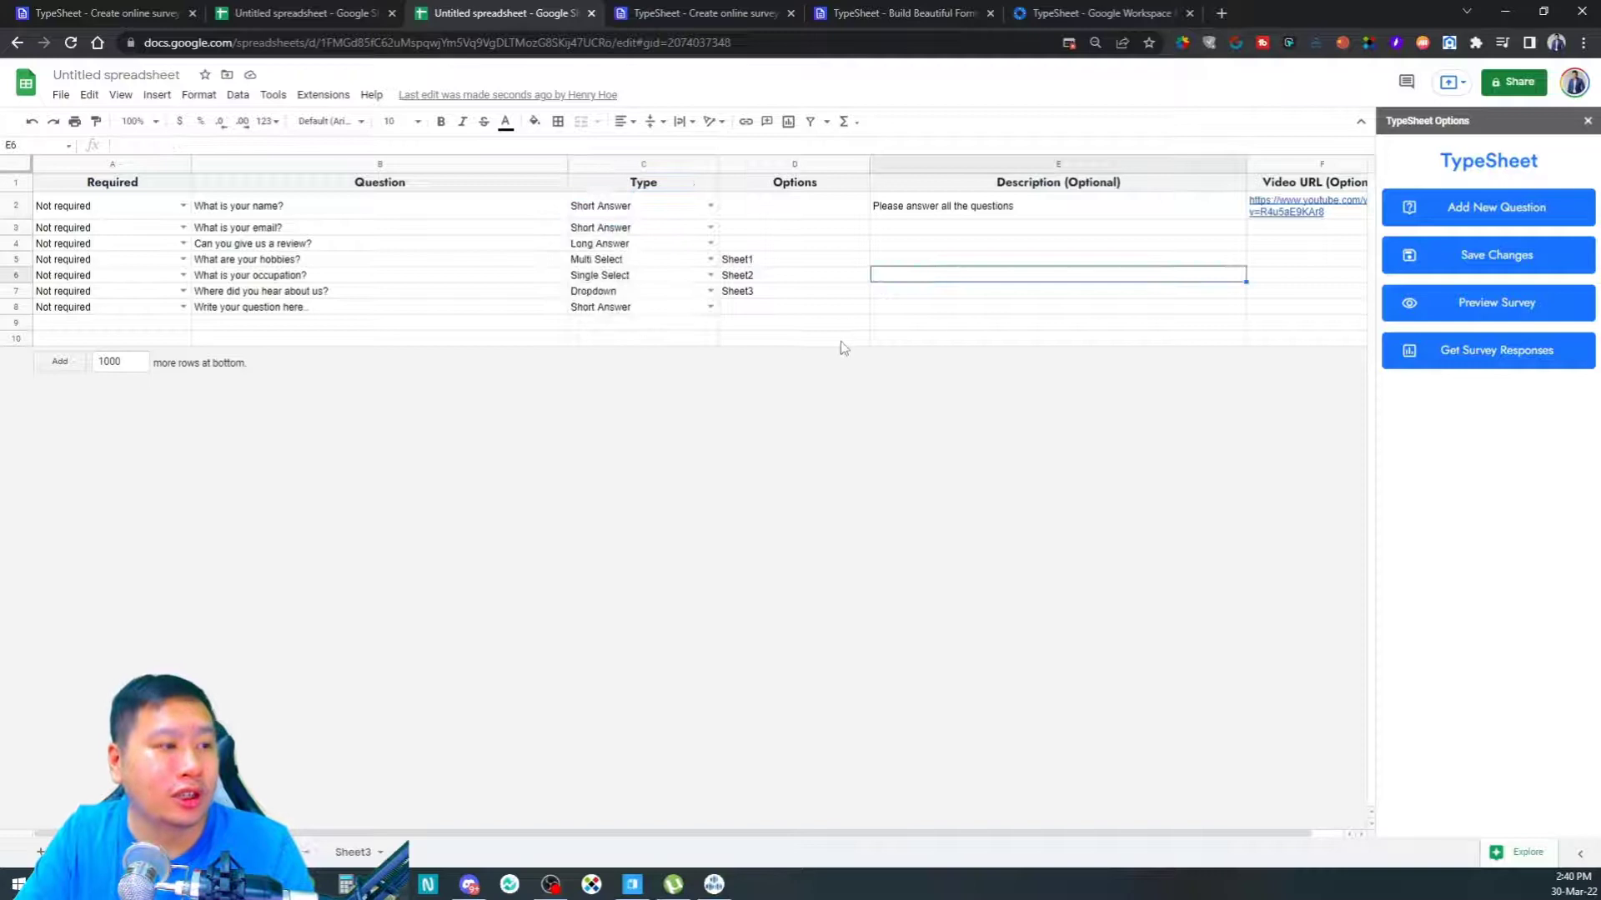
left_click(711, 205)
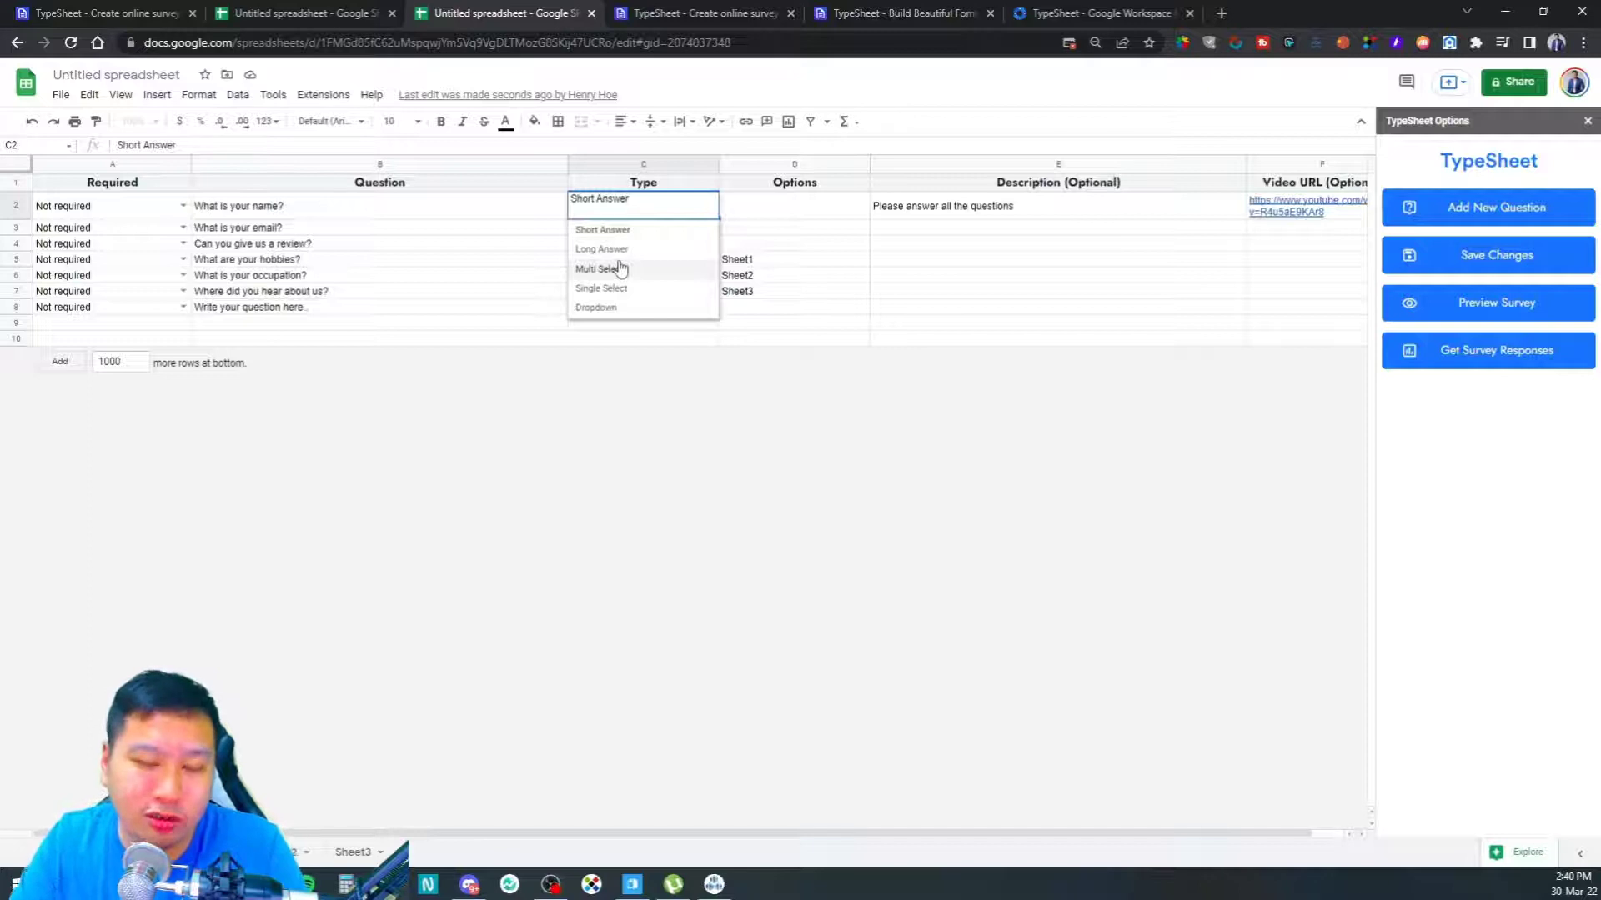
Review the answer option lists on Sheet1, Sheet2 and Sheet3, and return to the Questions sheet
left_click(621, 391)
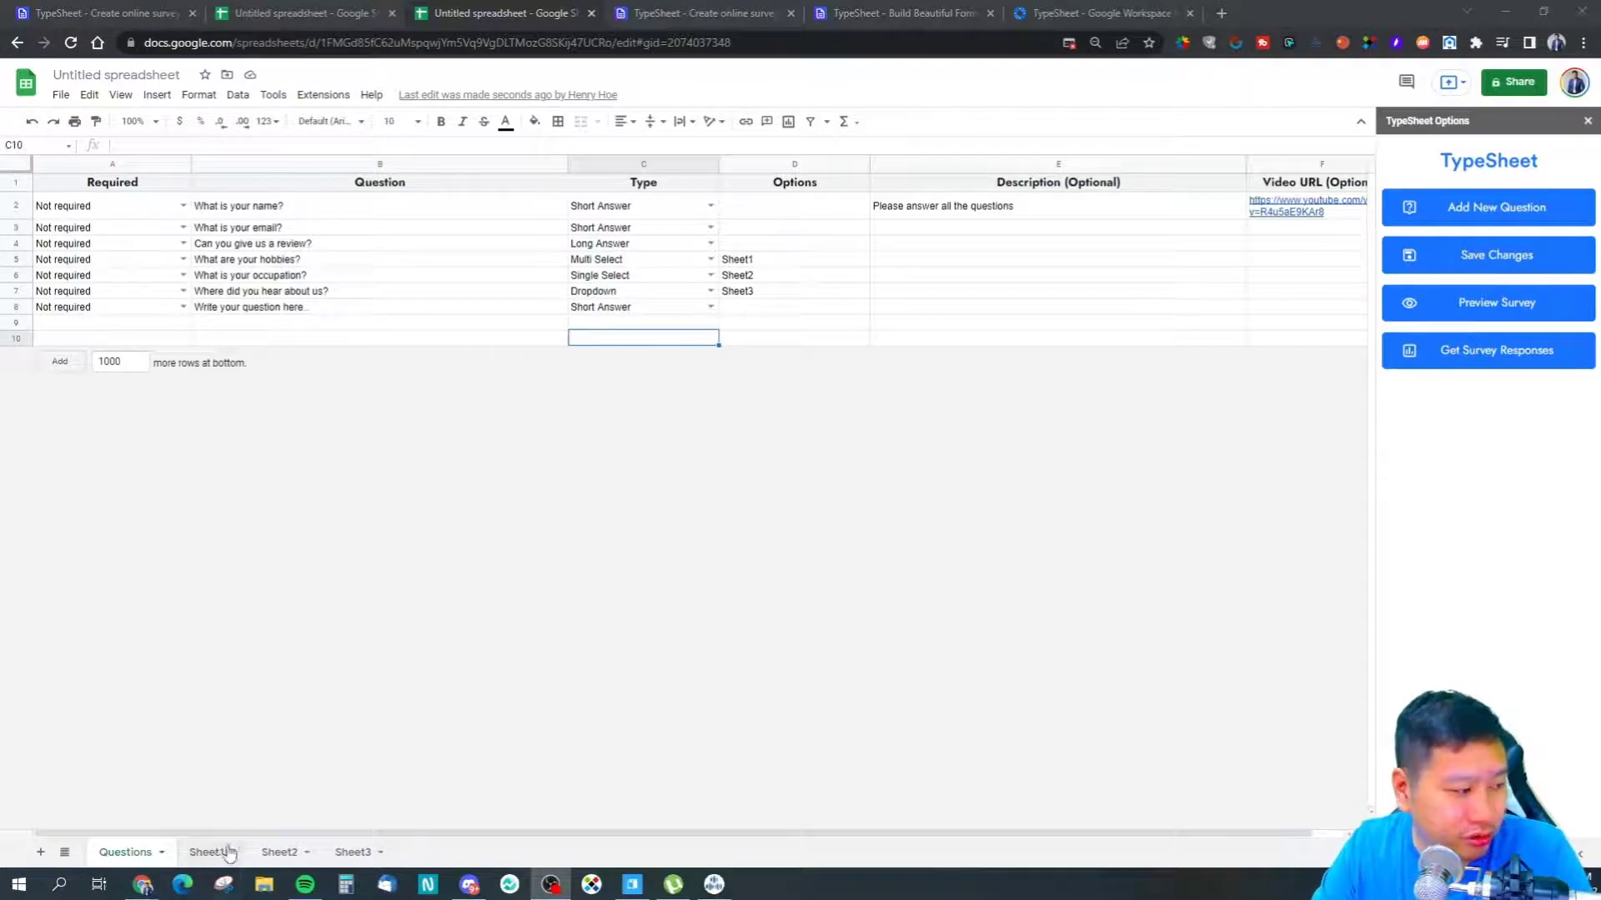
left_click(208, 852)
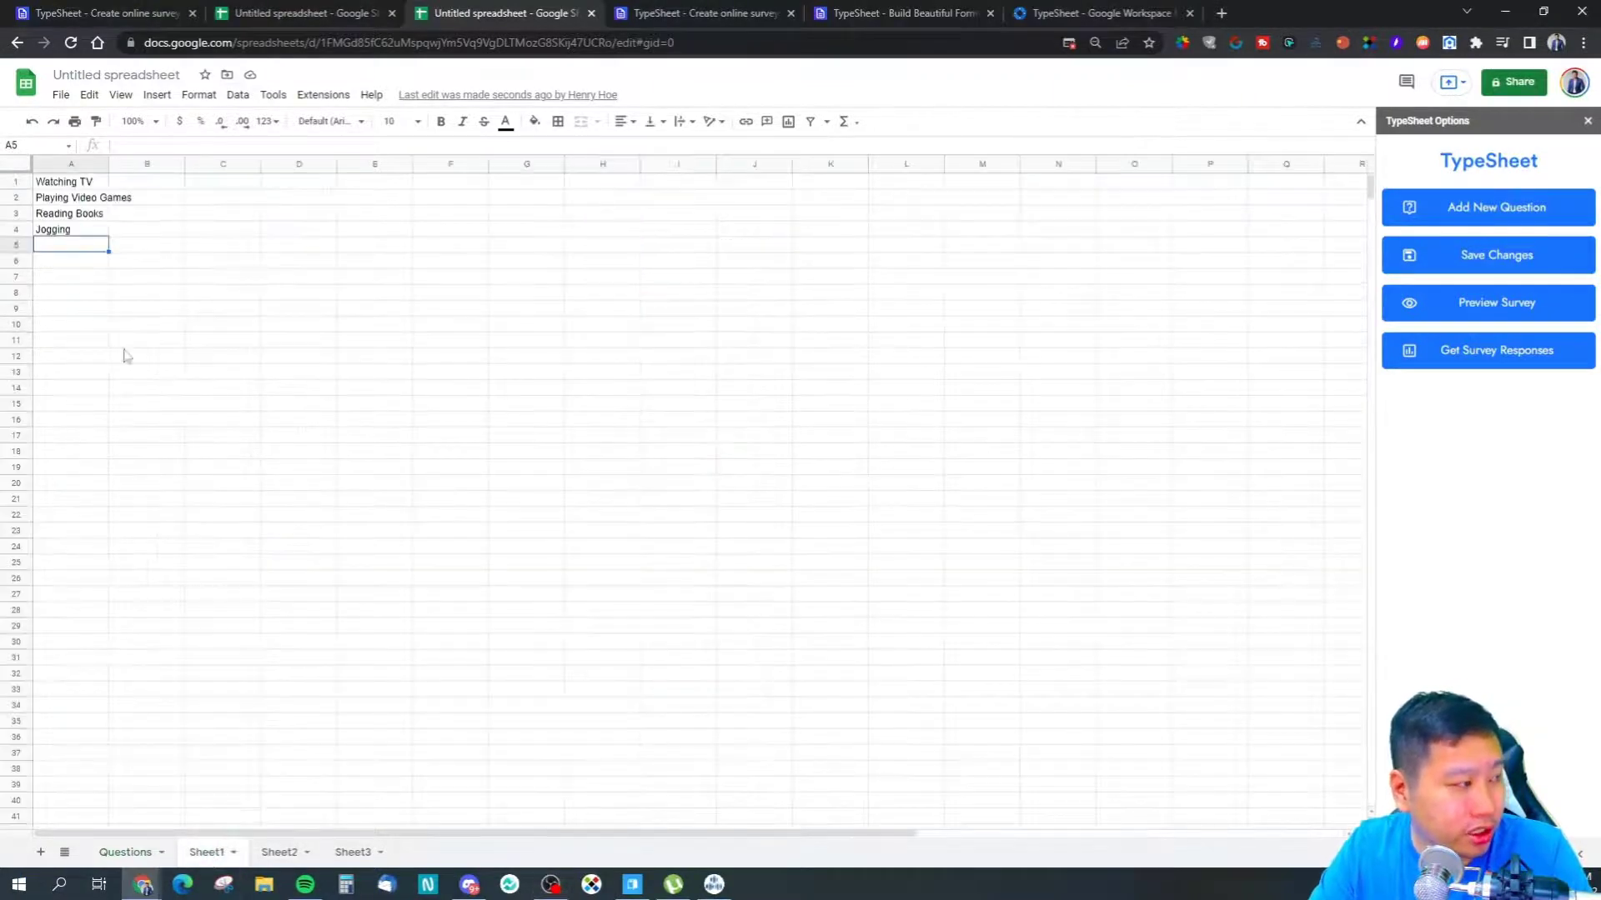
left_click(85, 182)
left_click(76, 230)
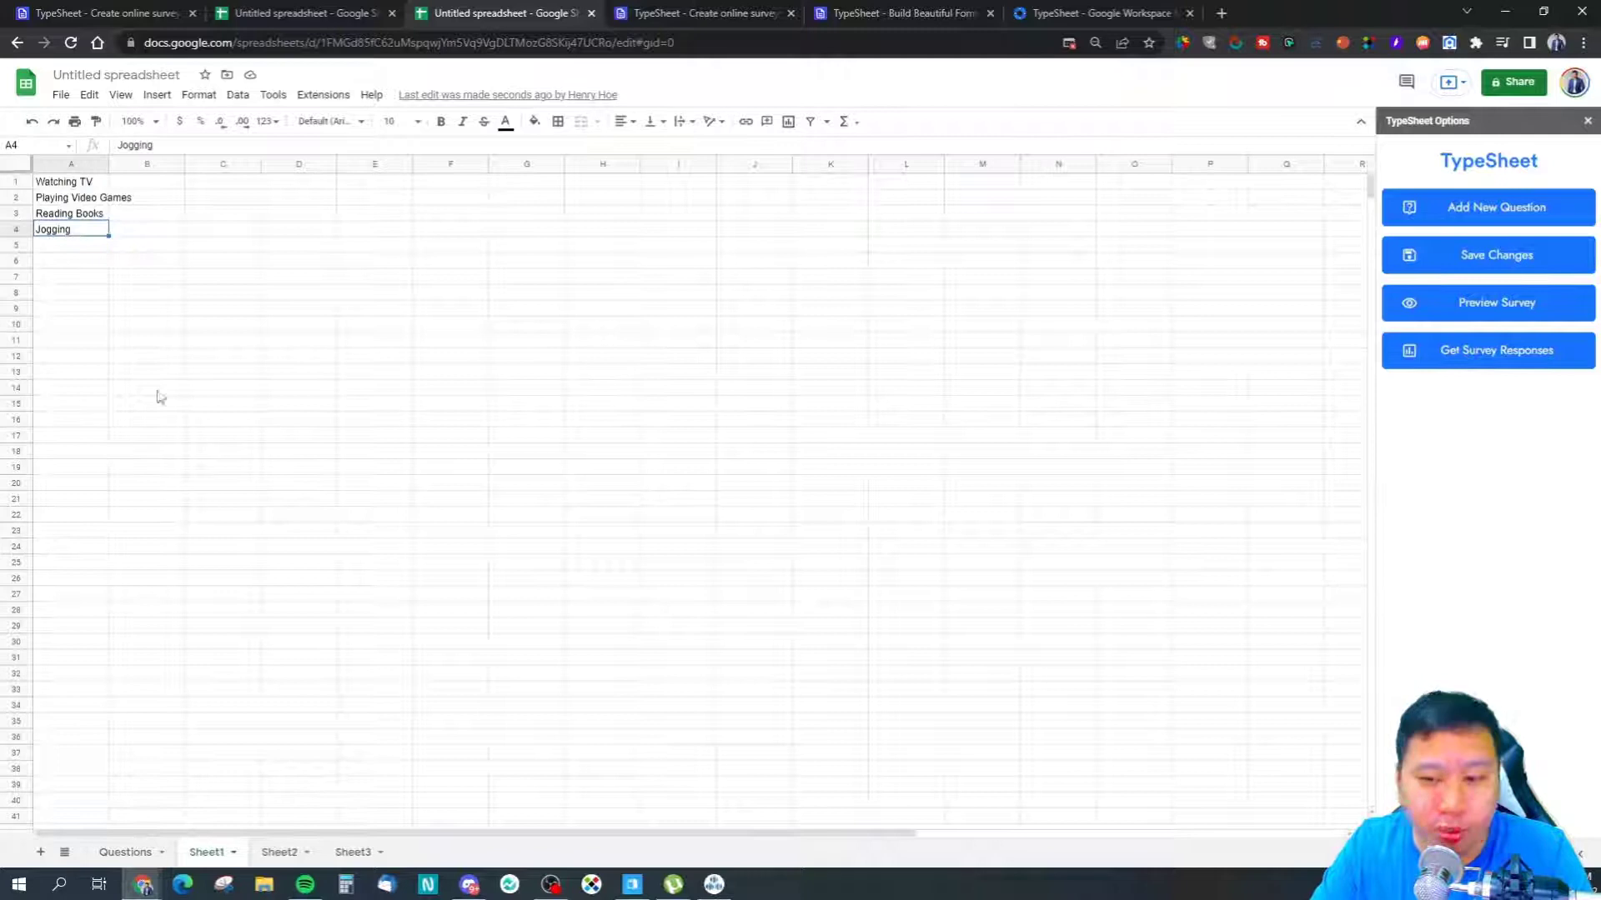
left_click(275, 852)
left_click(355, 852)
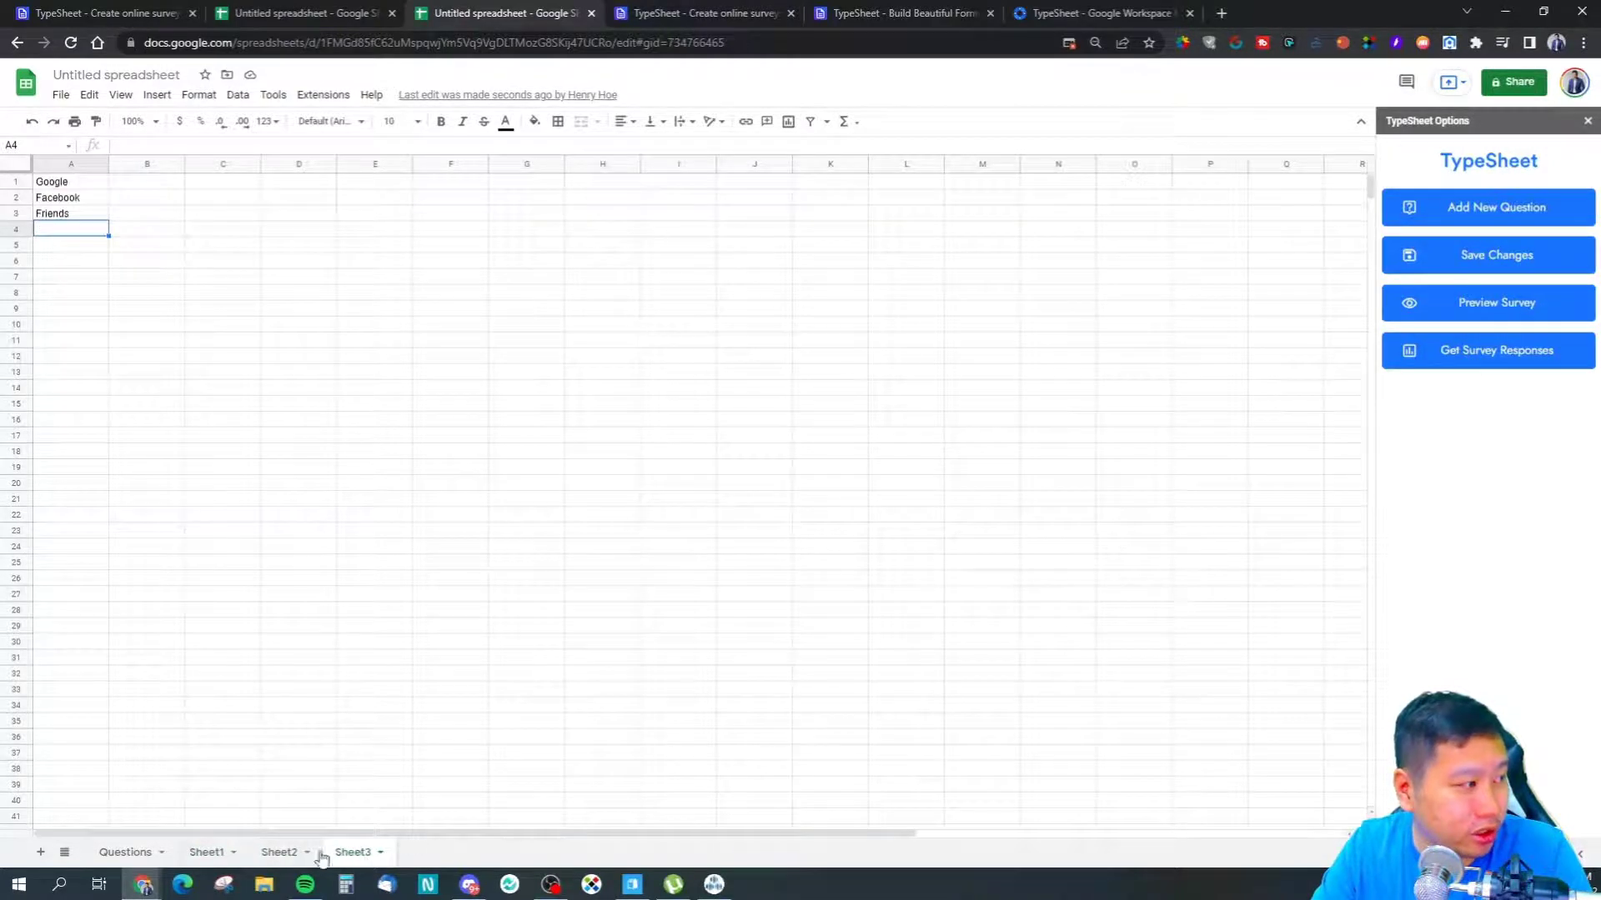
left_click(125, 852)
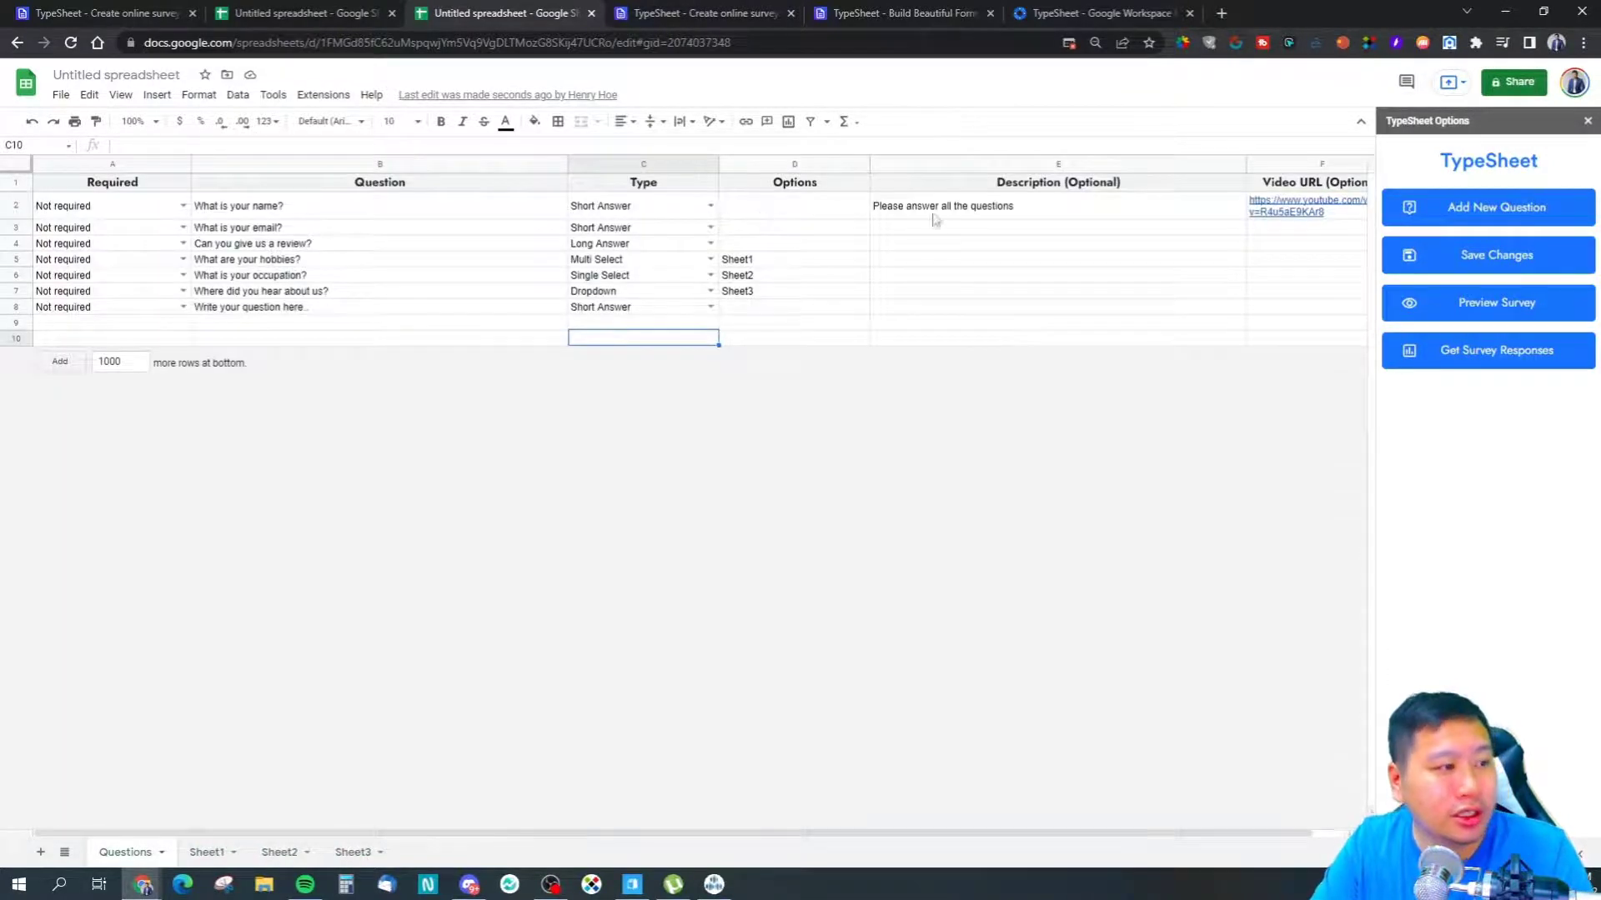
Switch to the survey preview and skip the first three questions to reach the hobbies question
left_click(677, 12)
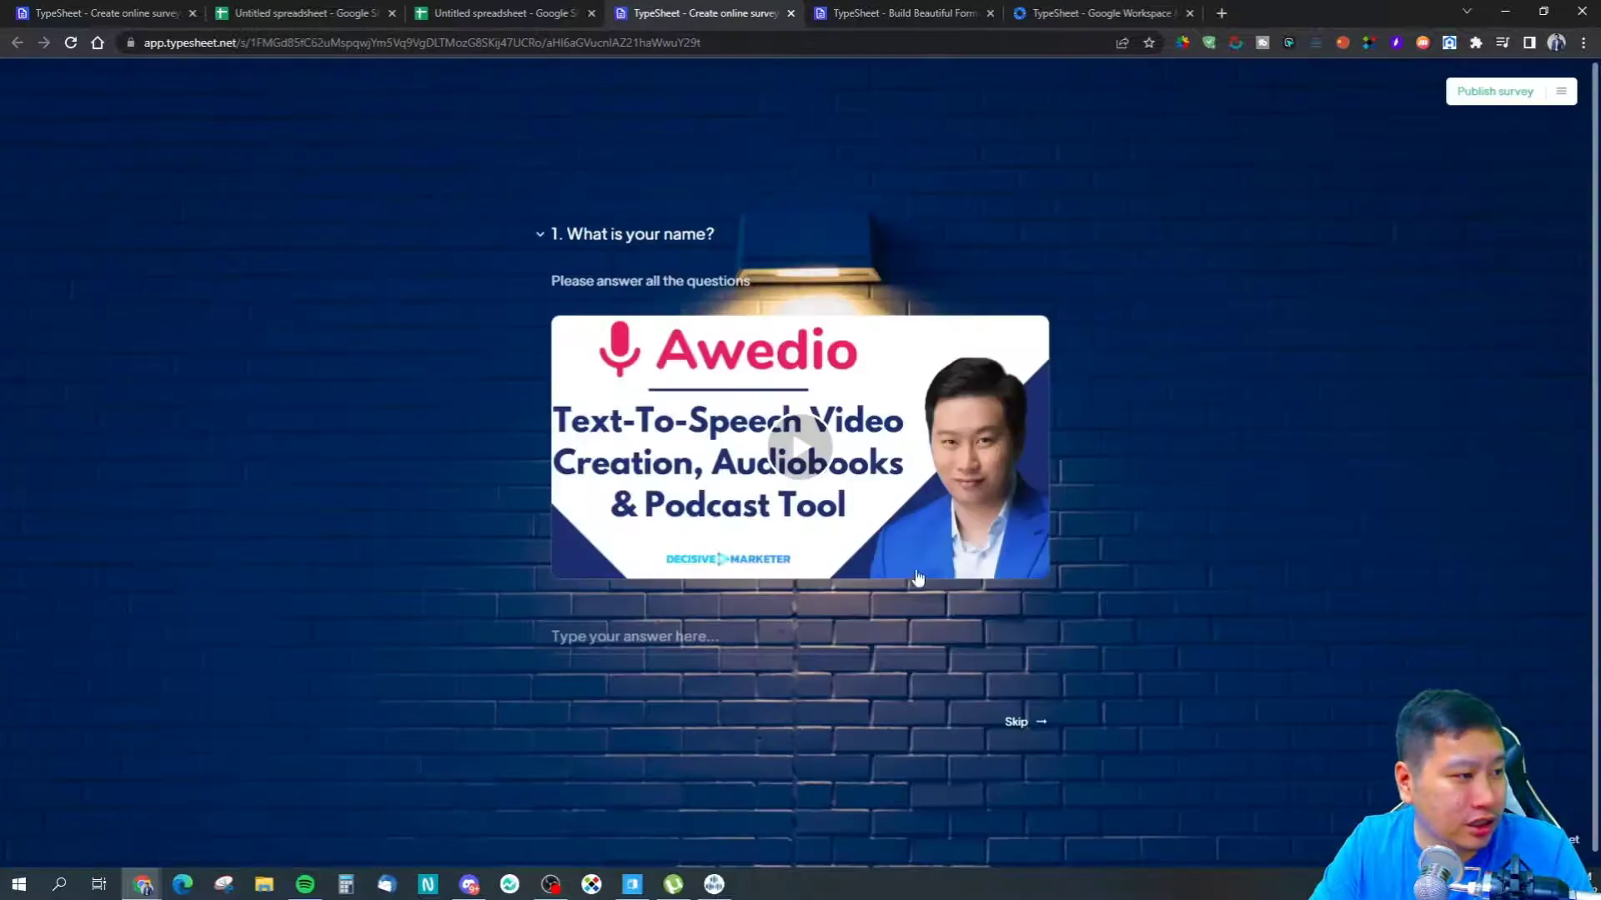
left_click(1019, 727)
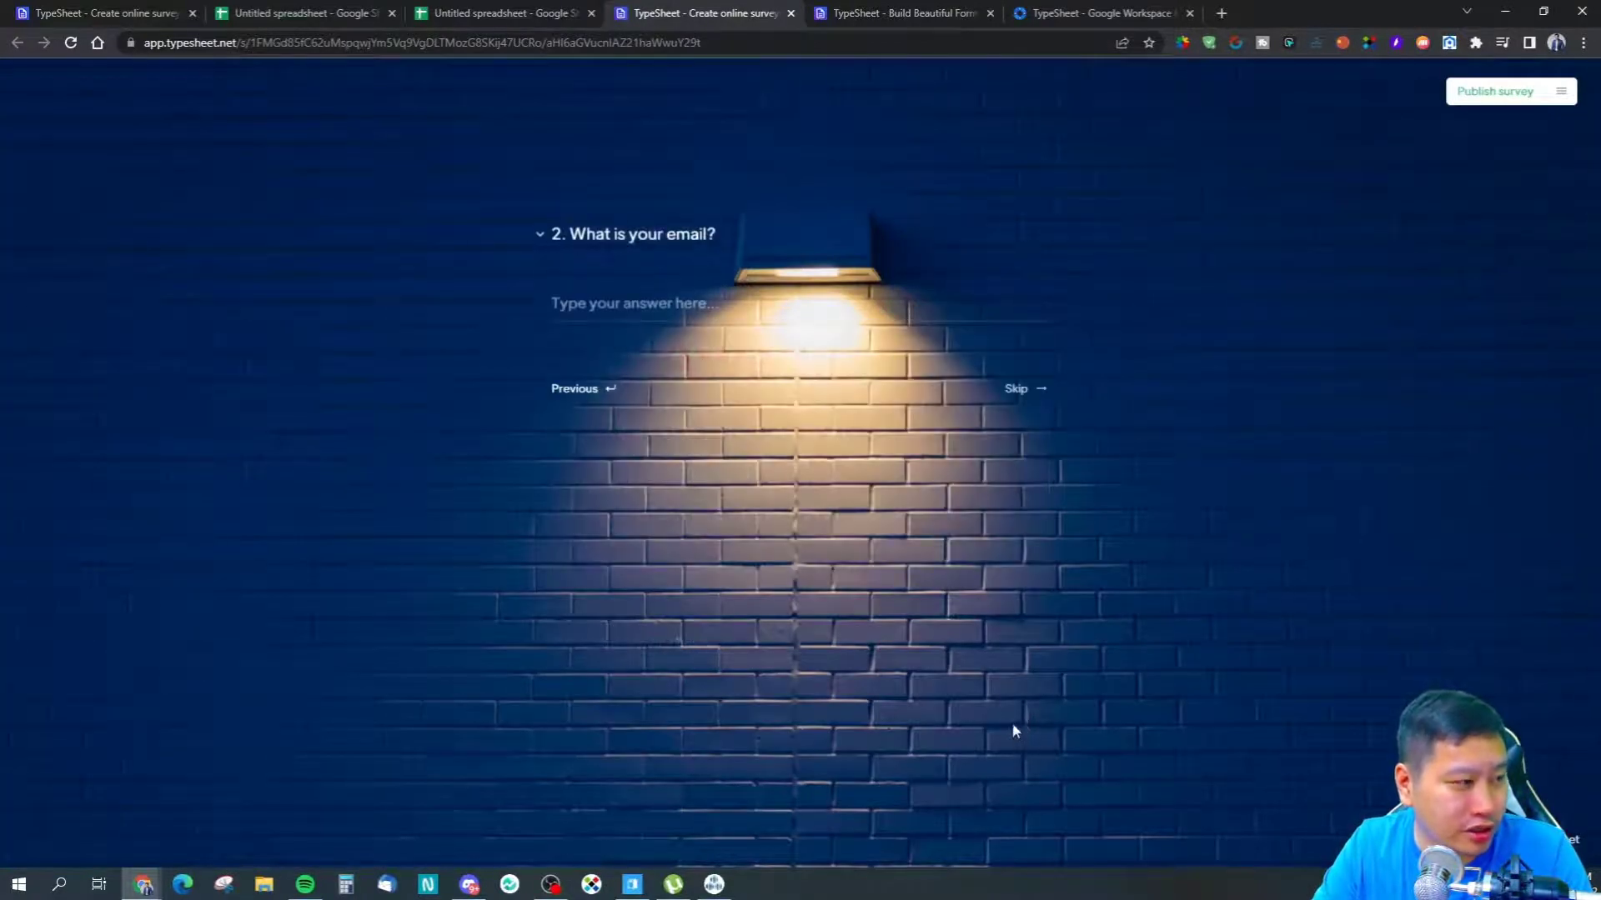
left_click(1027, 394)
left_click(1025, 397)
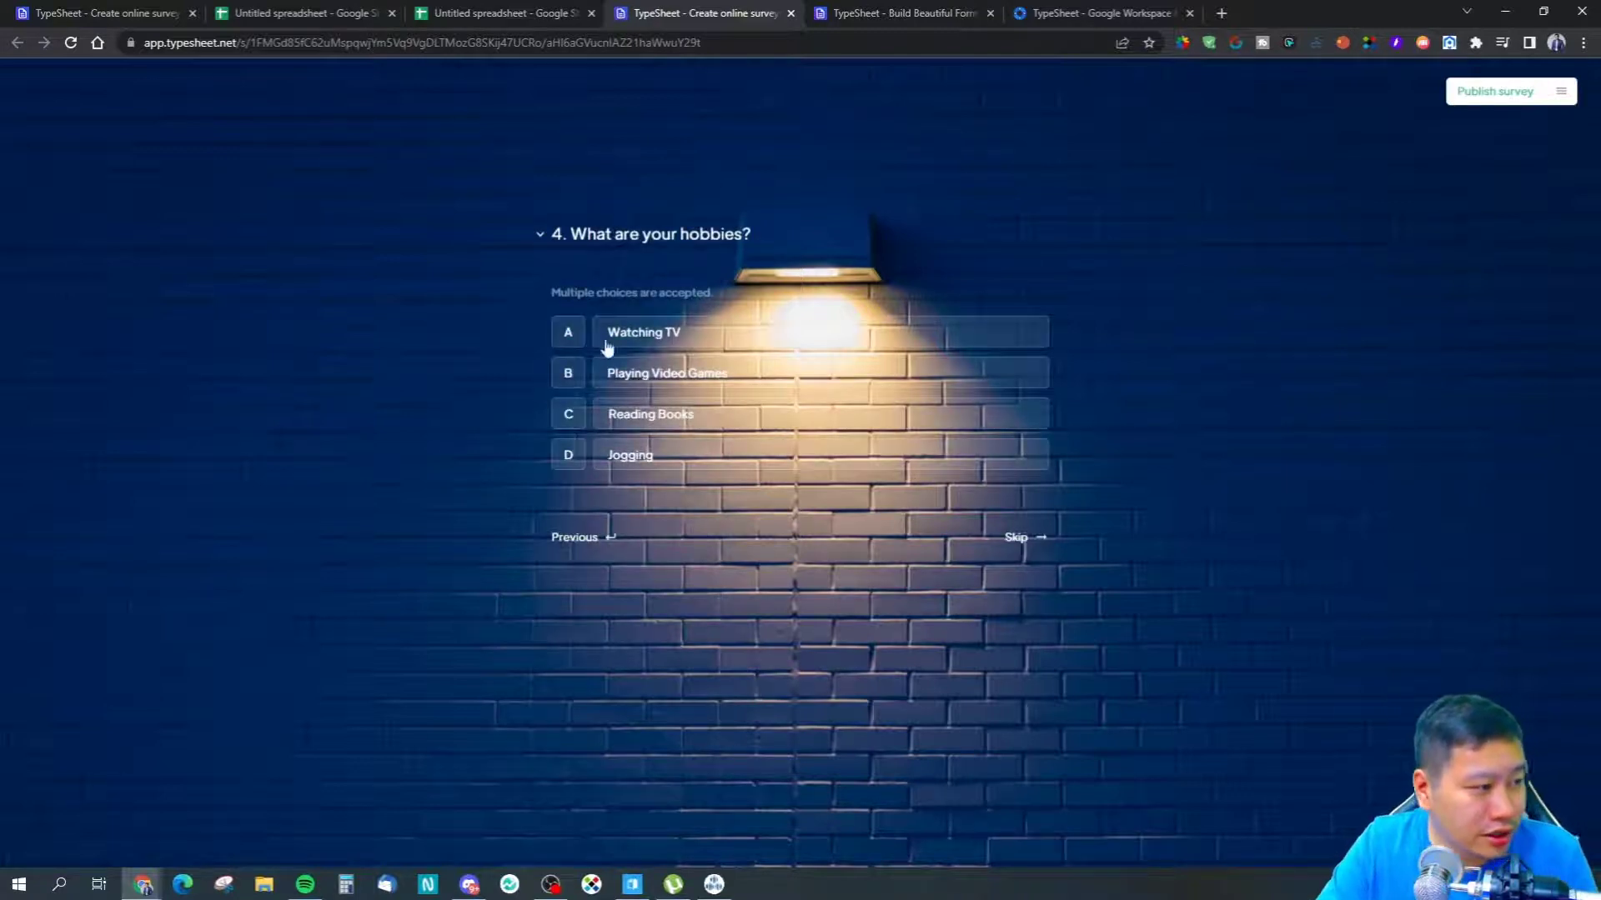
Answer the hobbies question with Watching TV, Playing Video Games, Reading Books and Jogging, and choose Entrepreneur as the occupation
left_click(608, 343)
left_click(615, 375)
left_click(624, 413)
left_click(644, 457)
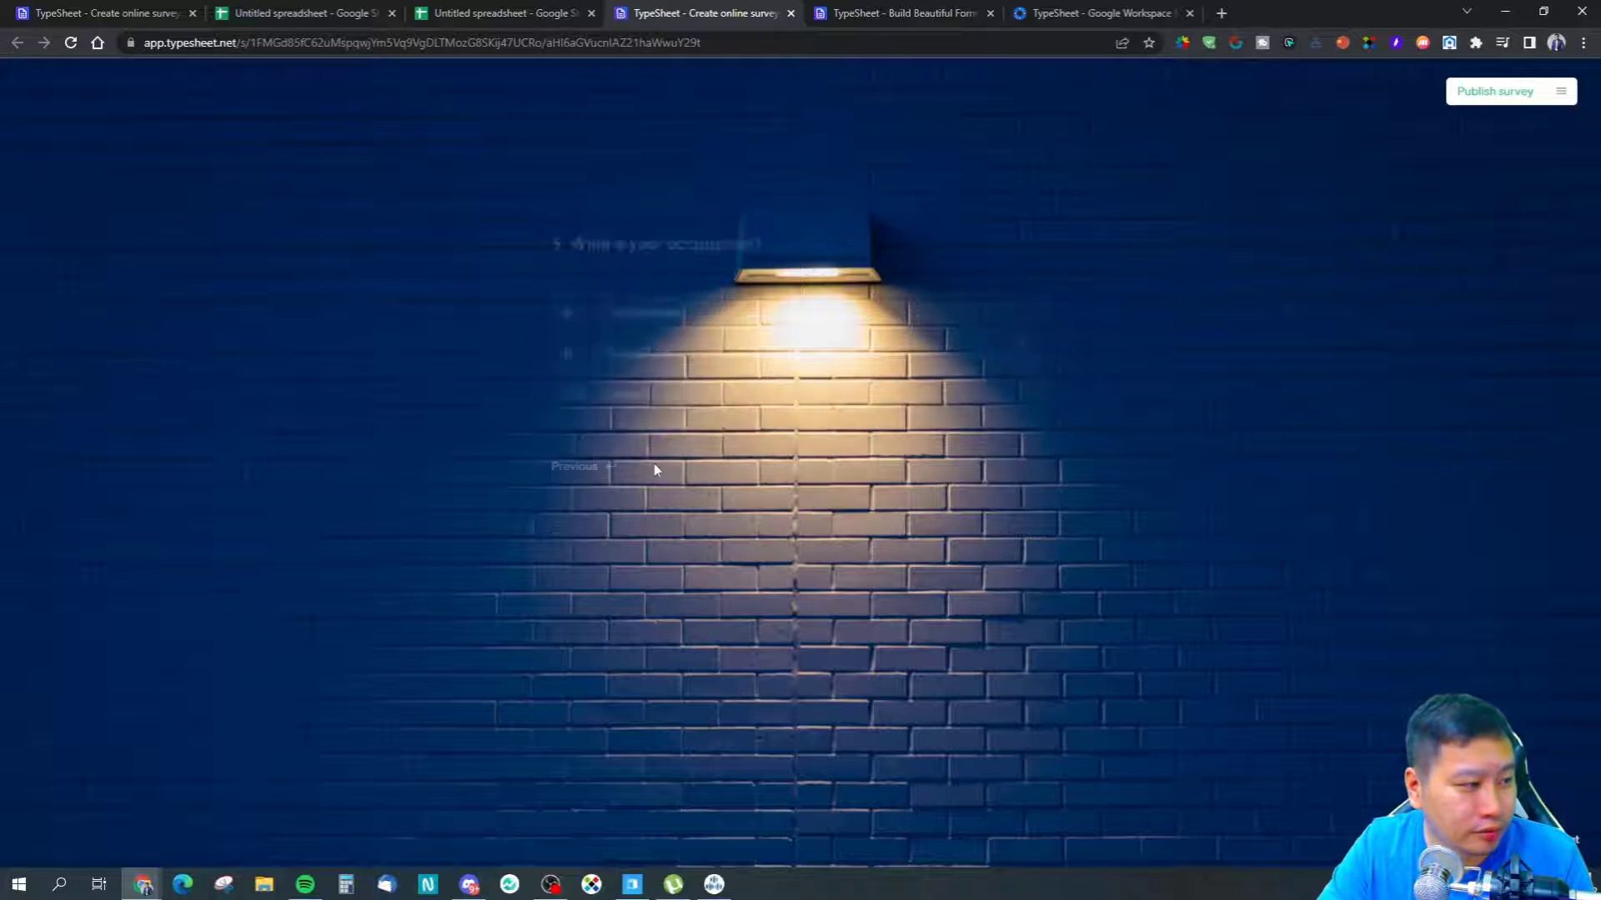
left_click(635, 307)
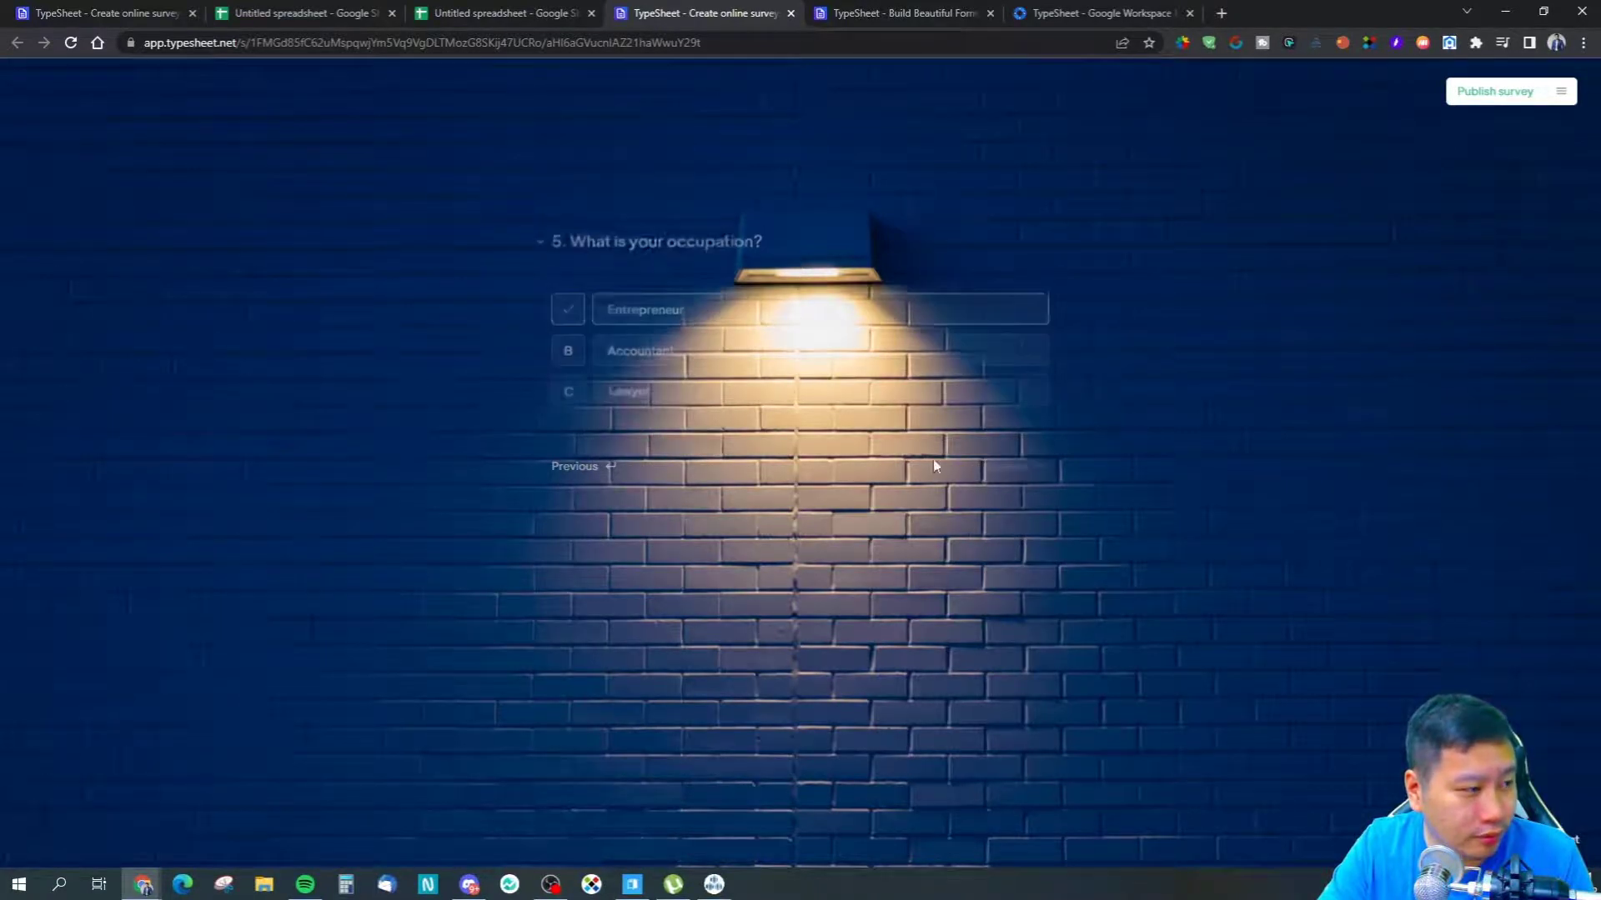
Choose Google as the answer to "Where did you hear about us?" and check the survey's question list
left_click(622, 310)
left_click(622, 365)
left_click(622, 310)
left_click(620, 336)
left_click(619, 312)
left_click(556, 242)
left_click(542, 262)
left_click(500, 13)
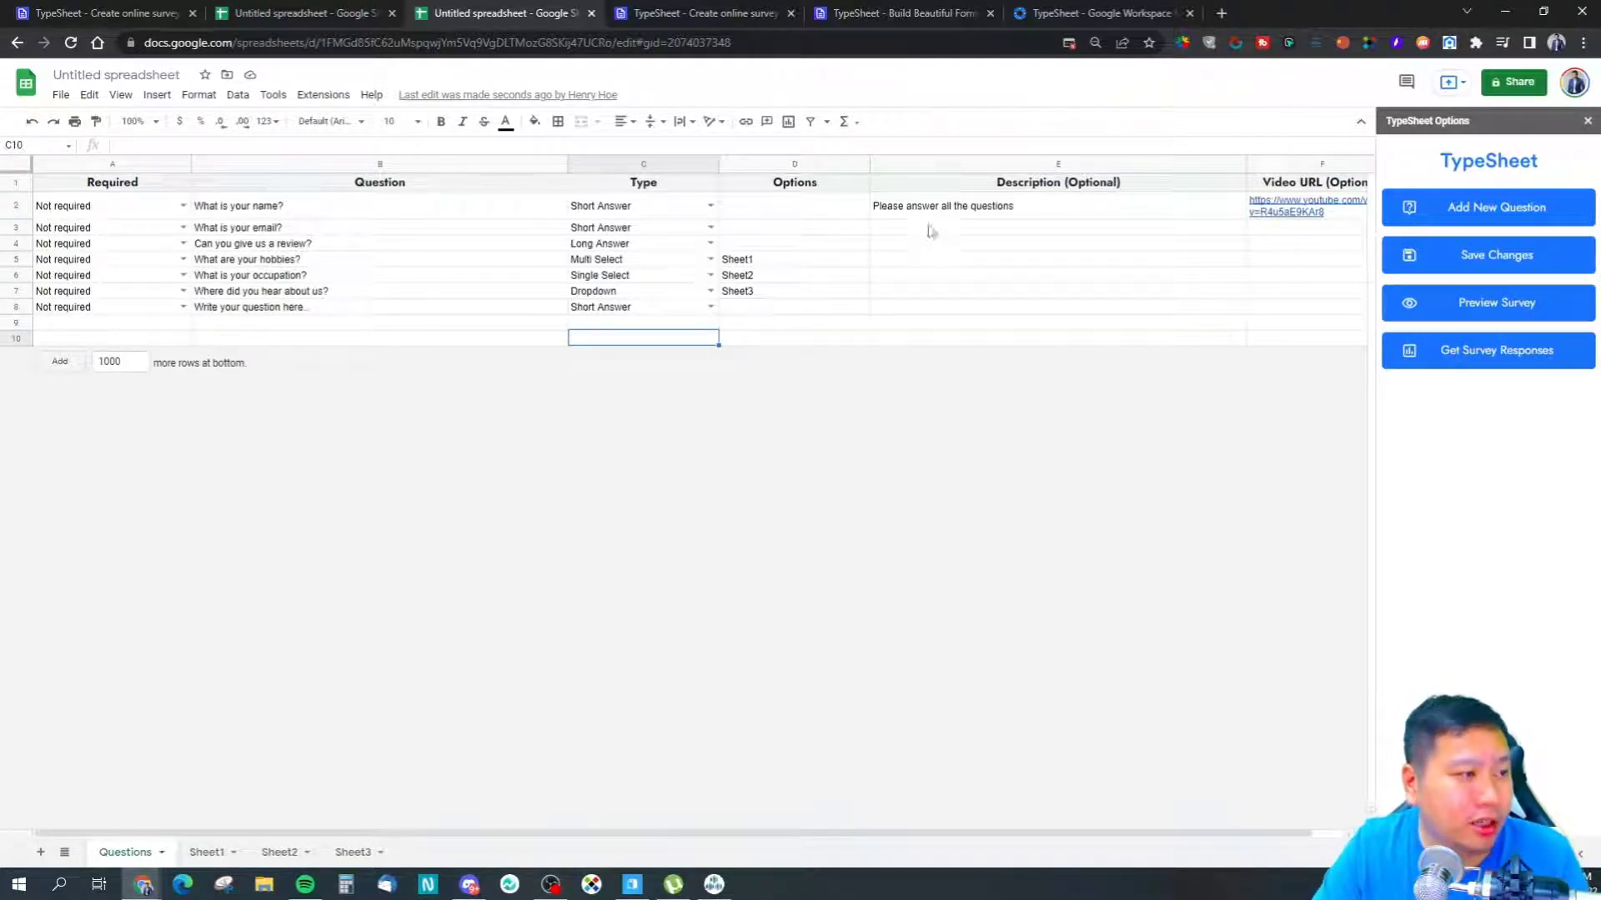
left_click(834, 13)
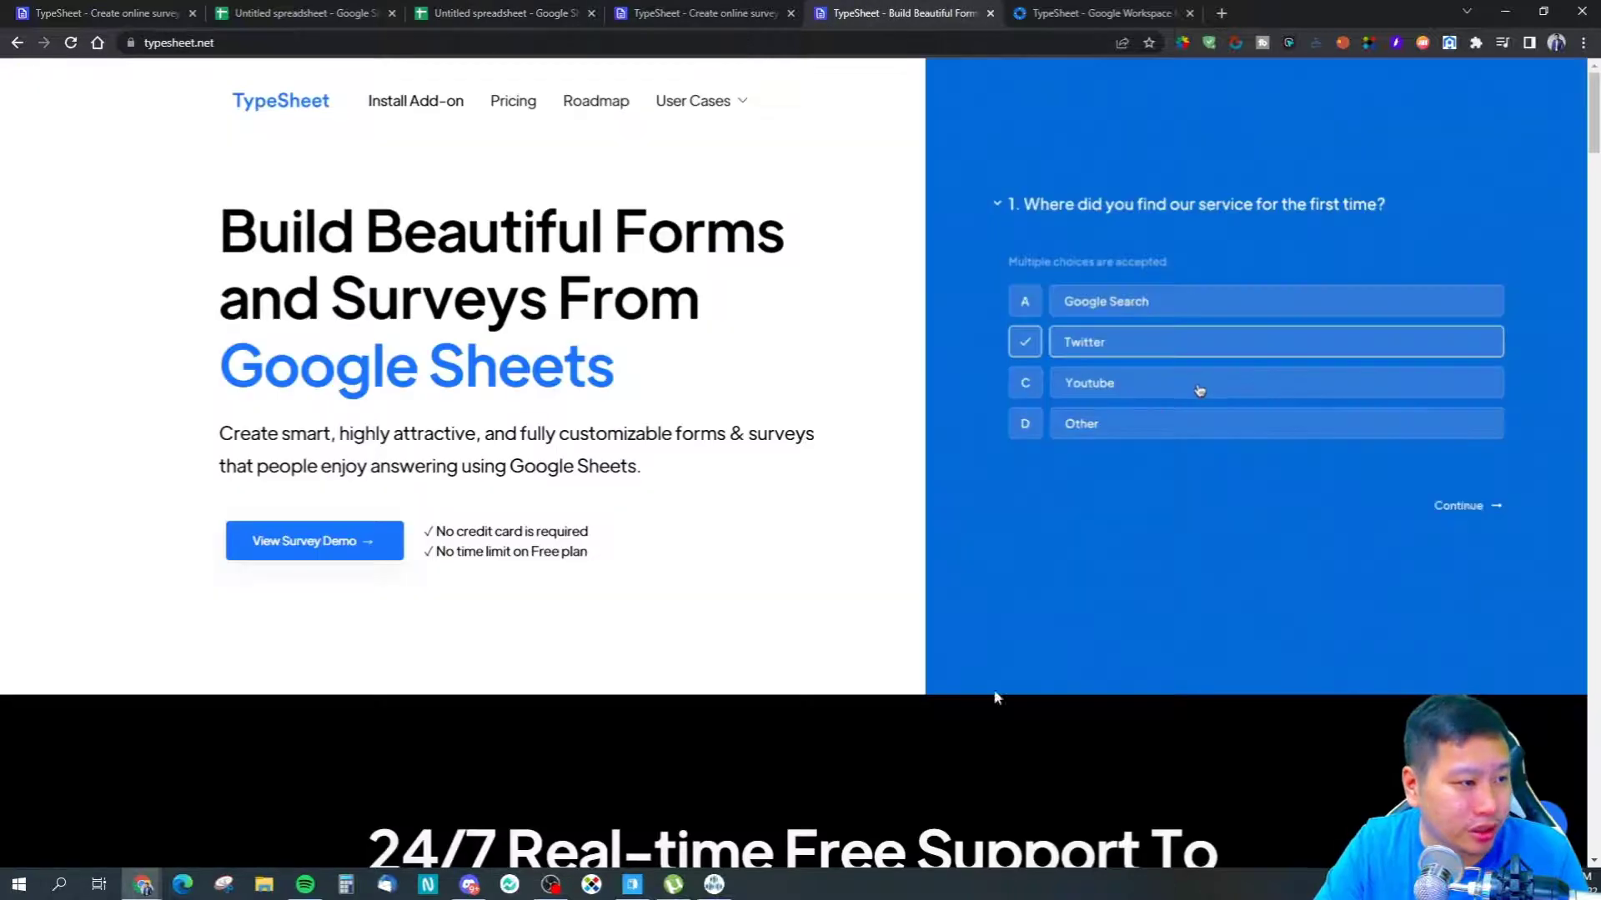
left_click(635, 11)
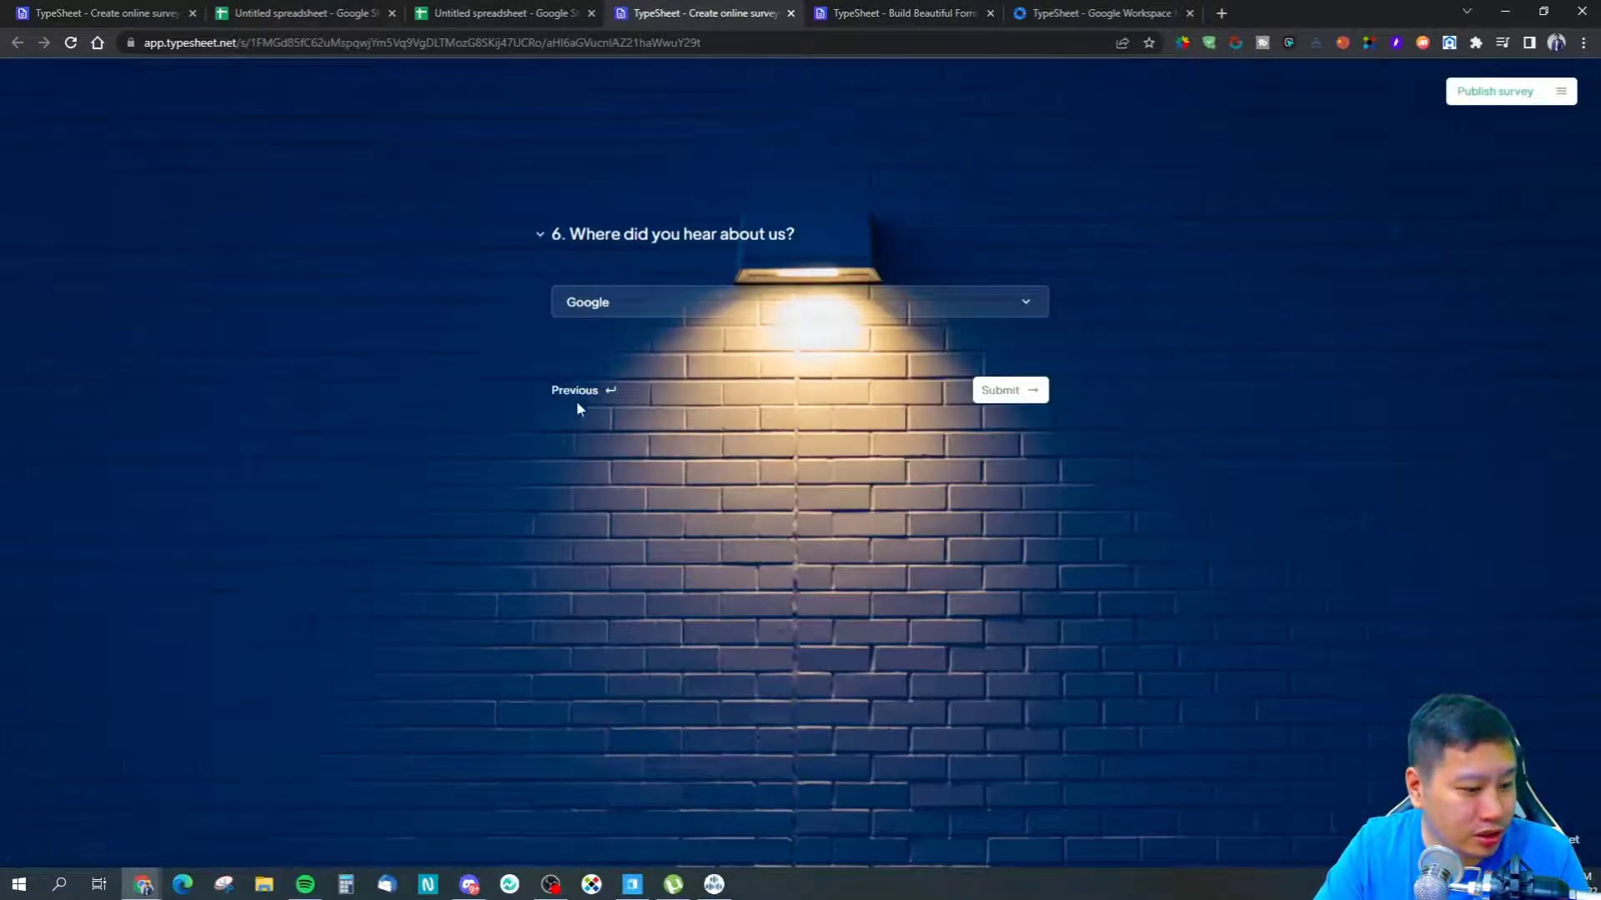
Go back to the occupation question and jump to "What is your name?" through the question list
left_click(600, 392)
left_click(551, 237)
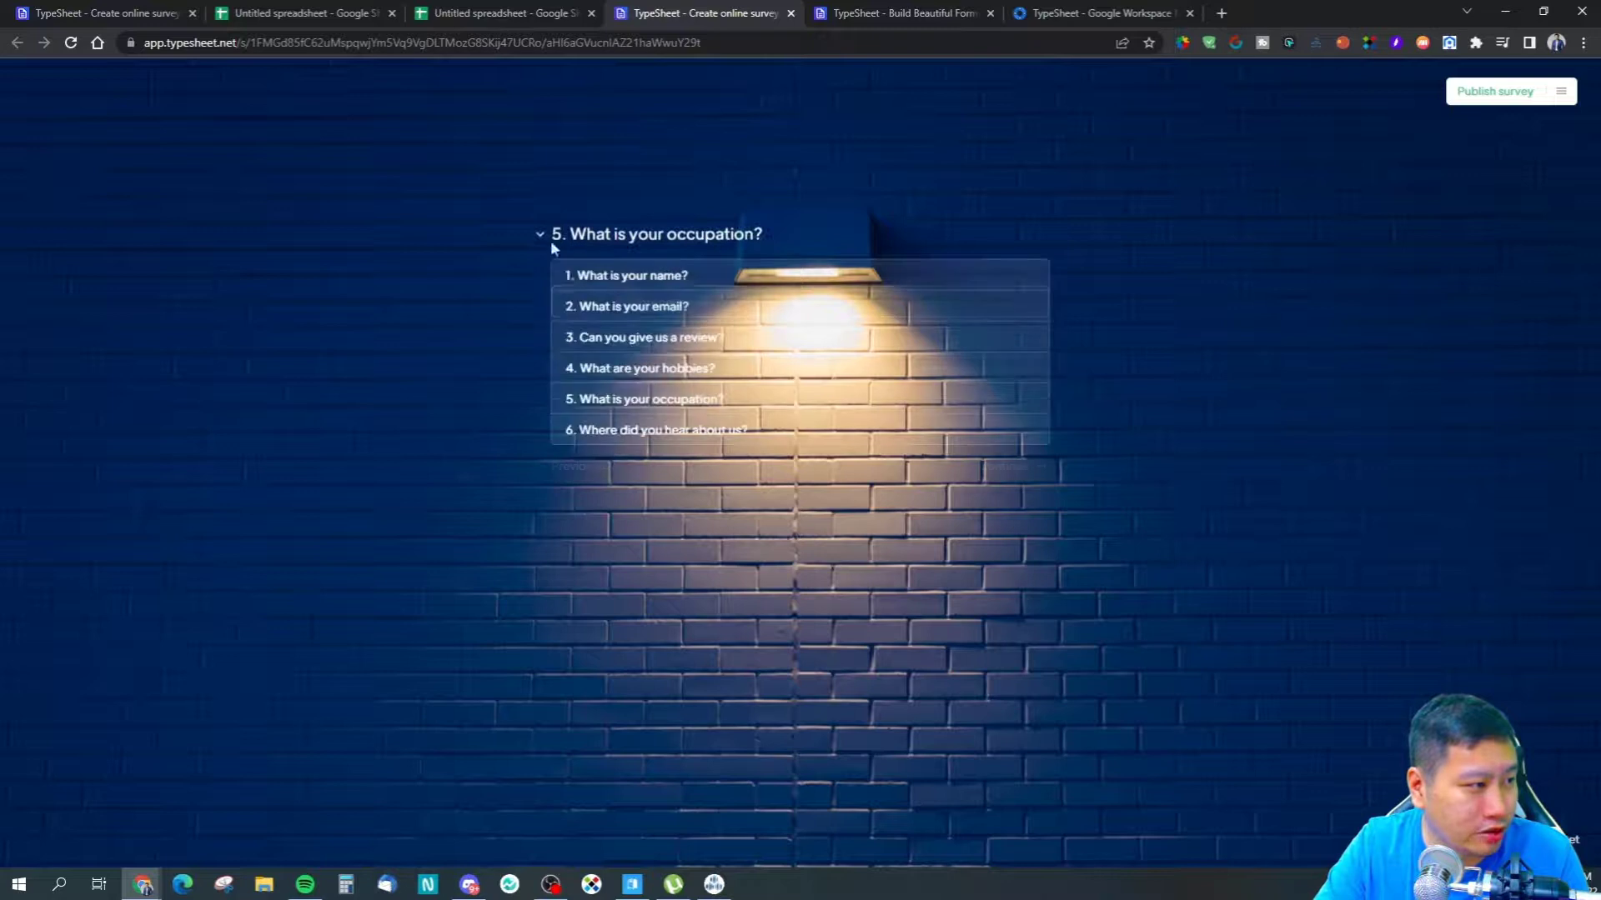
left_click(577, 277)
left_click_drag(561, 280, 744, 275)
left_click(566, 301)
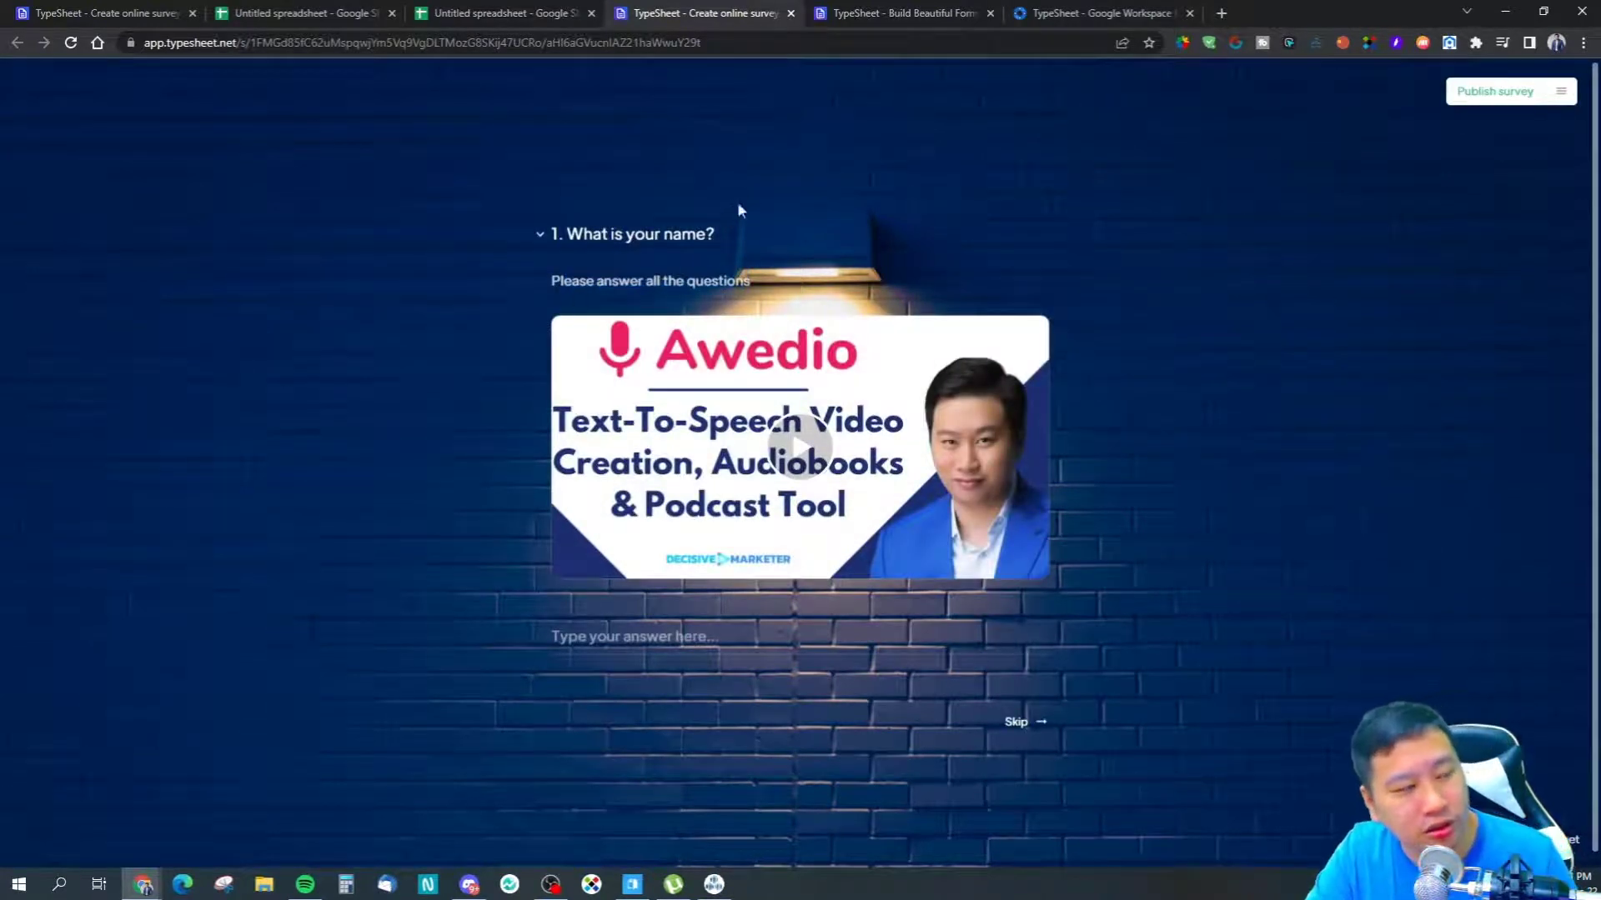
Compare the first question's description in the spreadsheet with how it appears in the survey preview
left_click(500, 13)
left_click(909, 209)
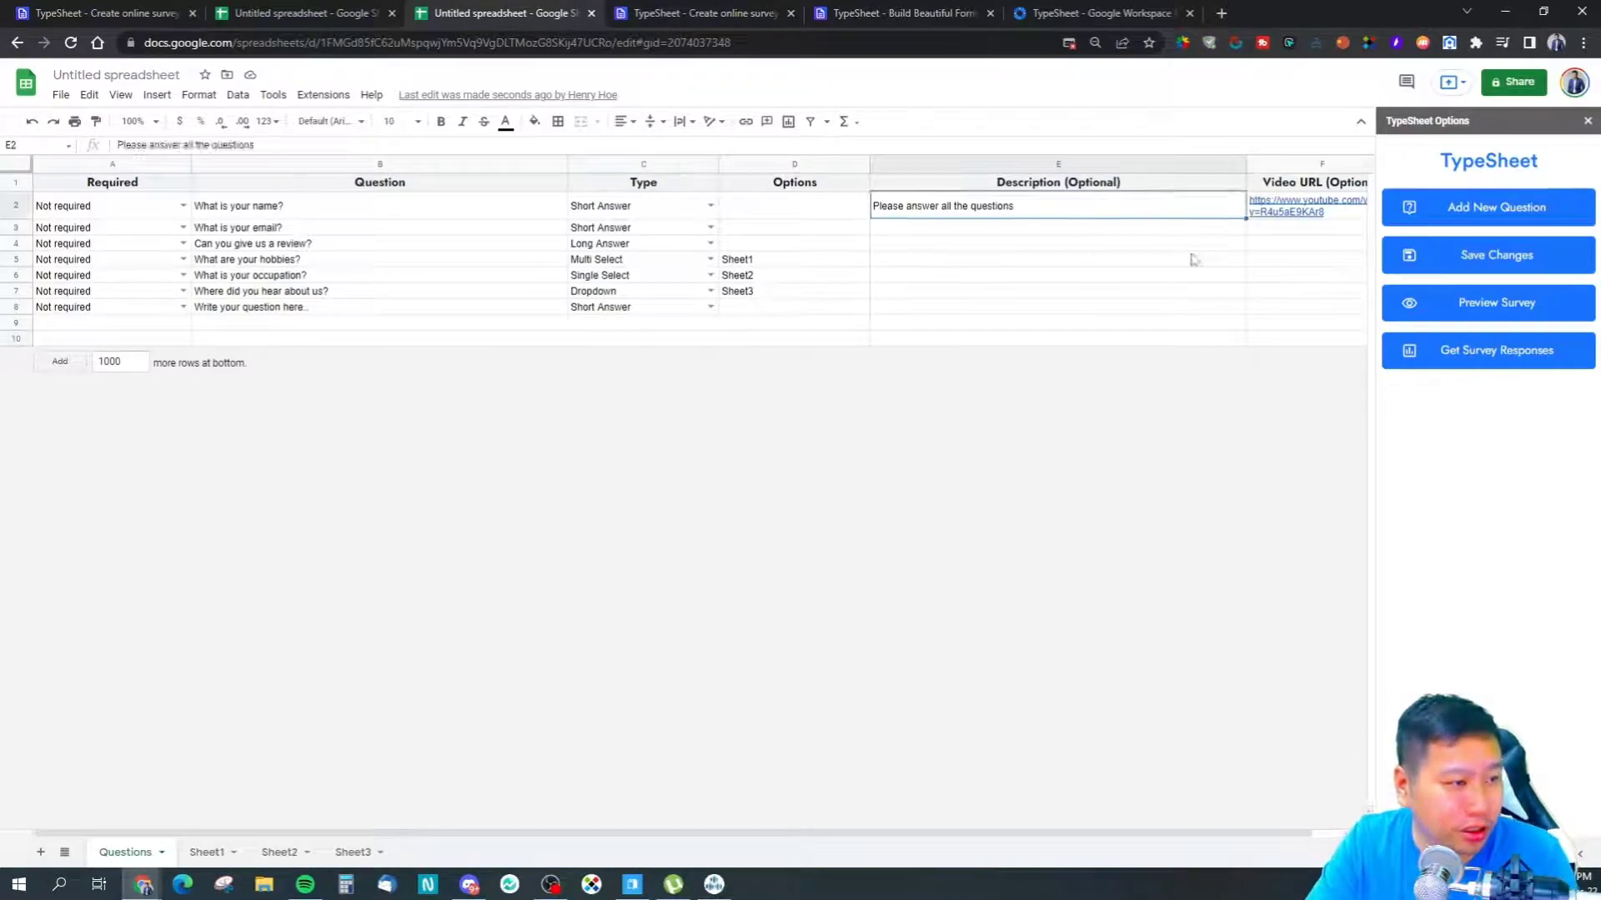
left_click(686, 15)
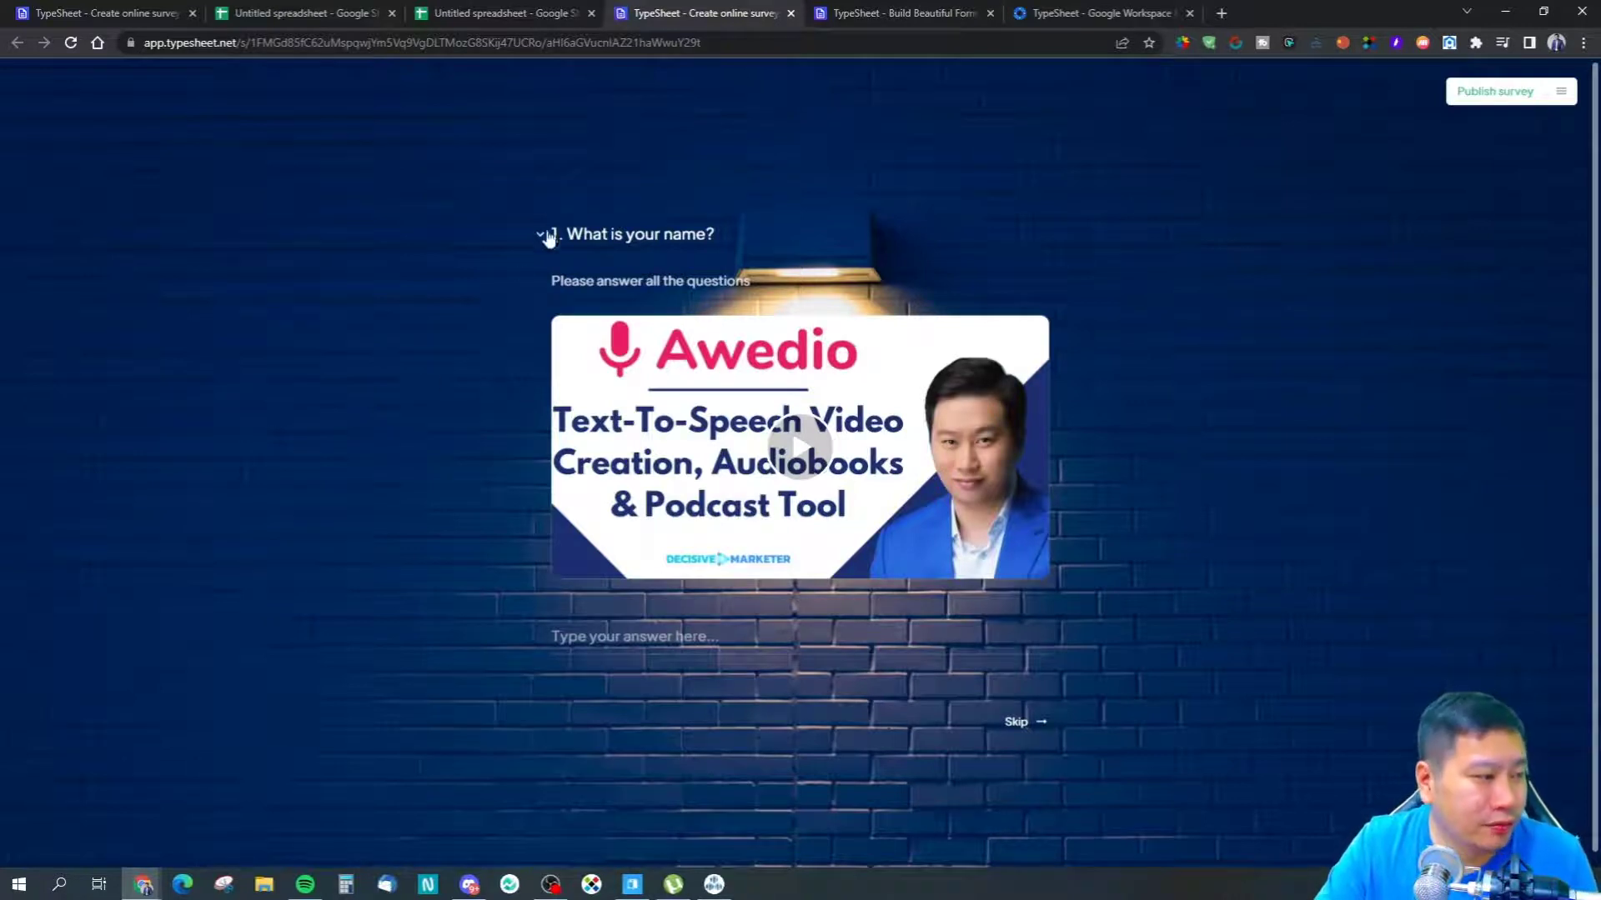
left_click(518, 10)
left_click(728, 11)
Return to the survey preview from the spreadsheet and open the survey's customization settings
left_click(558, 10)
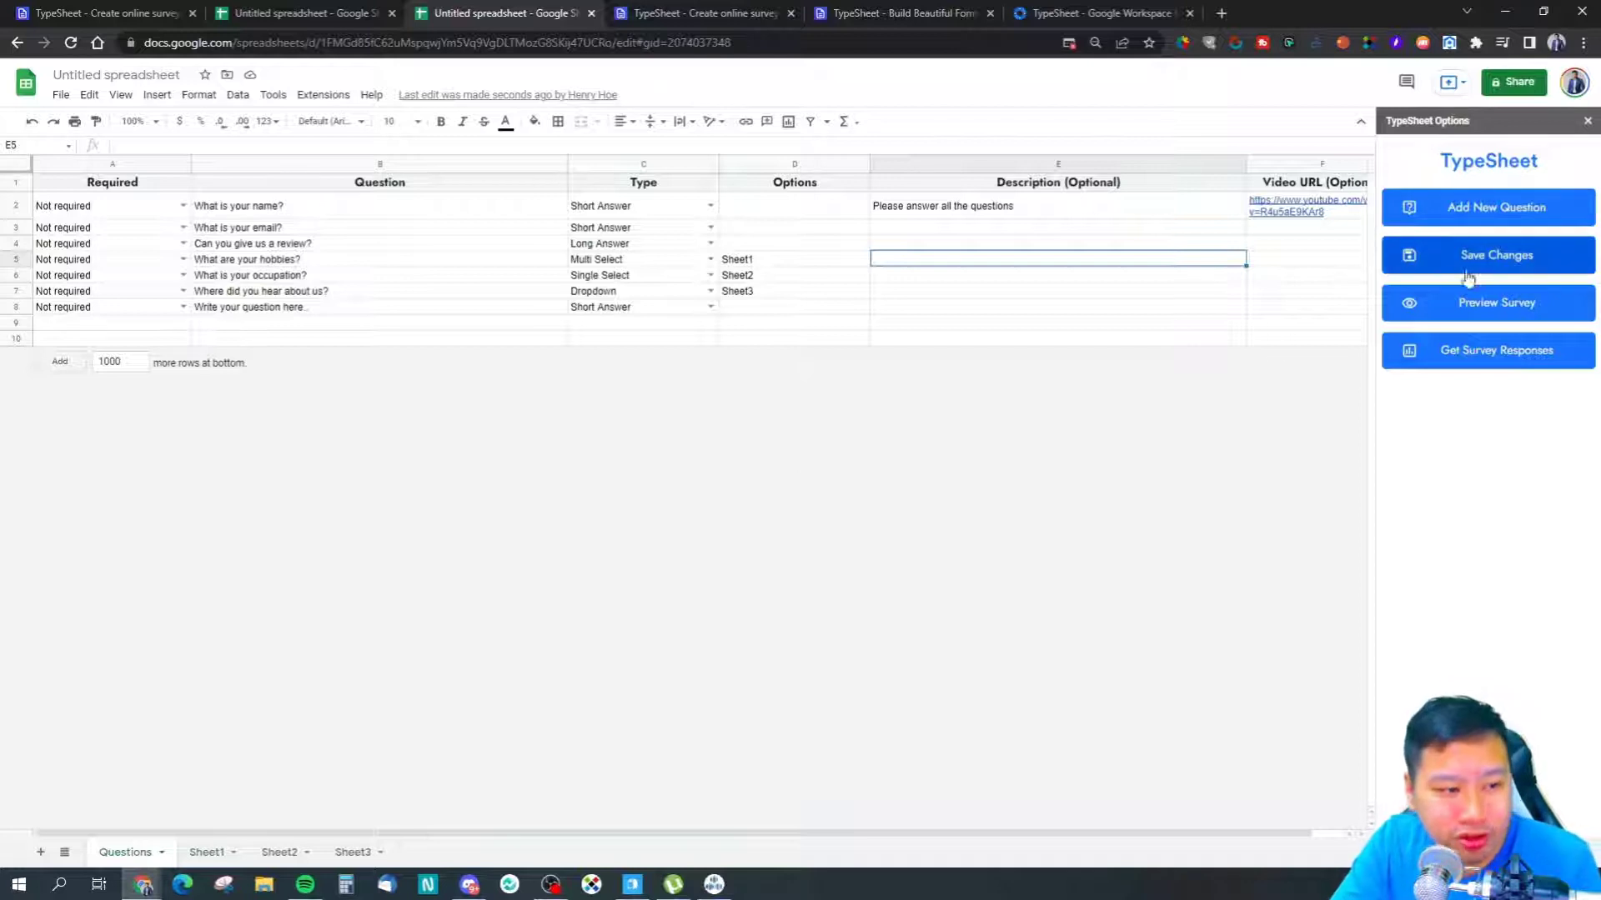
left_click(1477, 326)
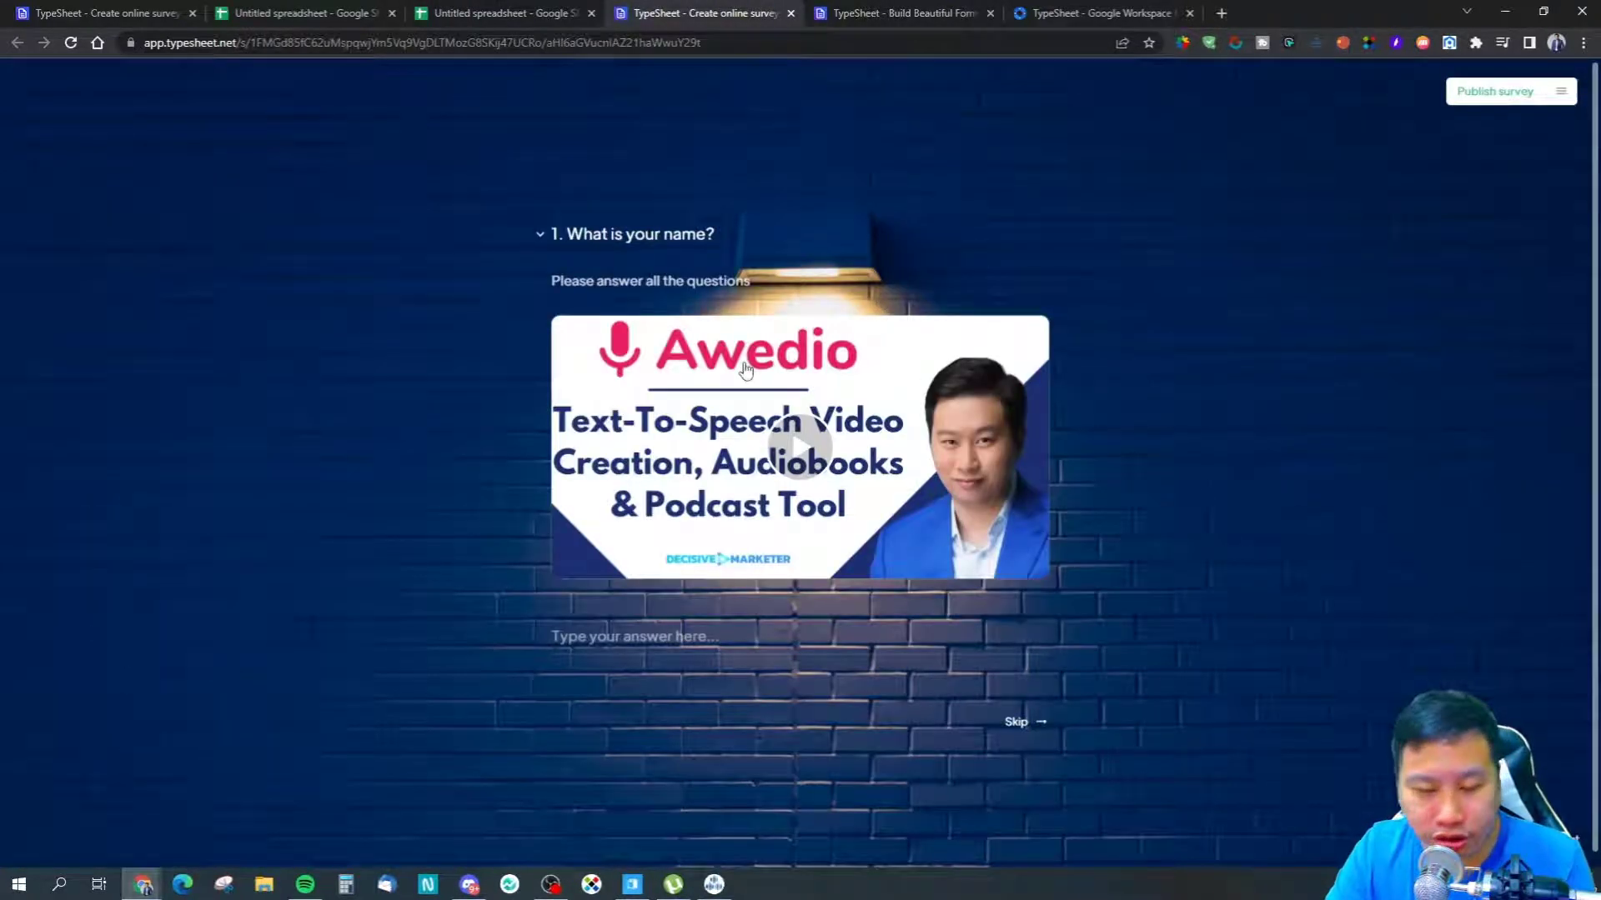
left_click(1561, 91)
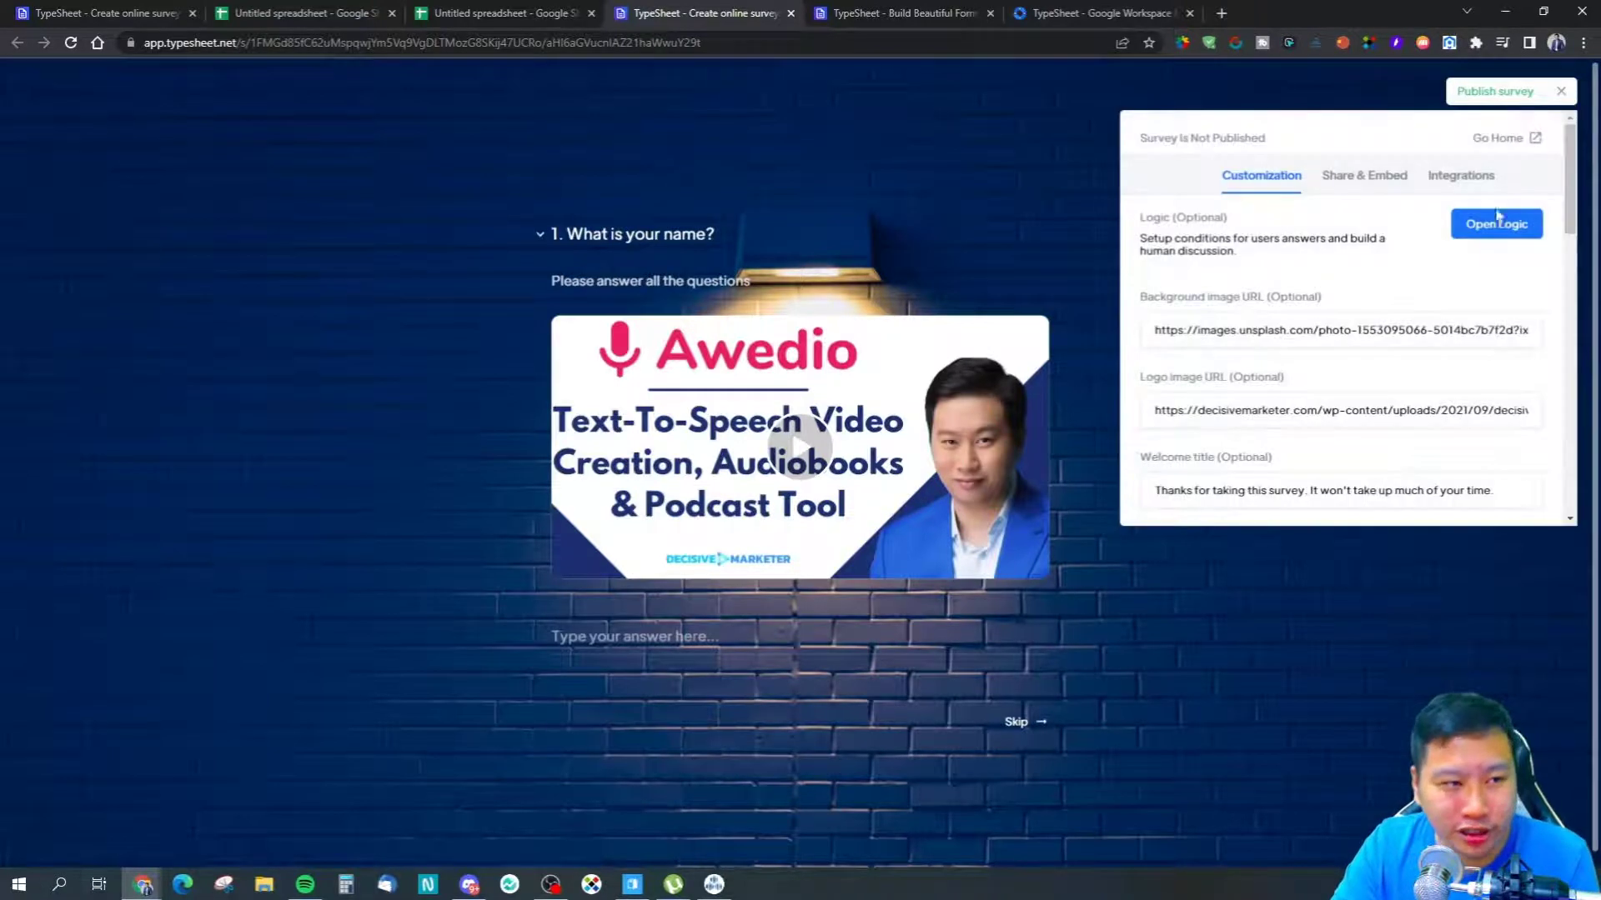
left_click(1561, 94)
left_click(1561, 95)
left_click(1563, 94)
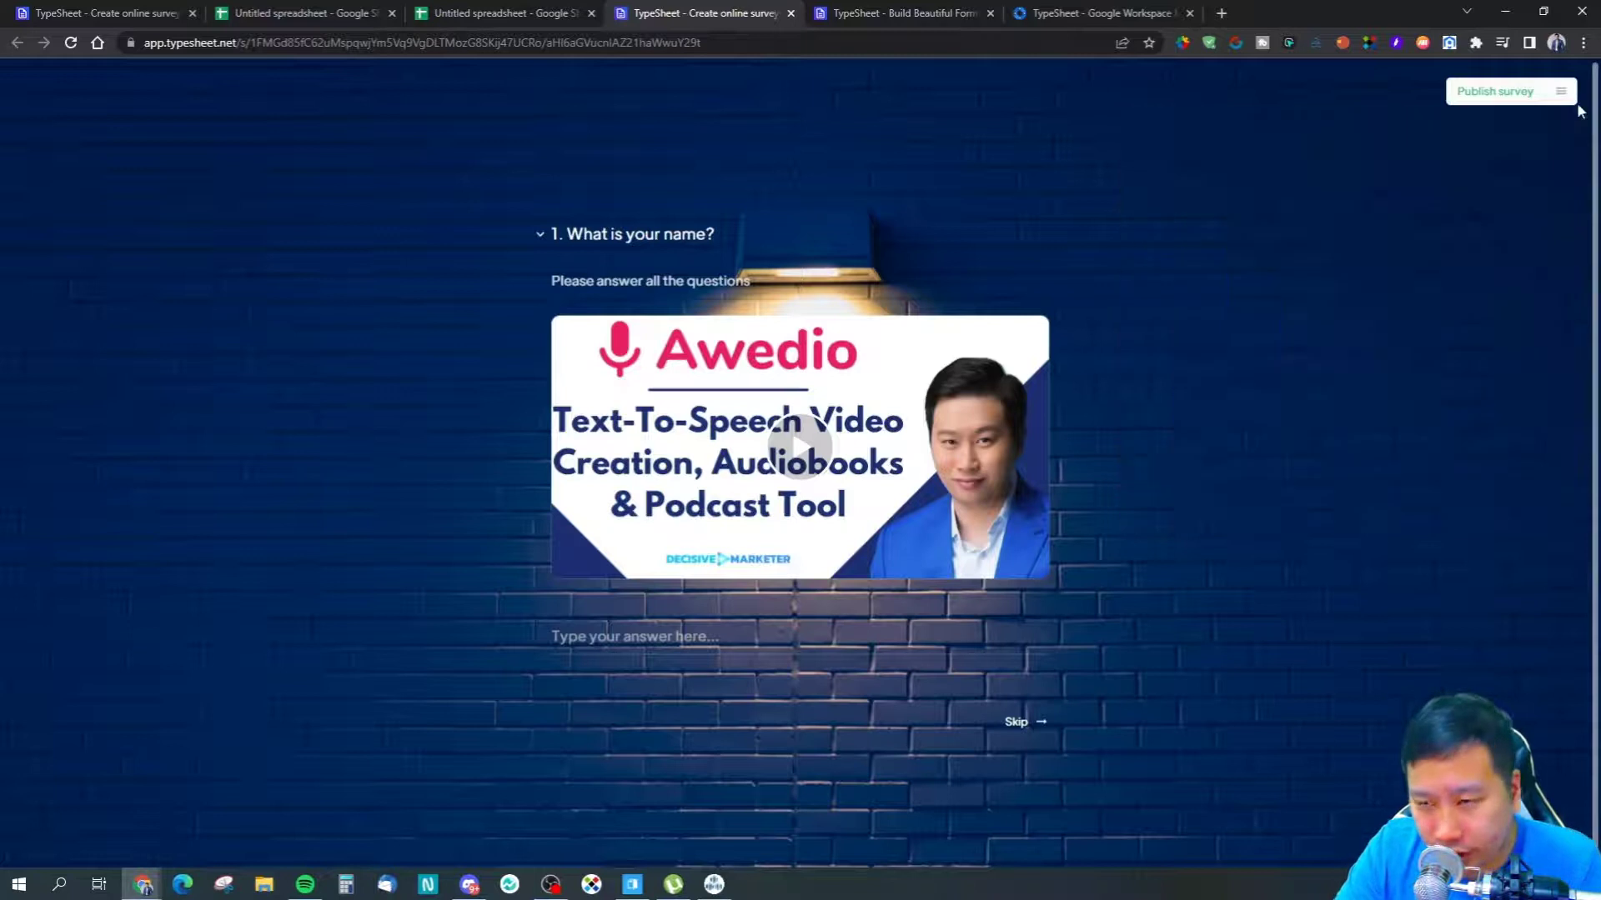
left_click(1560, 93)
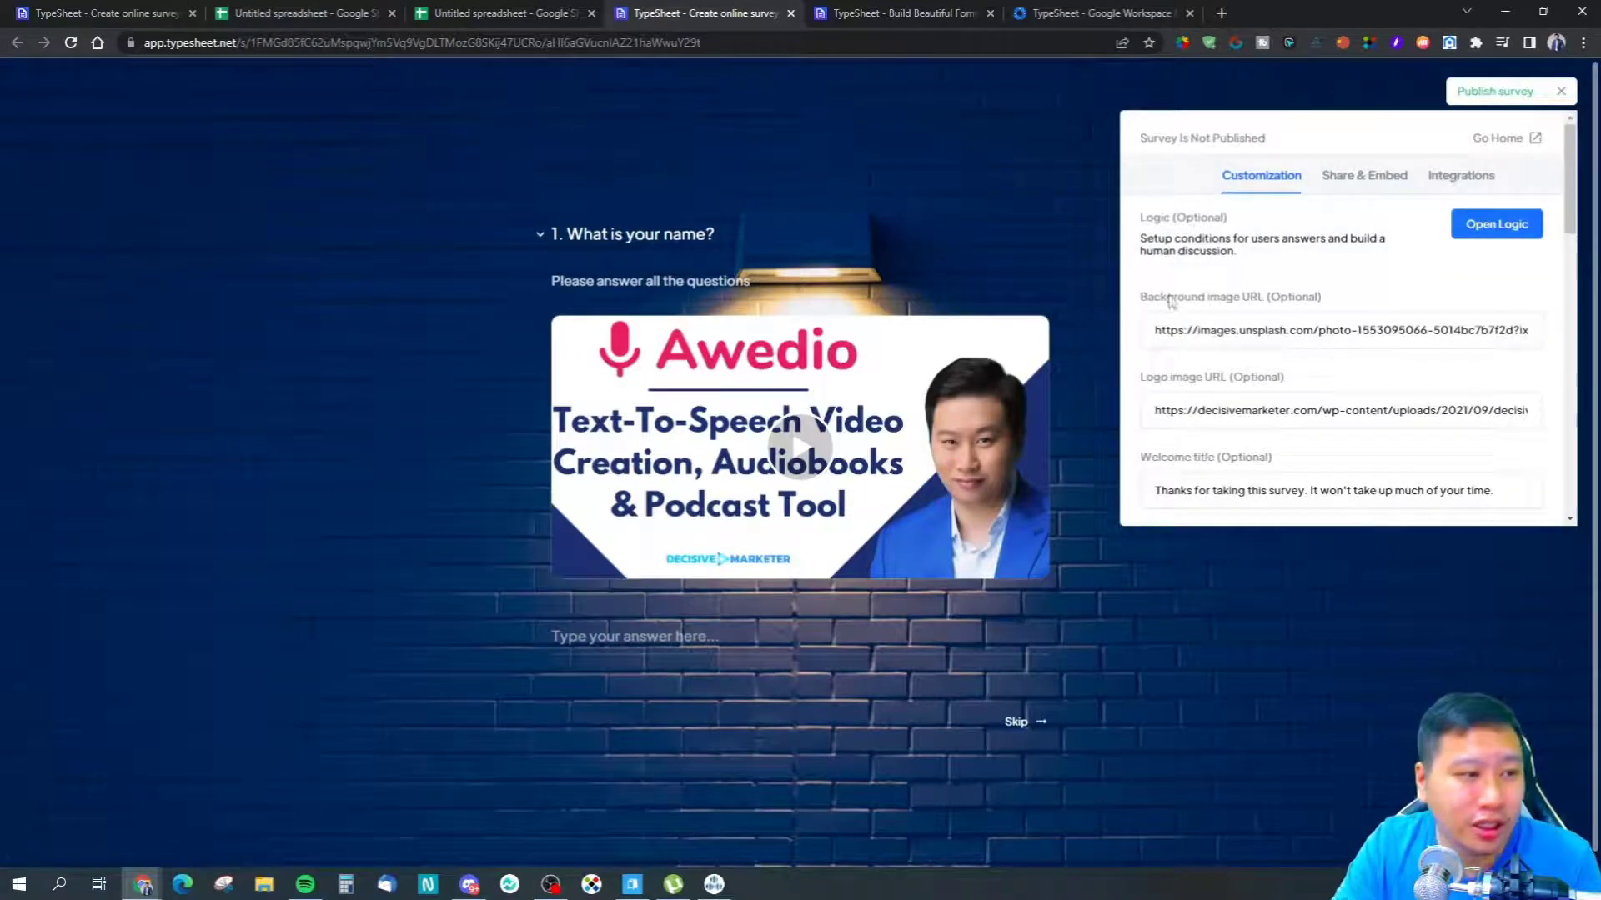
Examine the background image URL and logo image URL in the customization settings
scroll(1296, 319, "down", 1)
scroll(1184, 327, "up", 1)
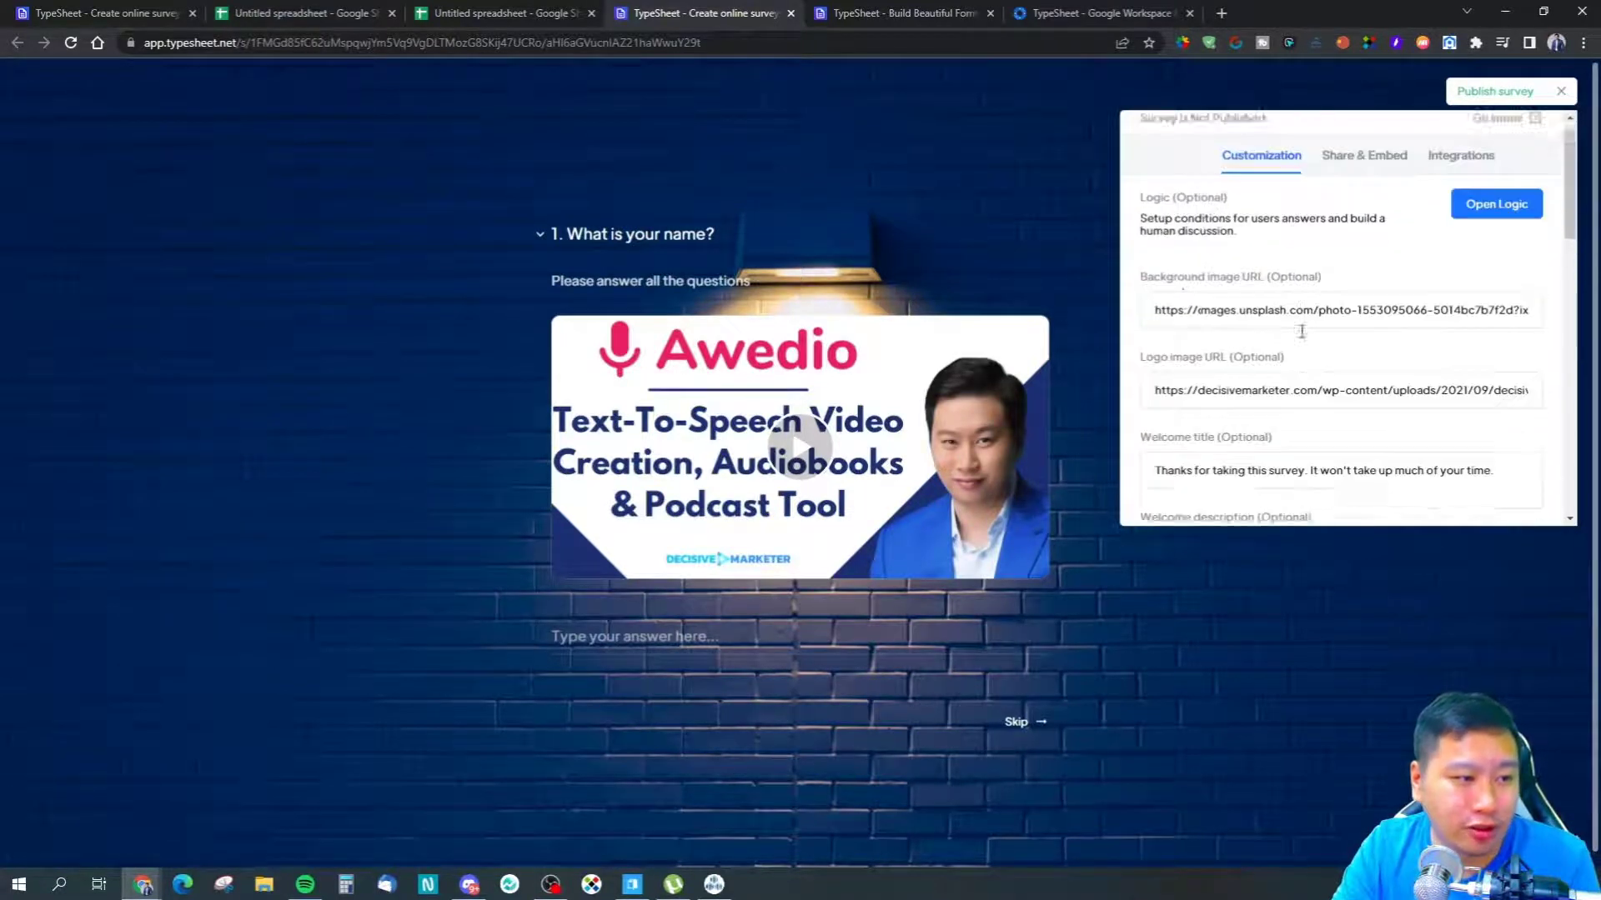
left_click_drag(1151, 333, 1451, 331)
left_click(1451, 331)
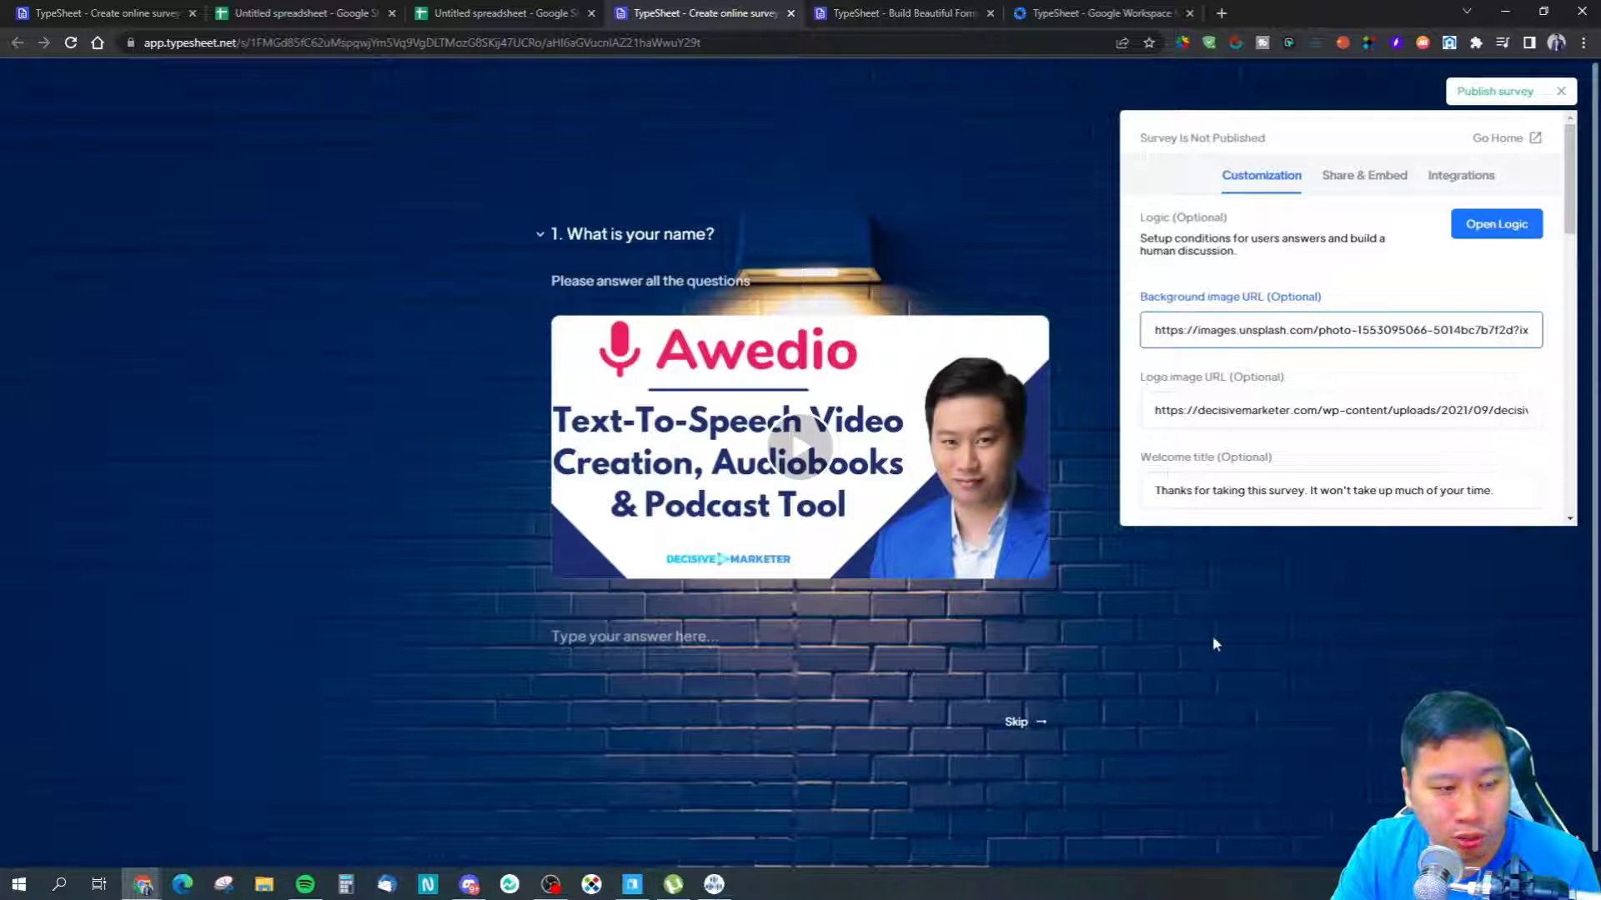
left_click_drag(1171, 410, 1417, 410)
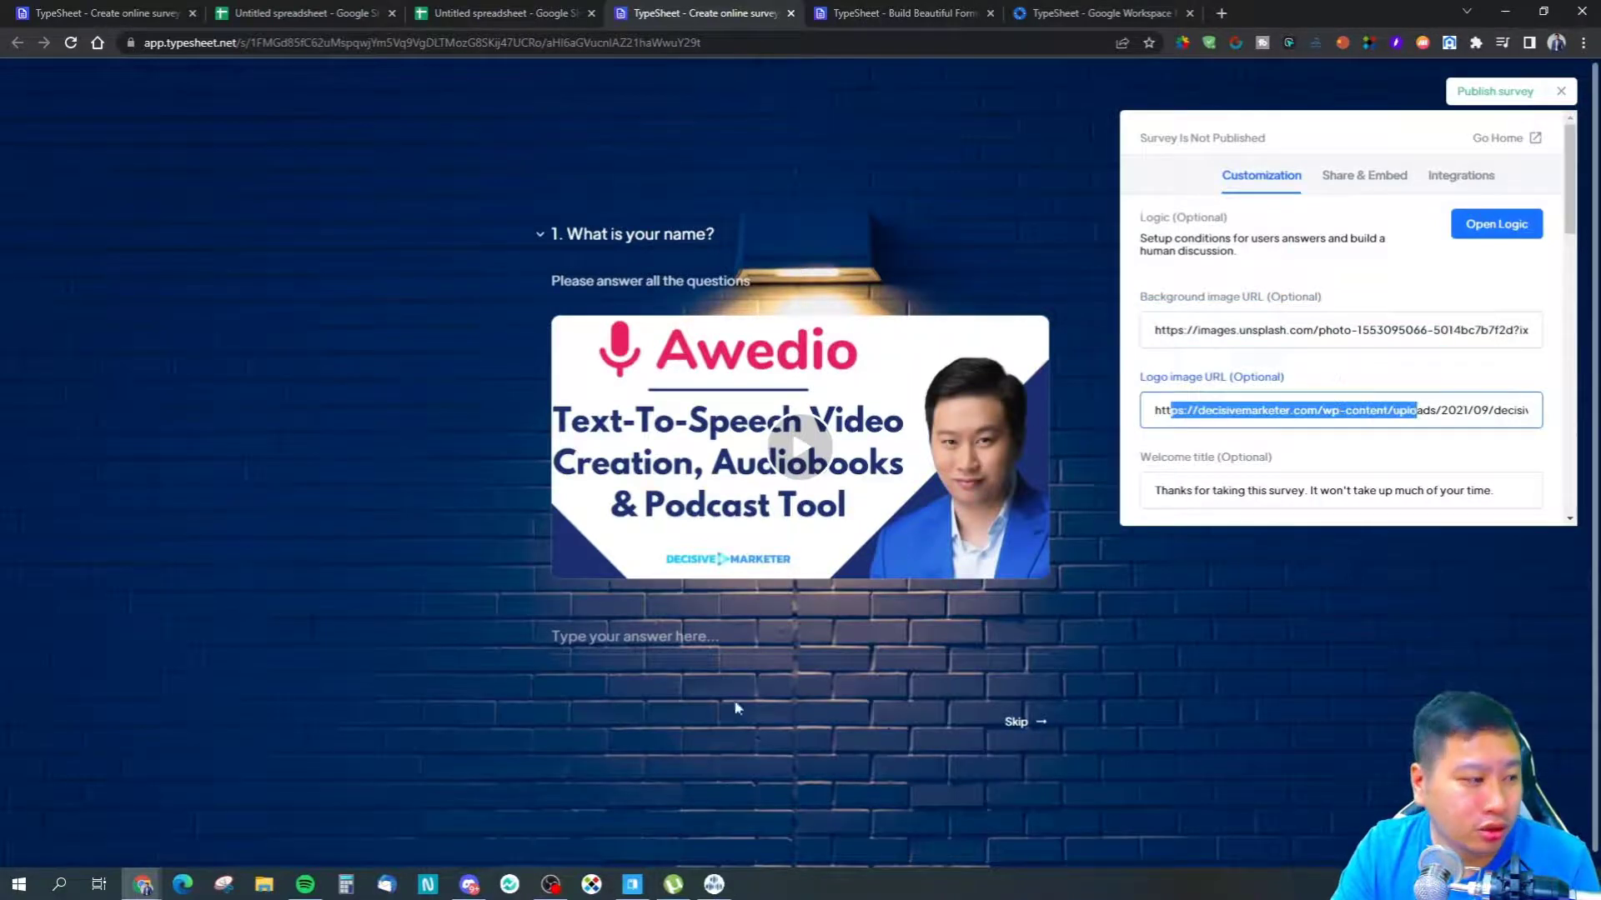
Check the question list and reload the survey preview to restart it from the welcome screen
left_click(537, 240)
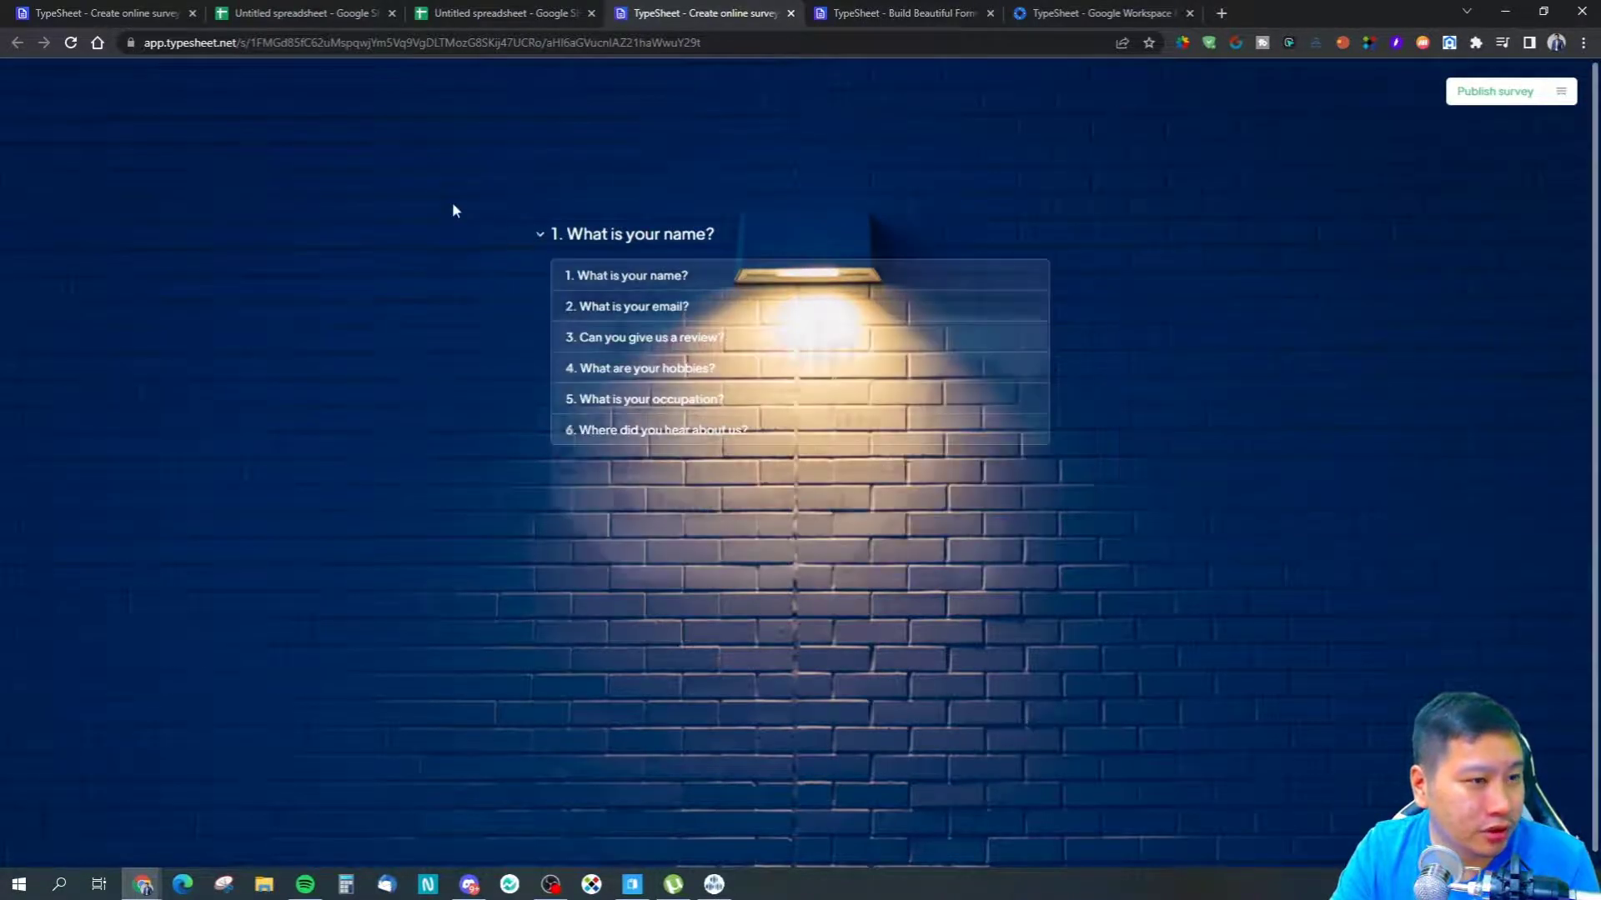
left_click(451, 205)
left_click(70, 44)
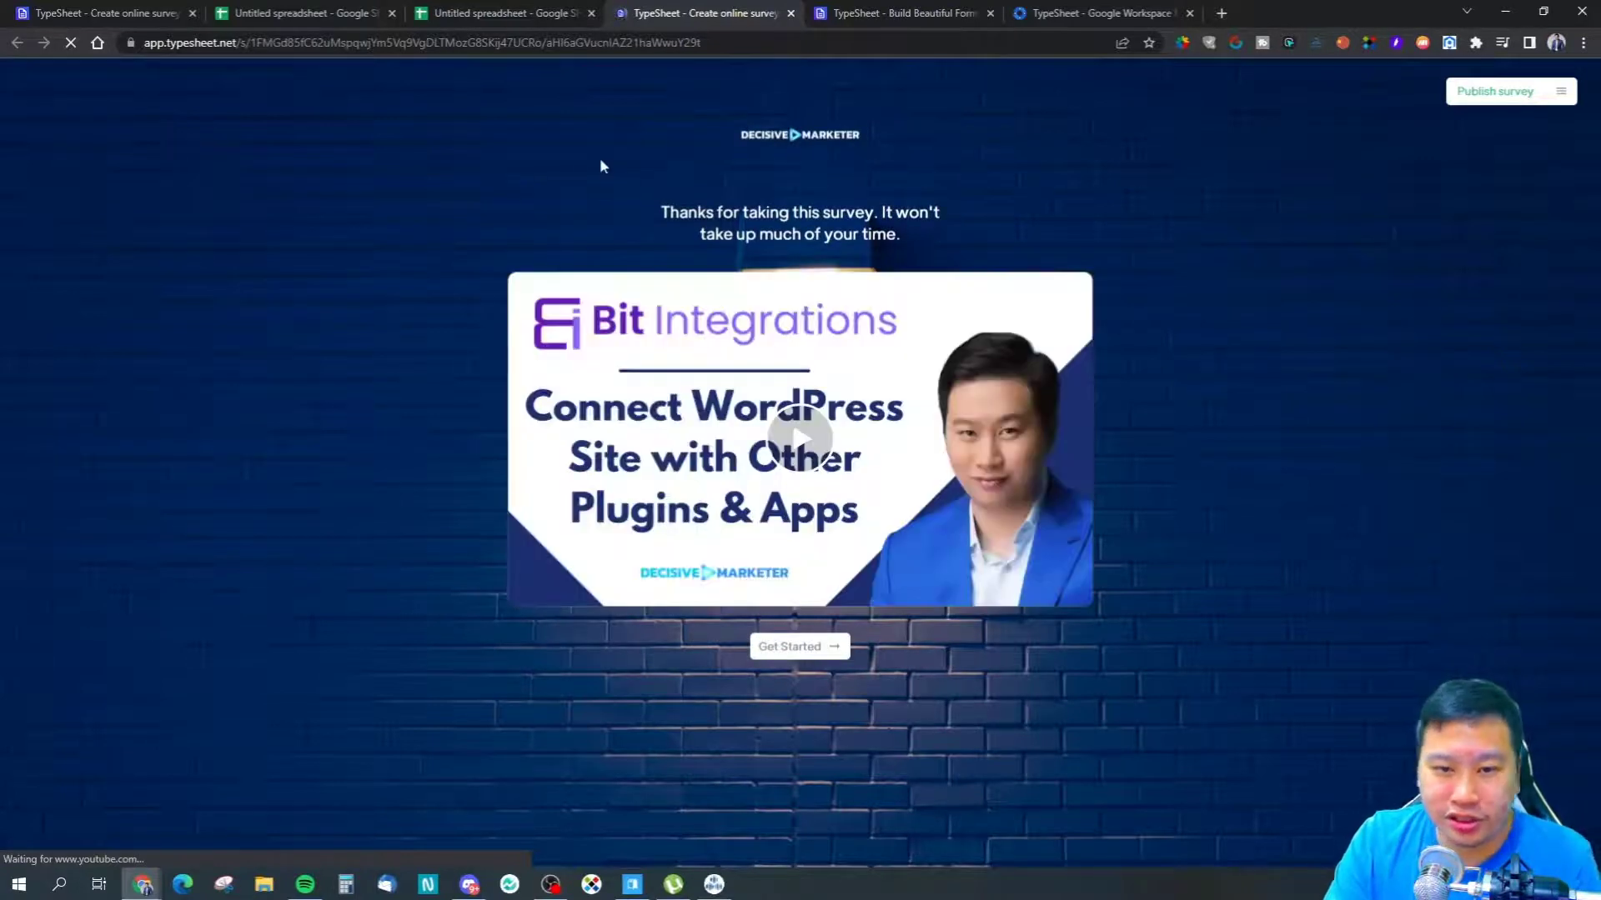
Reopen the customization settings and examine the welcome title, description, video URL and autoplay options
left_click(1561, 90)
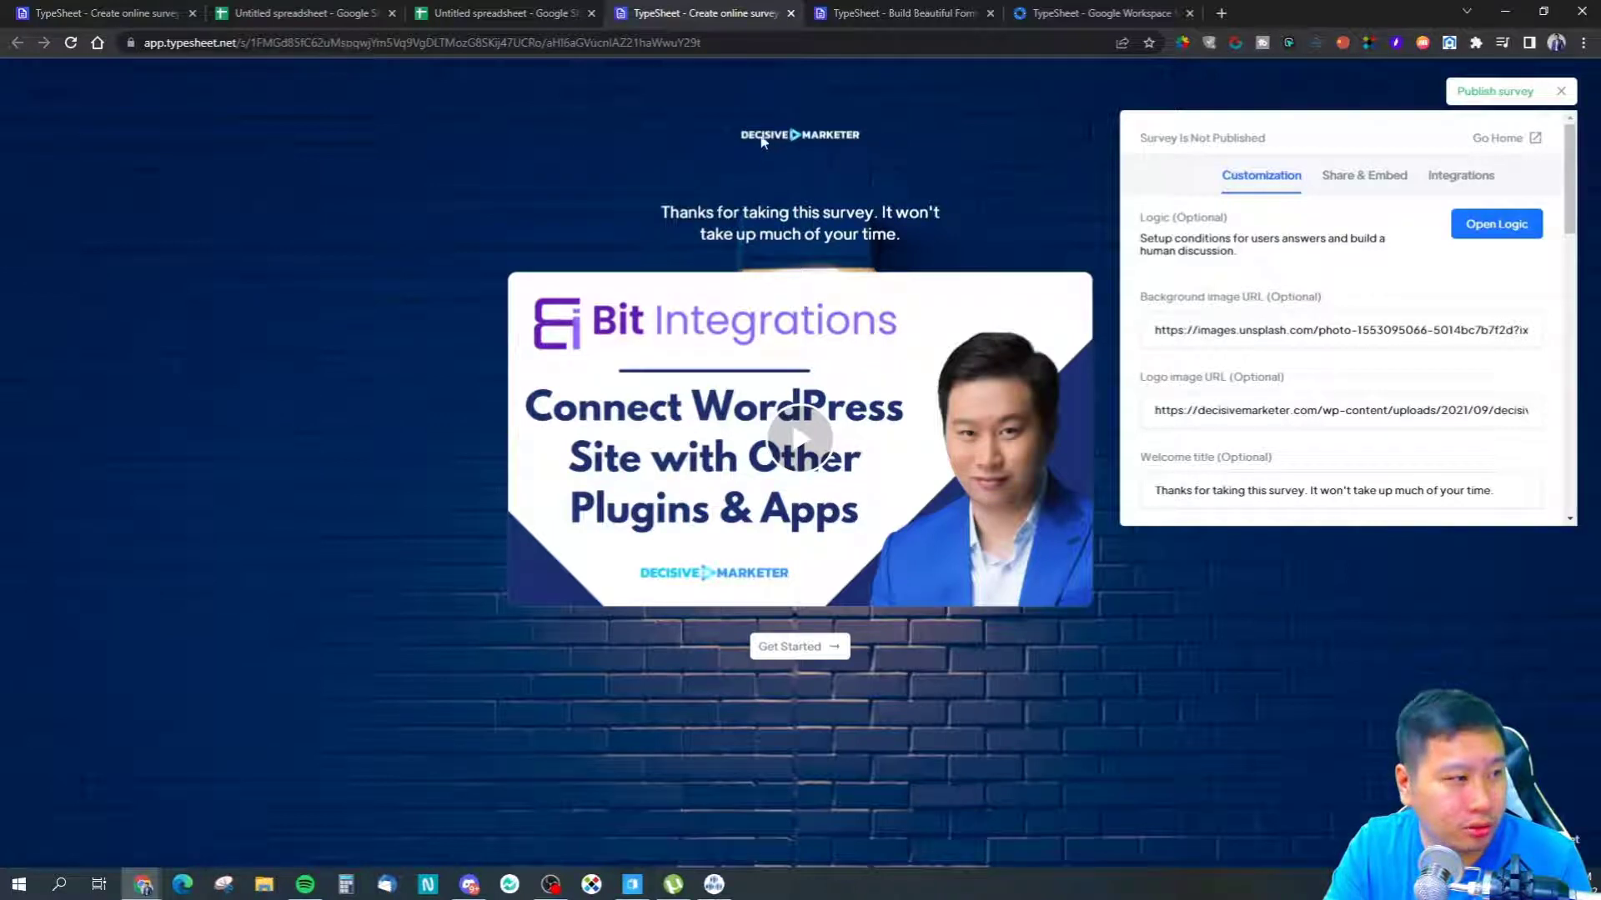
scroll(1246, 450, "down", 2)
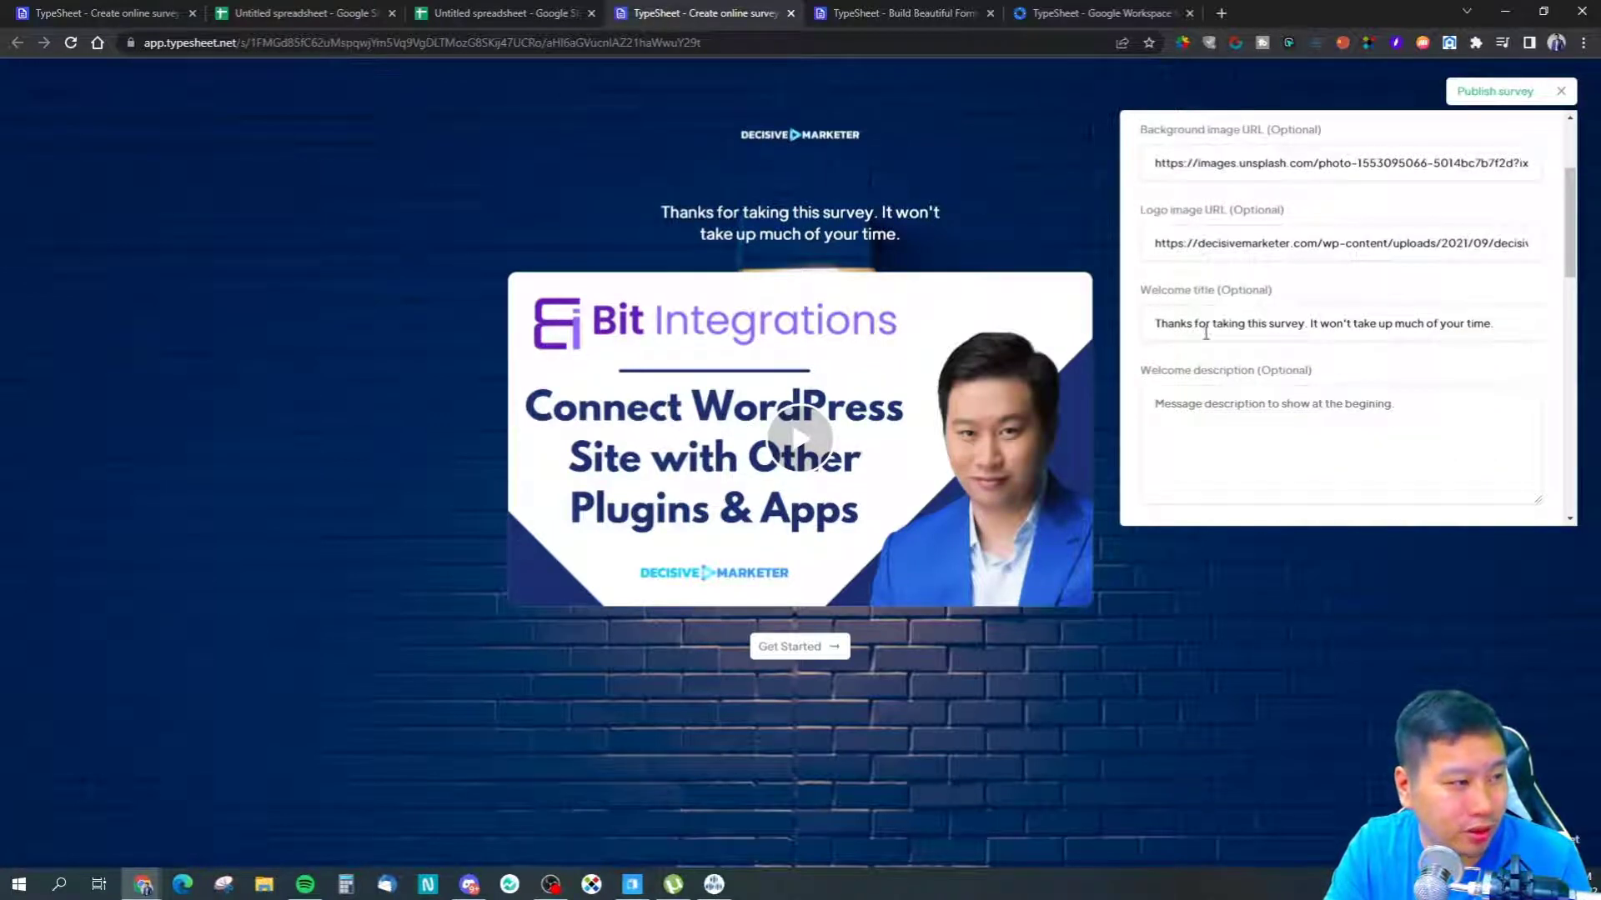
scroll(1250, 388, "down", 3)
scroll(1189, 276, "up", 1)
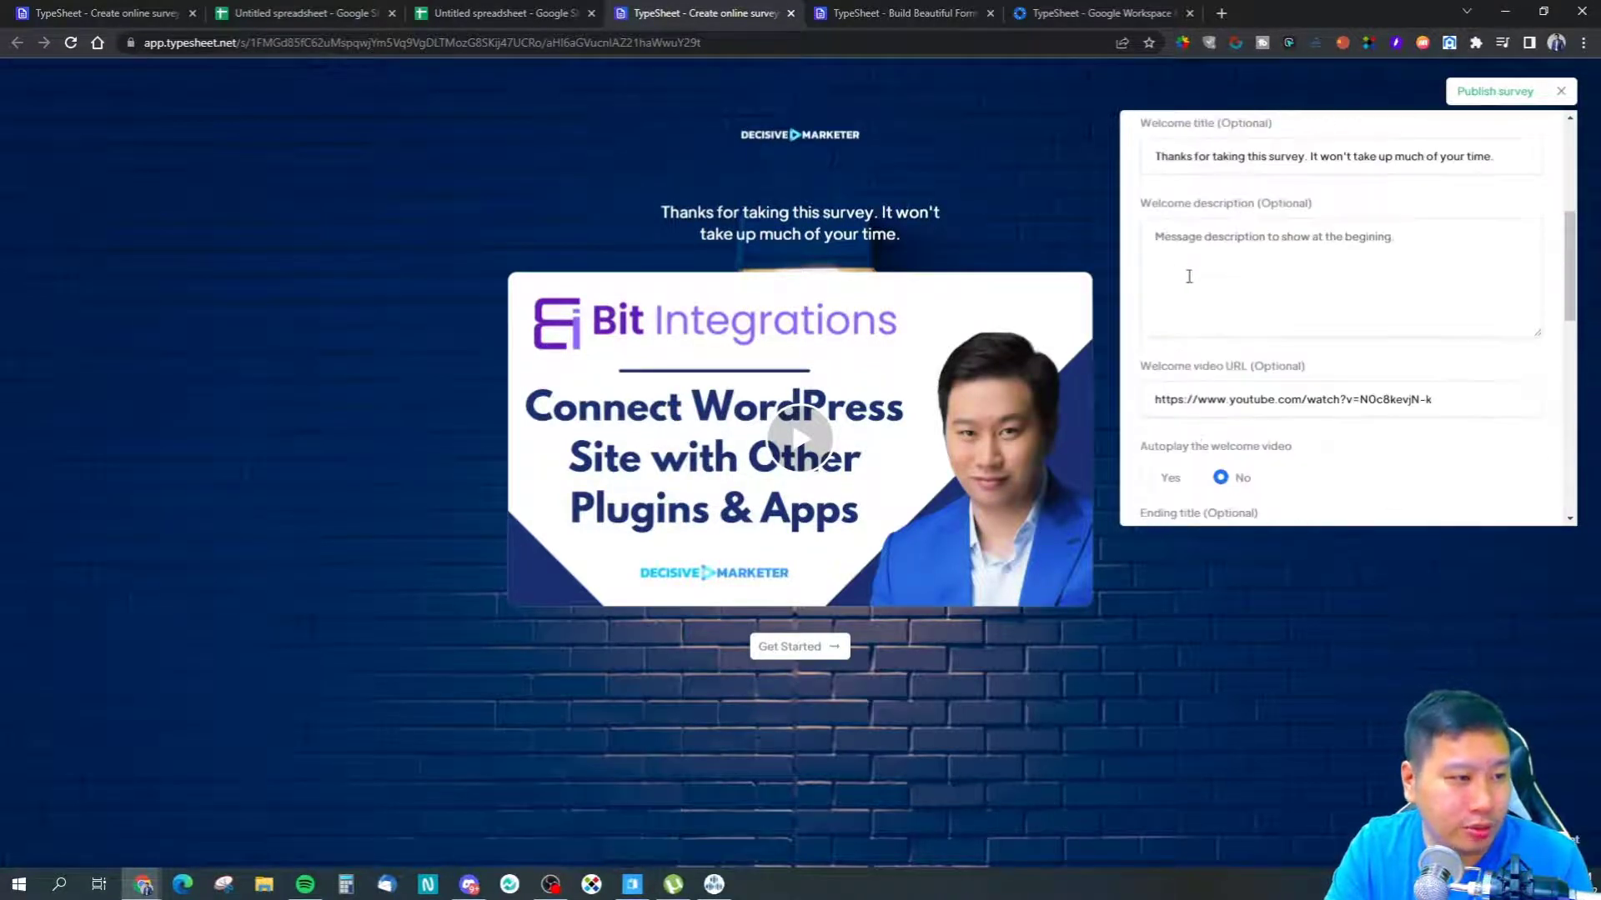
left_click(1187, 246)
scroll(1187, 246, "down", 1)
left_click_drag(1156, 316, 1457, 322)
scroll(1329, 346, "down", 3)
scroll(1329, 347, "up", 2)
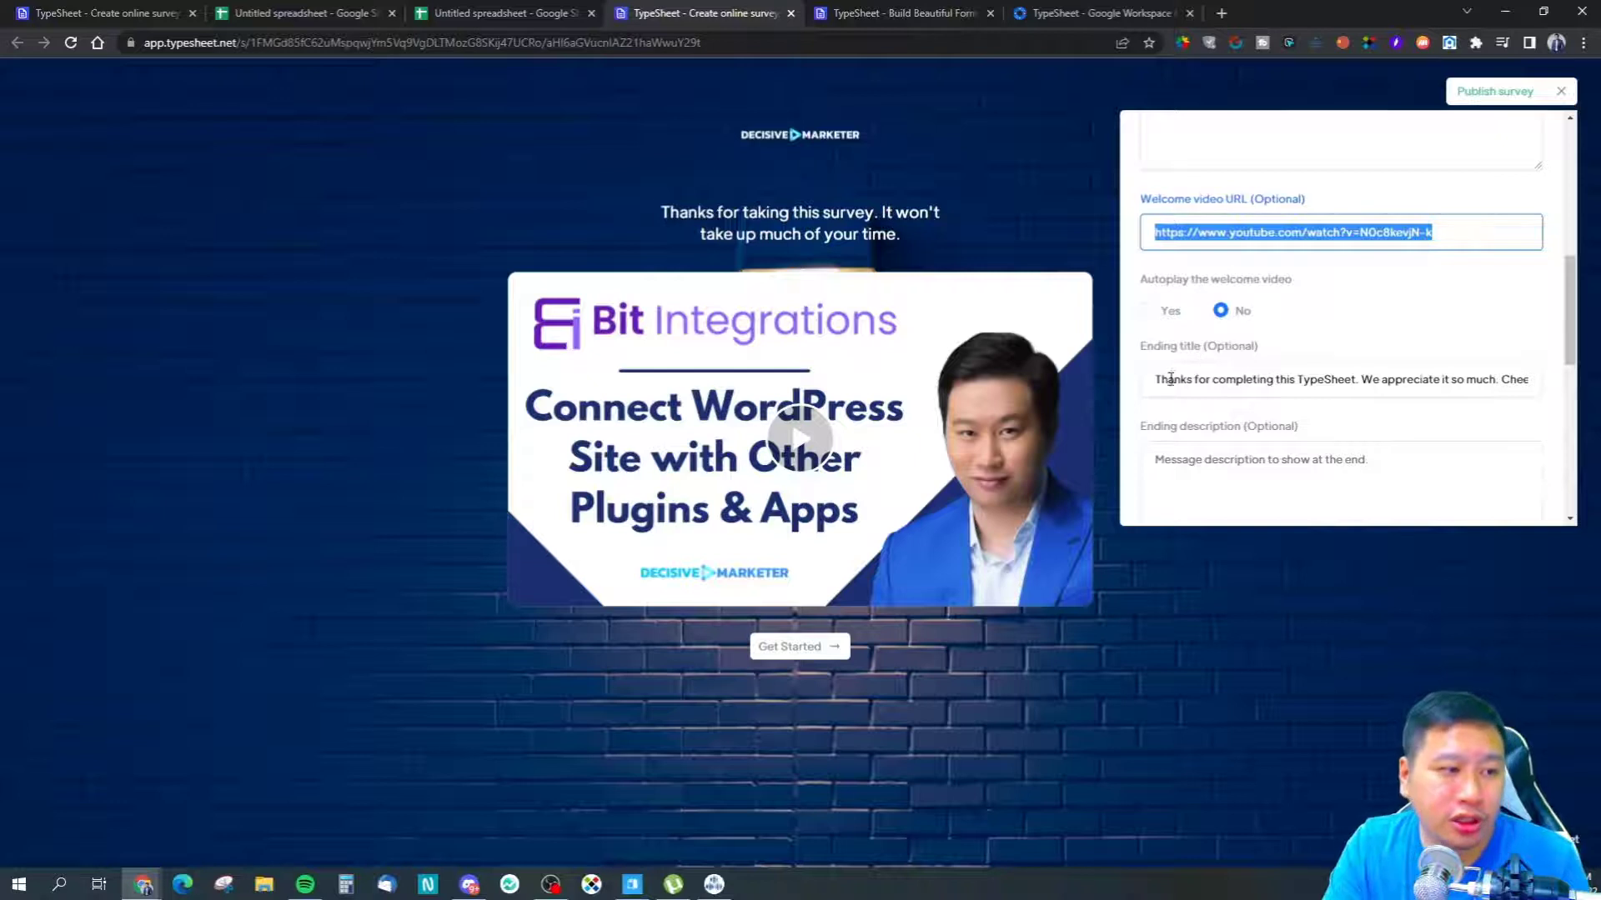
Examine the ending message, ending video, redirect URL, TypeSheet branding and custom CSS settings
scroll(1216, 406, "down", 2)
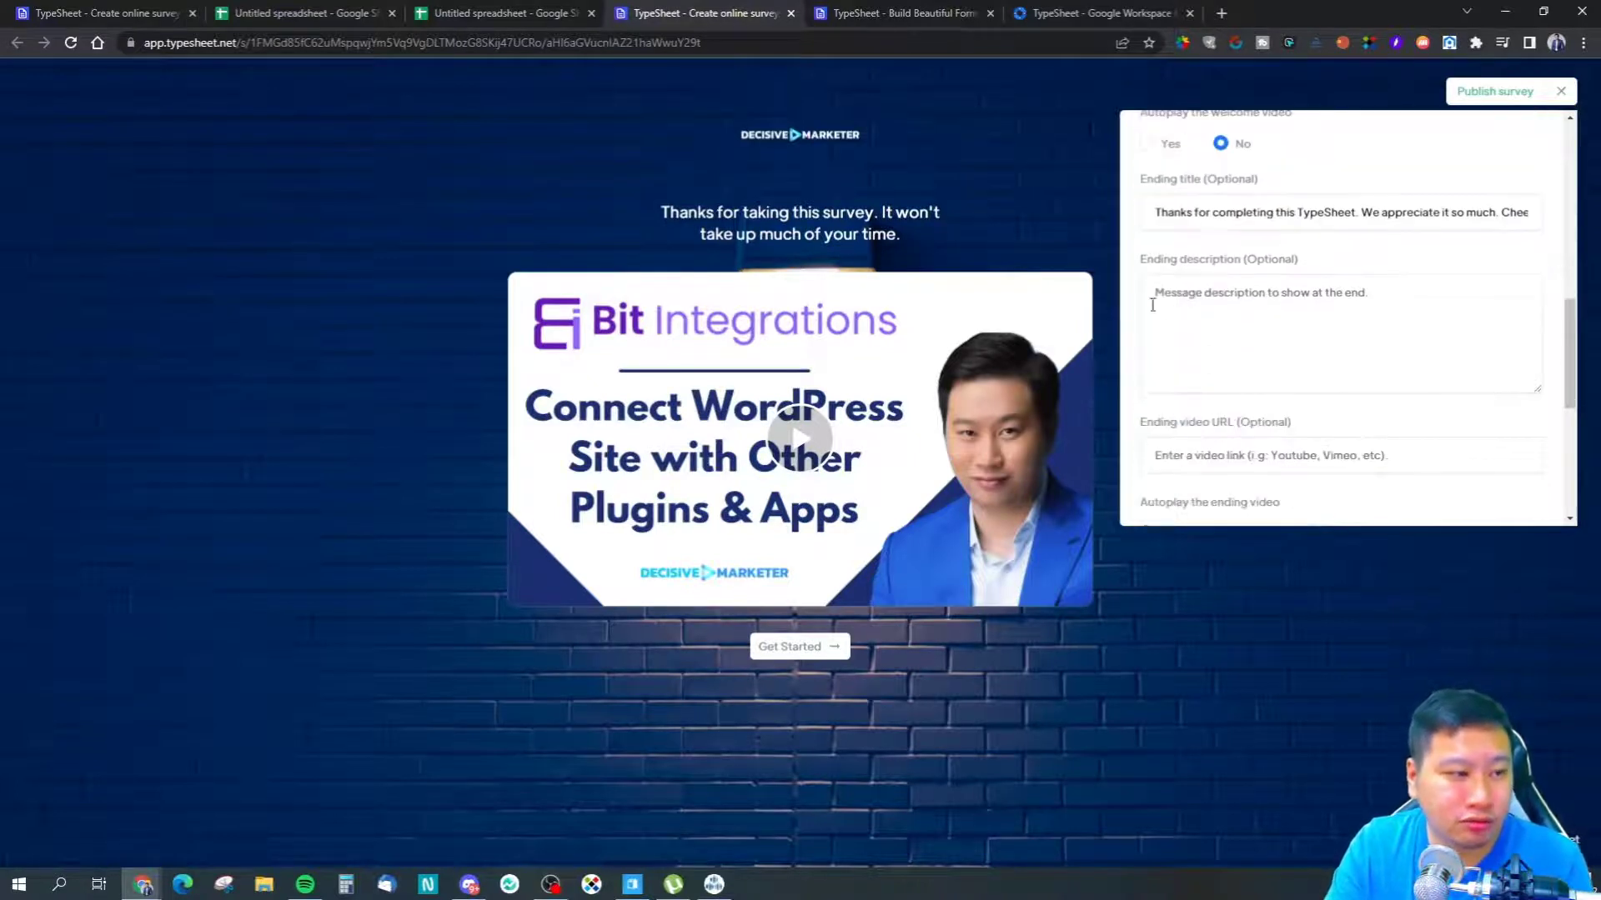
scroll(1208, 320, "down", 4)
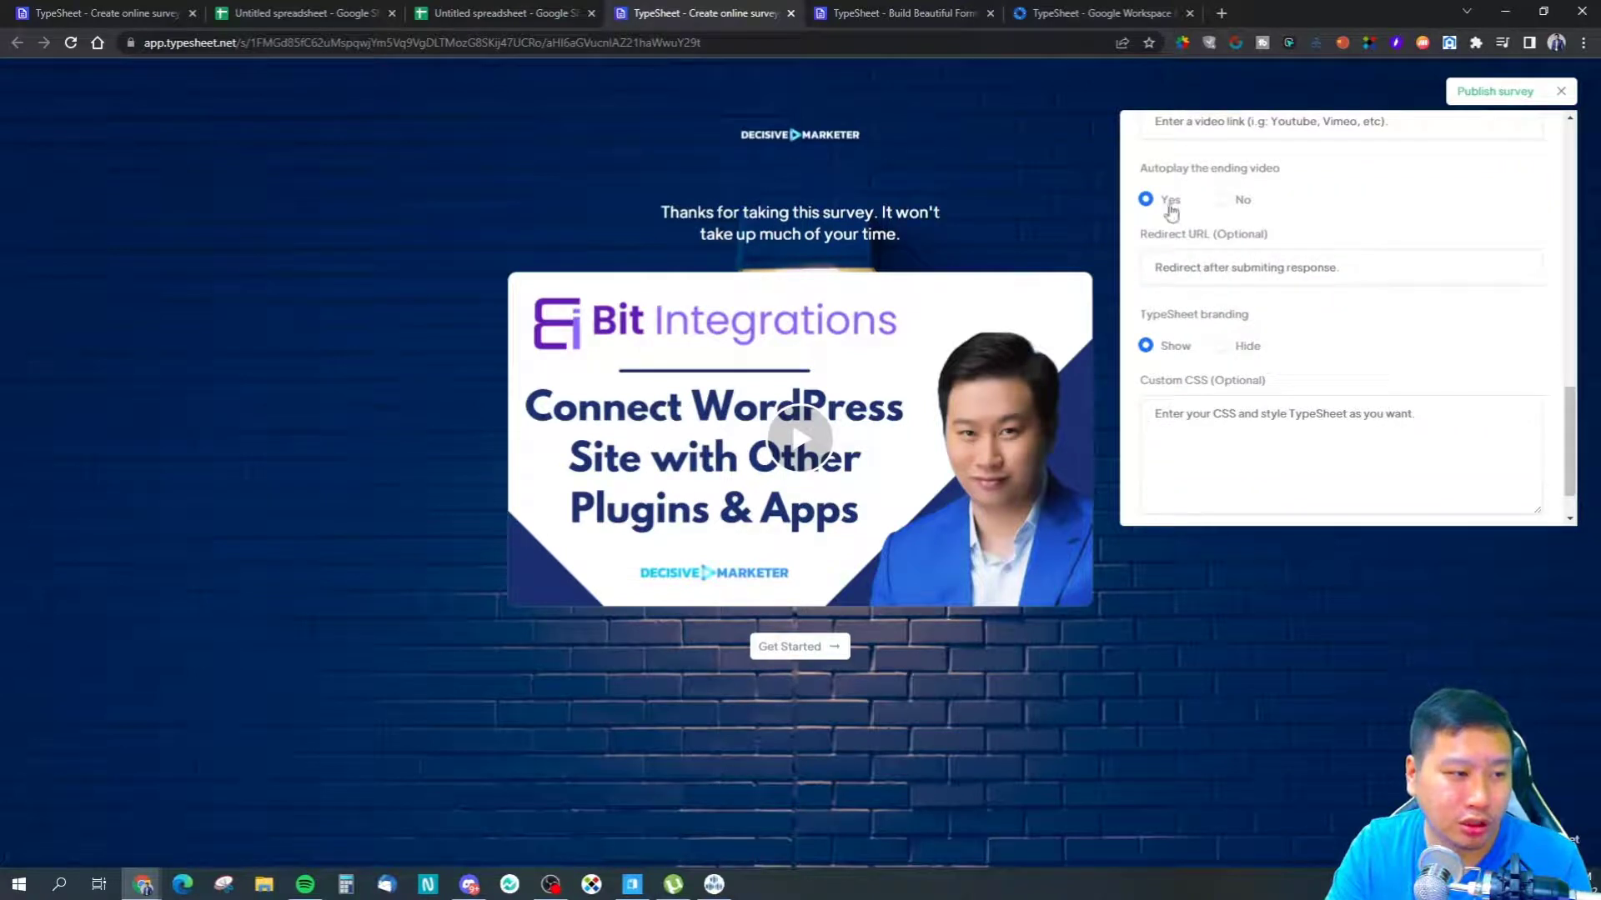
left_click(1210, 275)
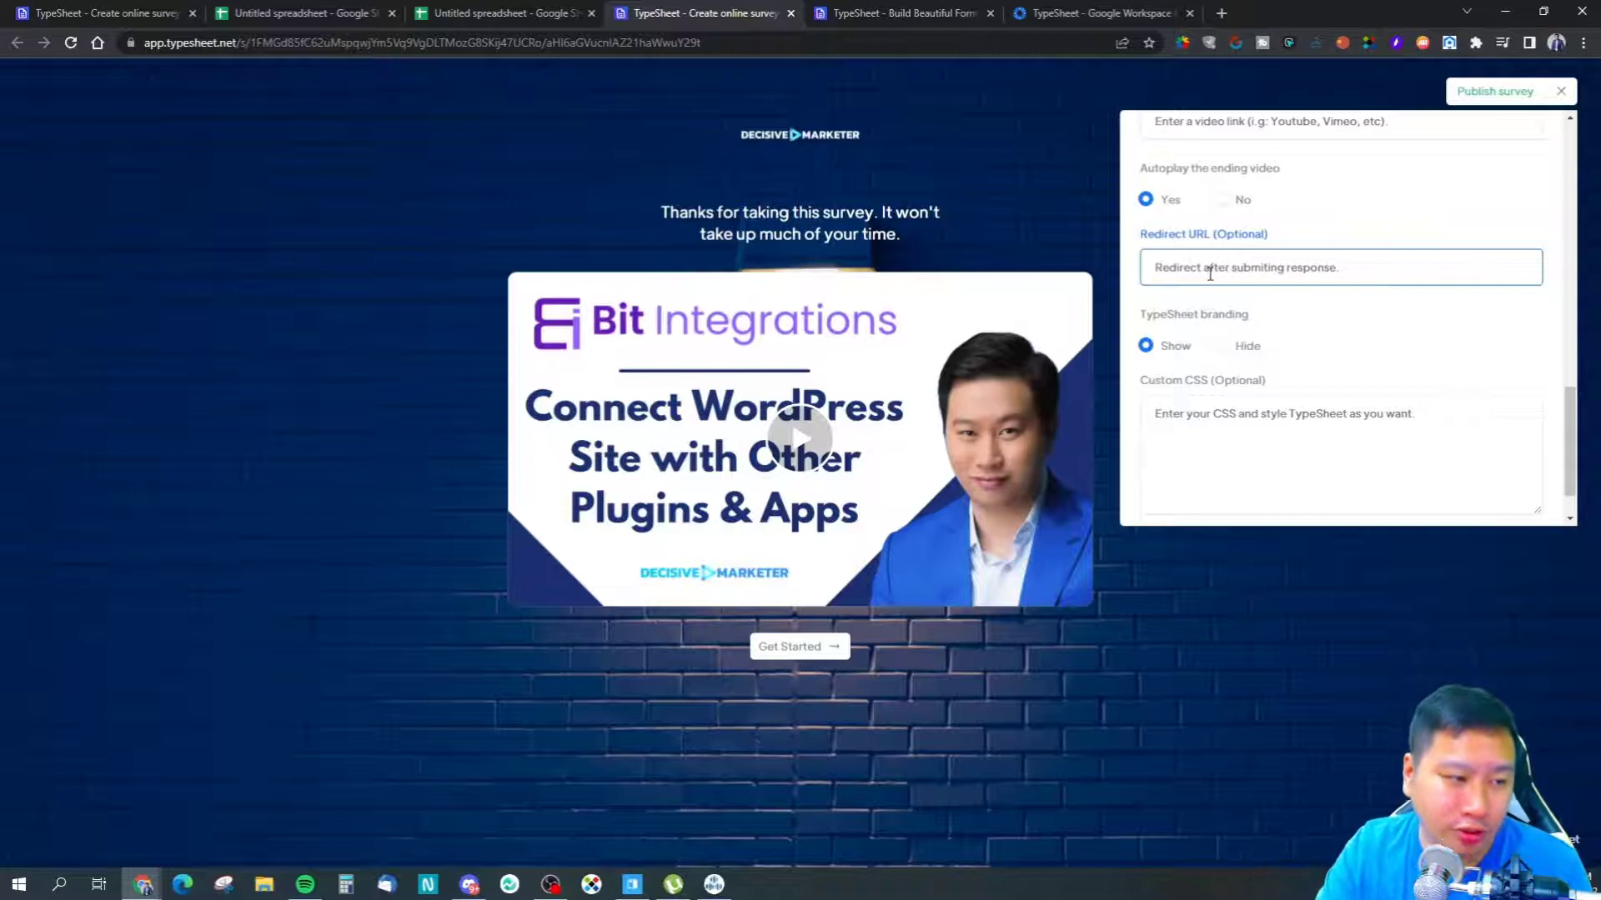
left_click(1221, 345)
left_click(1147, 345)
scroll(1272, 400, "down", 1)
scroll(1273, 394, "up", 5)
scroll(1273, 394, "up", 5)
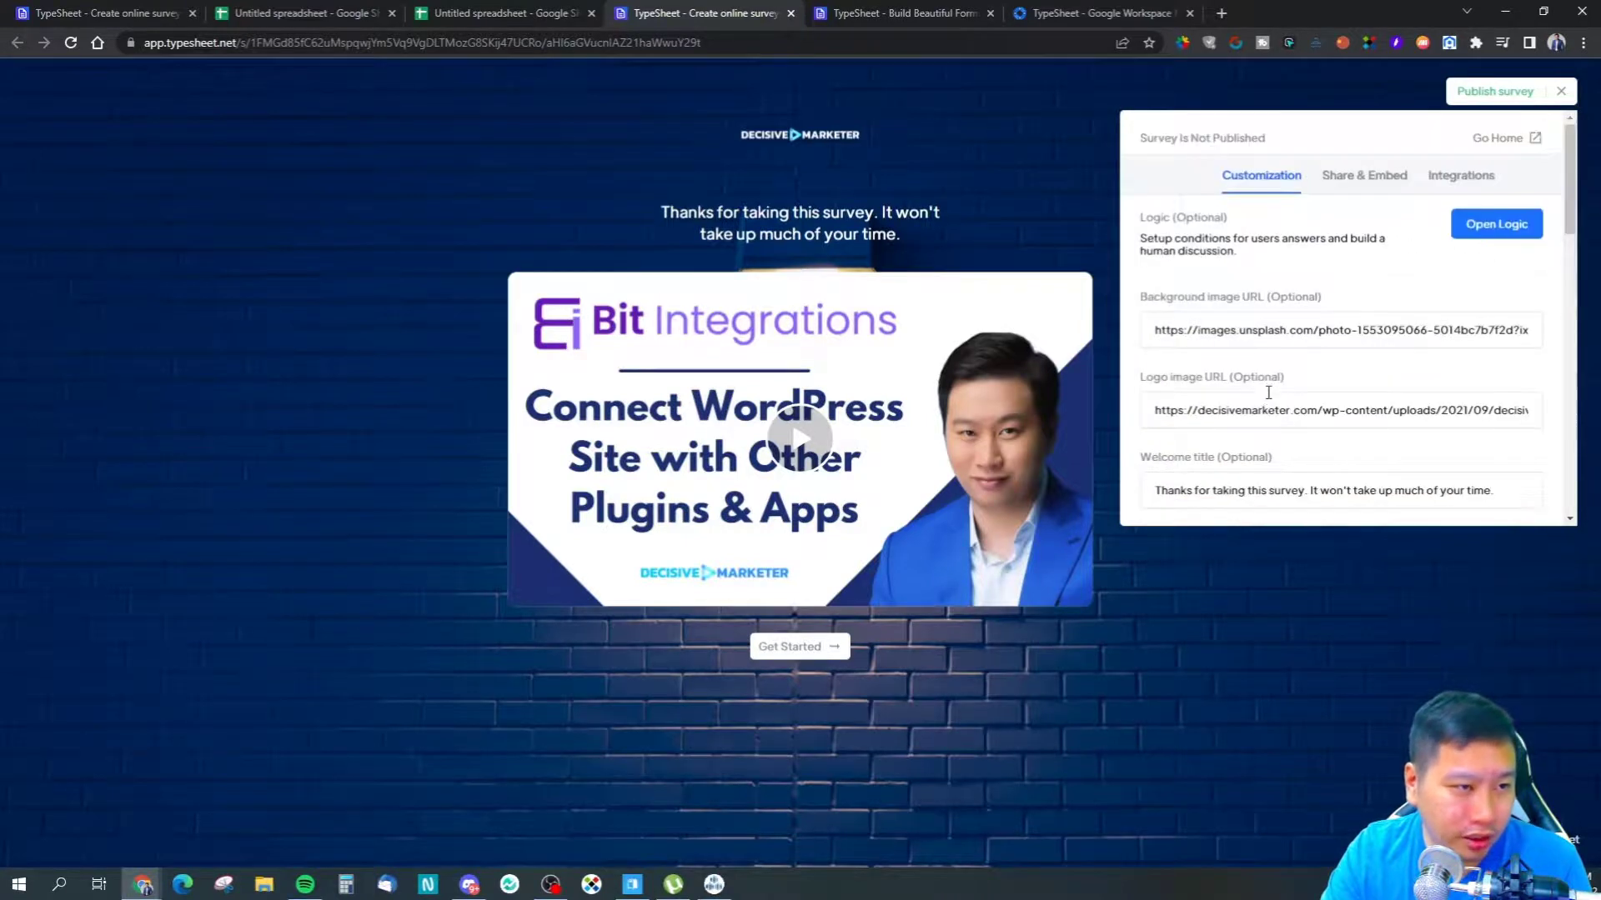
Compare the Full Preview, Popup and Widget embed types, including their options and embed code, in the survey's sharing settings
left_click(1366, 173)
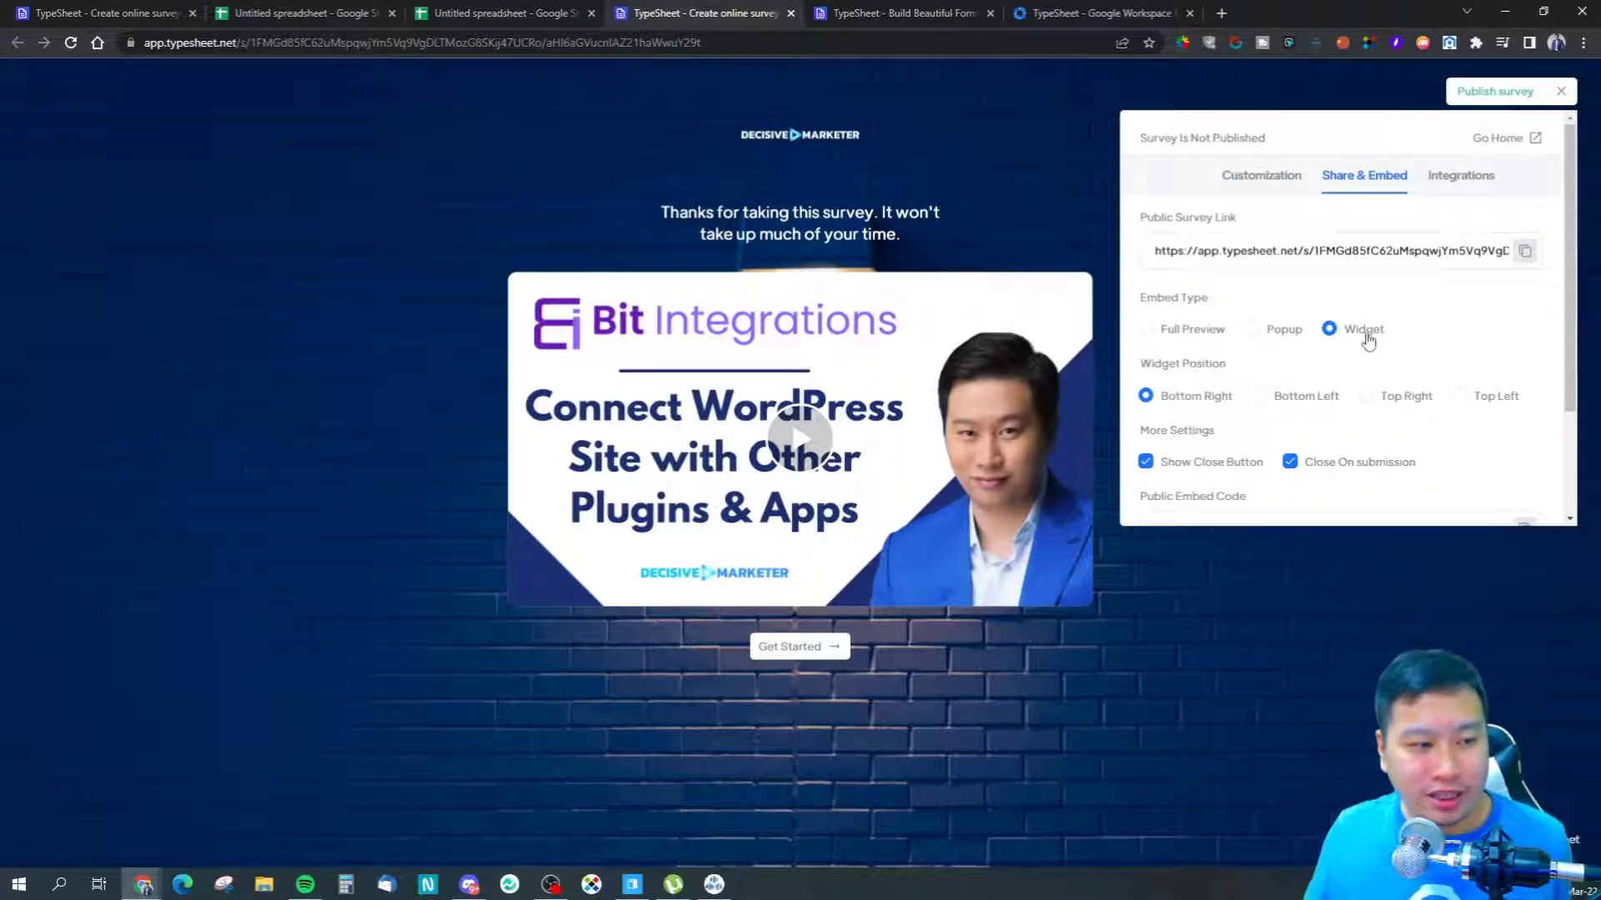
left_click(1199, 332)
left_click(1282, 332)
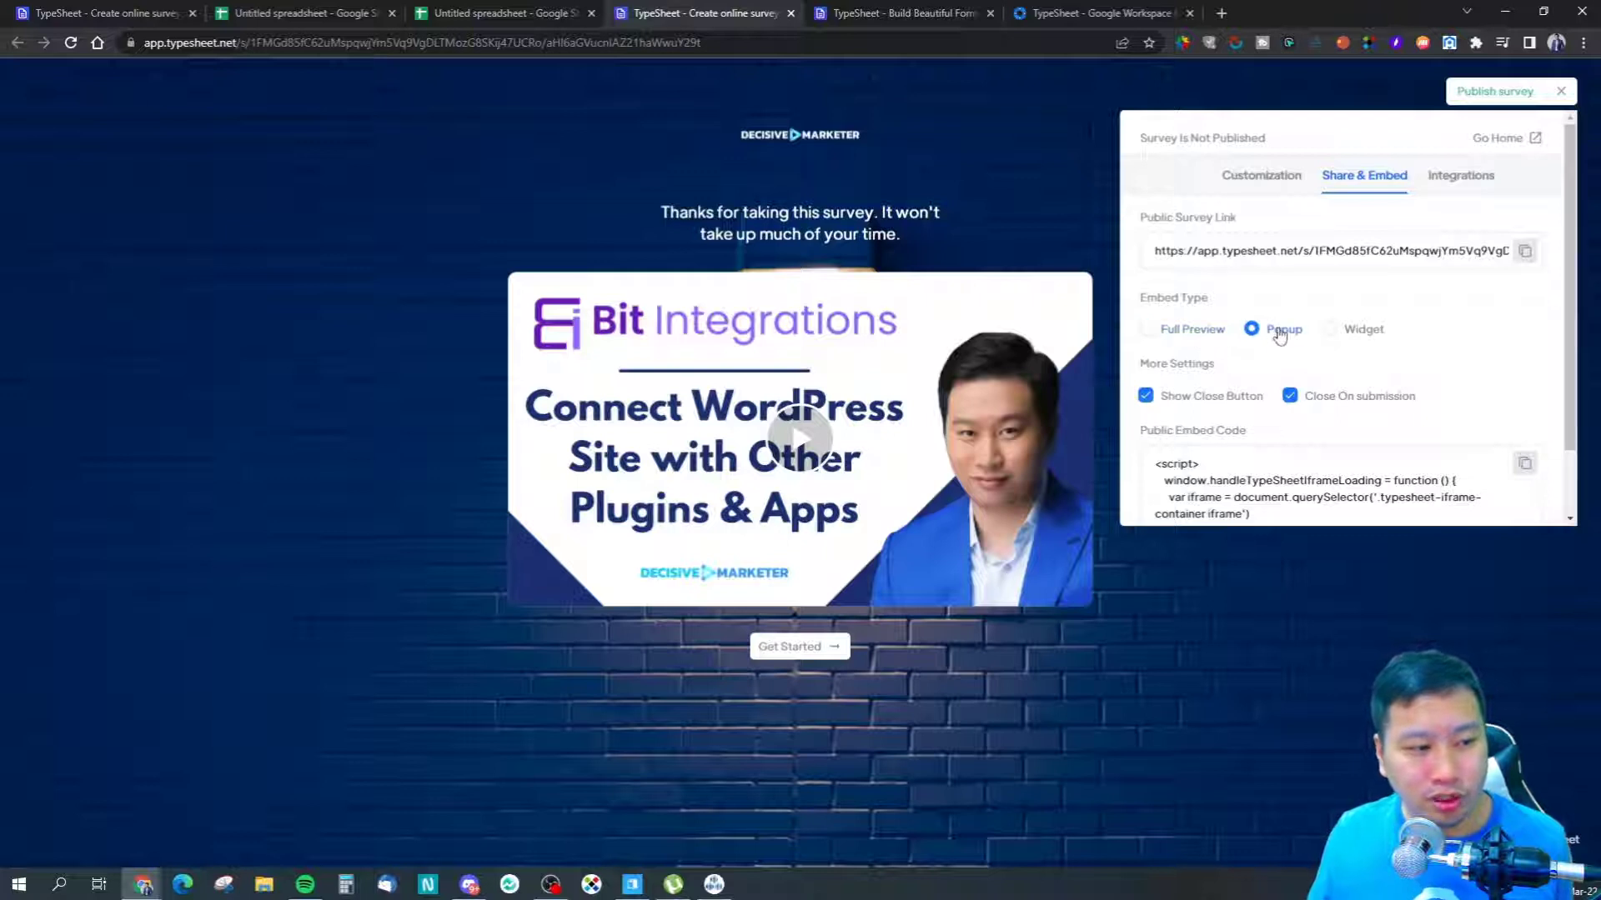
left_click(1355, 333)
scroll(1349, 344, "down", 1)
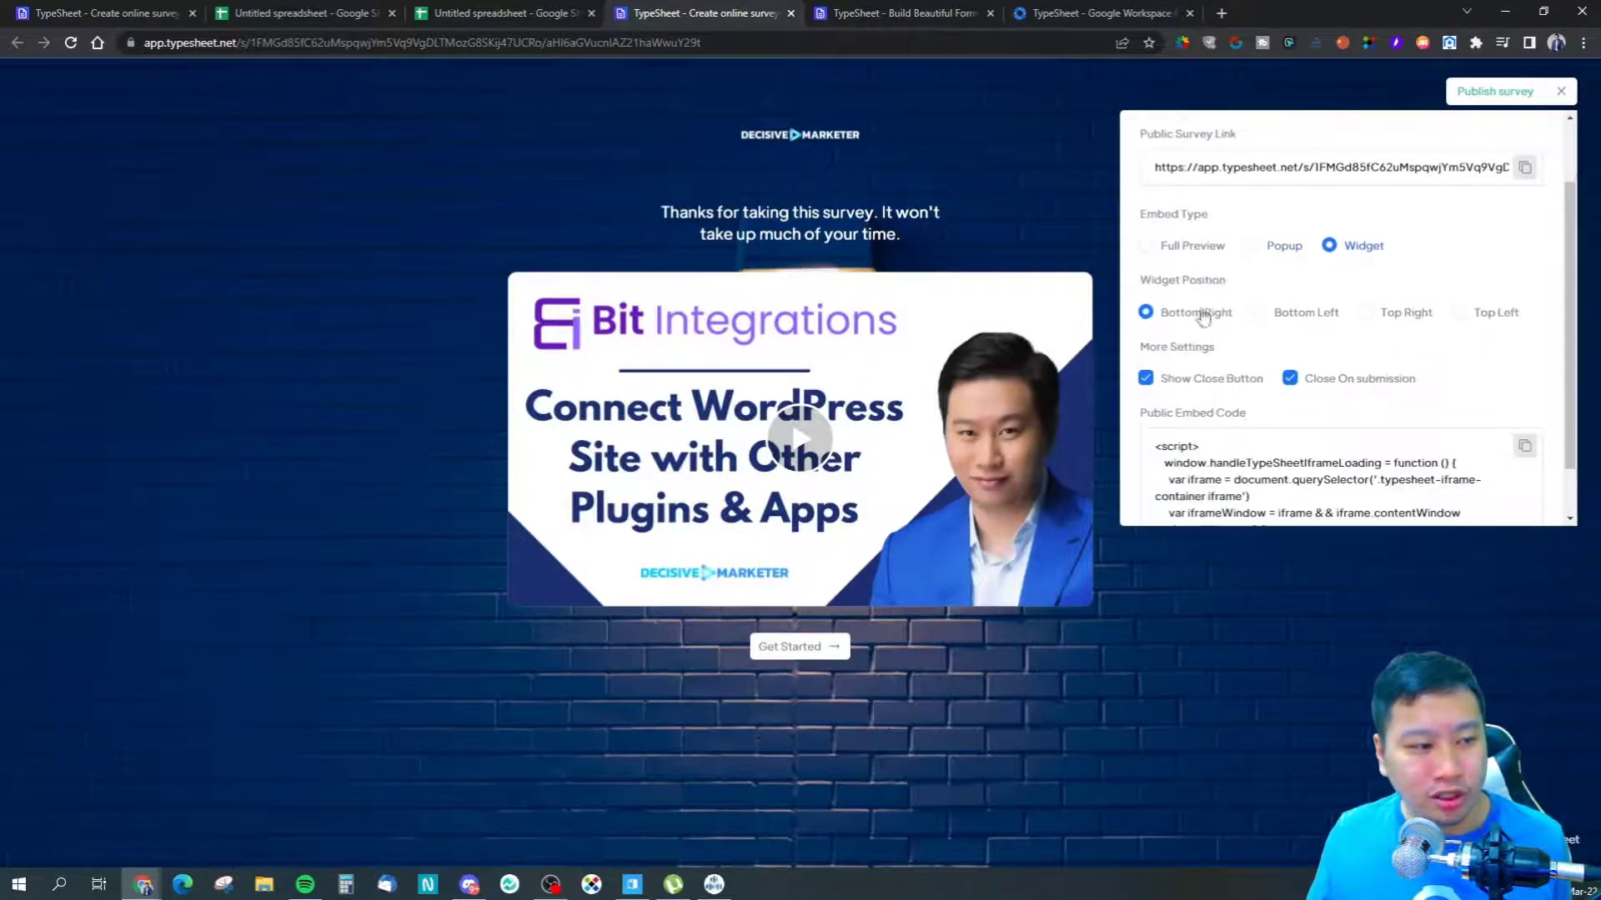
left_click(1213, 249)
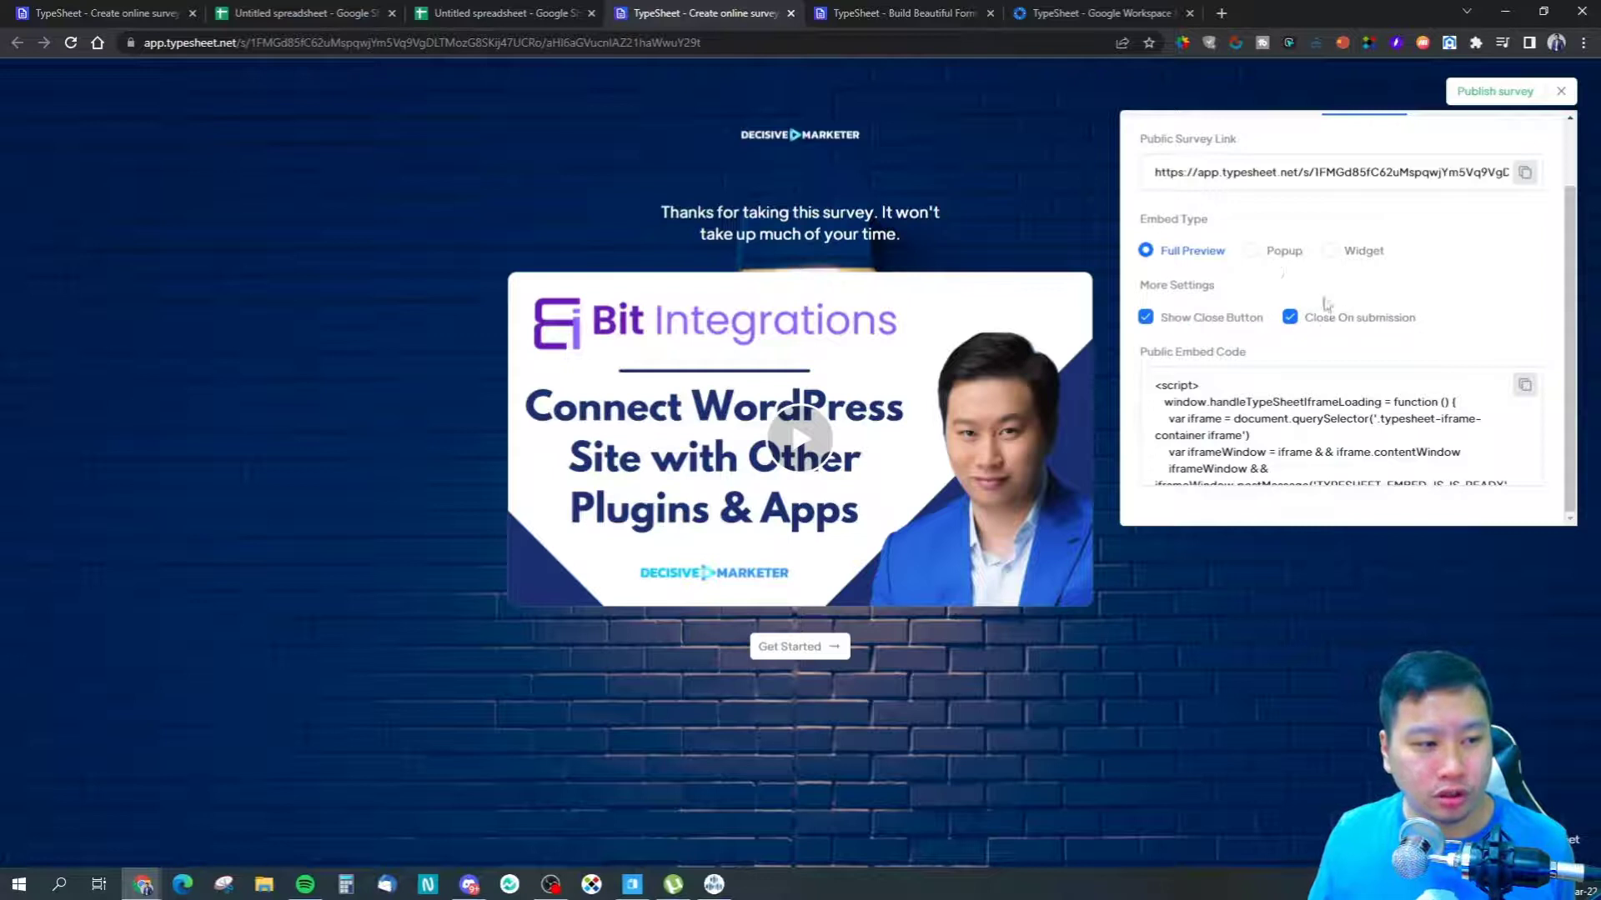
left_click(1267, 252)
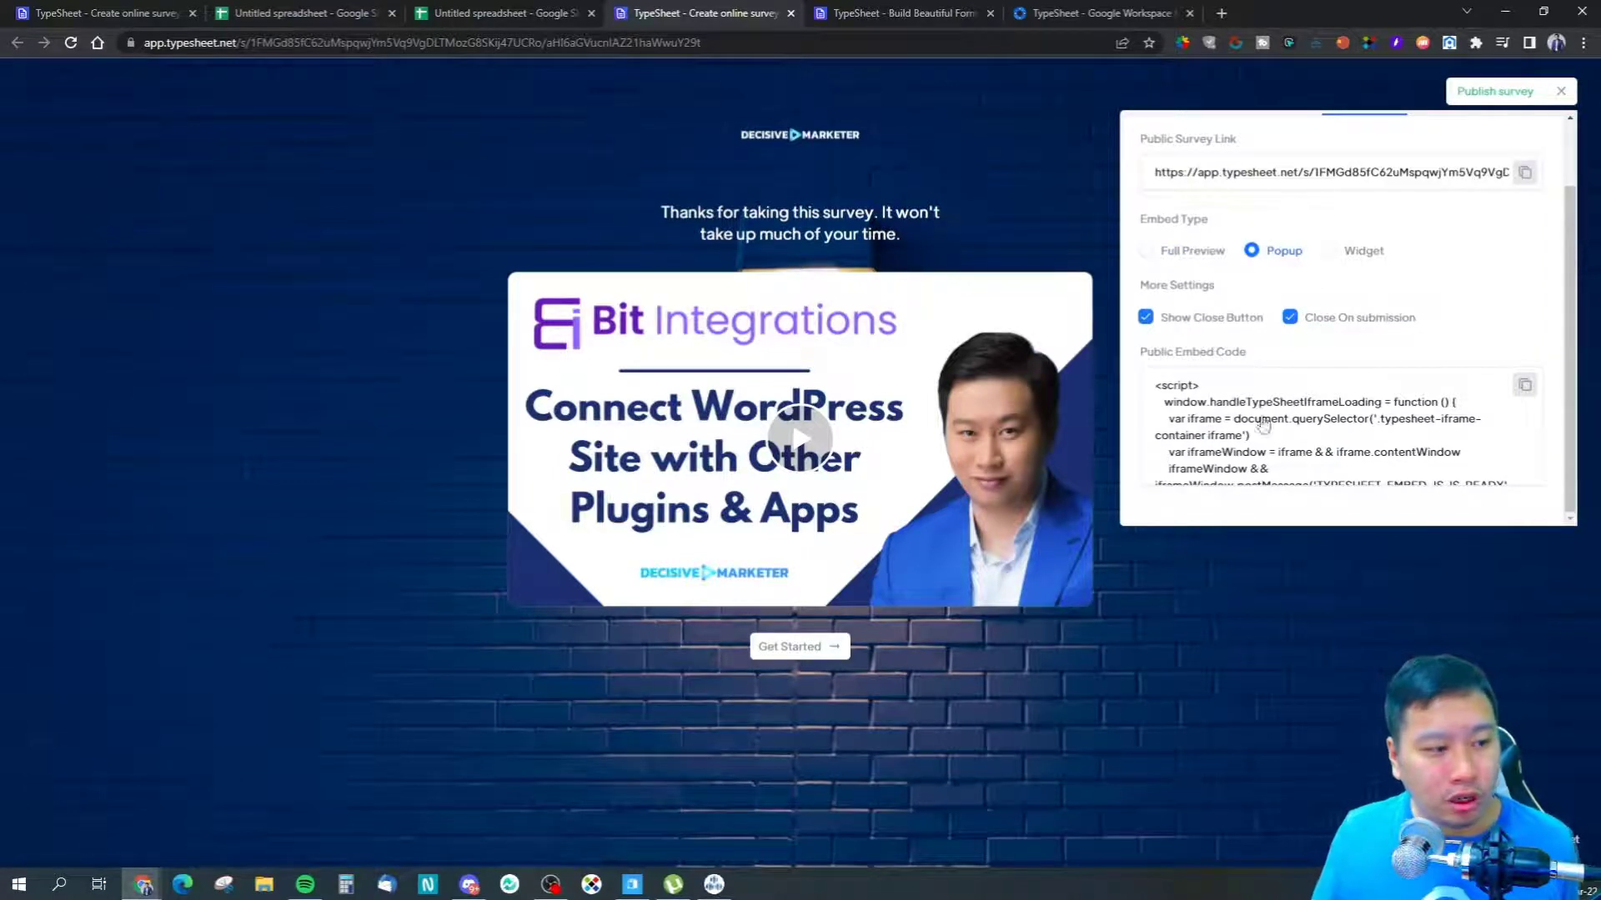
left_click(1346, 255)
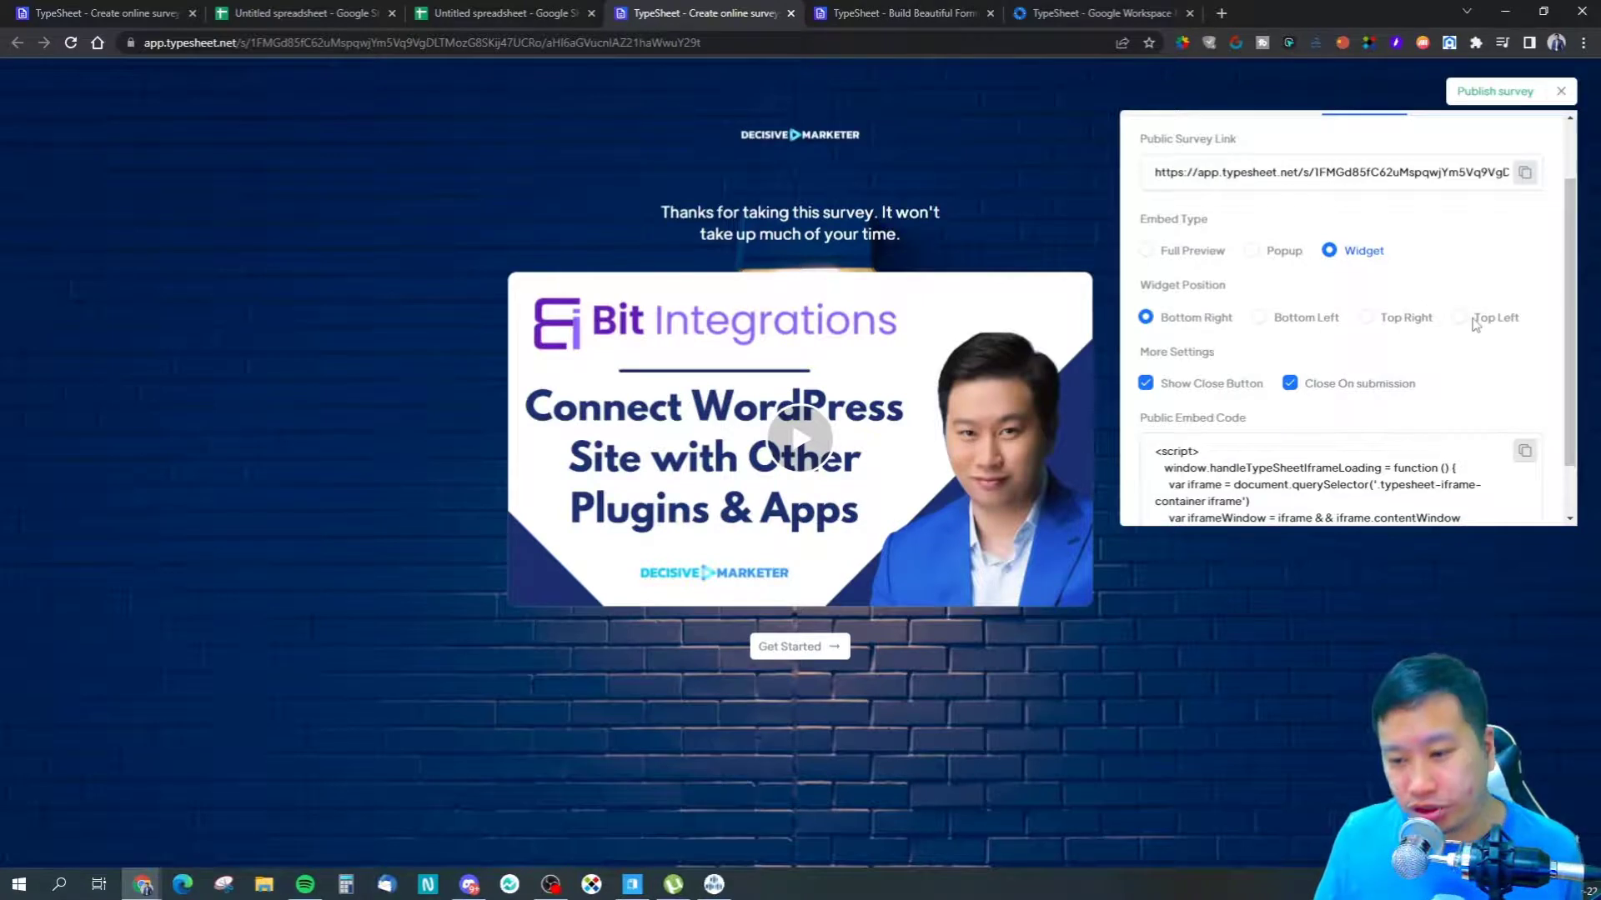
scroll(1326, 333, "up", 2)
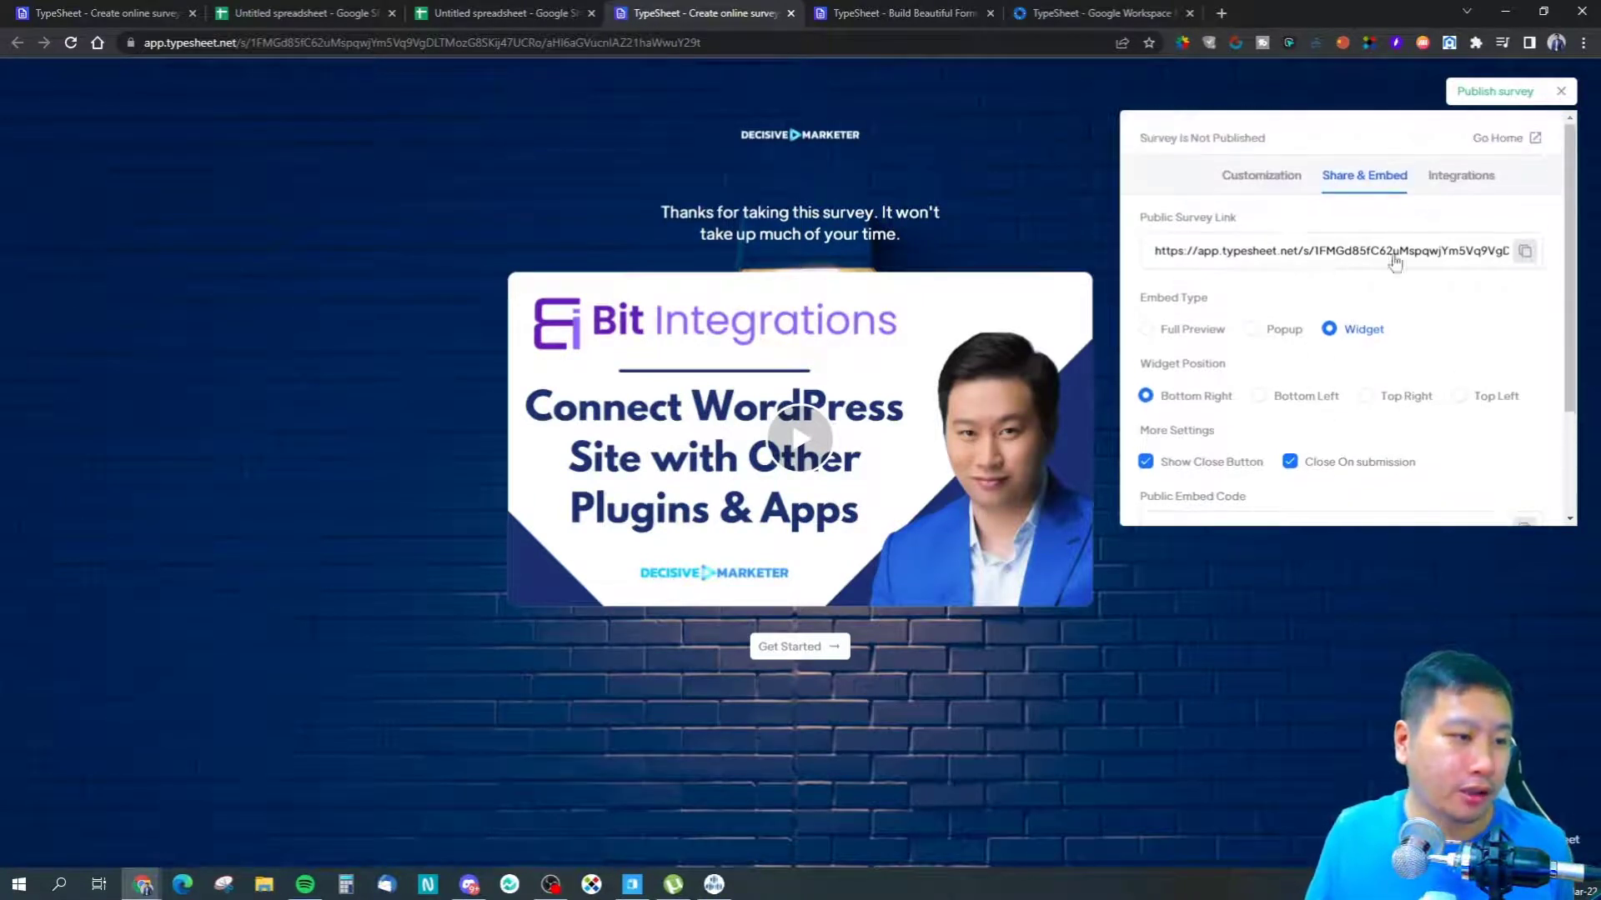
Examine the Head HTML and Body HTML fields in the survey's integration settings
left_click(1457, 180)
left_click(1281, 277)
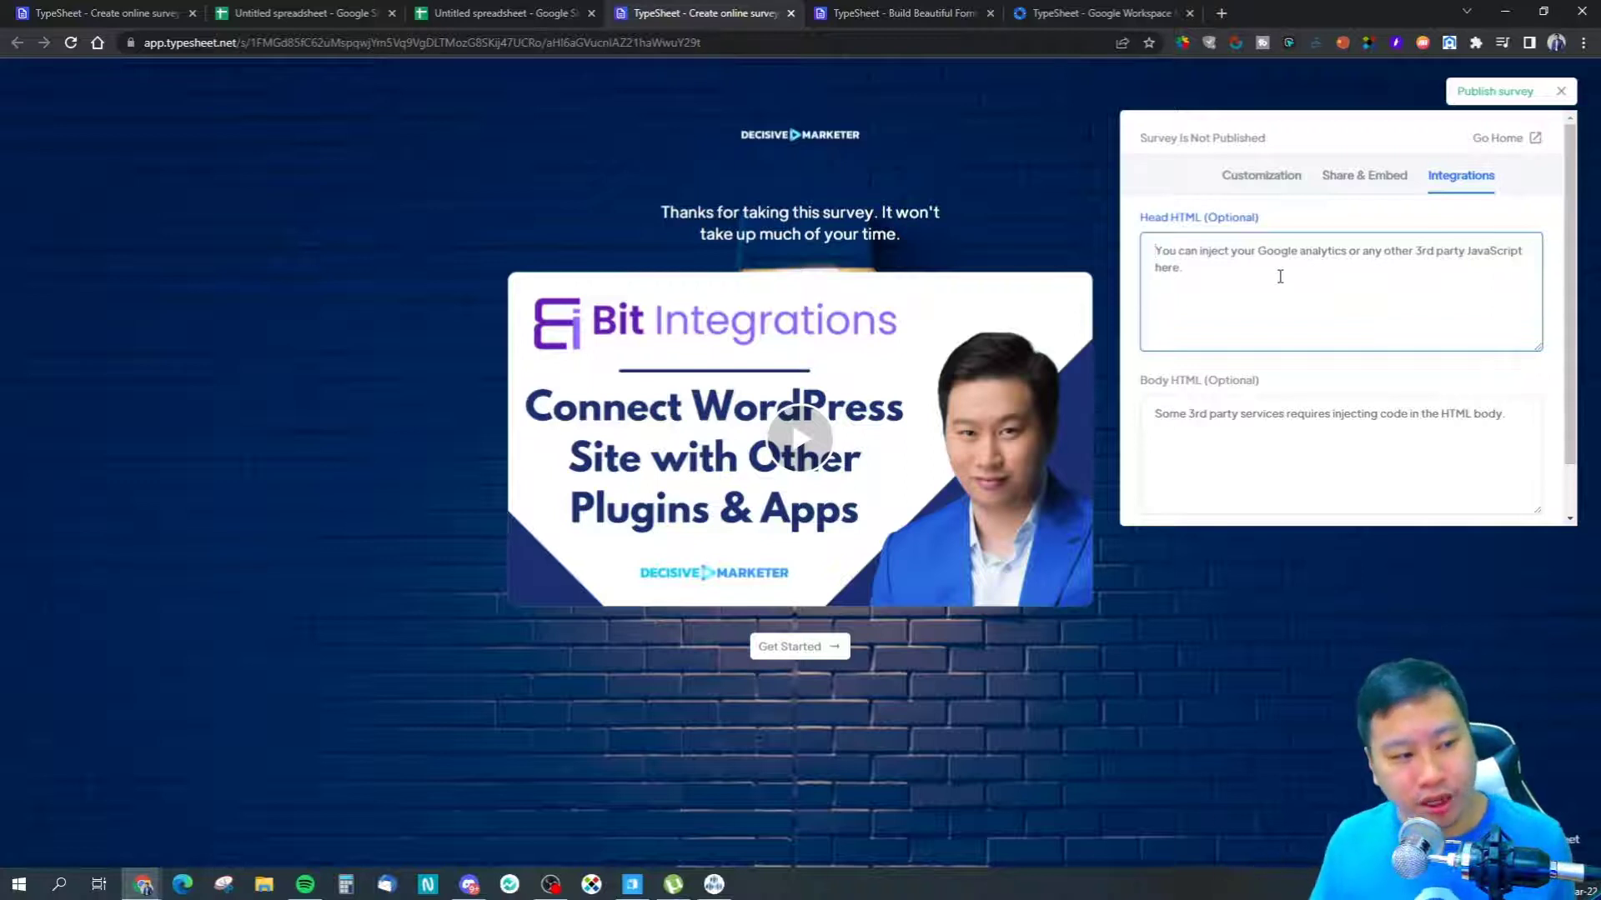
scroll(1281, 276, "down", 1)
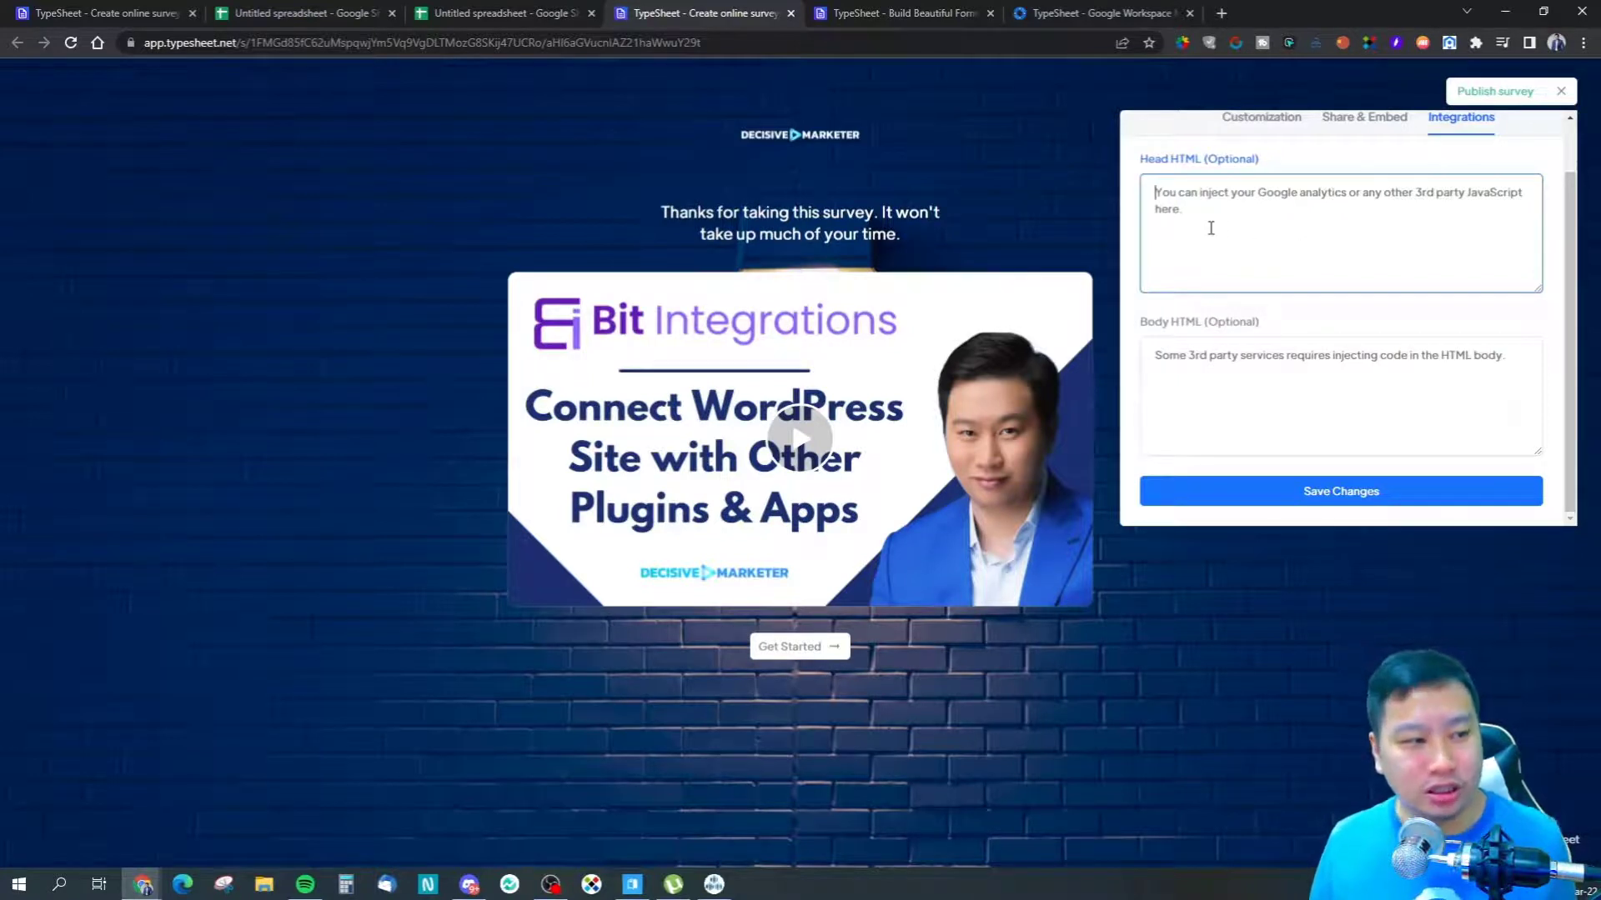
left_click(1386, 358)
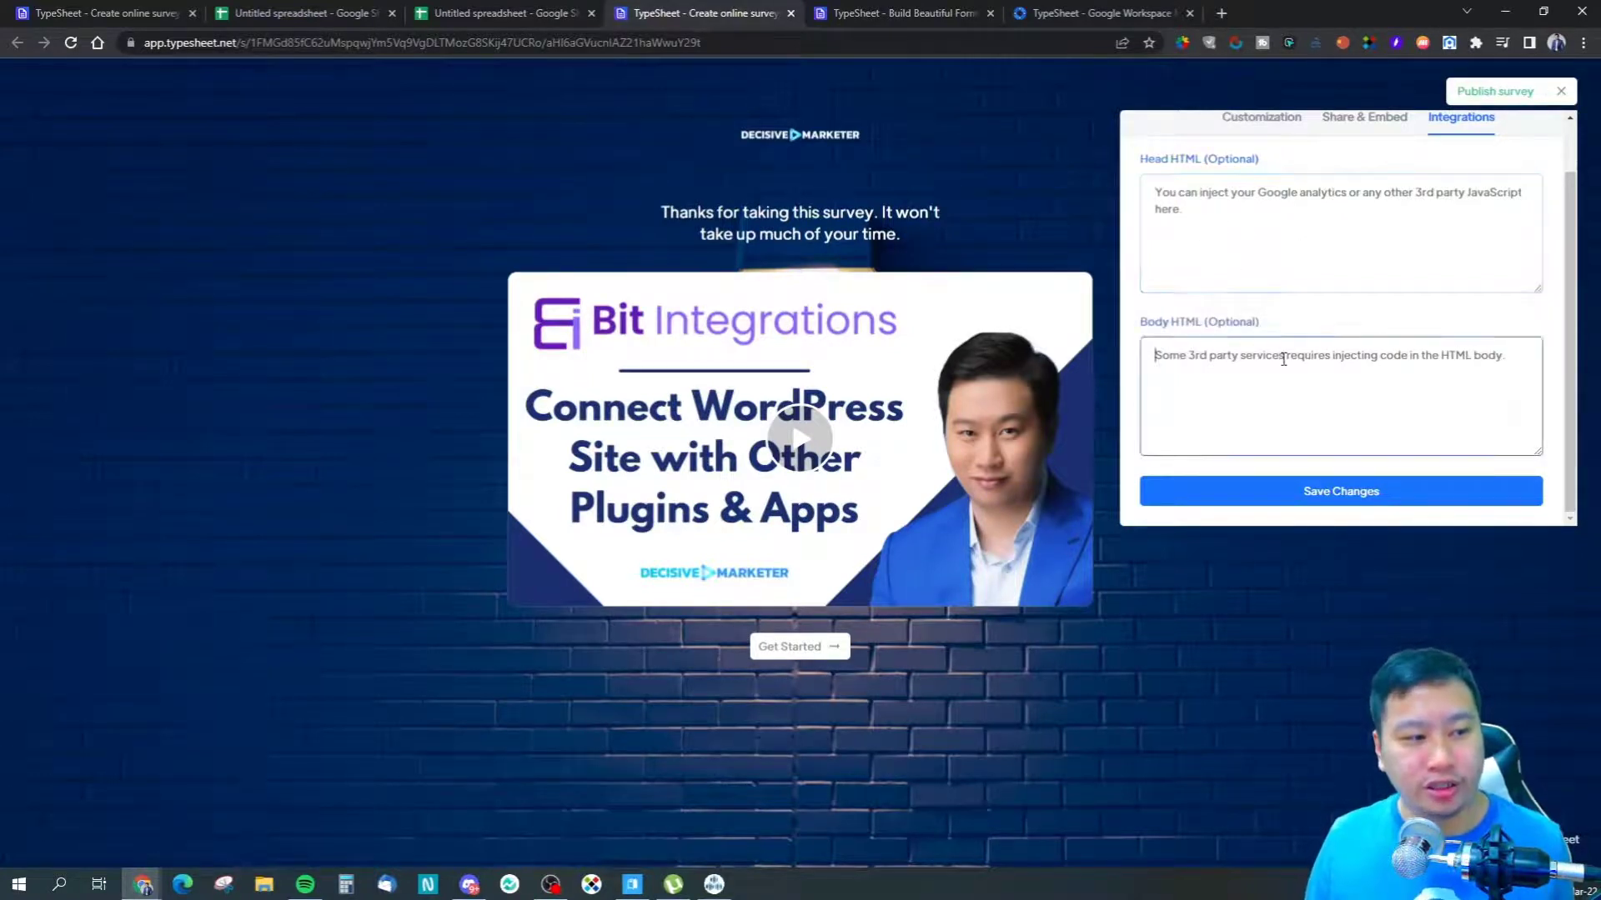
scroll(1340, 372, "up", 1)
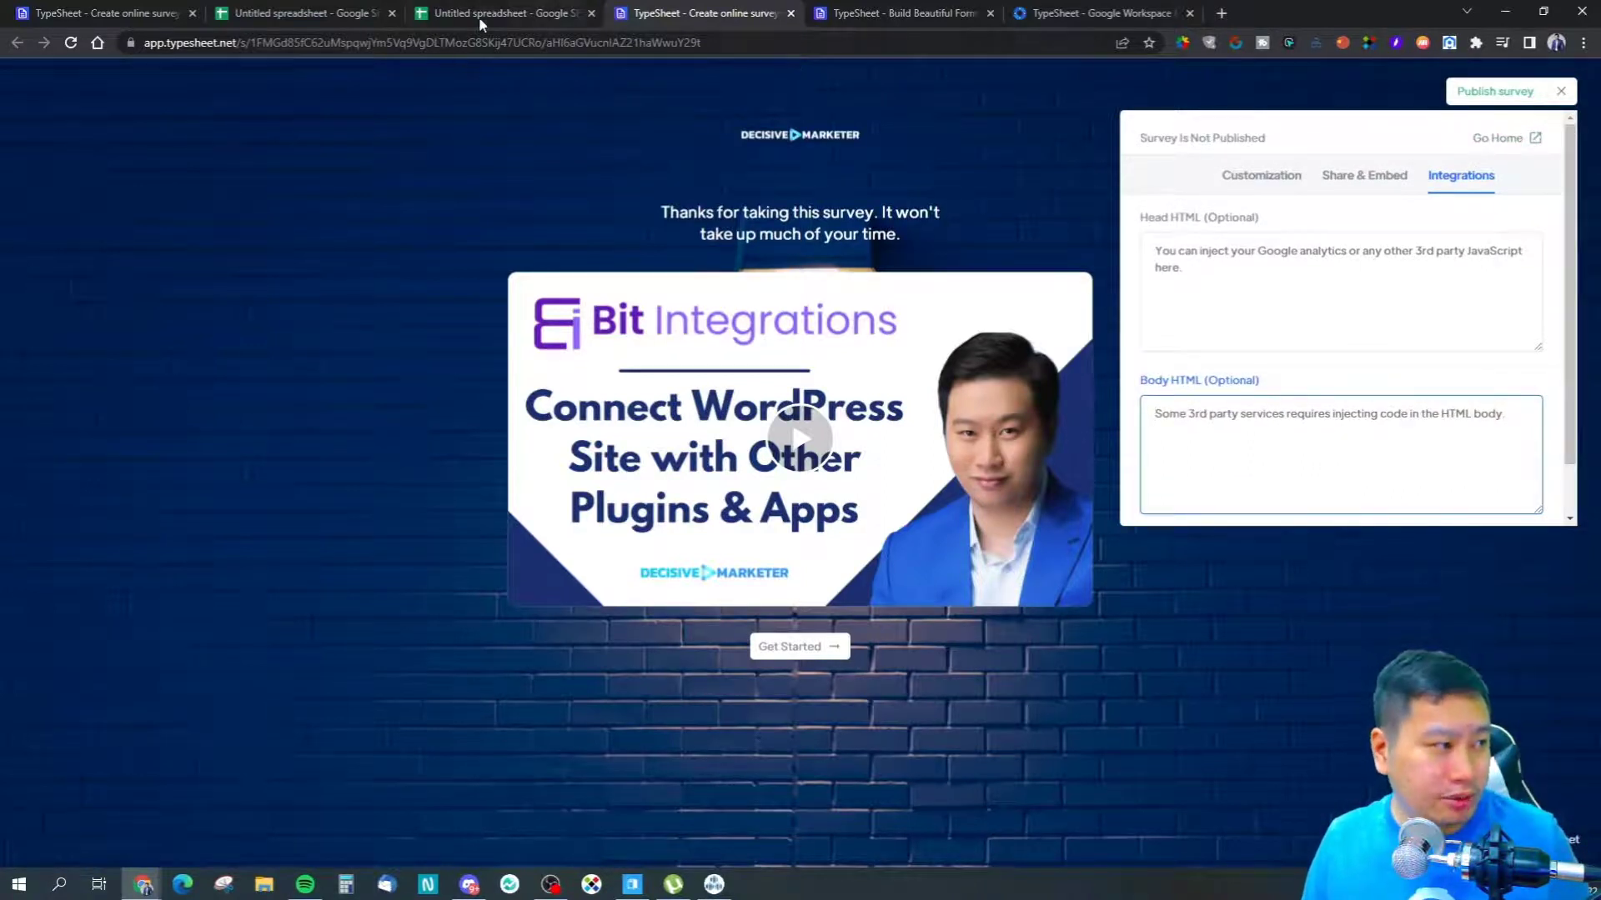
Check the survey dashboard, return to the preview and answer the first question with the respondent's name
left_click(135, 8)
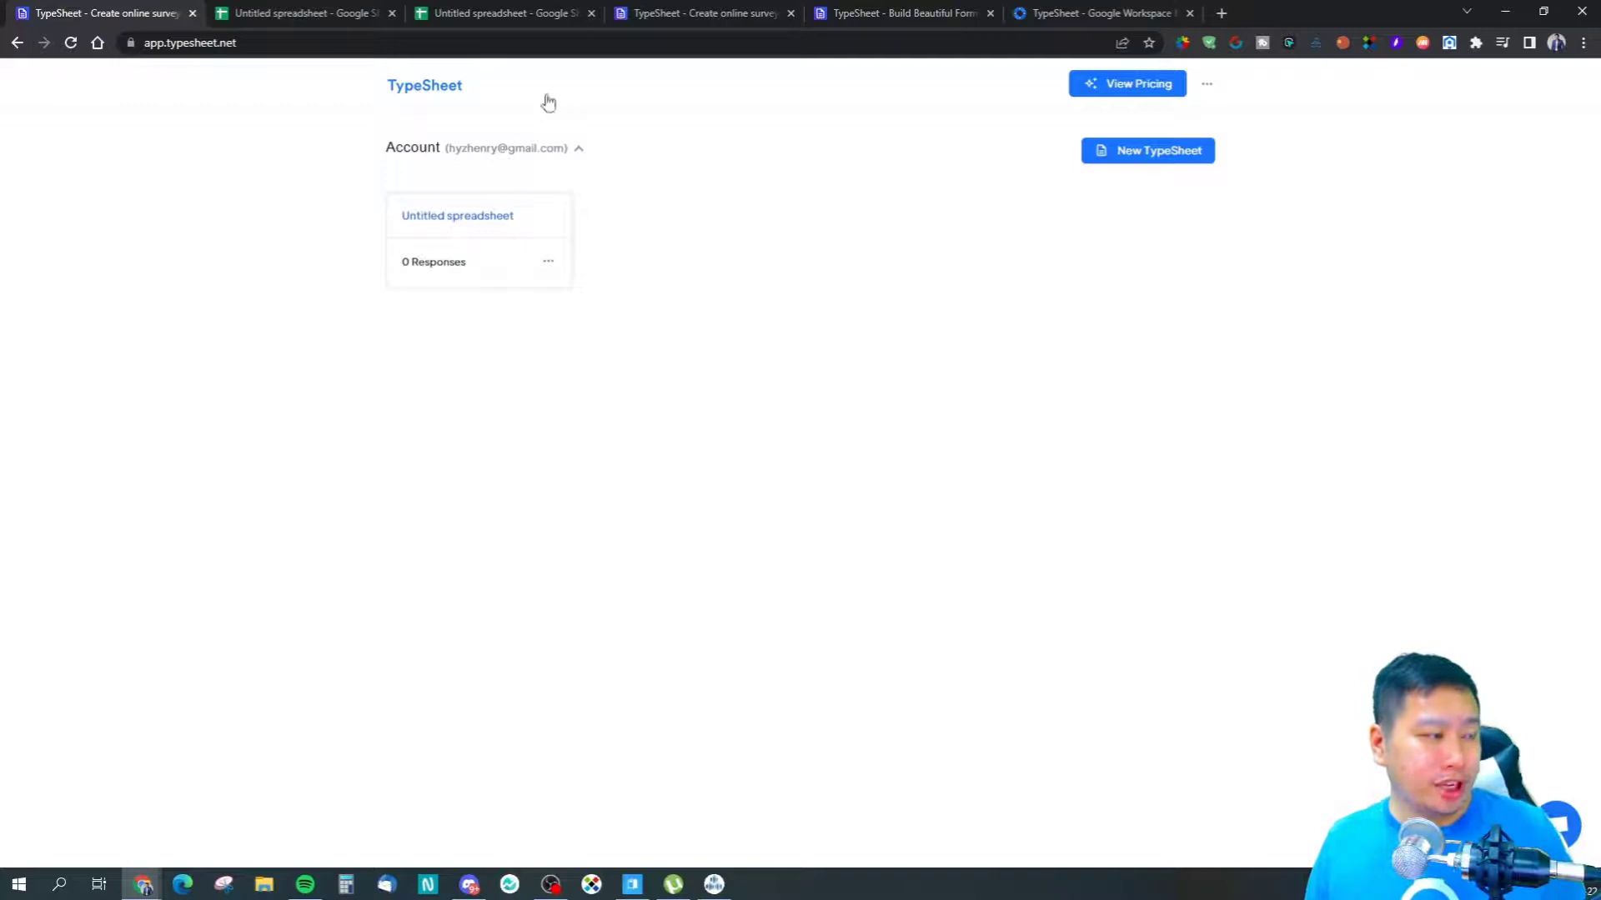
left_click(689, 12)
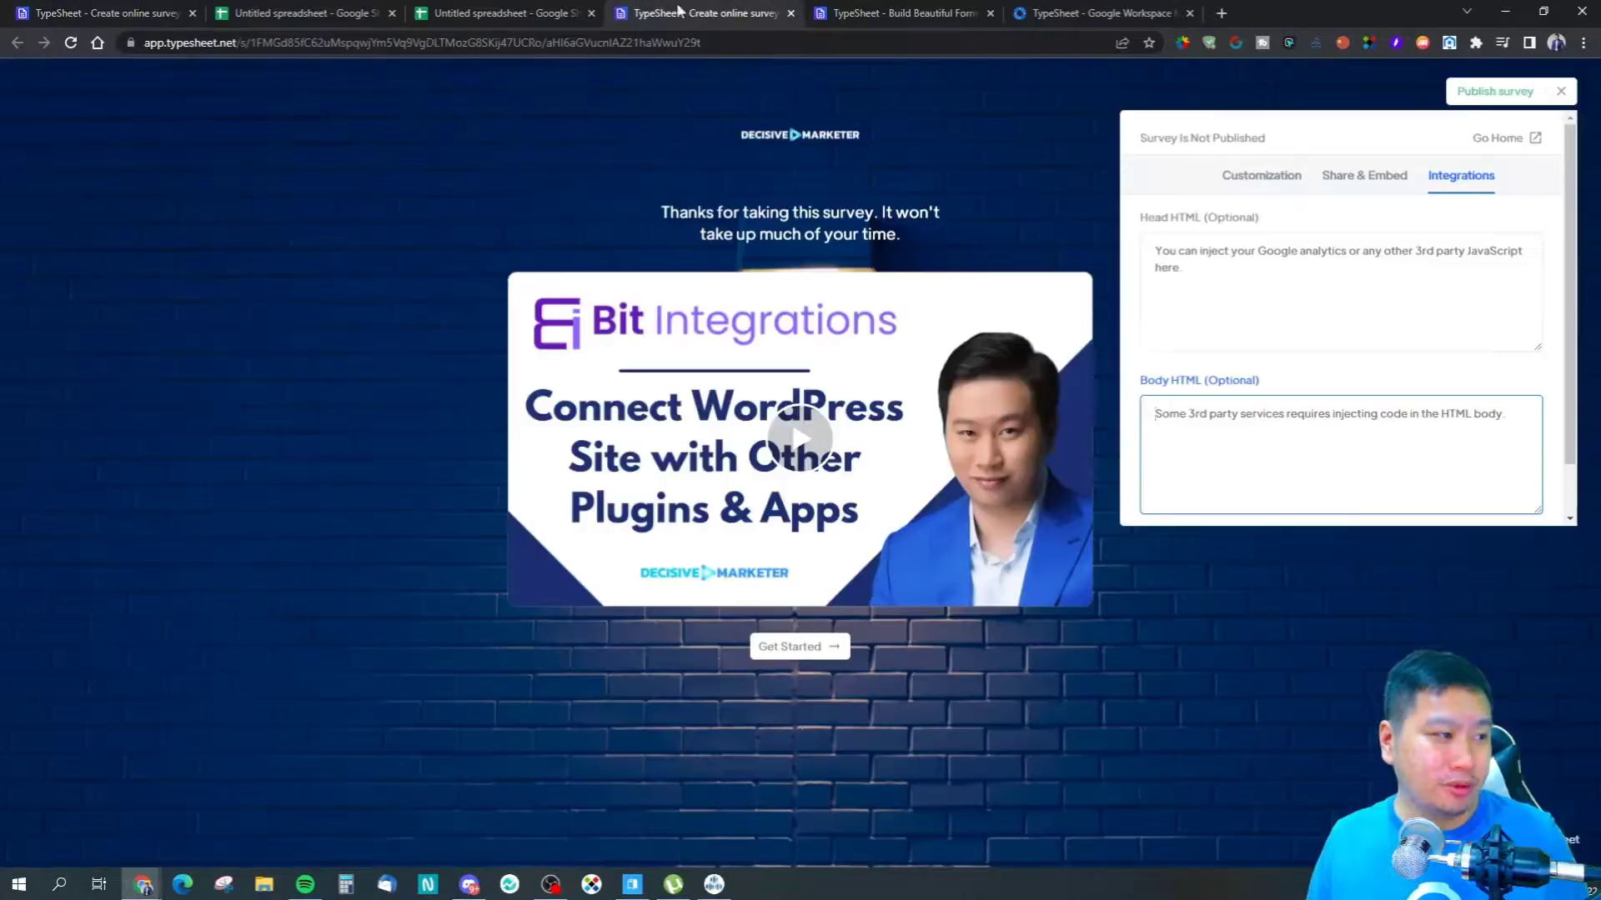
left_click(789, 649)
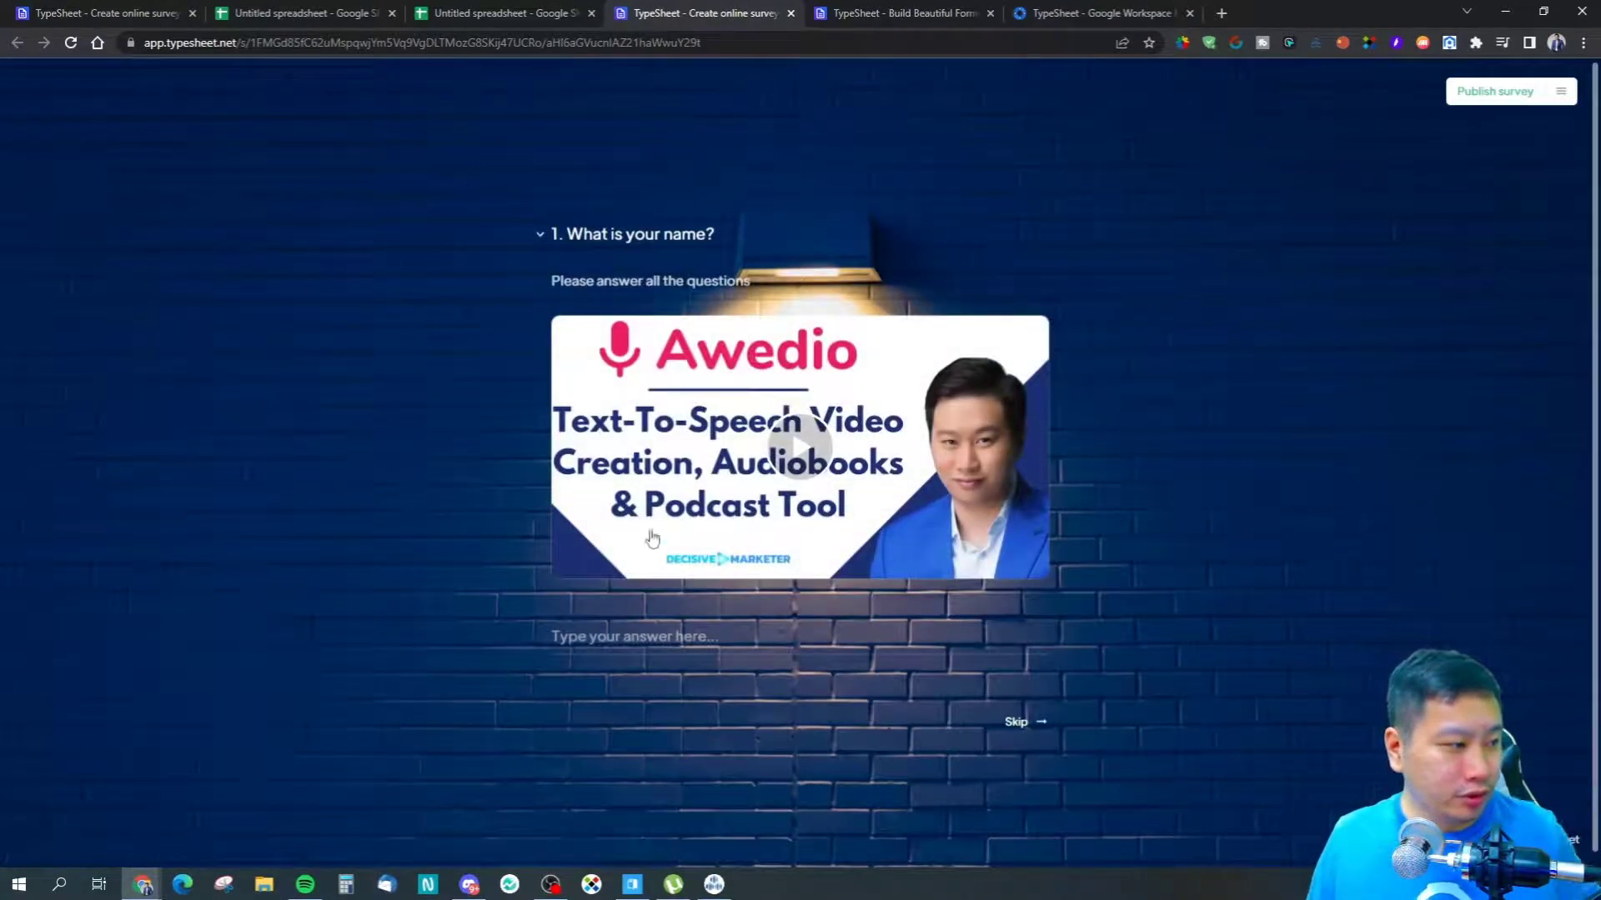
type("Henry")
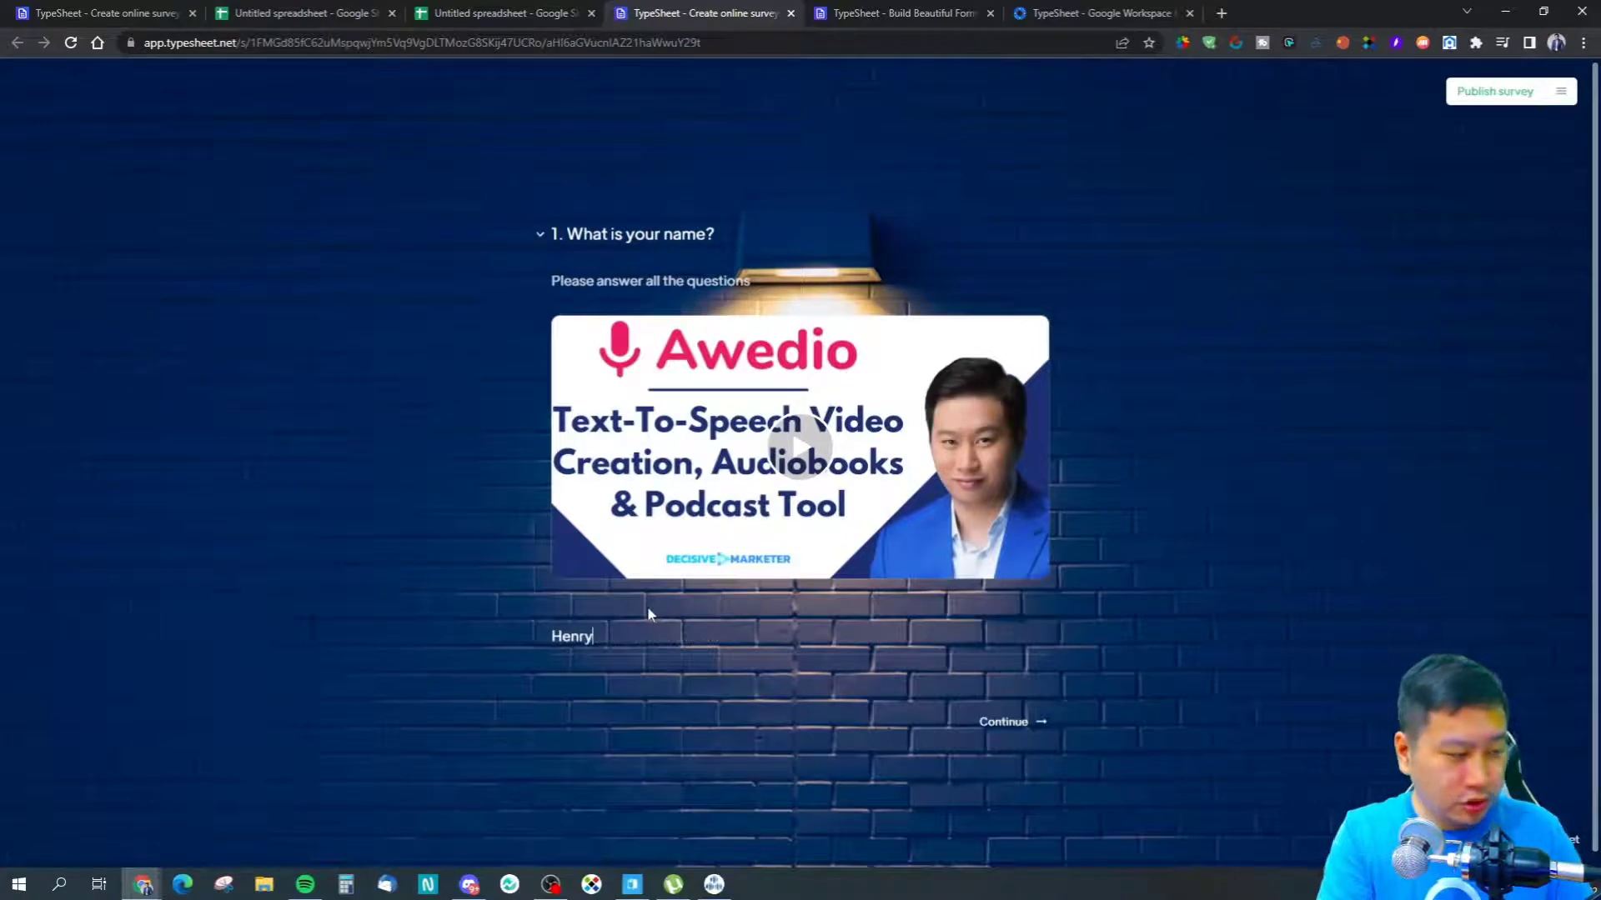
left_click(1013, 725)
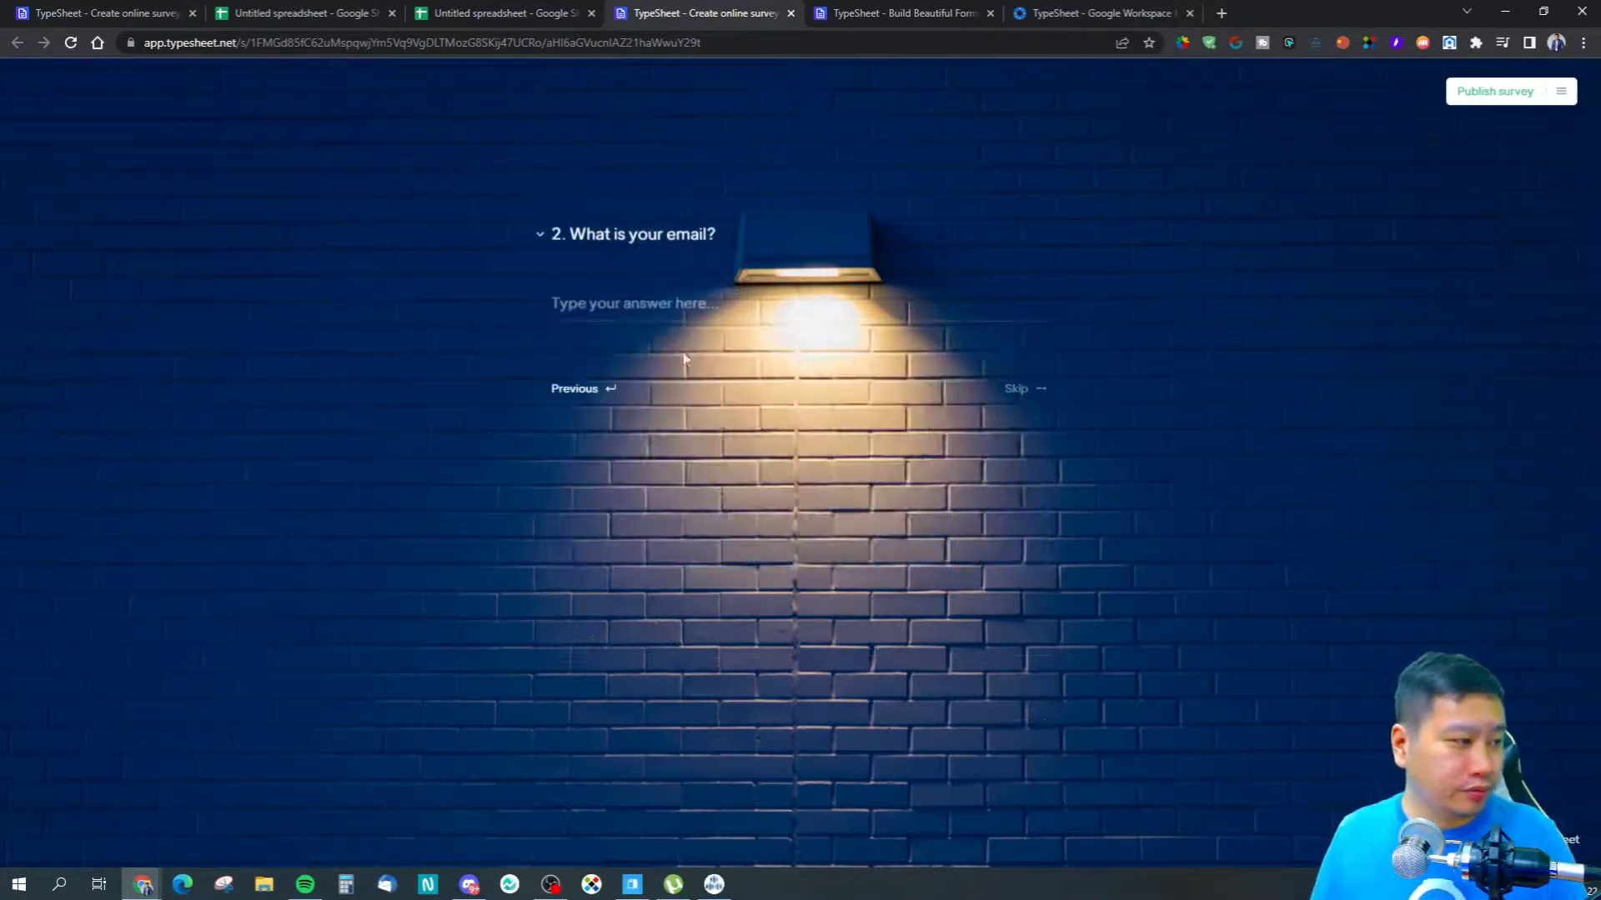
Answer the second survey question with the respondent's e-mail address, correcting the mistyped domain, and continue
type("fwefg@g,ao./c")
key("BackSpace")
key("BackSpace")
key("BackSpace")
key("BackSpace")
key("BackSpace")
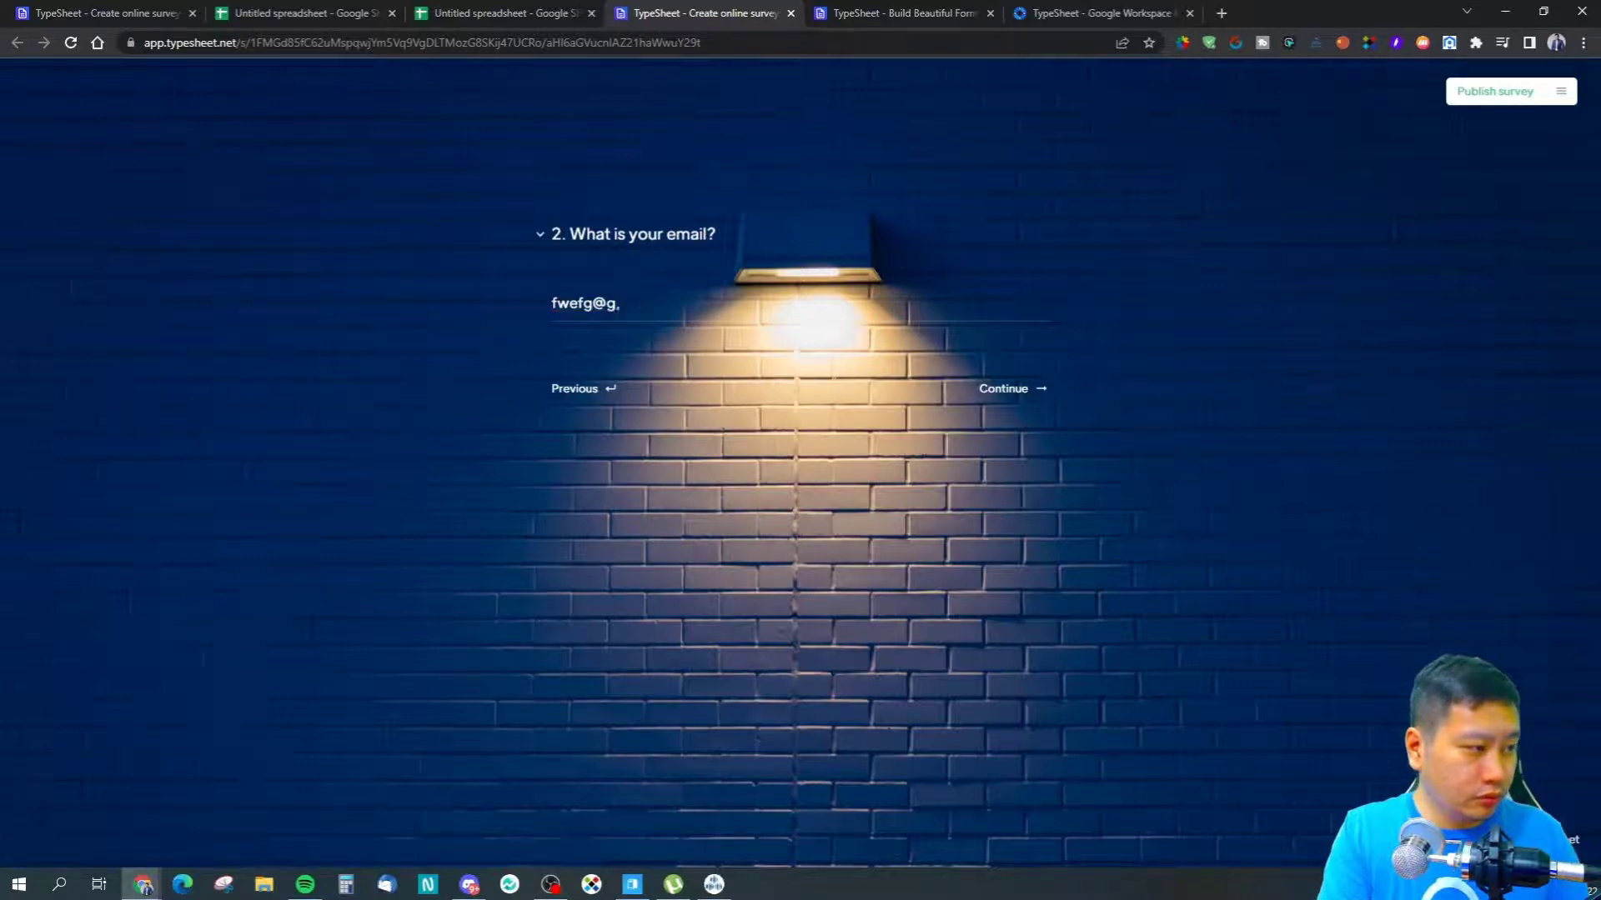
type("mci")
type("l.com")
left_click(1034, 389)
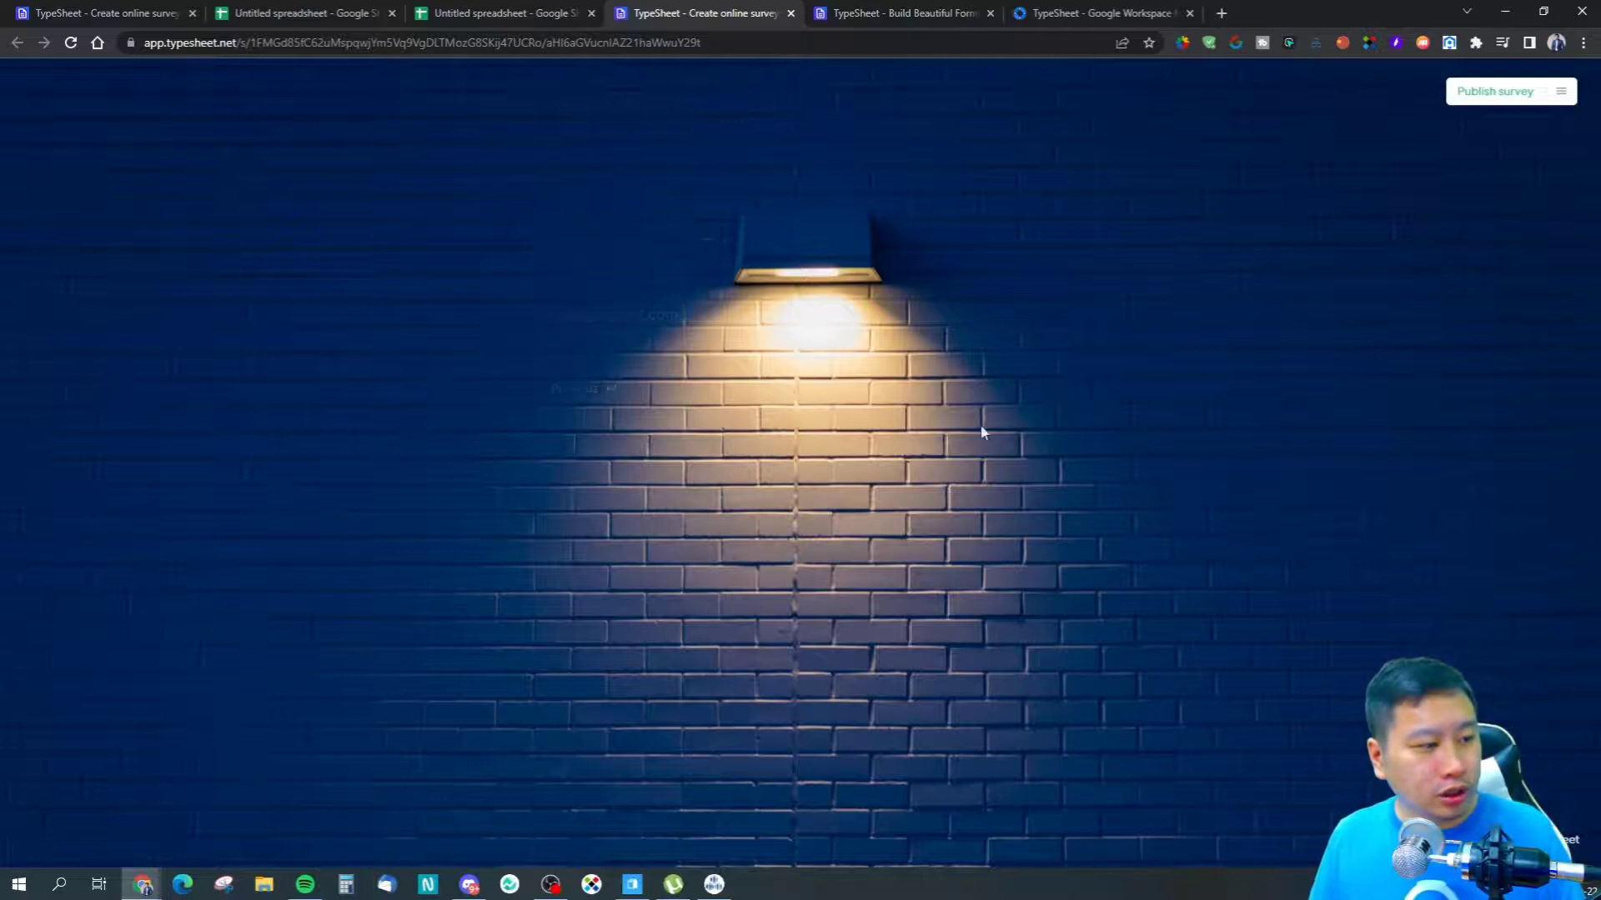
Answer the review question with "ok. This is very nice." and continue
type("o")
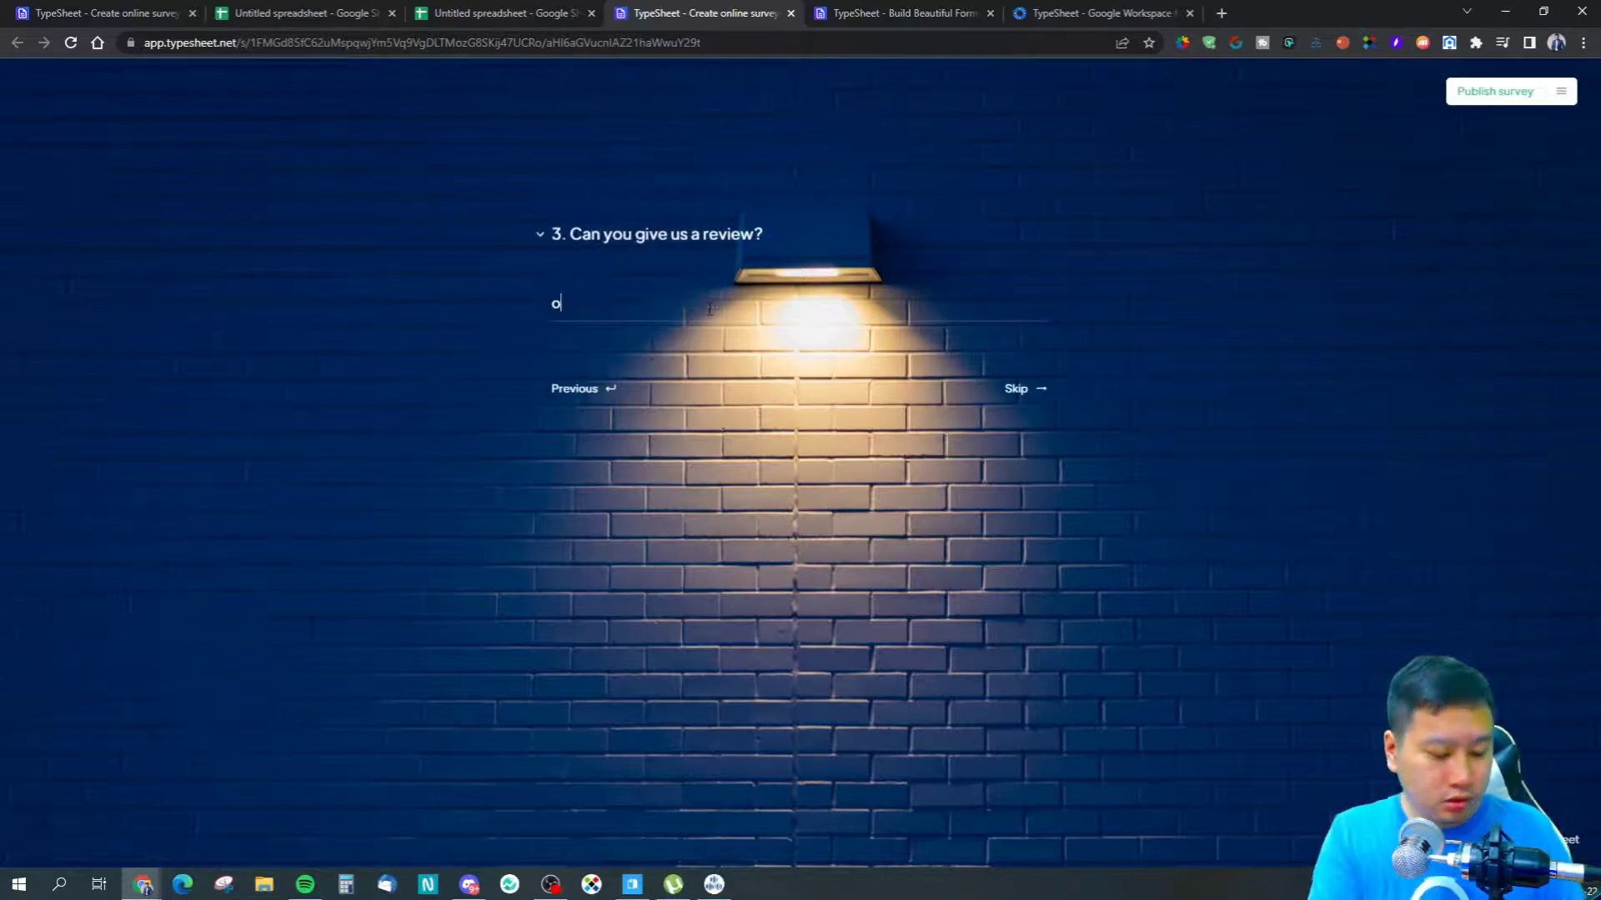
type("k. This is very nice.")
left_click(1001, 391)
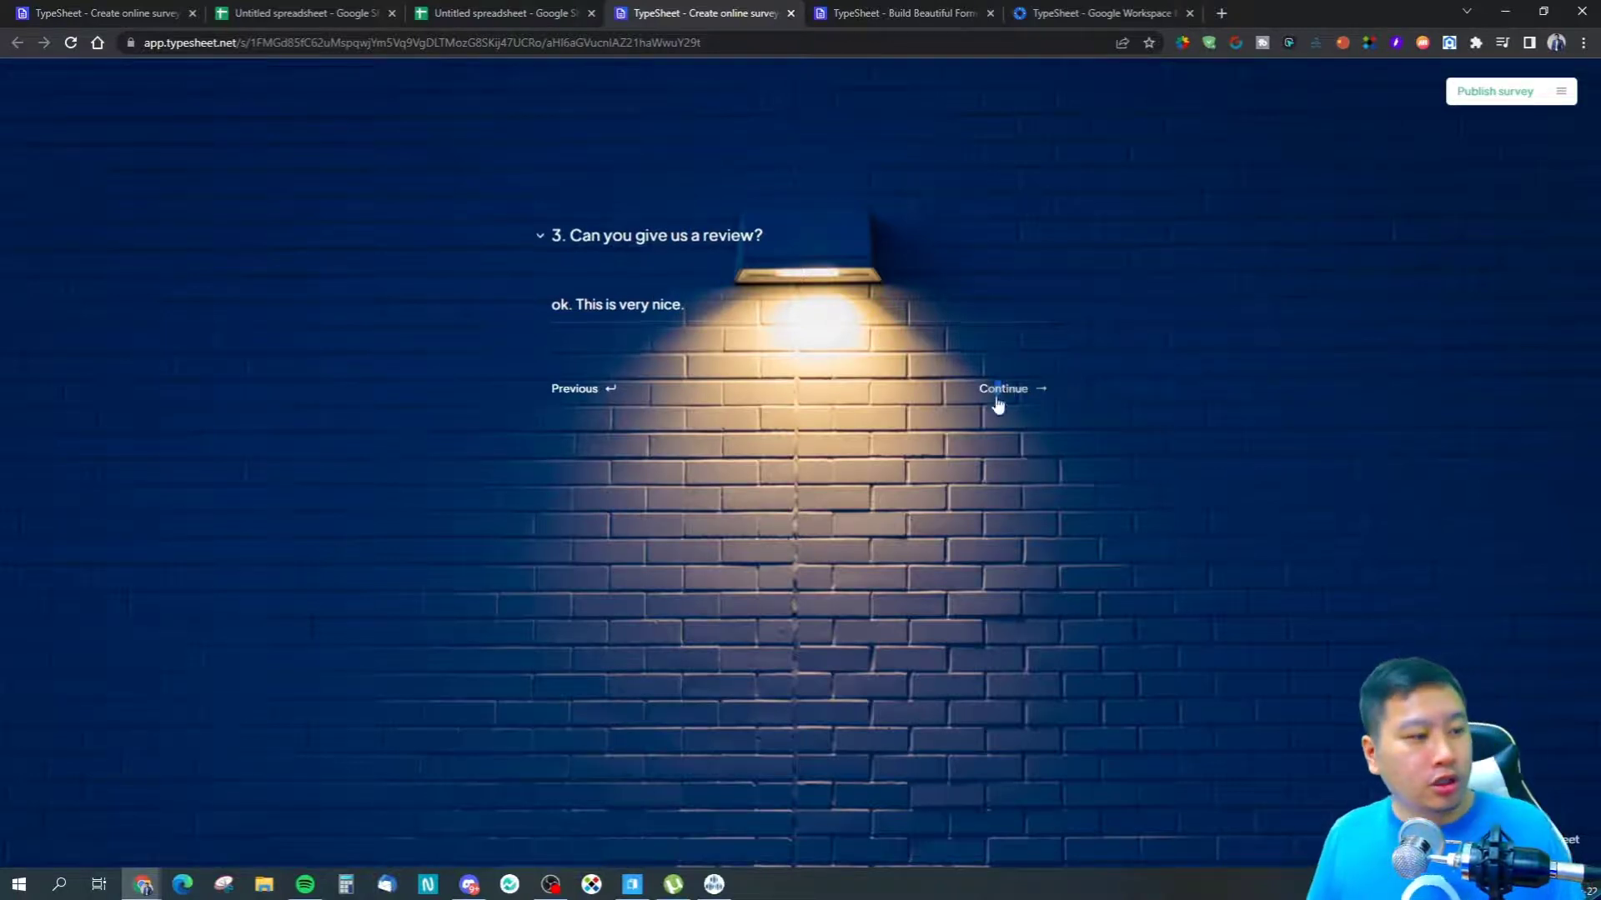
Choose Watching TV and Playing Video Games as hobbies and Accountant as the occupation in the survey preview
left_click(639, 337)
left_click(667, 373)
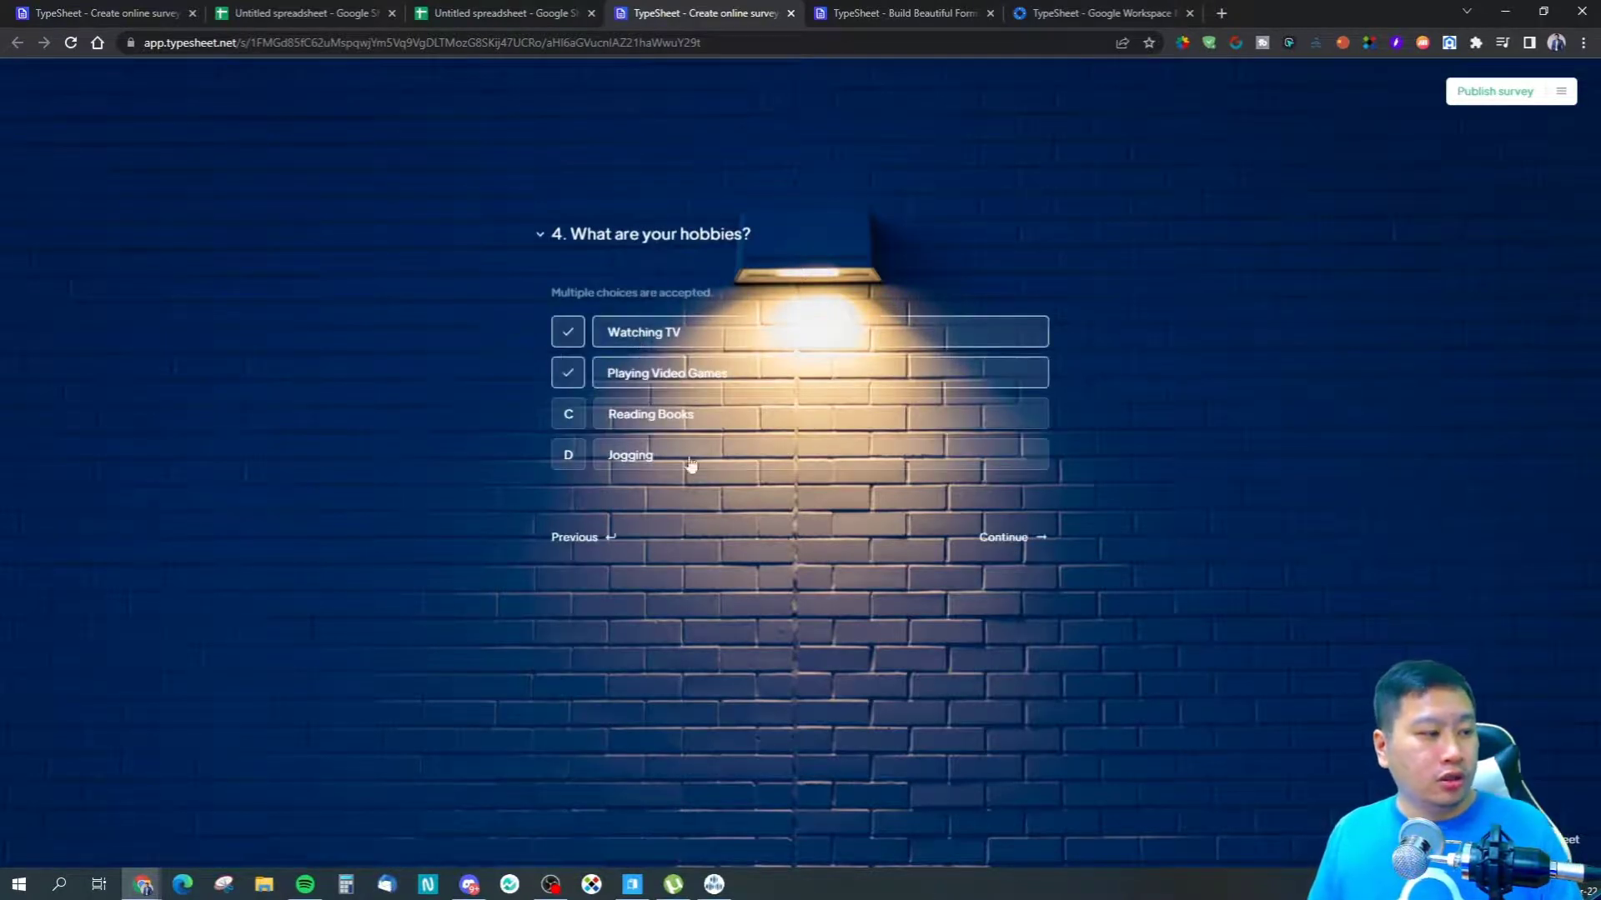
left_click(1006, 541)
left_click(677, 354)
left_click(1004, 466)
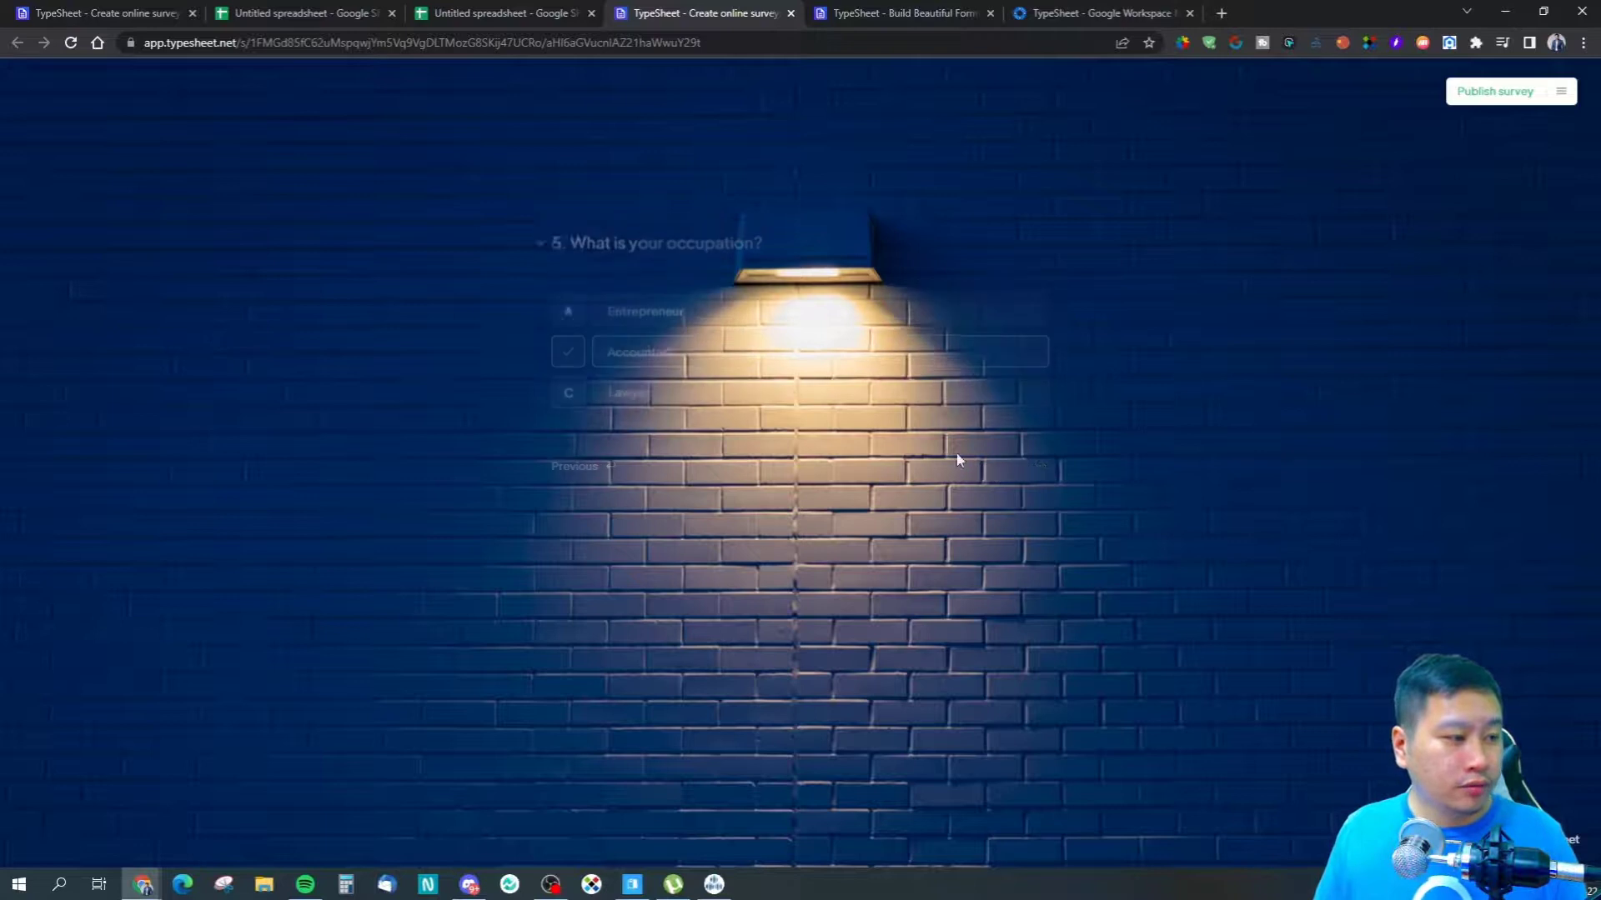
Pick an answer for the final dropdown question about where you heard about us and submit the survey
left_click(670, 306)
left_click(655, 392)
left_click(988, 395)
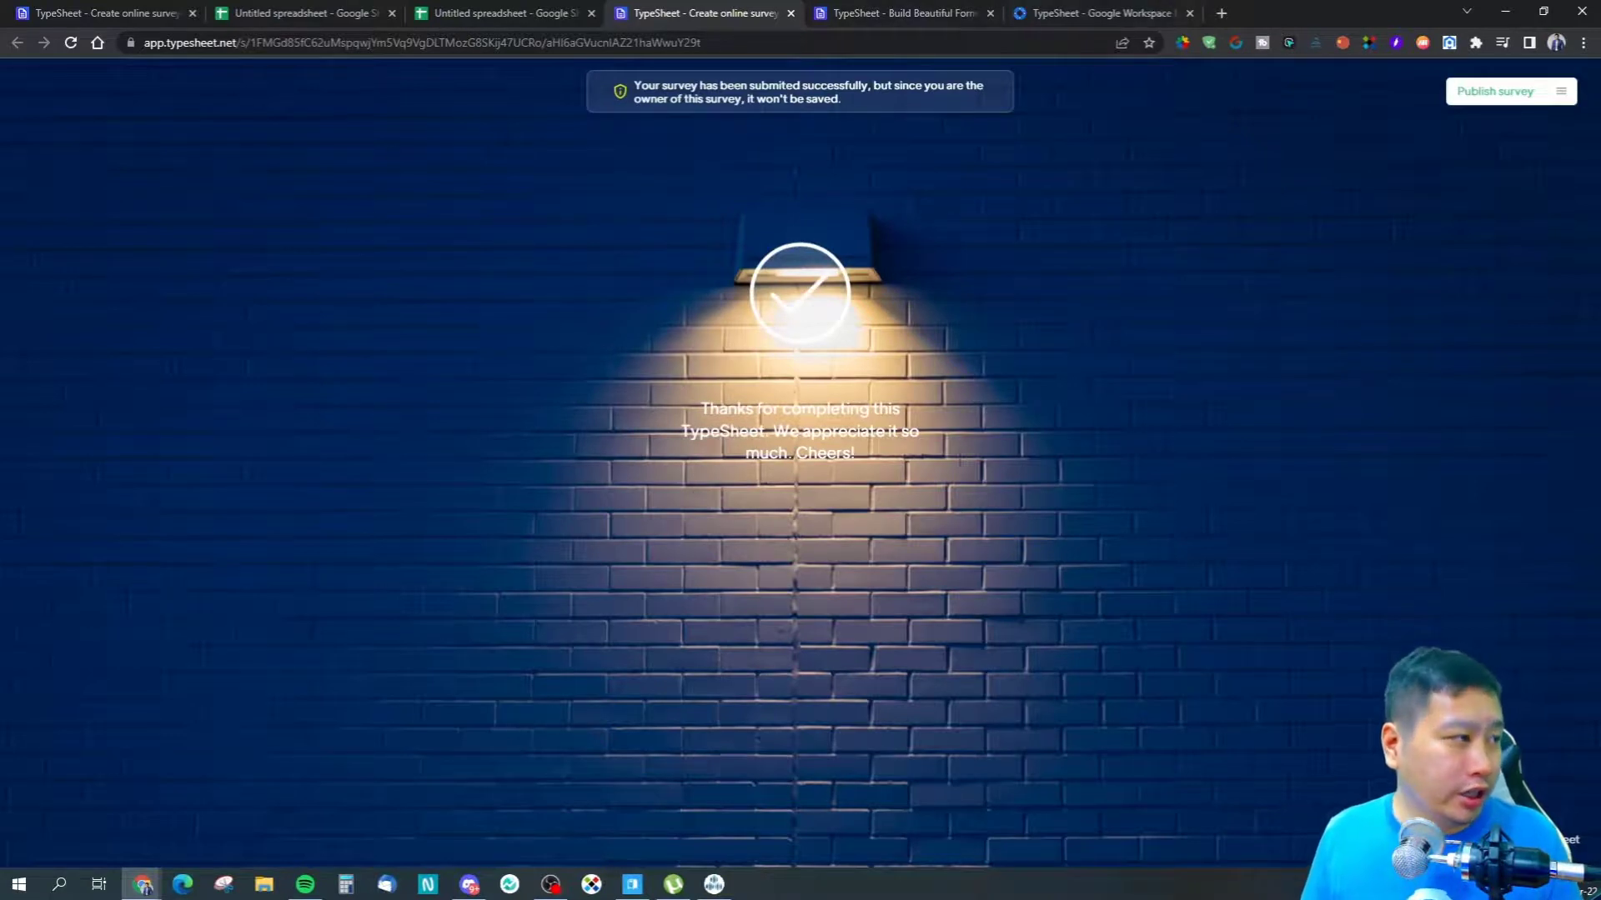
Check the questions spreadsheet and reload the TypeSheet dashboard to look for the submitted response
left_click(334, 12)
left_click(491, 13)
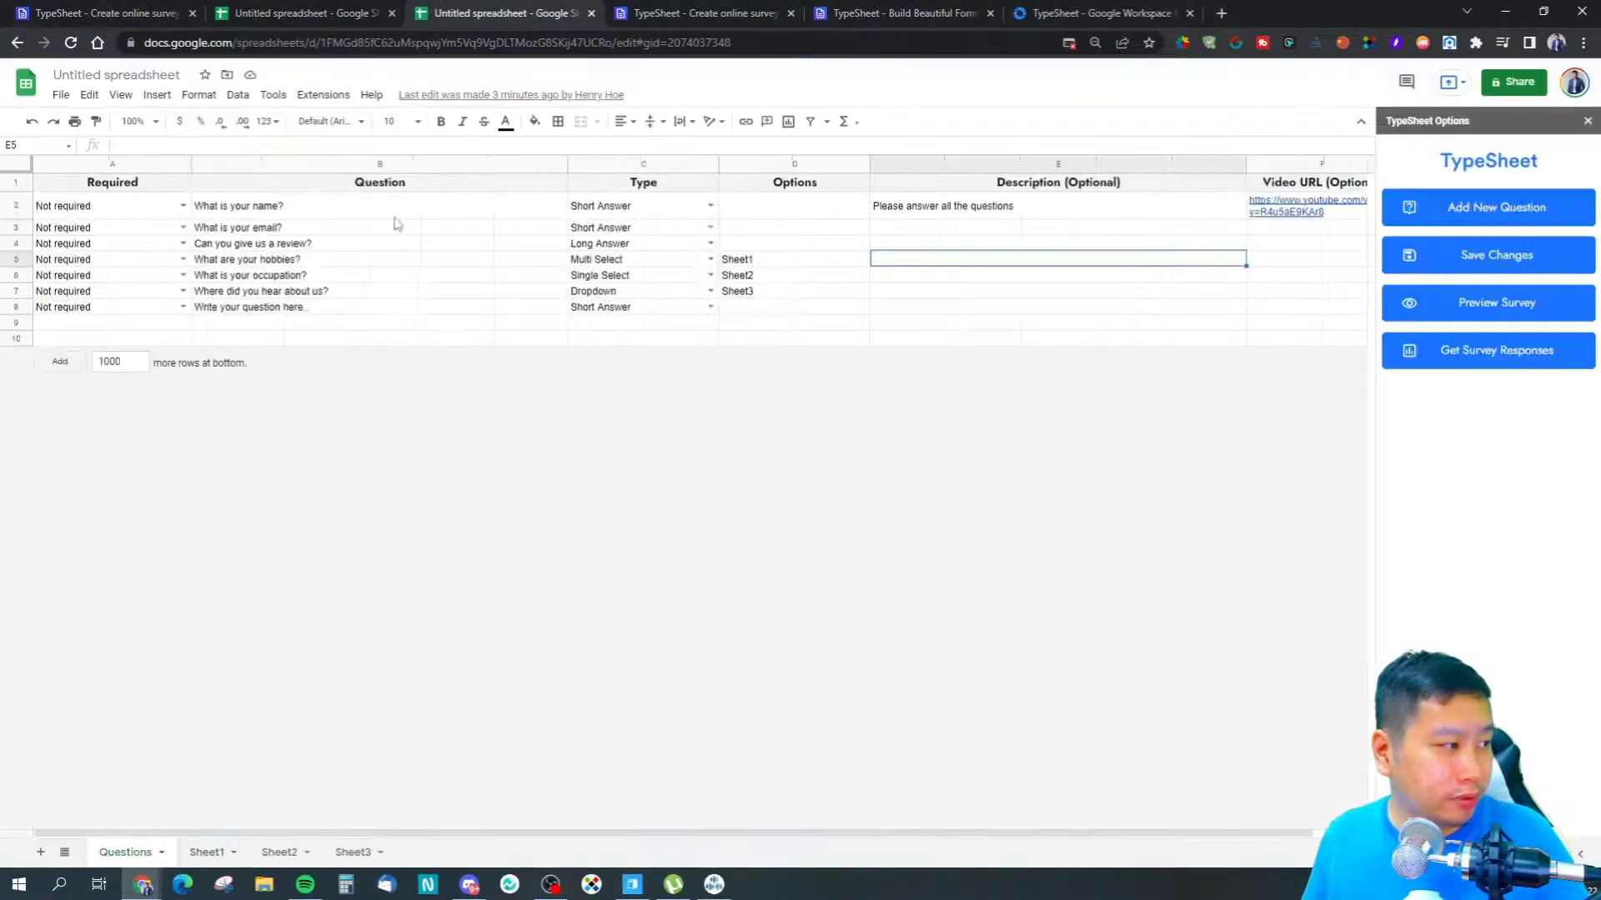
left_click(108, 12)
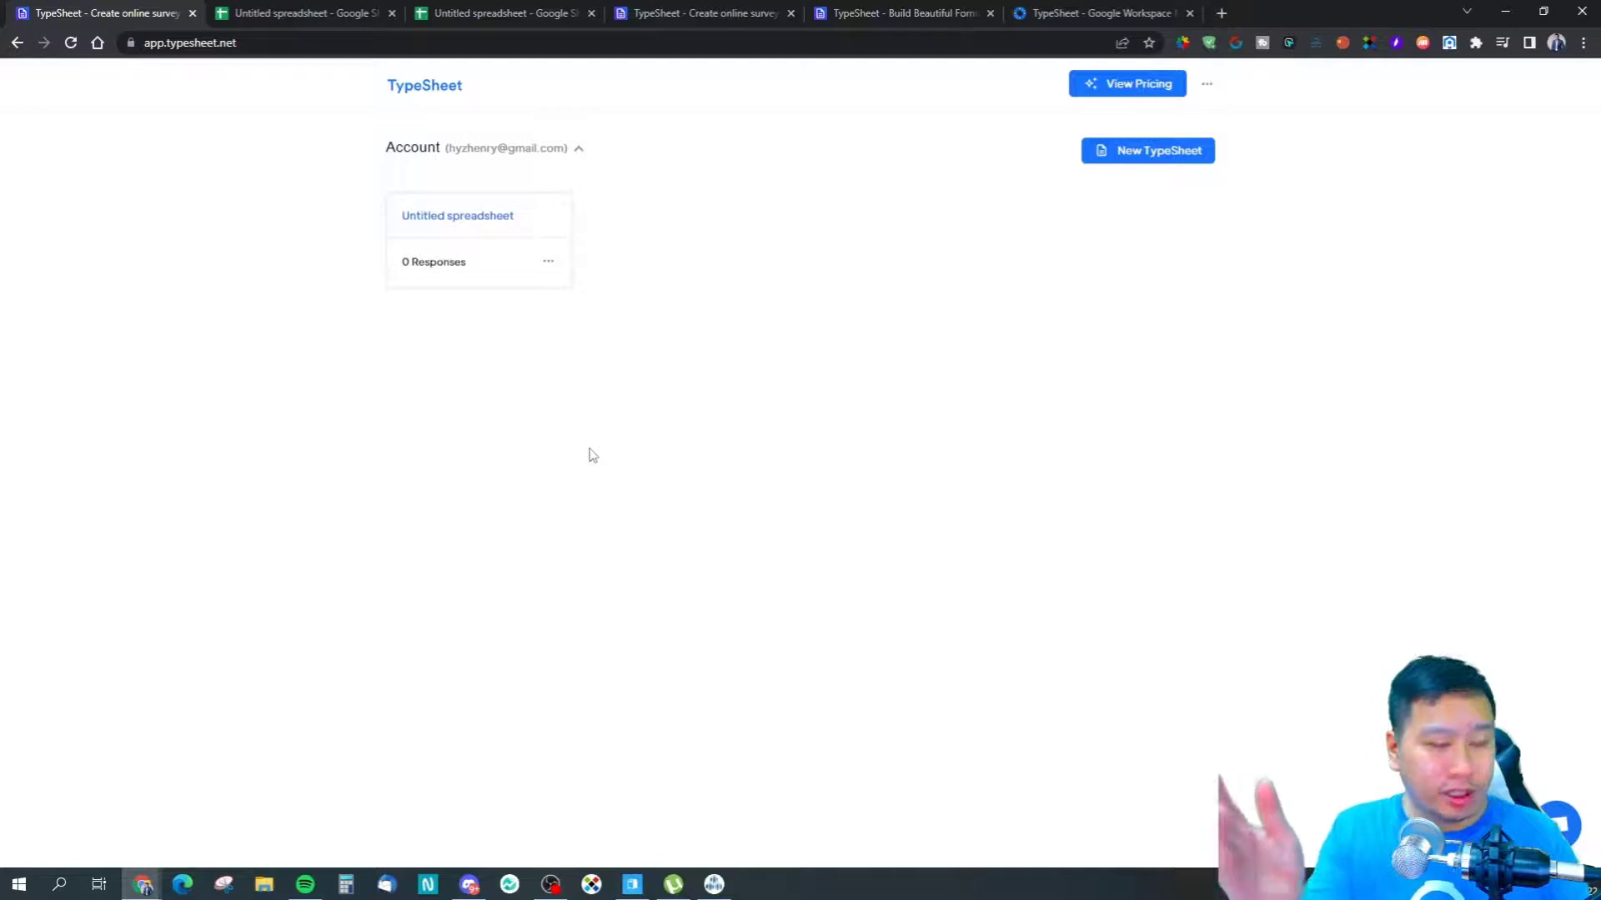
key("F5")
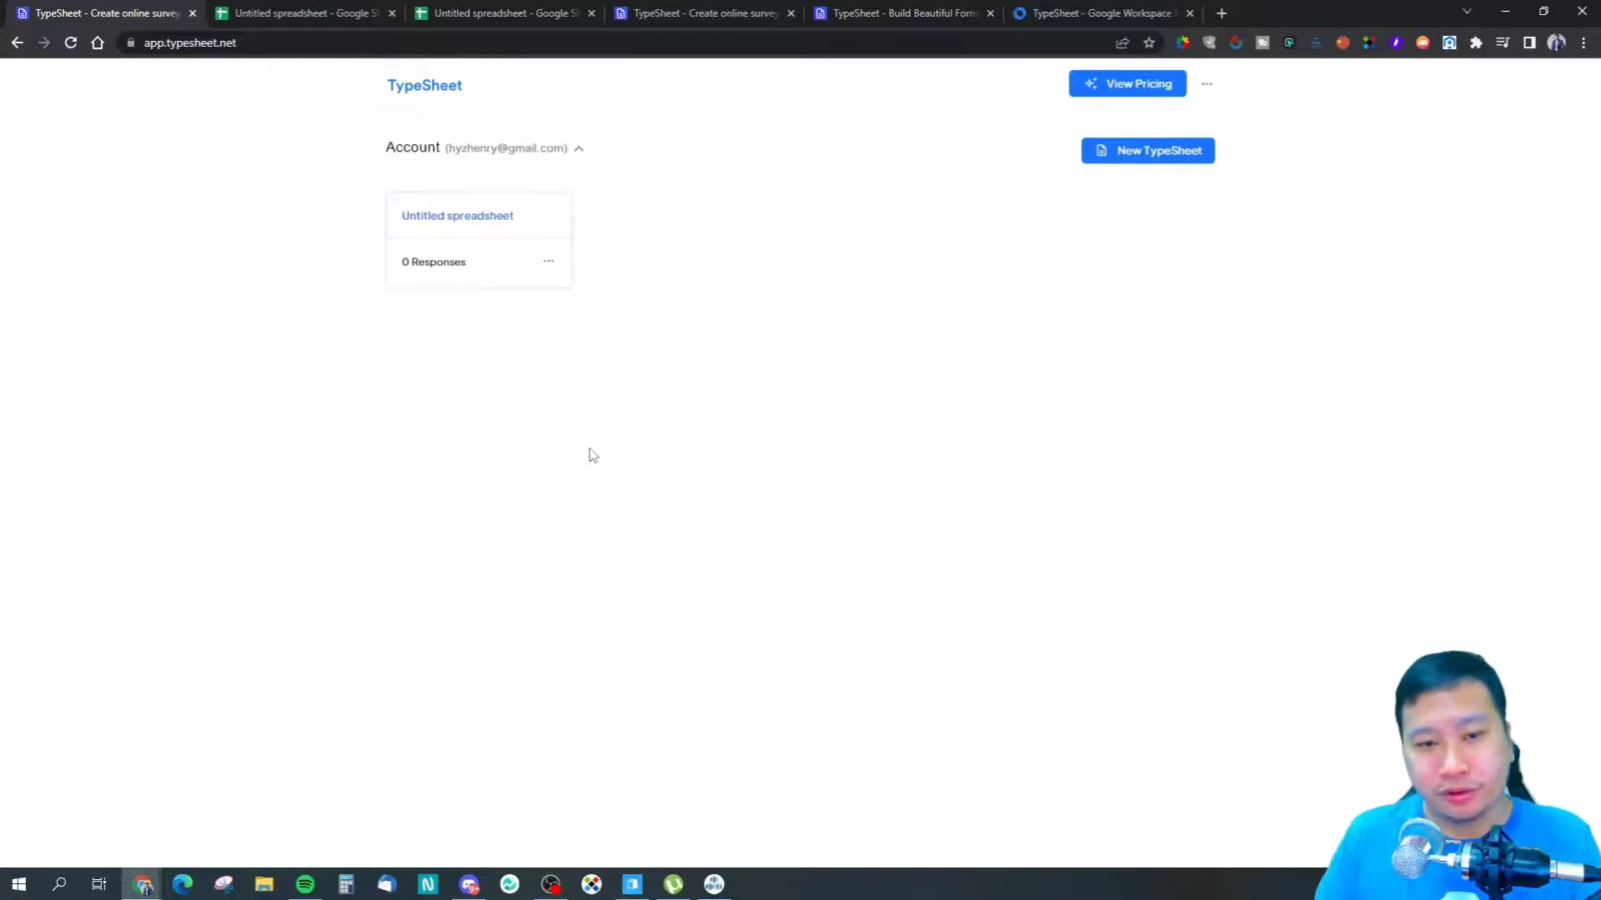
Toggle the published status of the Untitled spreadsheet survey from its dashboard options
left_click(550, 263)
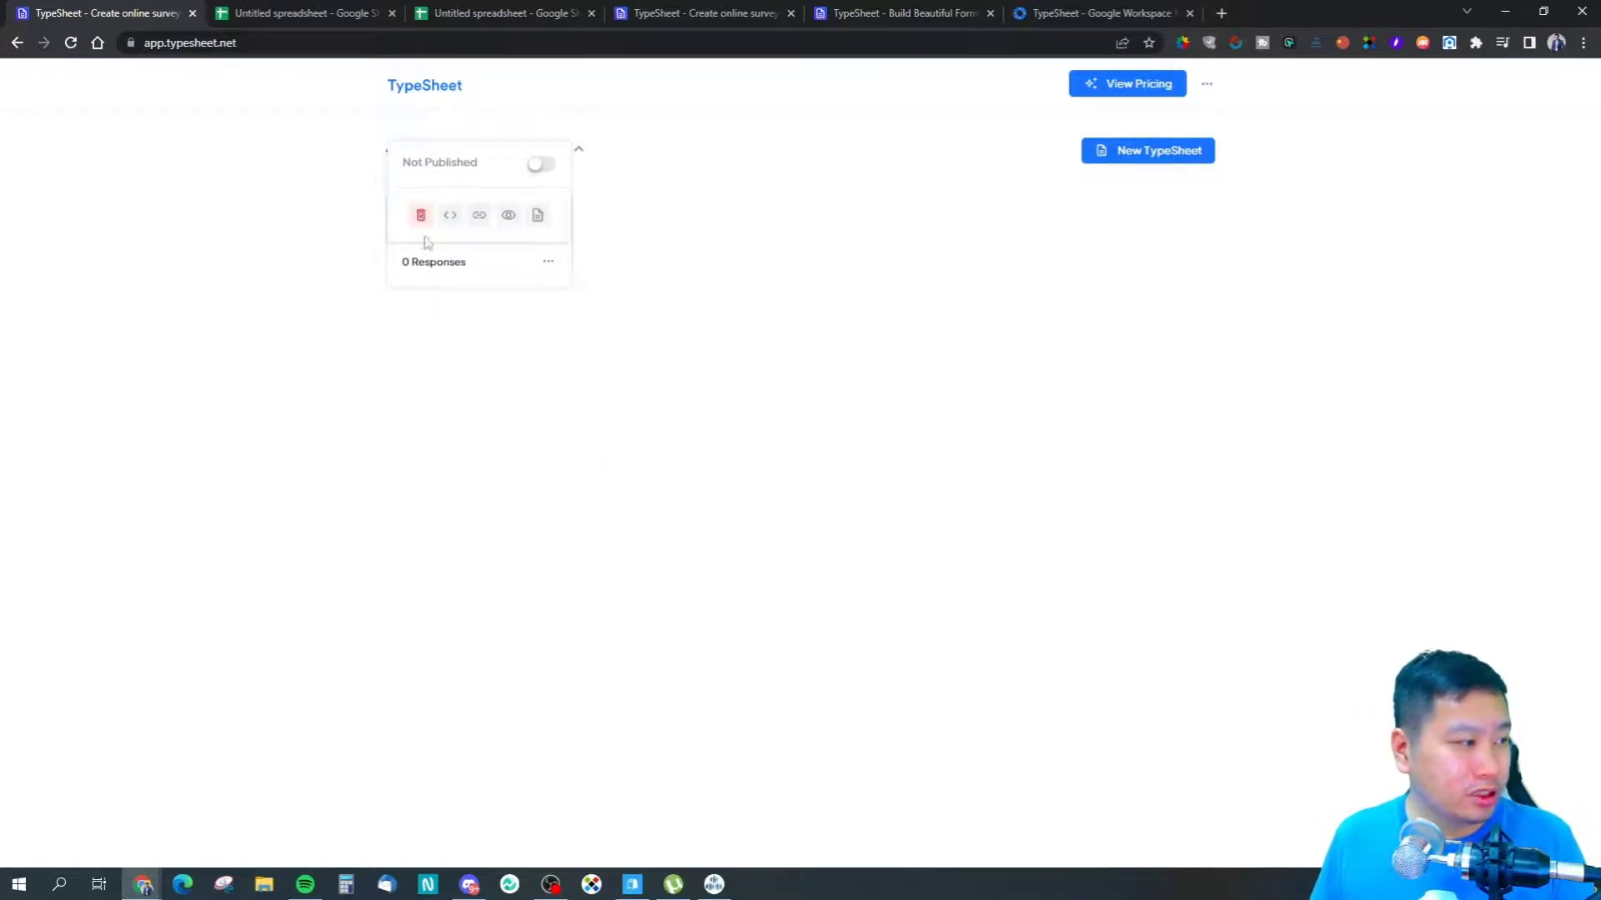
left_click(540, 164)
left_click(888, 404)
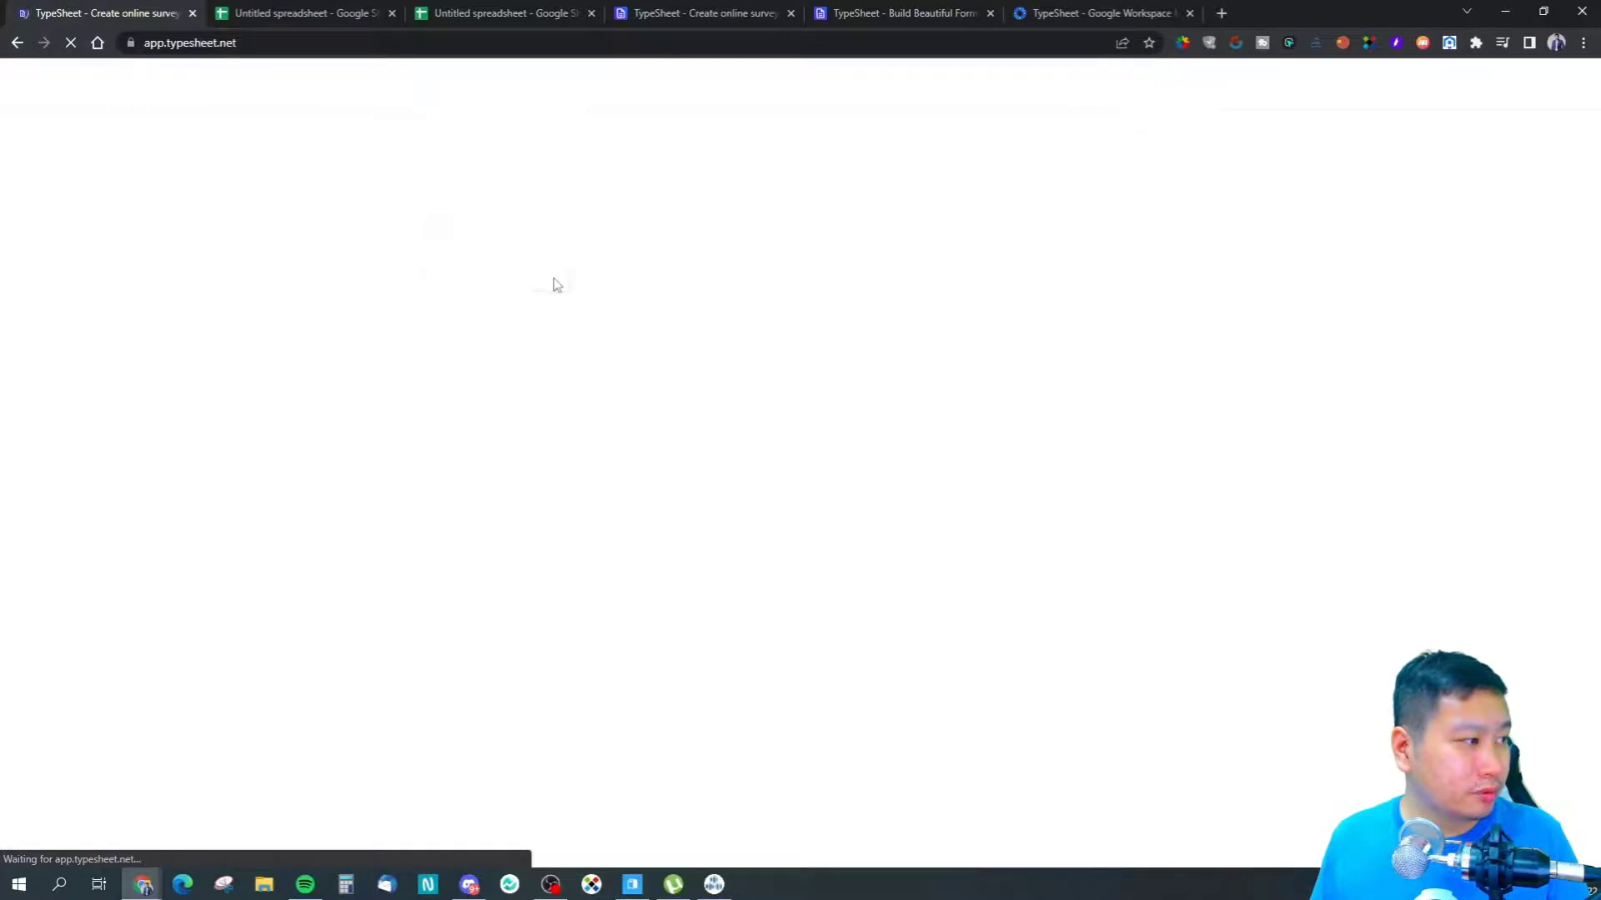
left_click(548, 262)
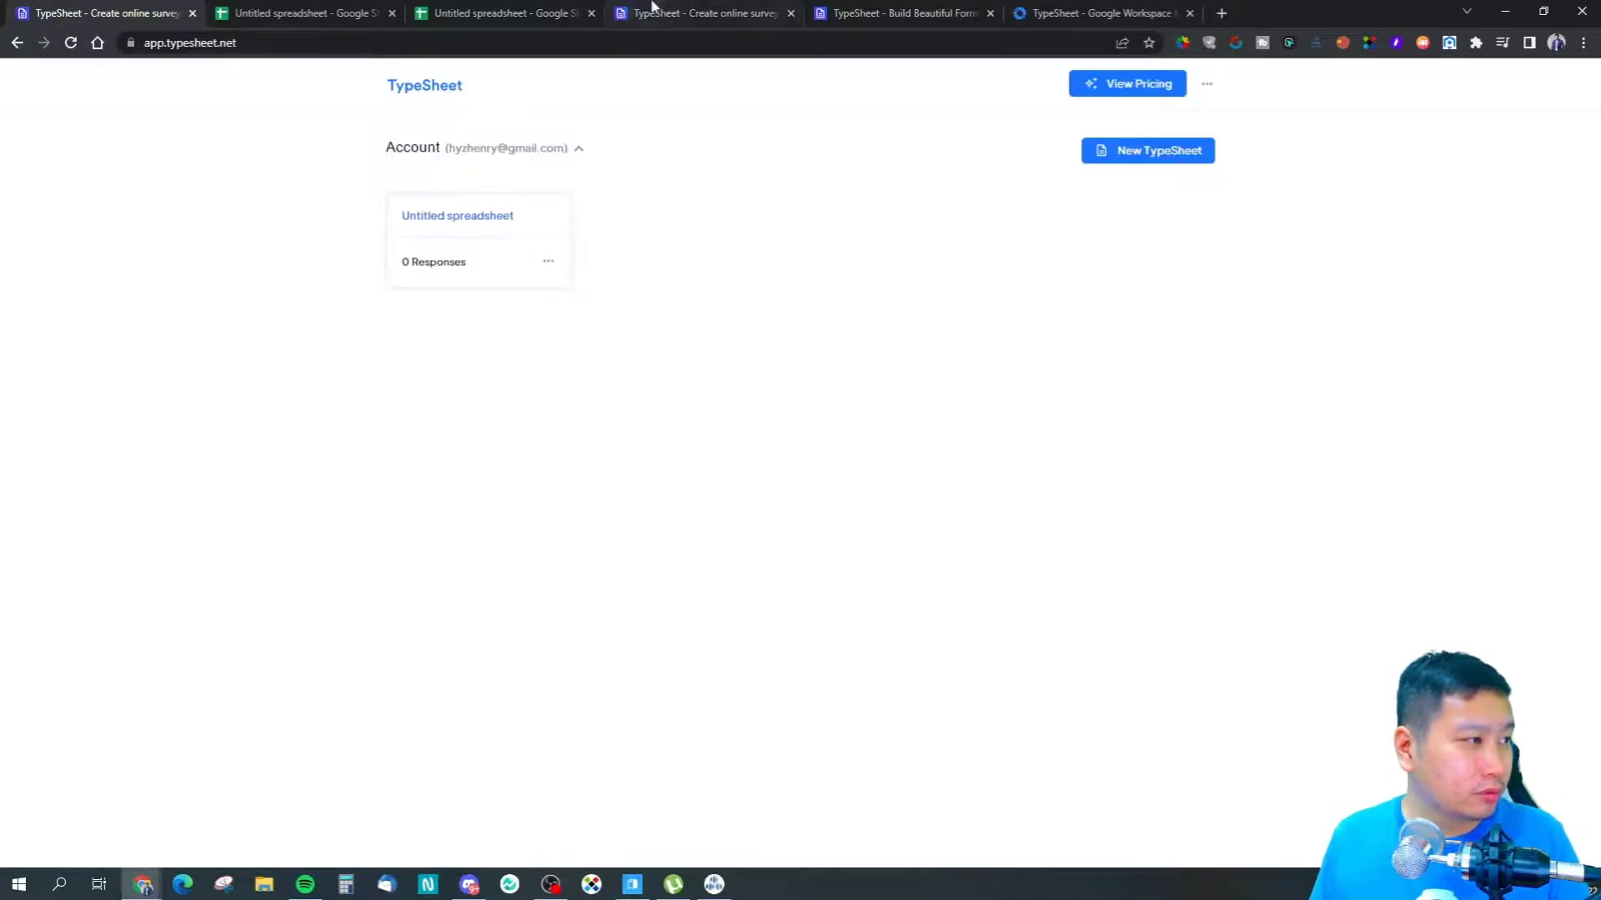
Switch to the Google Sheets questions spreadsheet and fetch the survey responses into a new sheet
left_click(569, 12)
left_click(700, 12)
left_click(554, 11)
left_click(1489, 372)
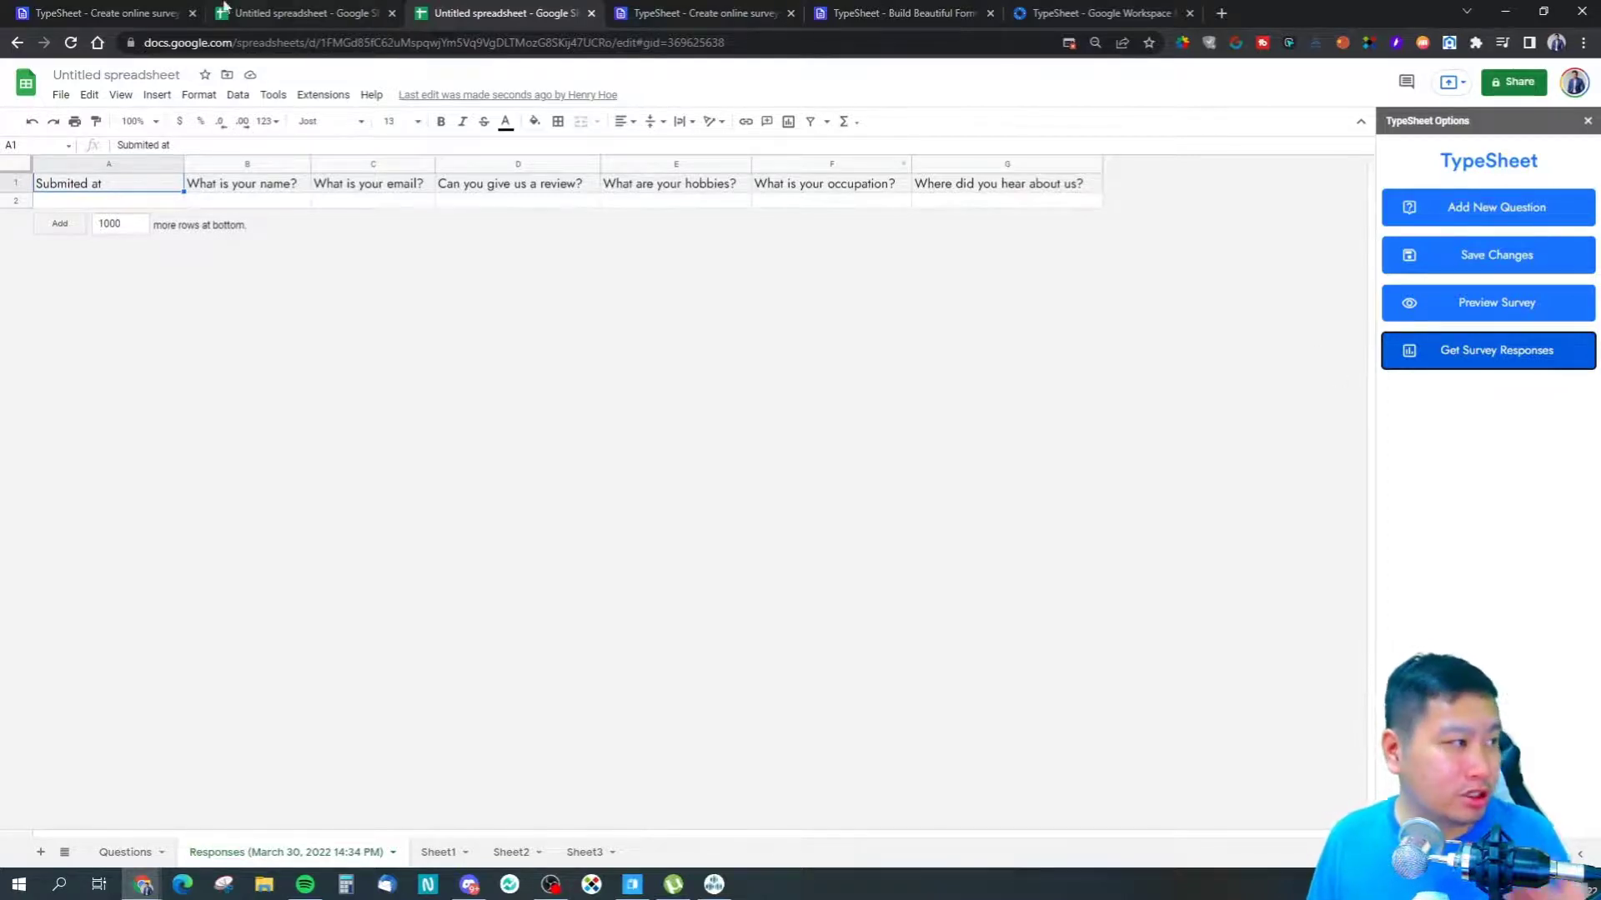
Examine the responses sheet's columns for submission time and each question, and recheck the preview and dashboard
left_click(171, 15)
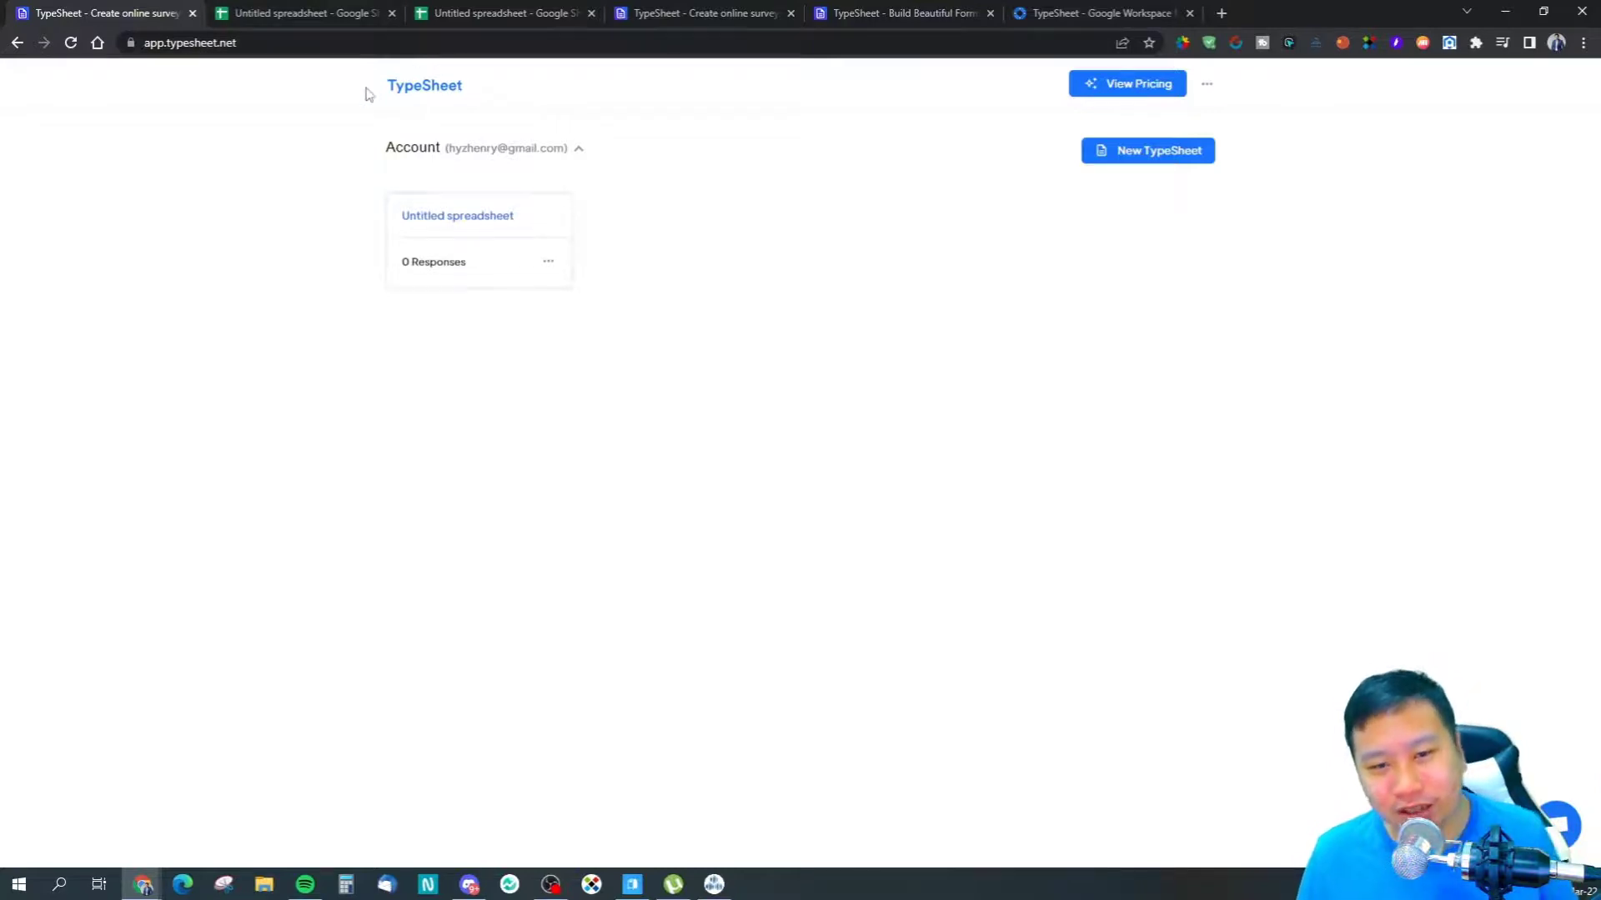
left_click(460, 8)
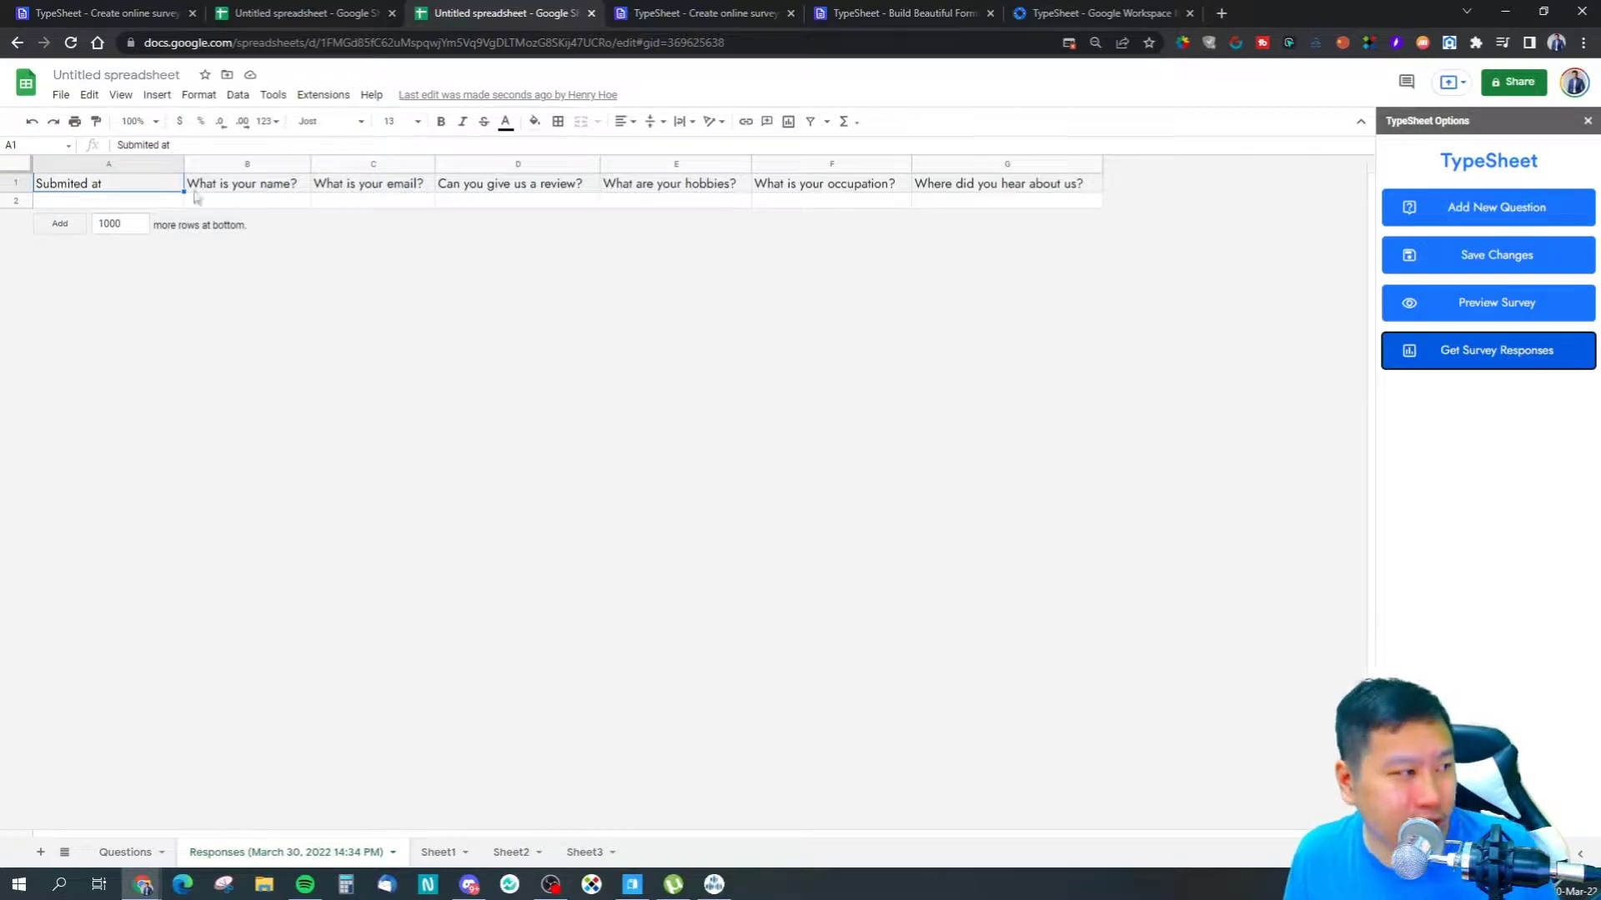
left_click(133, 202)
left_click(317, 188)
left_click(295, 199)
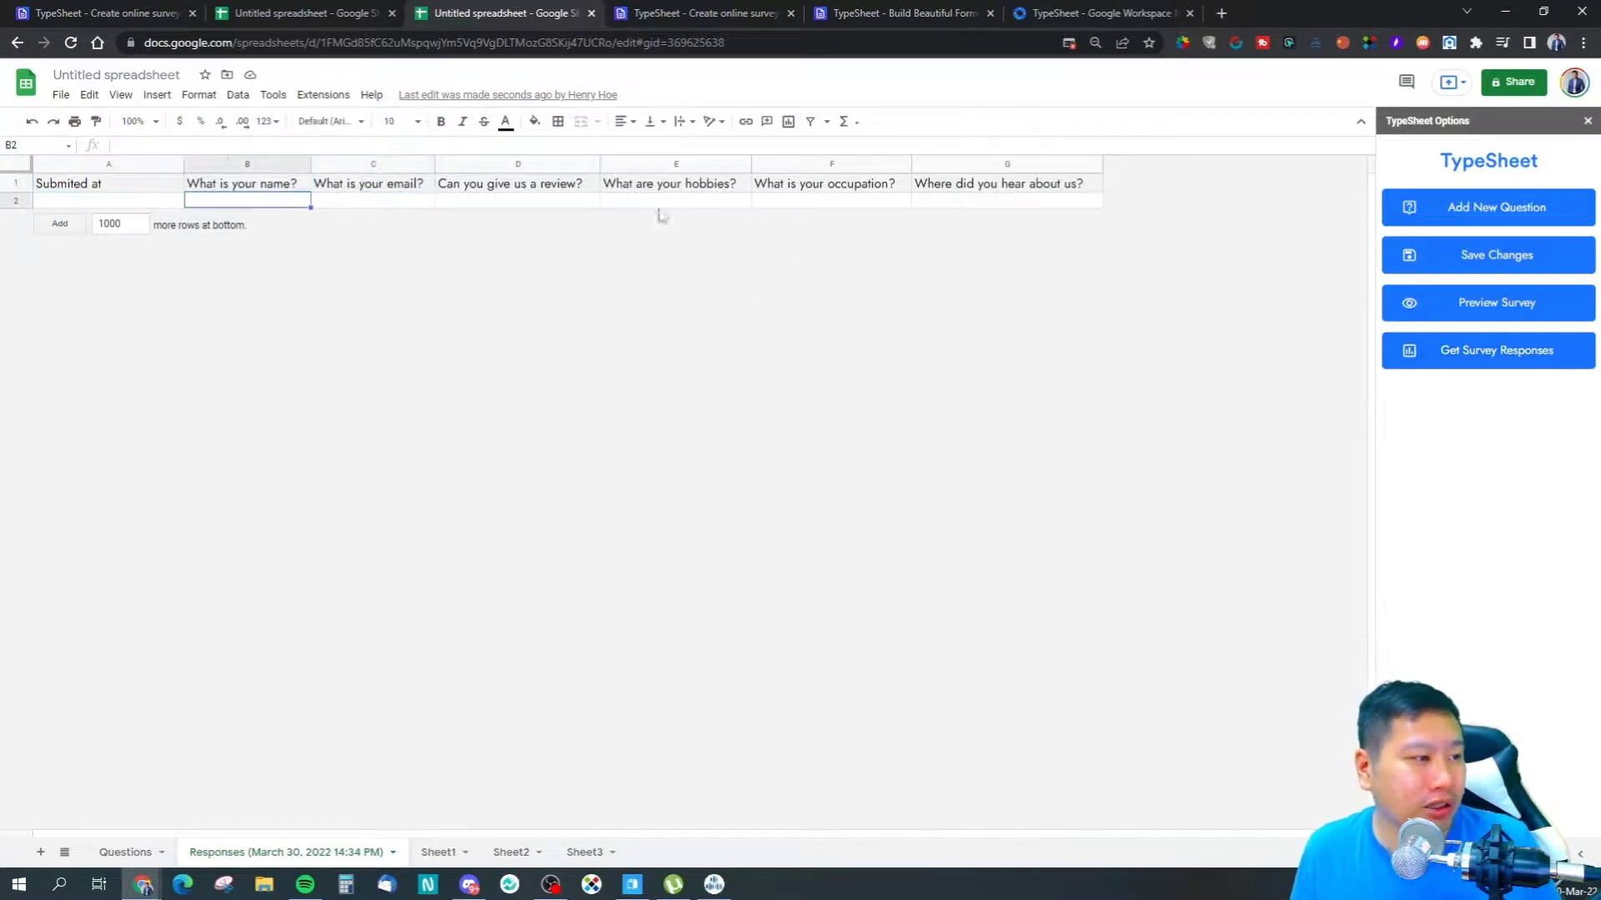
left_click(691, 10)
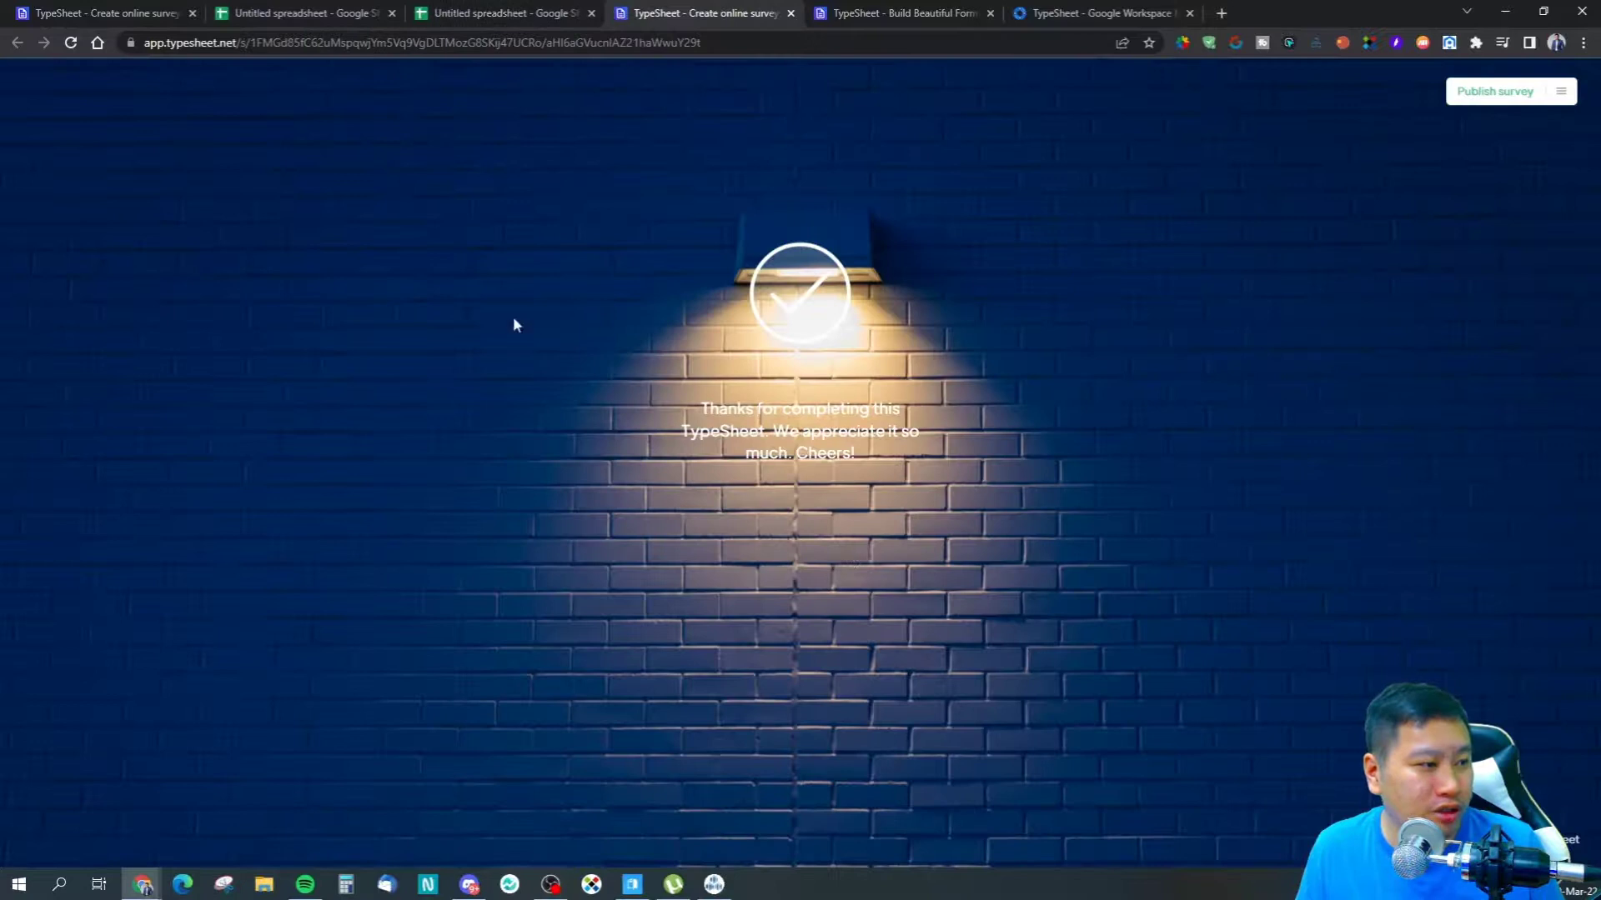
left_click(88, 11)
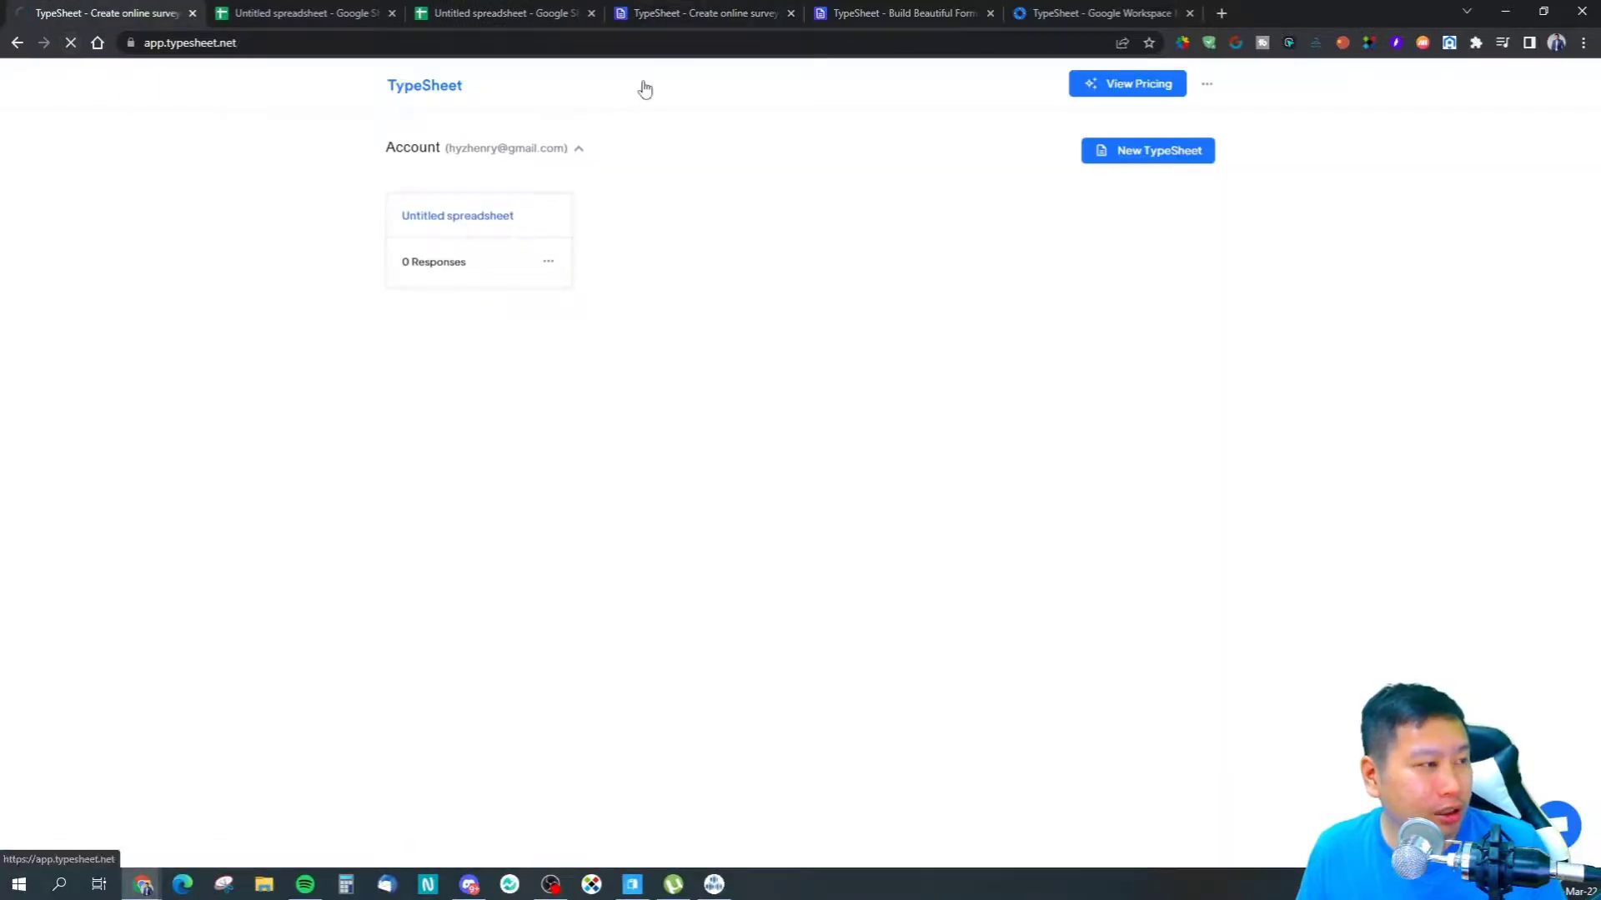
Try to load the survey preview from its address with the last path segment removed
left_click(680, 10)
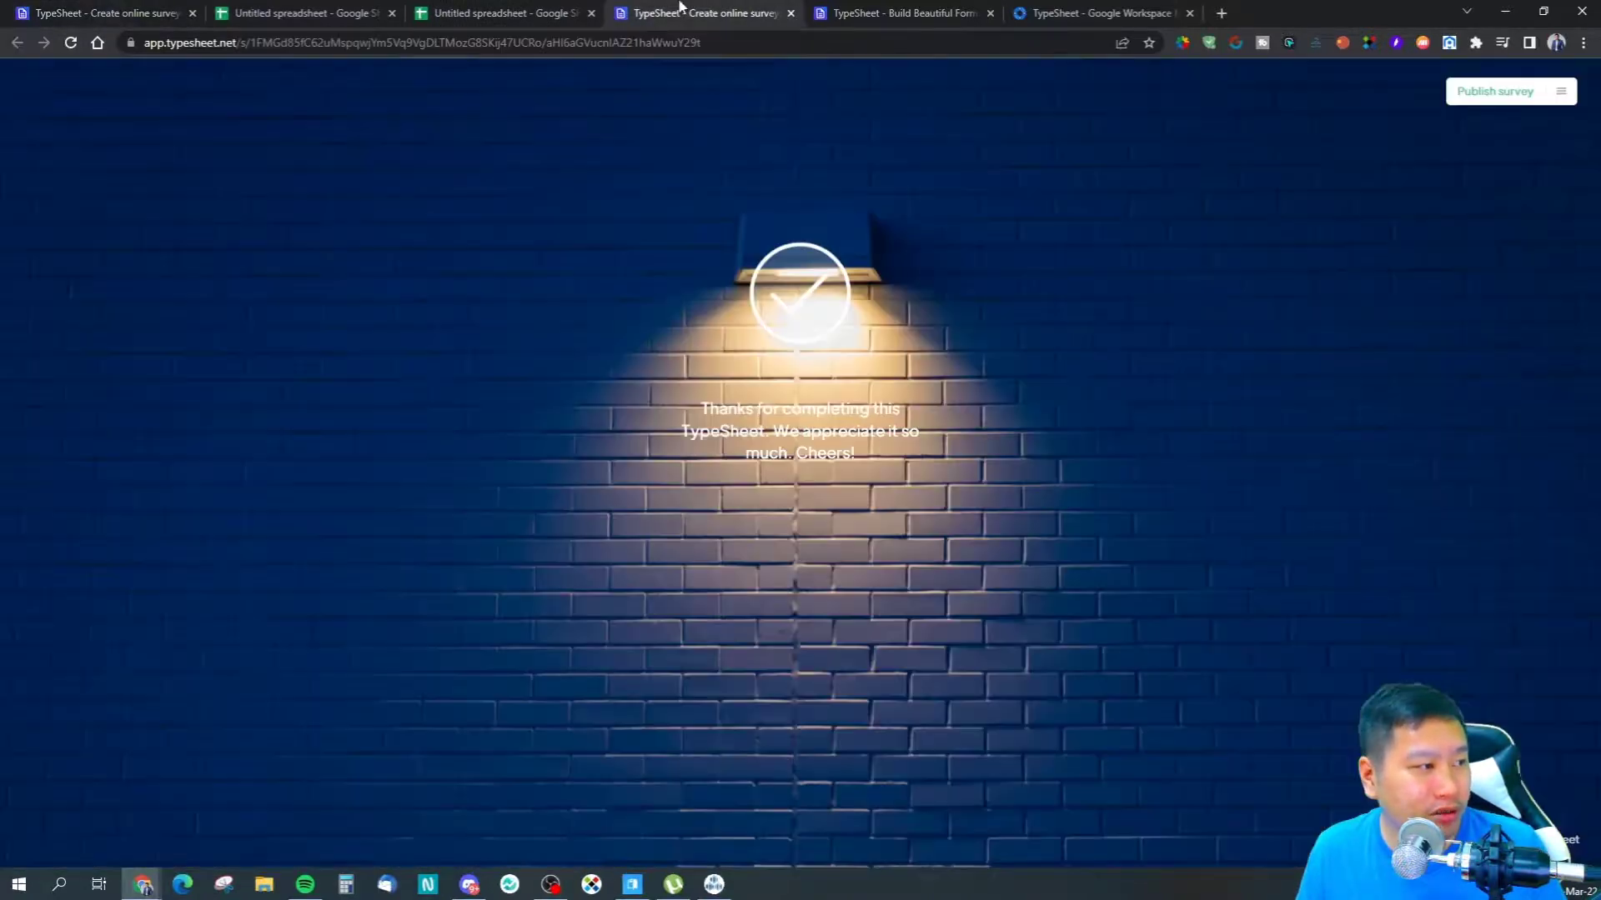
left_click(697, 43)
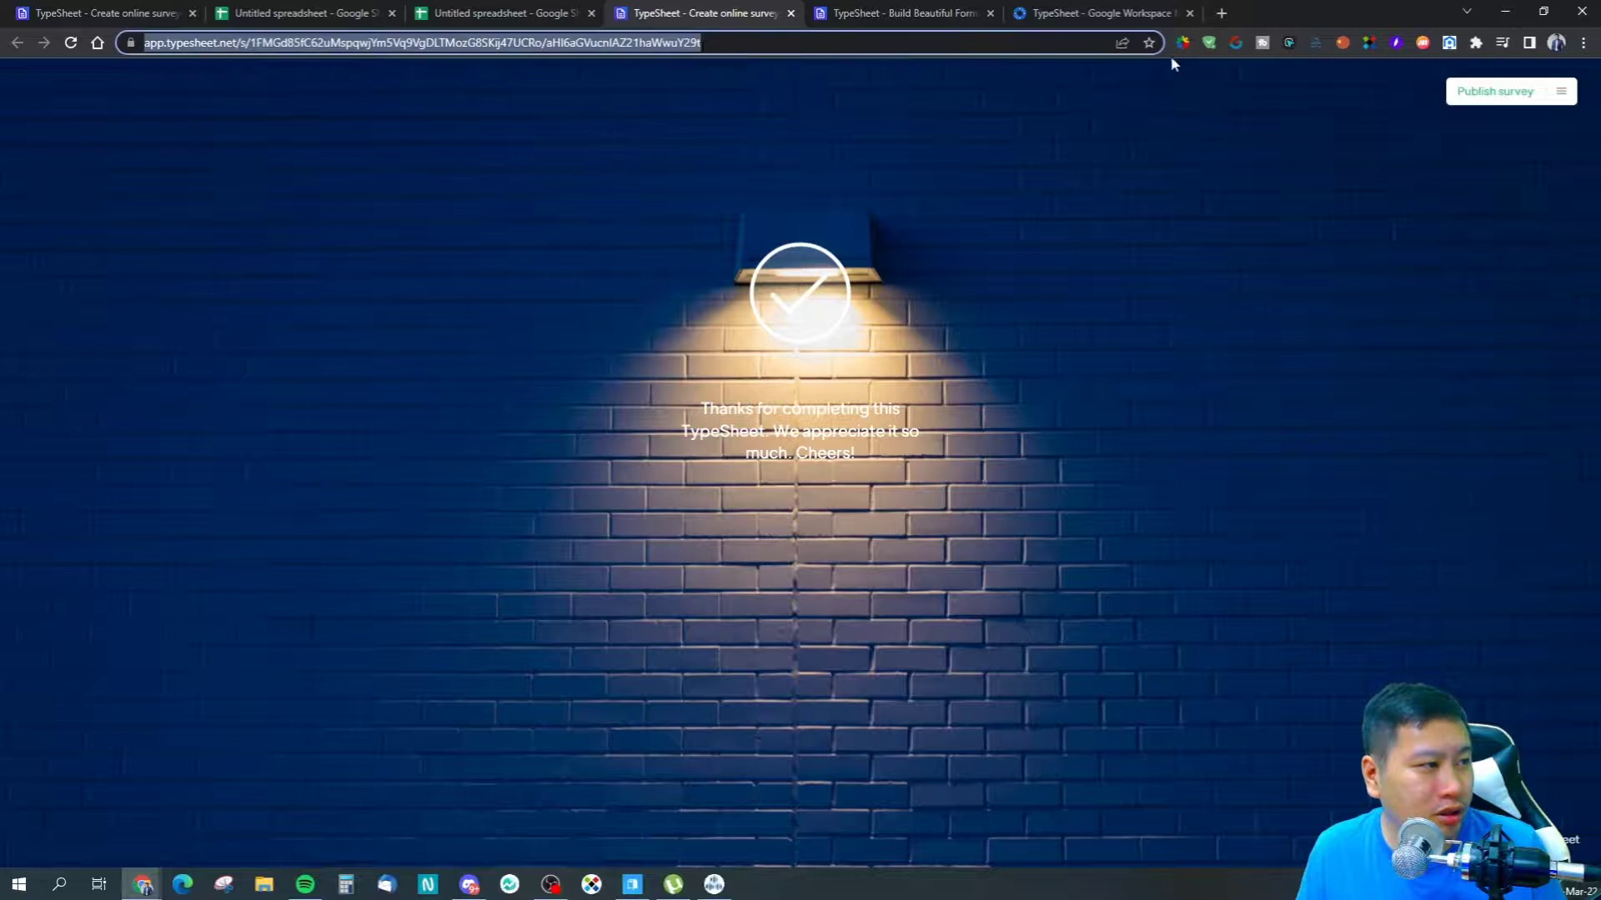
left_click(682, 41)
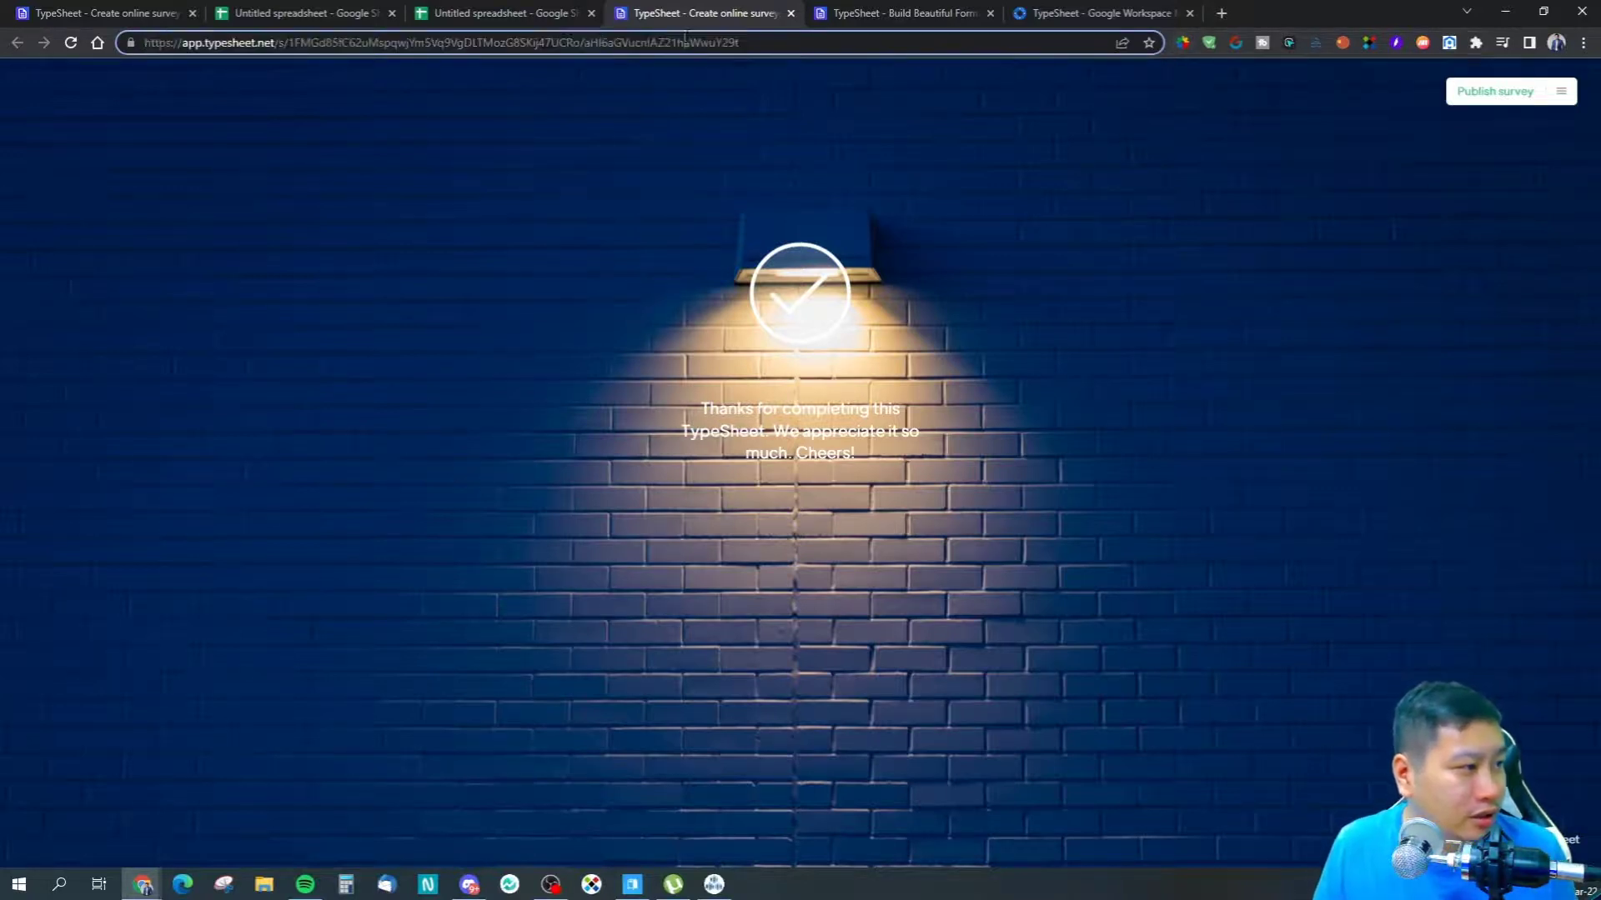
left_click_drag(738, 43, 581, 43)
key("BackSpace")
key("Return")
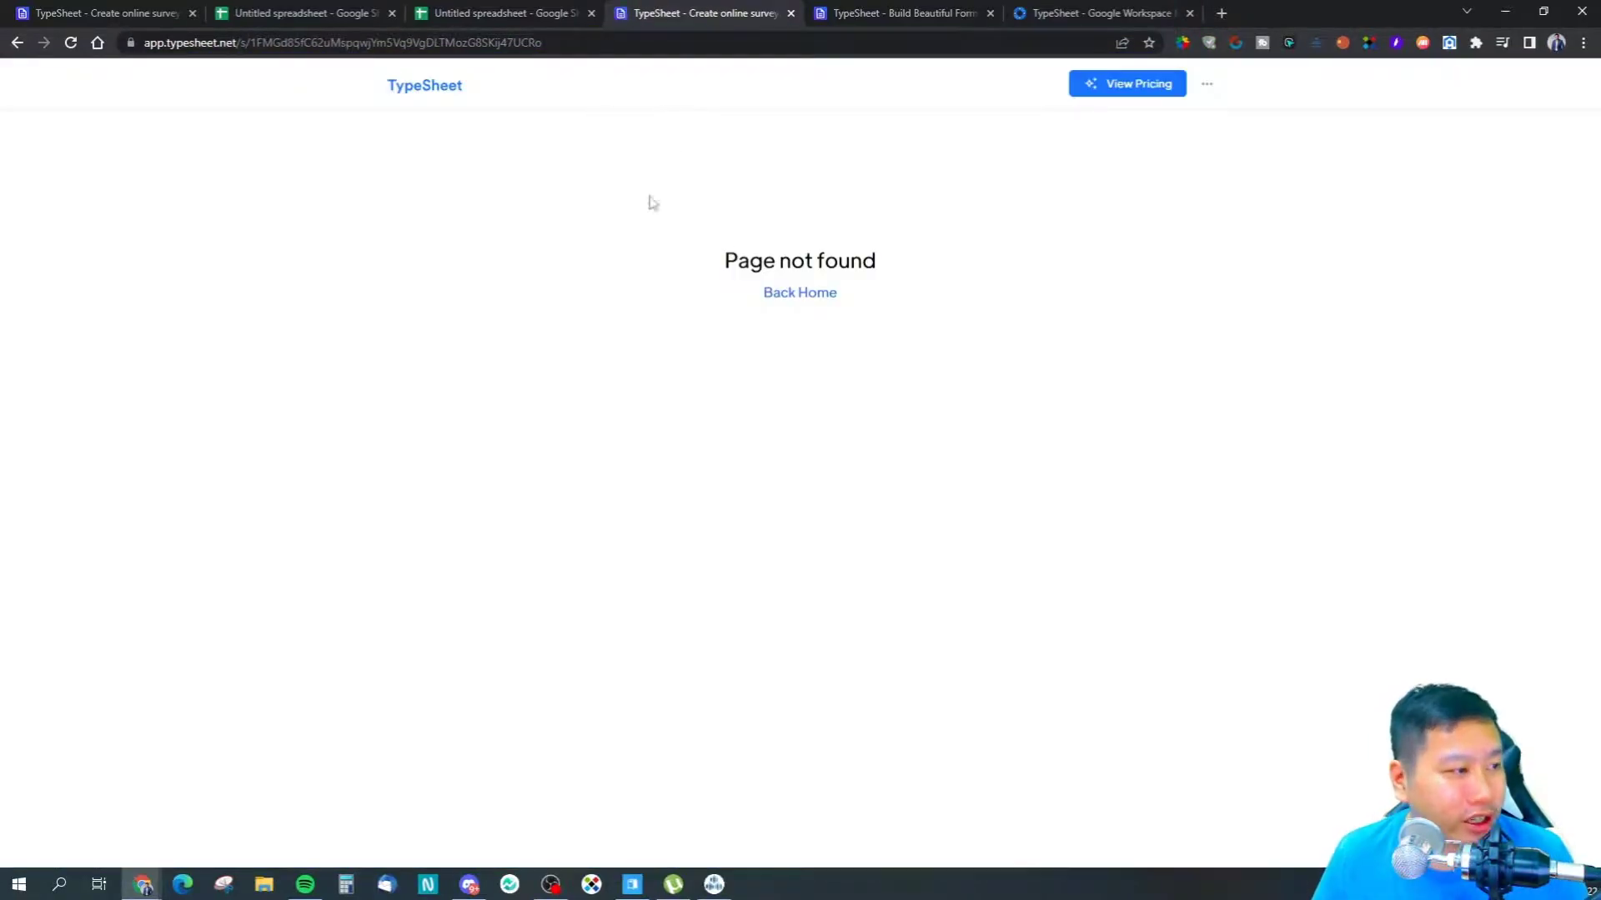
Return to the TypeSheet dashboard, open the Untitled spreadsheet survey and close the extra dashboard tab
left_click(455, 93)
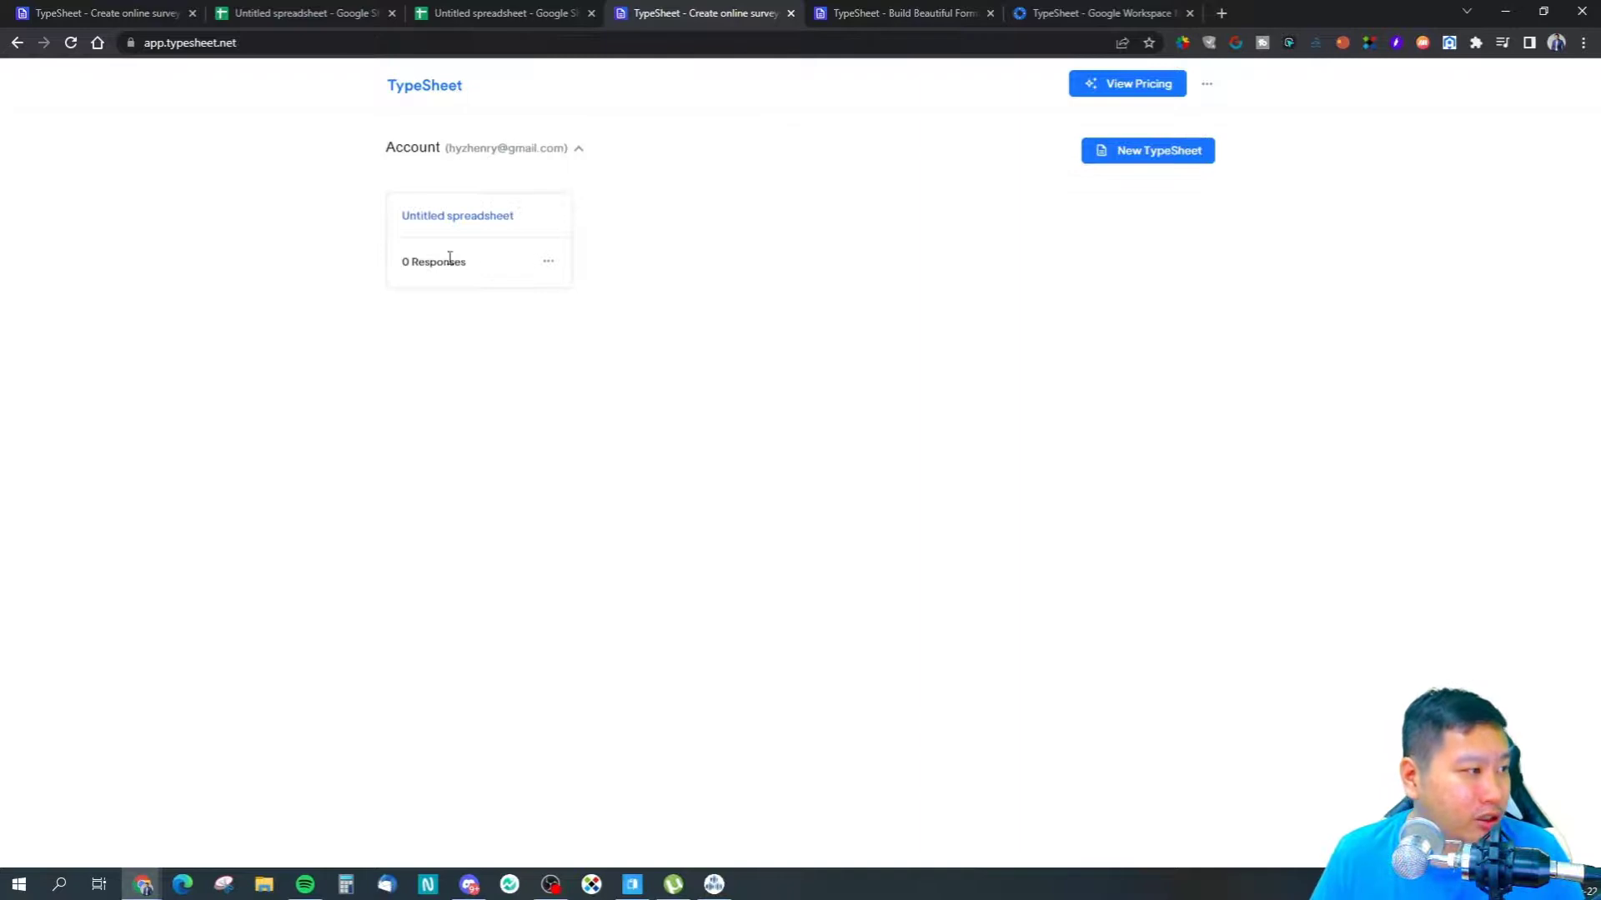
left_click(458, 219)
left_click(734, 14)
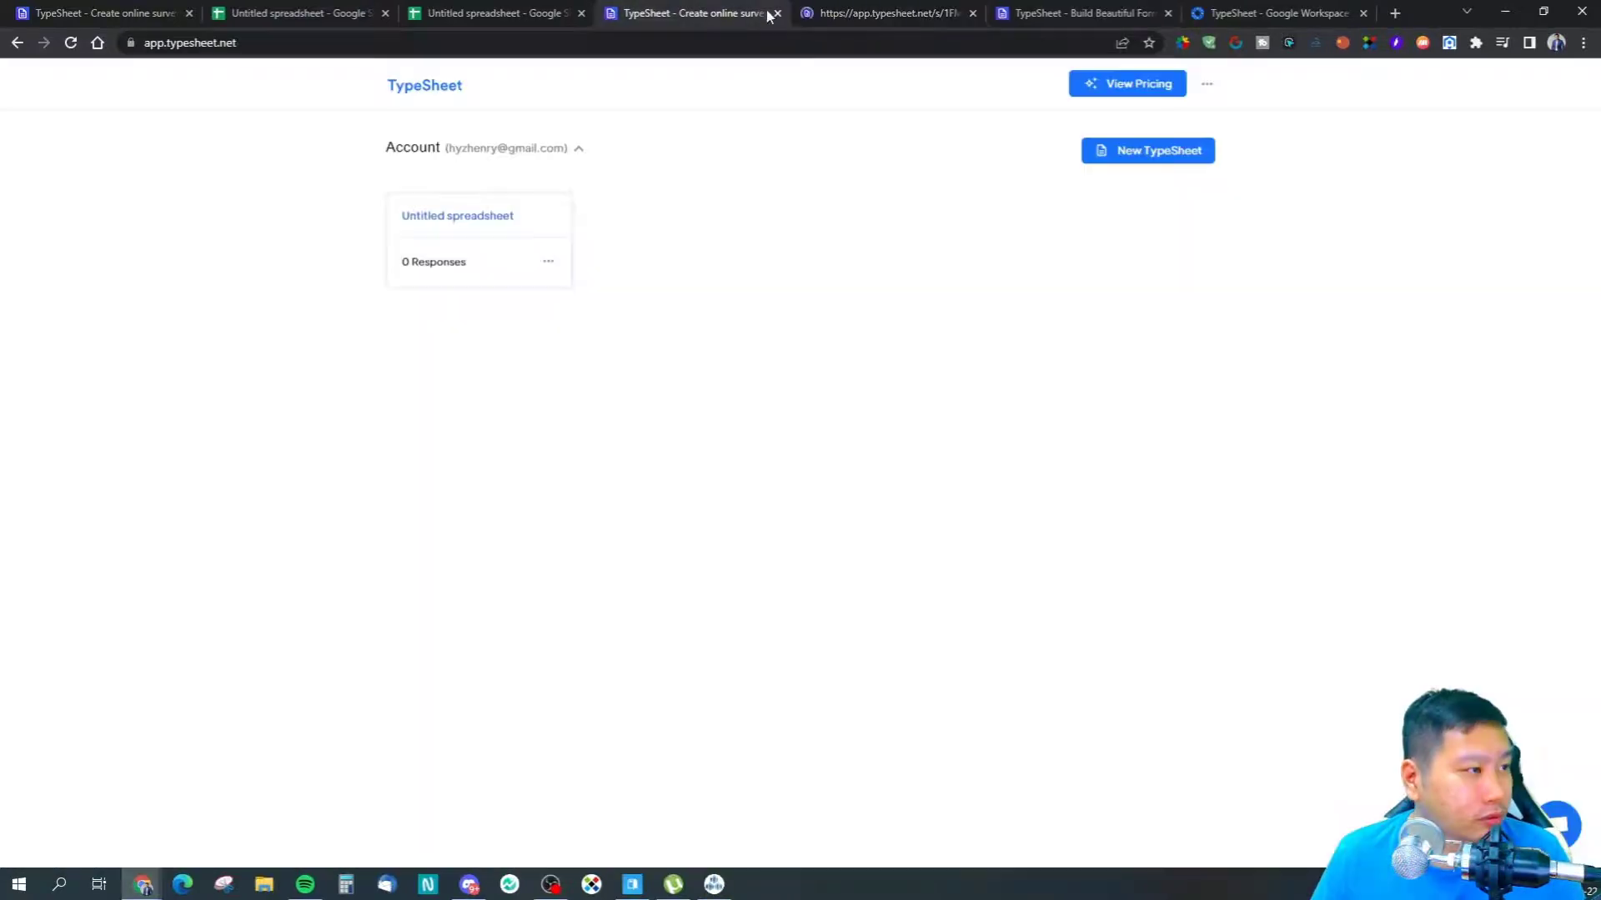
left_click(777, 12)
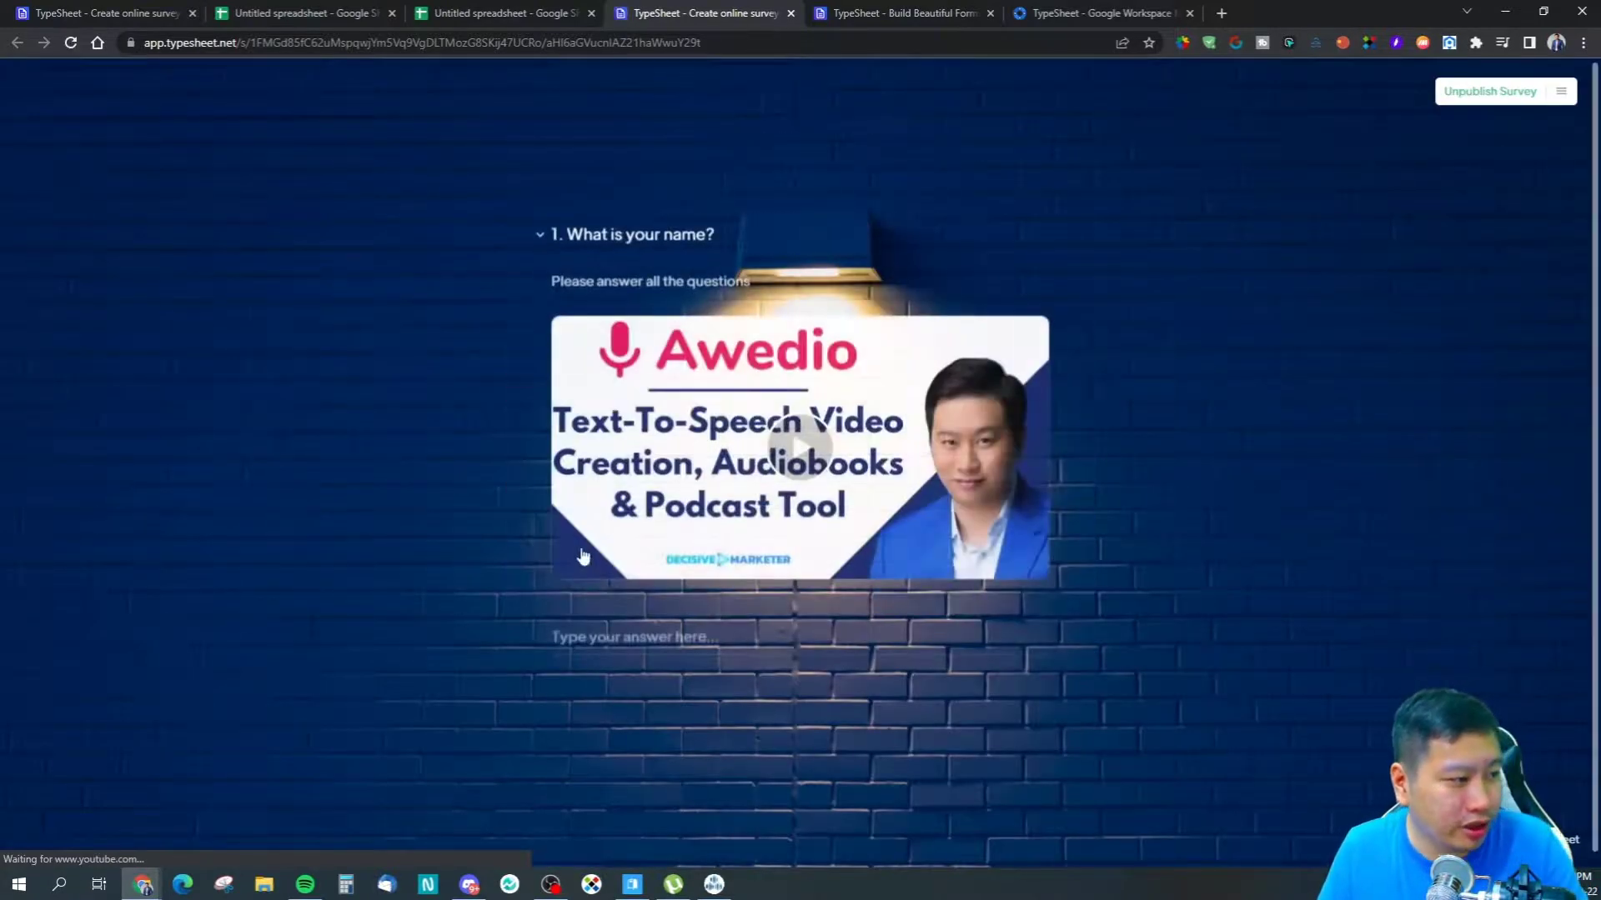
Answer the survey's name, email and review questions with placeholder text
type("rtyt")
left_click(1016, 724)
left_click(567, 304)
type("jytf")
left_click(1028, 391)
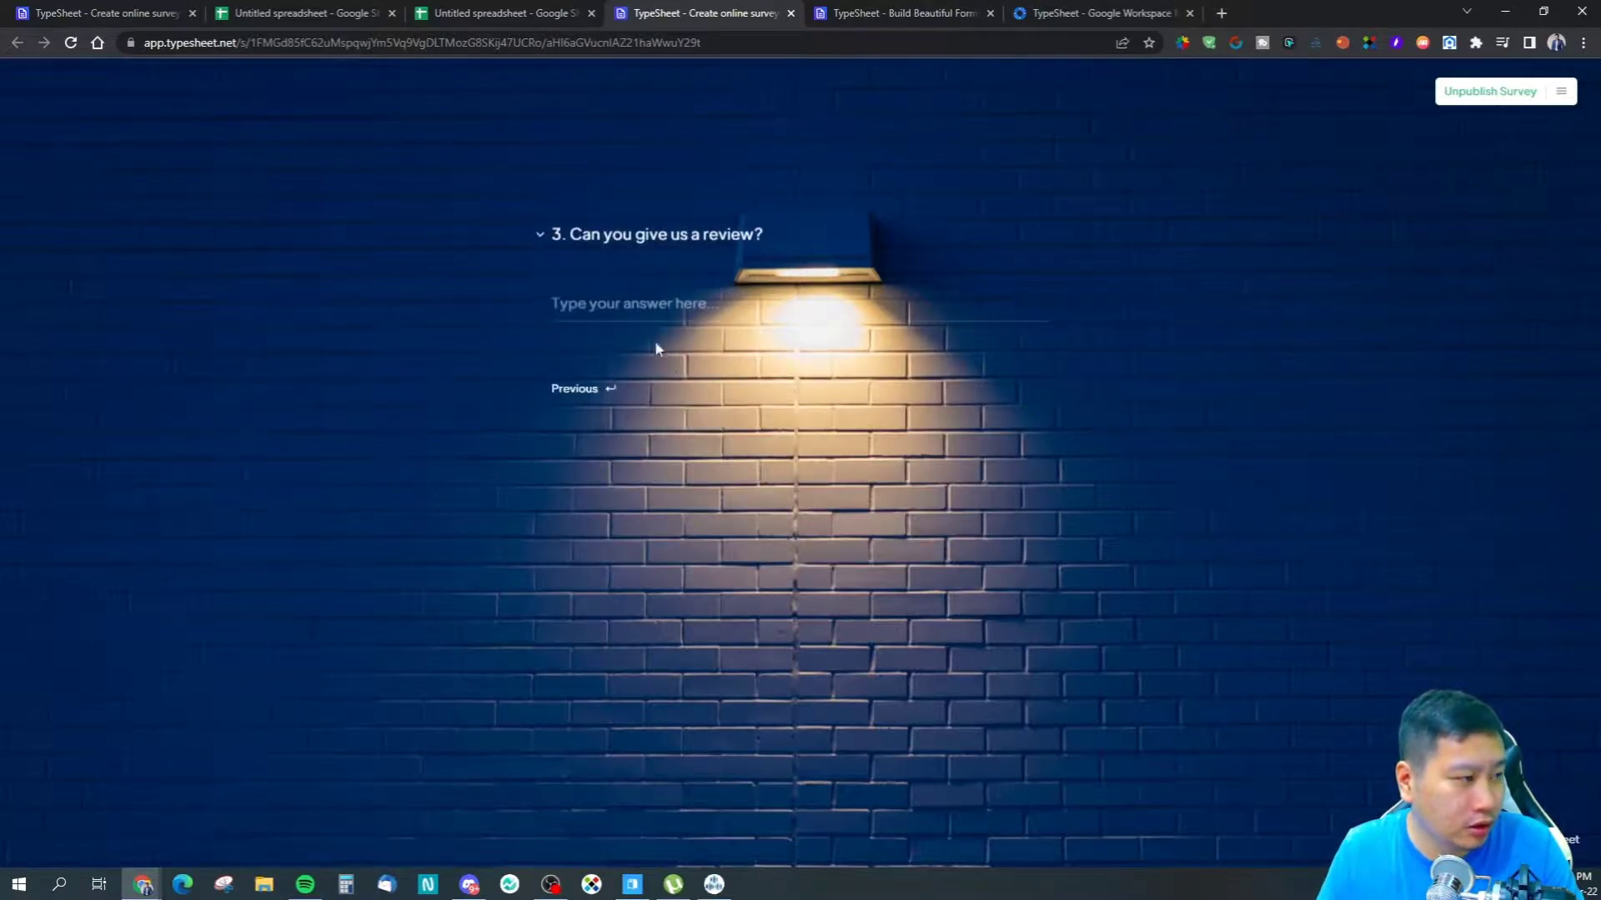
type("ytyt")
left_click(1033, 394)
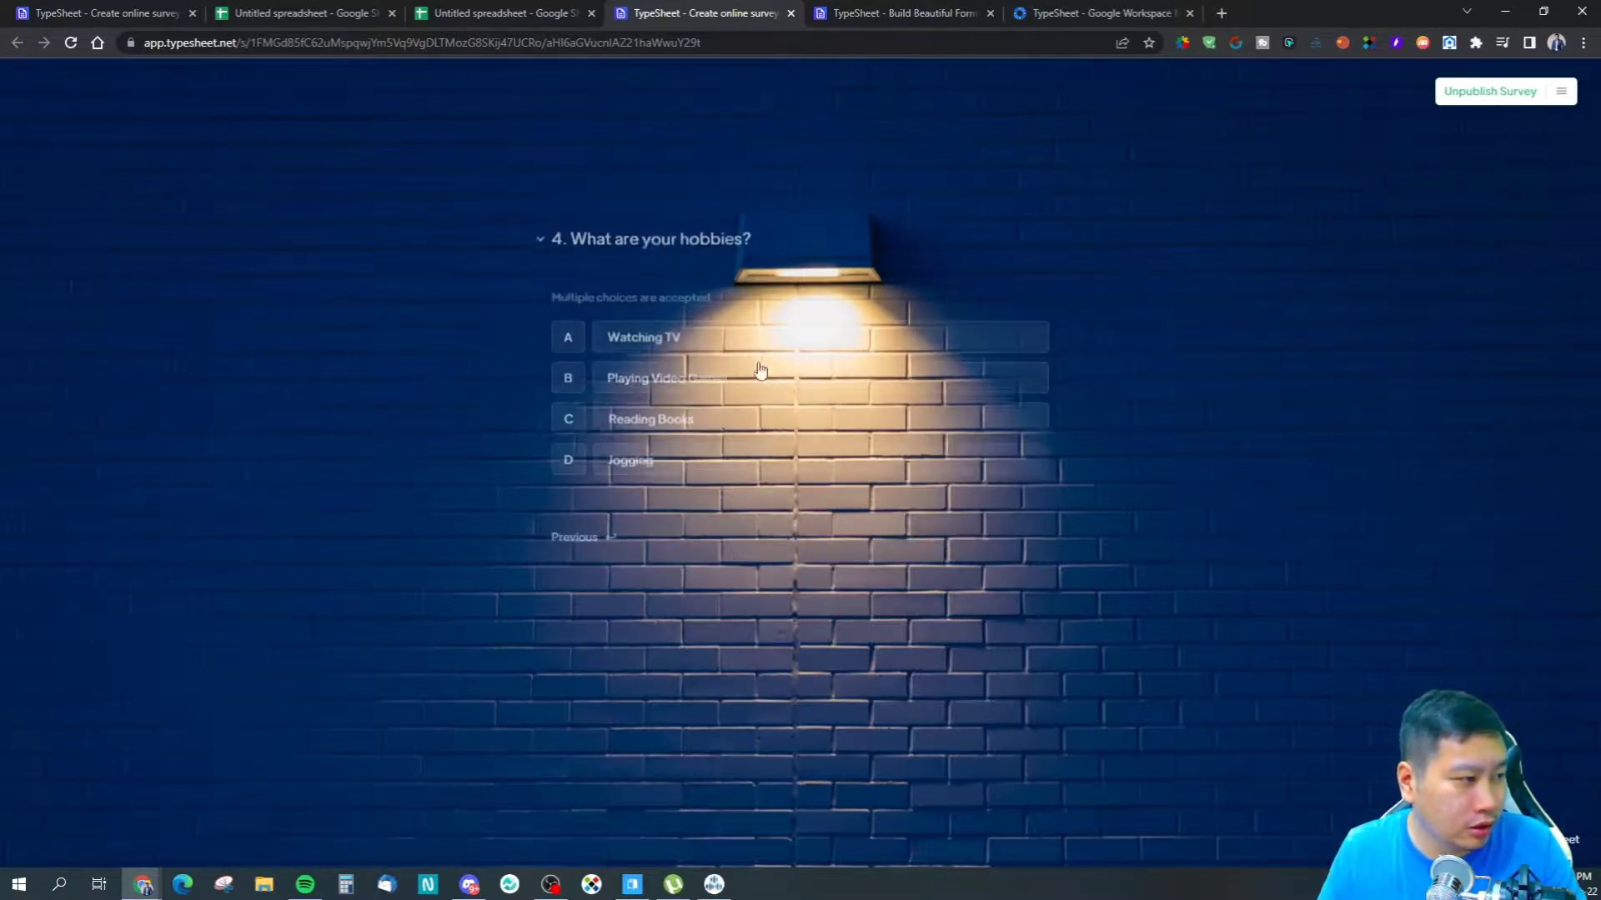
Choose Watching TV and Playing Video Games as hobbies and Entrepreneur as occupation, pick a referral source and submit the survey
left_click(676, 334)
left_click(676, 372)
left_click(1010, 537)
left_click(658, 303)
left_click(1003, 467)
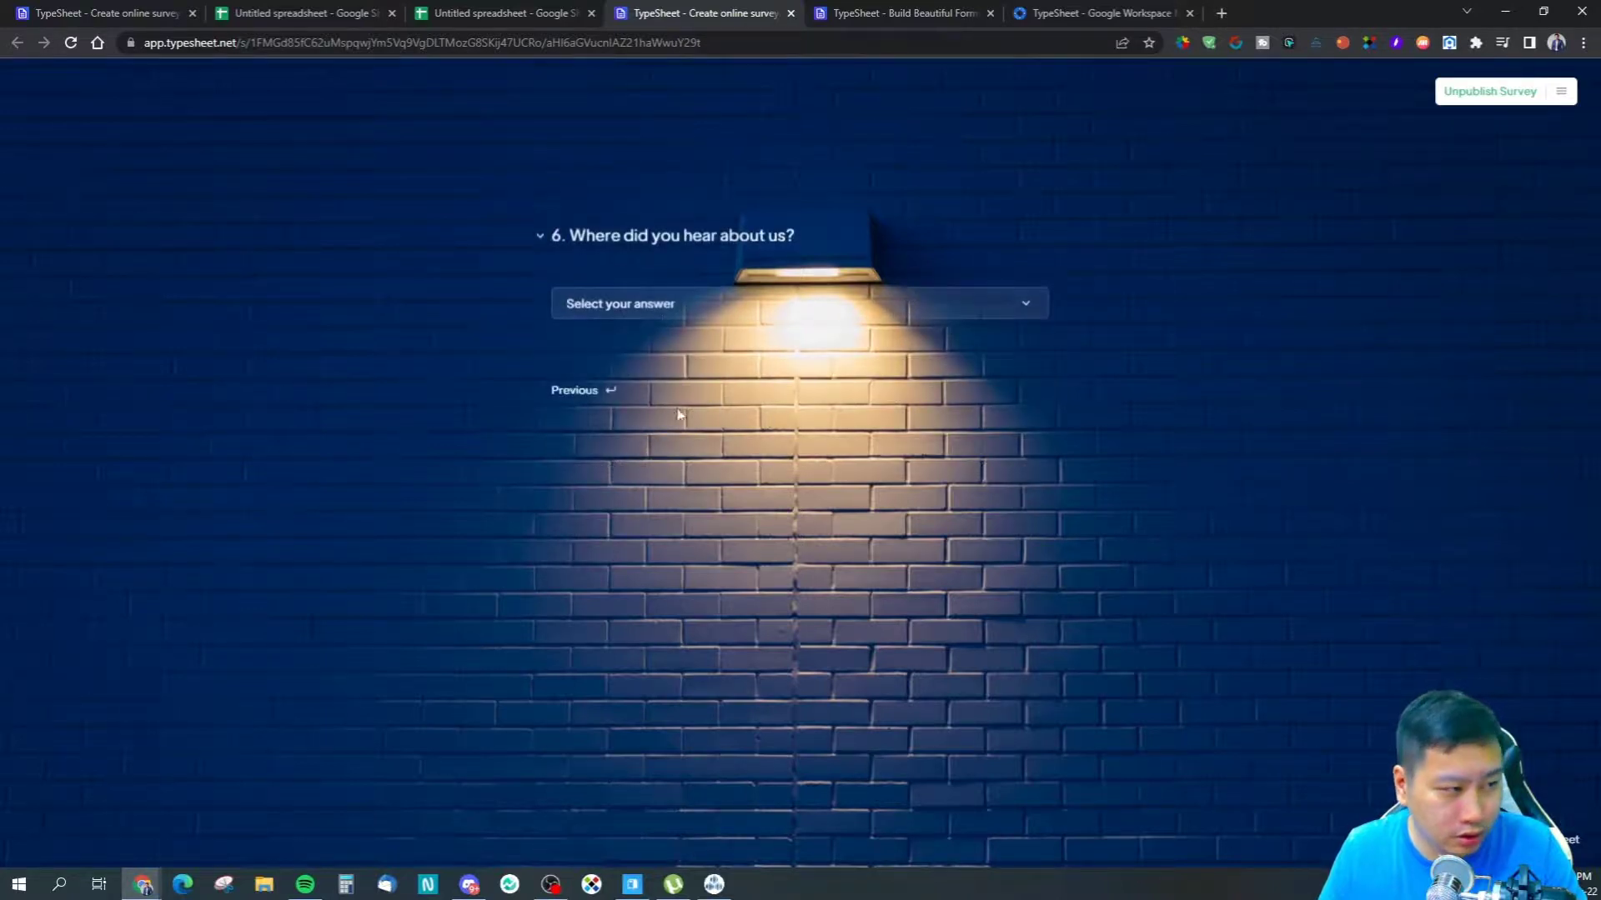
left_click(641, 366)
key("Return")
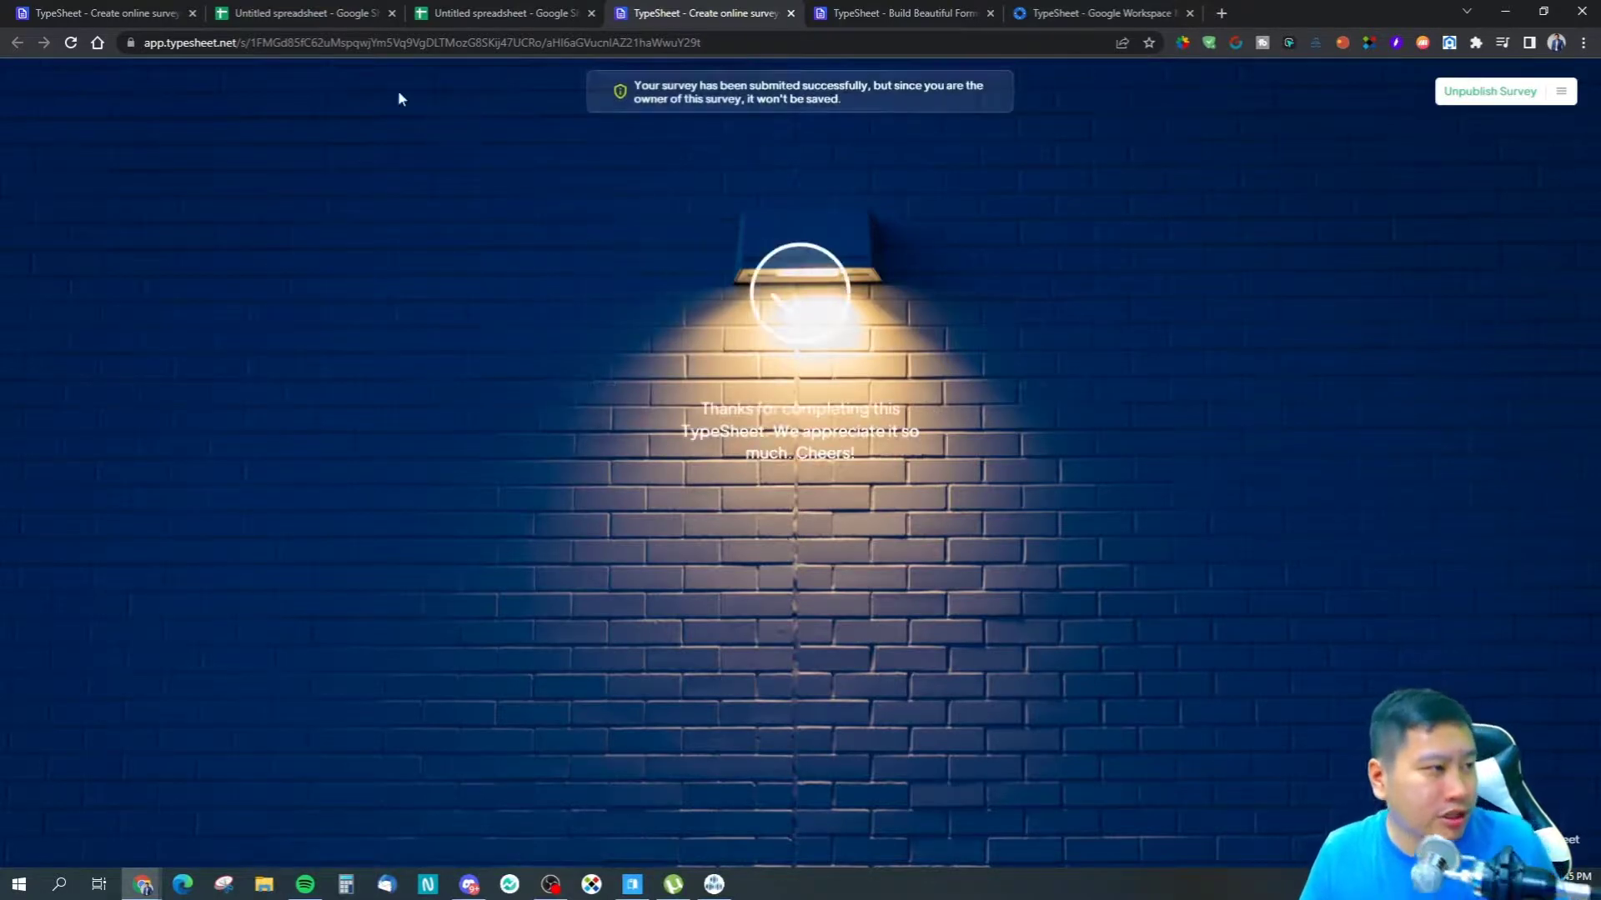
Check the dashboard for the submitted response, and rename the survey's spreadsheet as TypeSheet Test
left_click(87, 10)
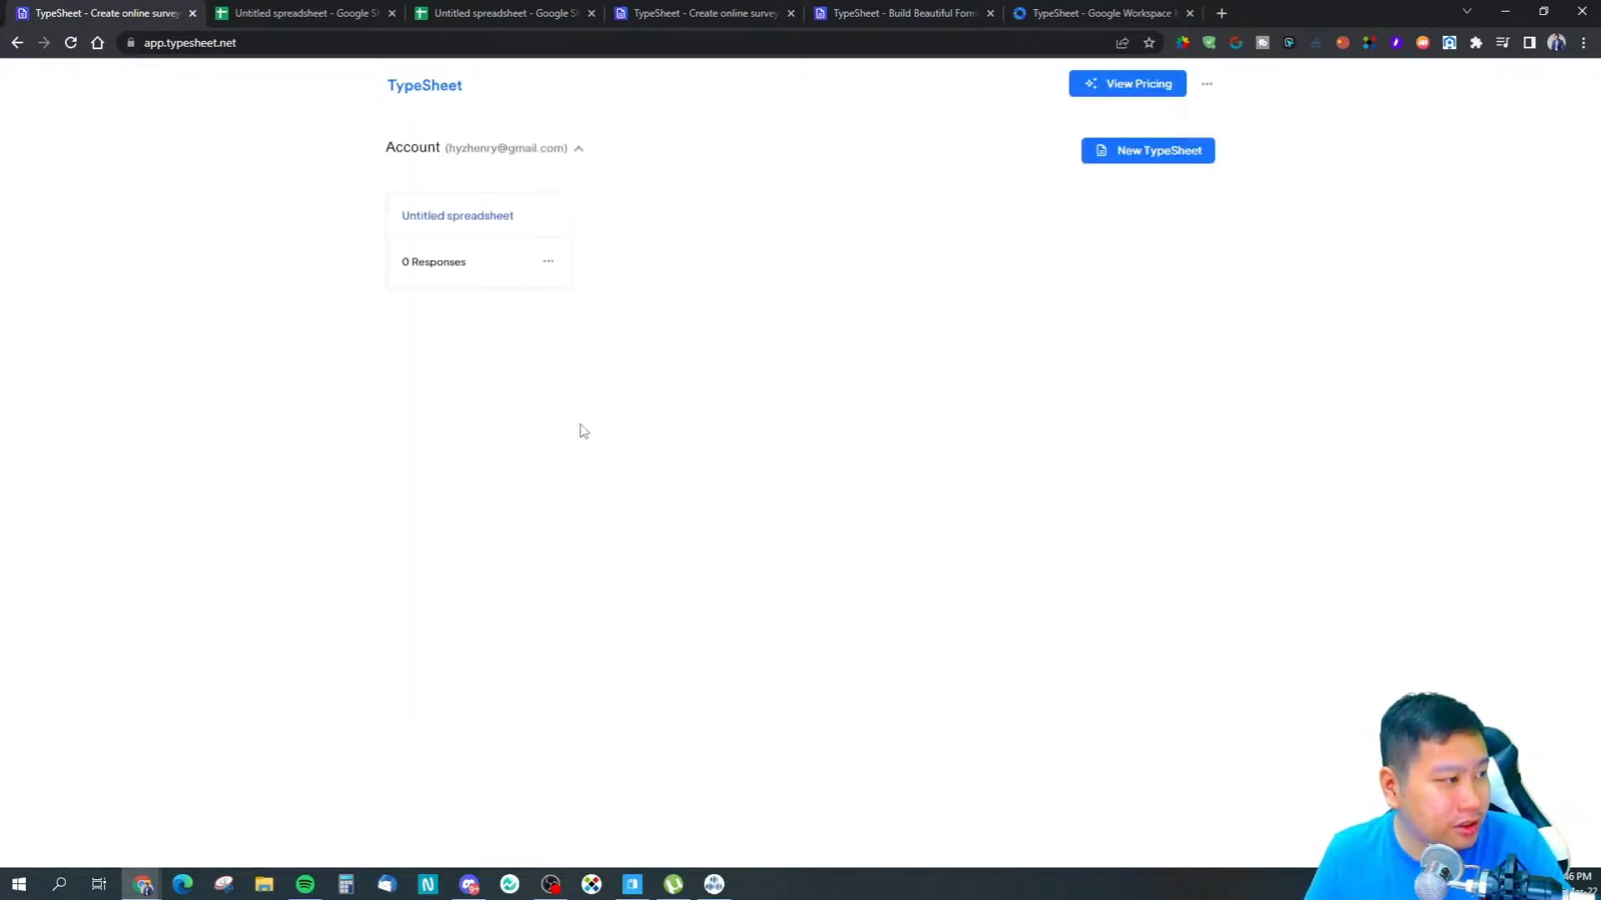
left_click(700, 13)
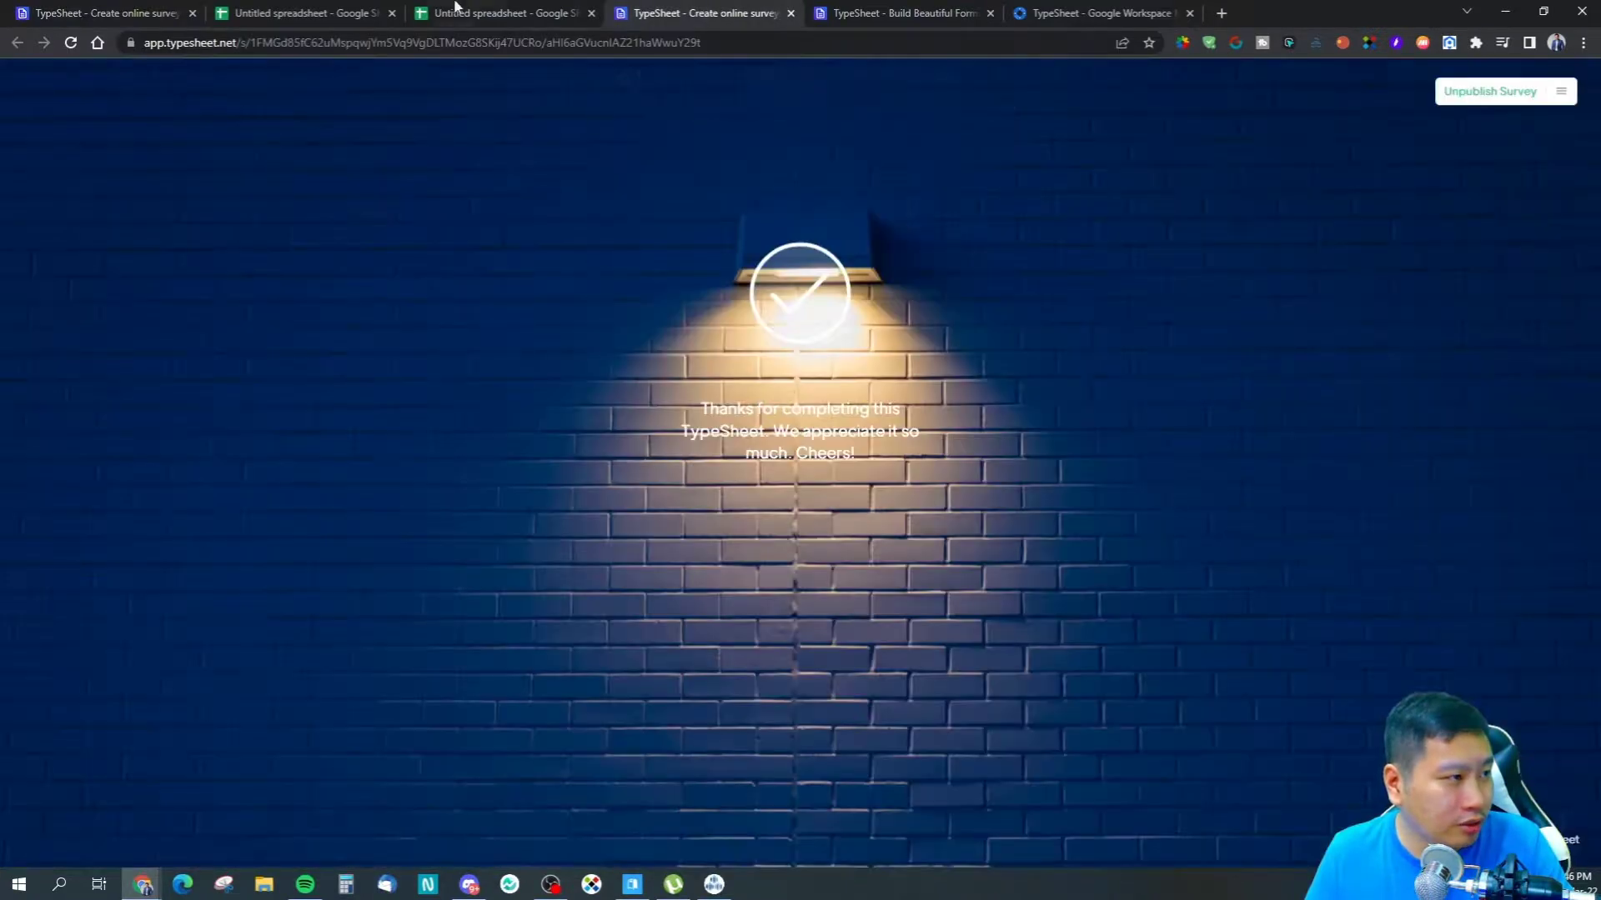
left_click(461, 10)
left_click(118, 76)
left_click(204, 43)
left_click(149, 74)
type("TypeSh")
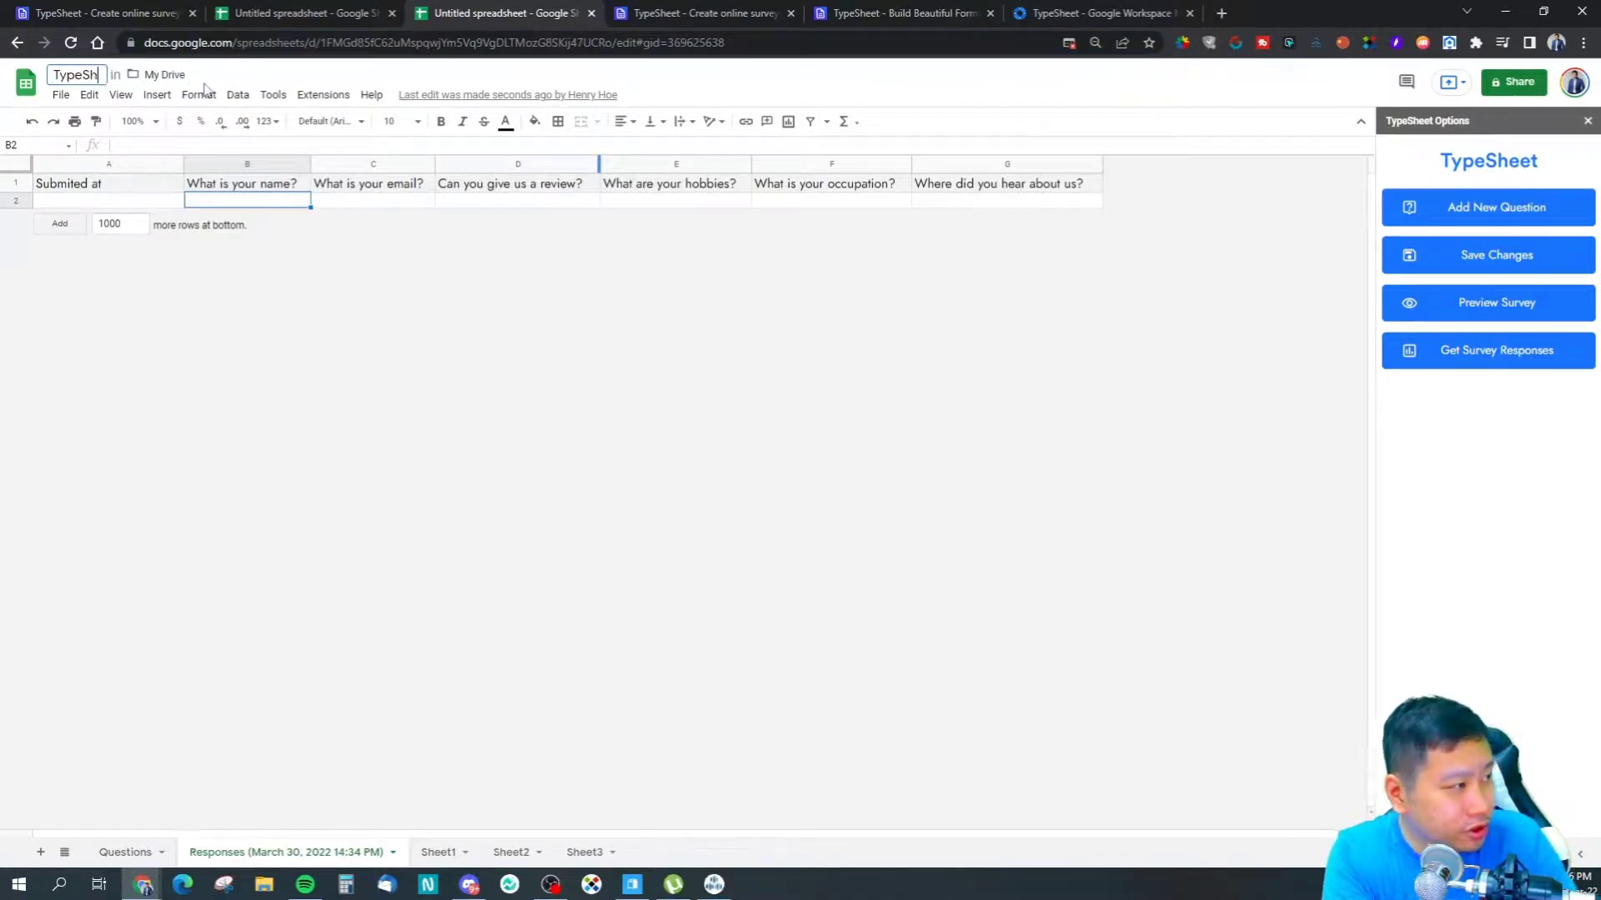
type("eet Test")
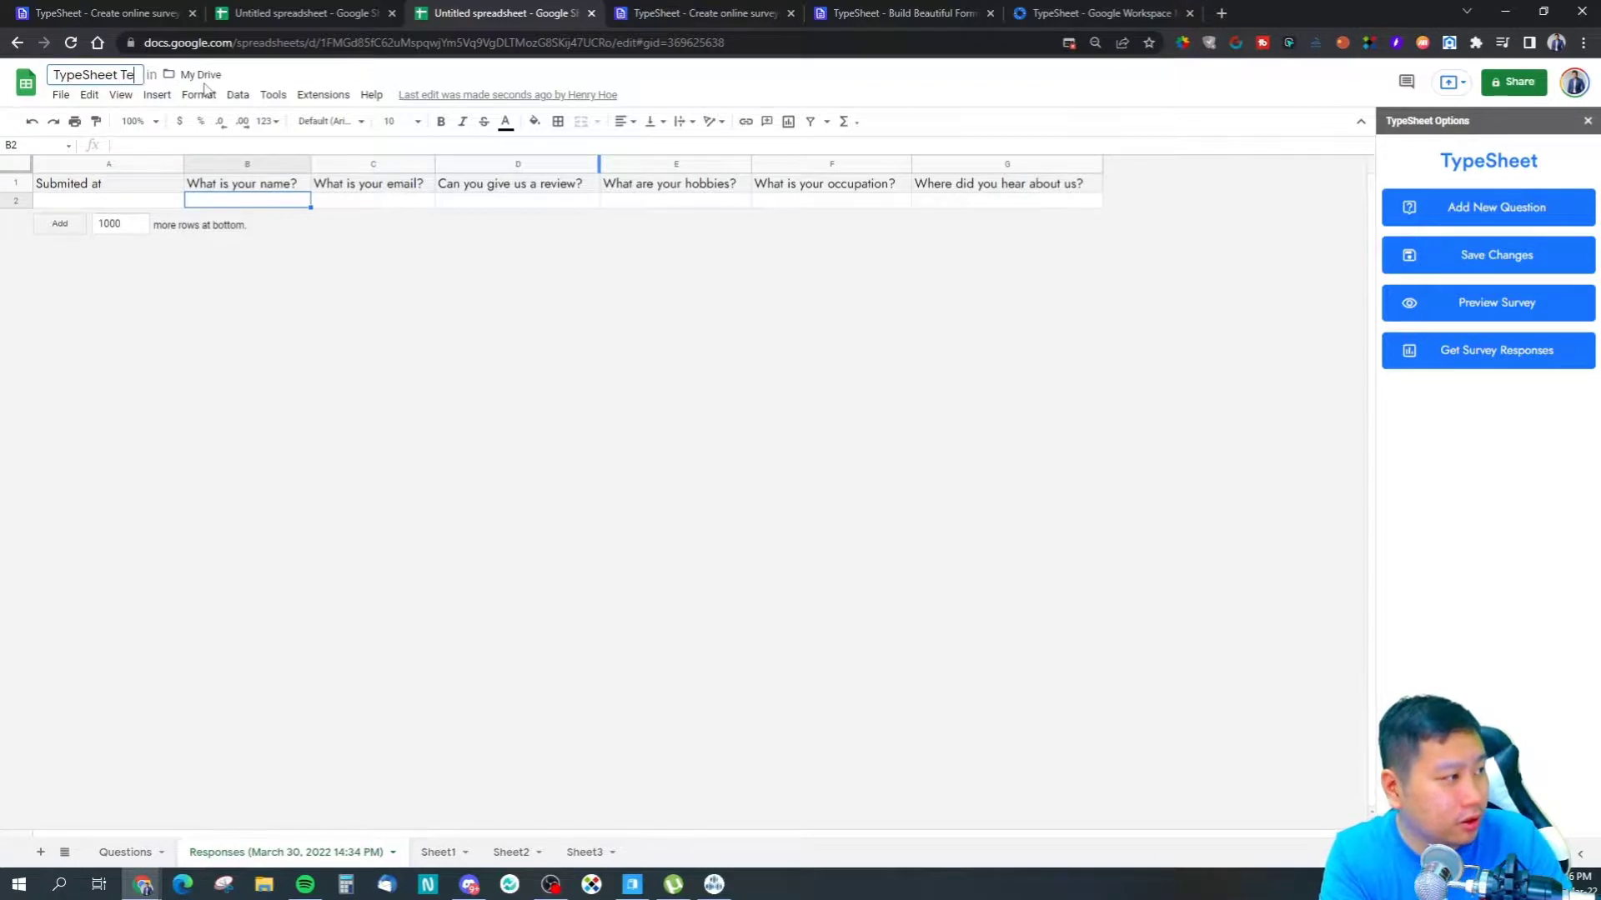
left_click(357, 327)
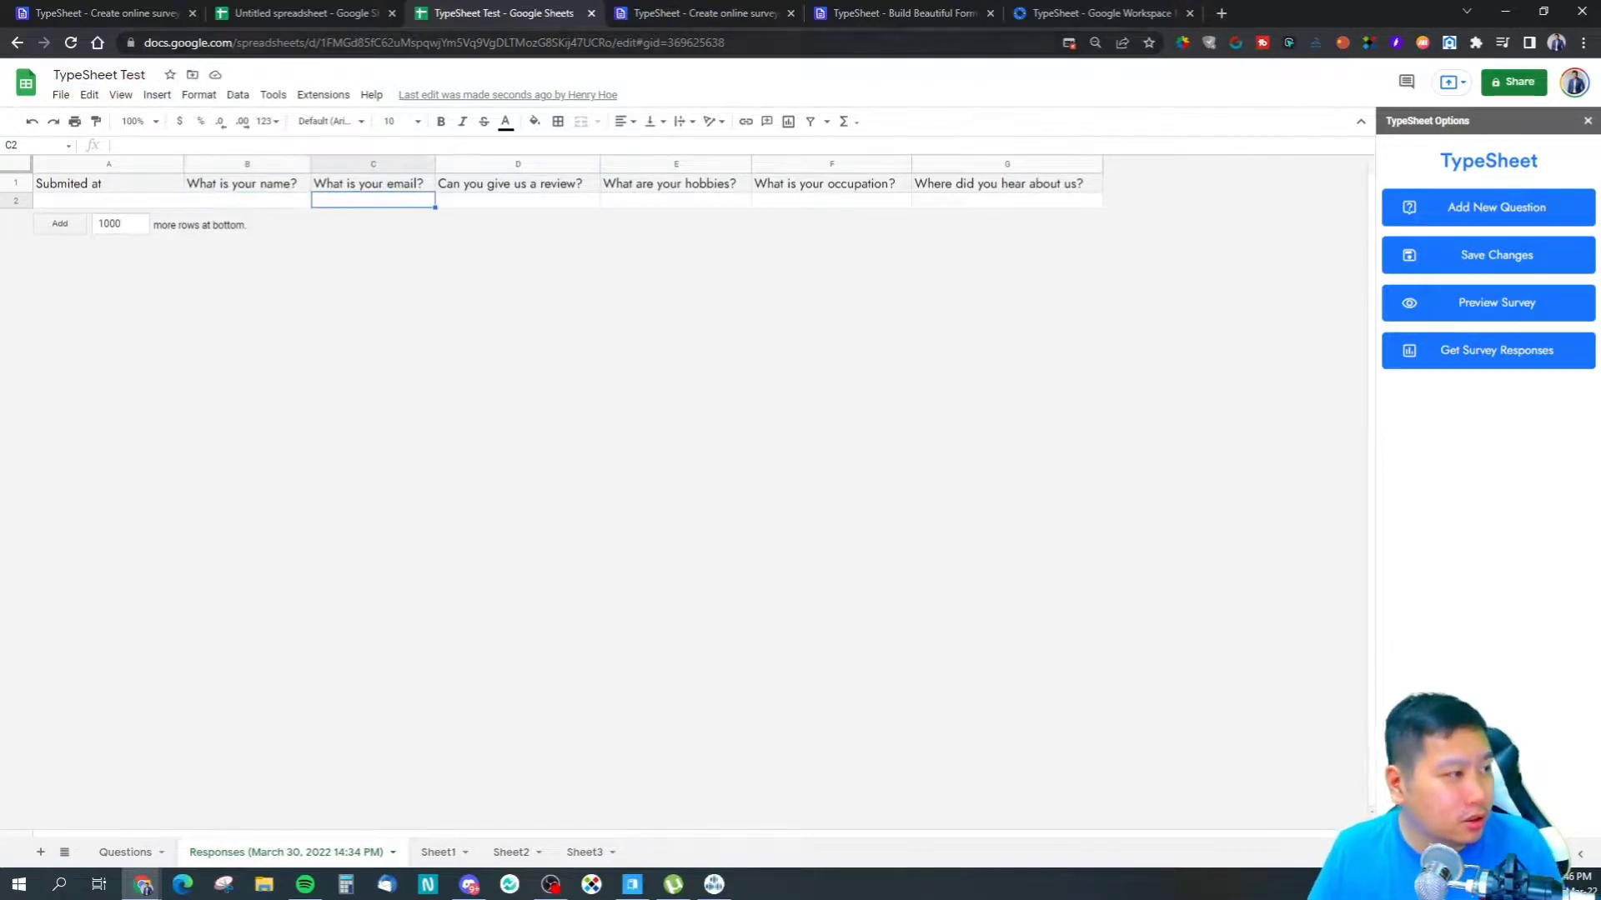
Reload the TypeSheet dashboard and check the survey's name, response count and published options
left_click(107, 12)
key("F5")
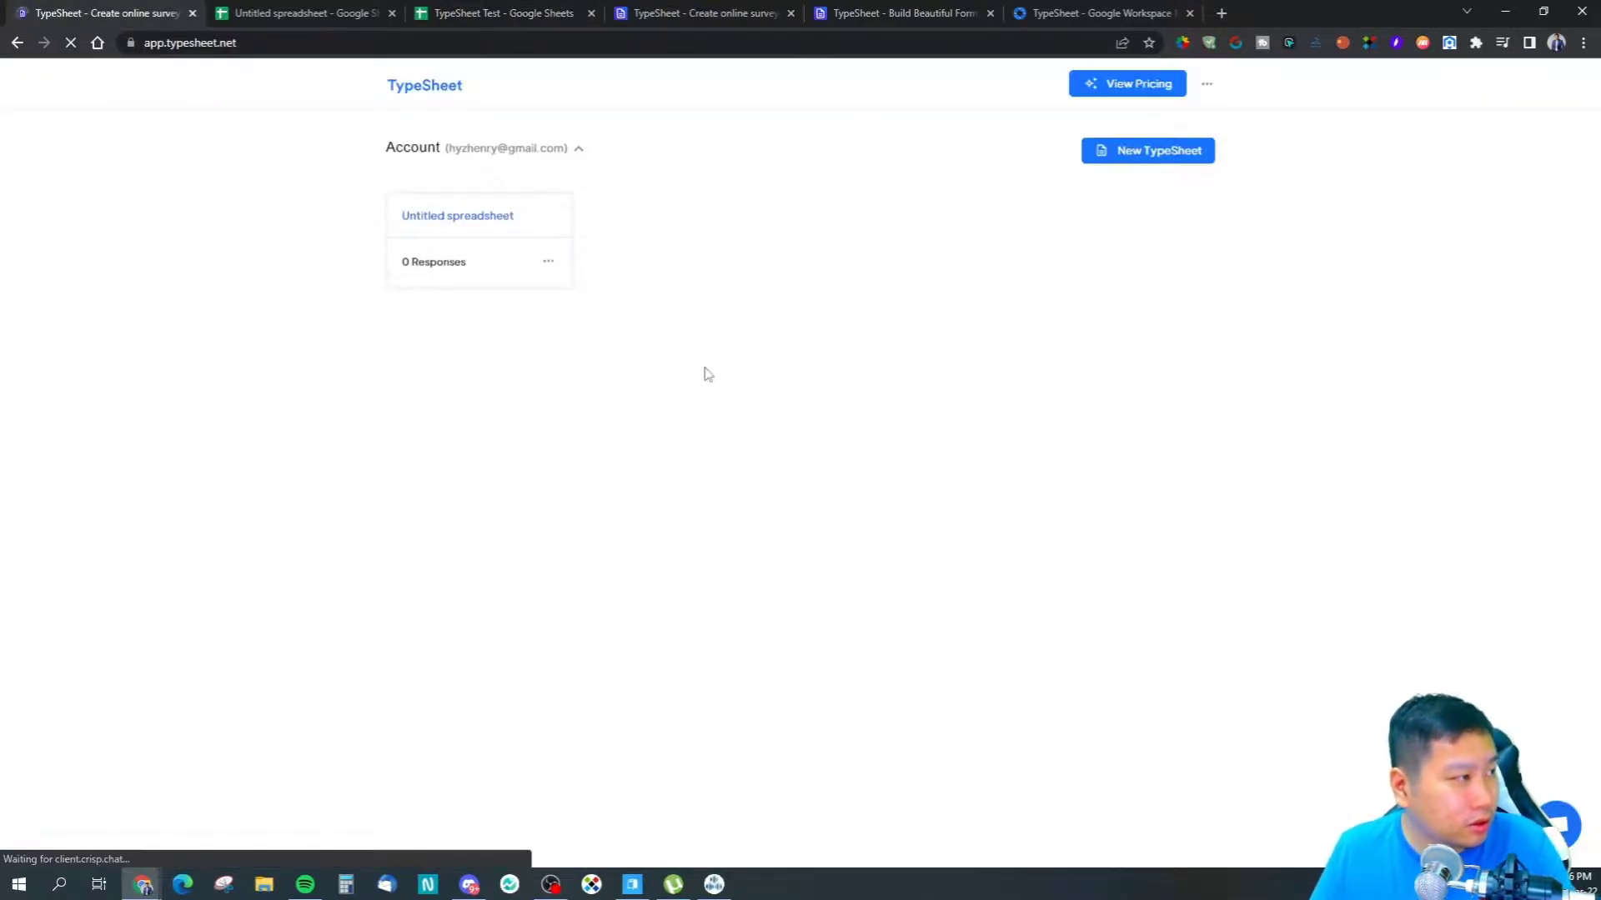
left_click(548, 262)
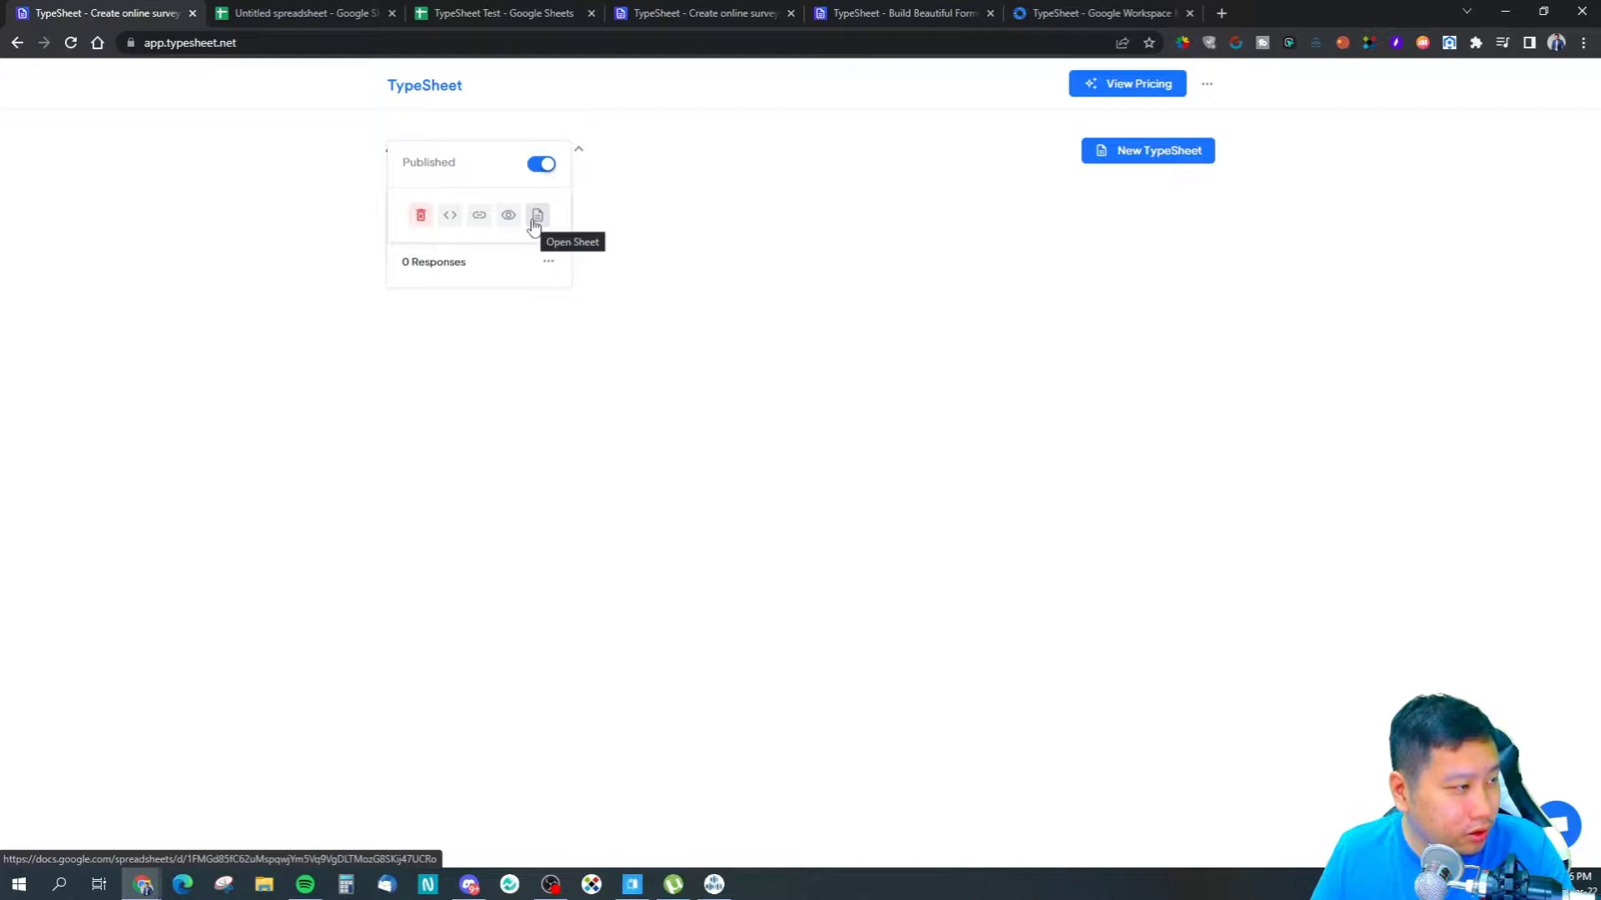
left_click(535, 225)
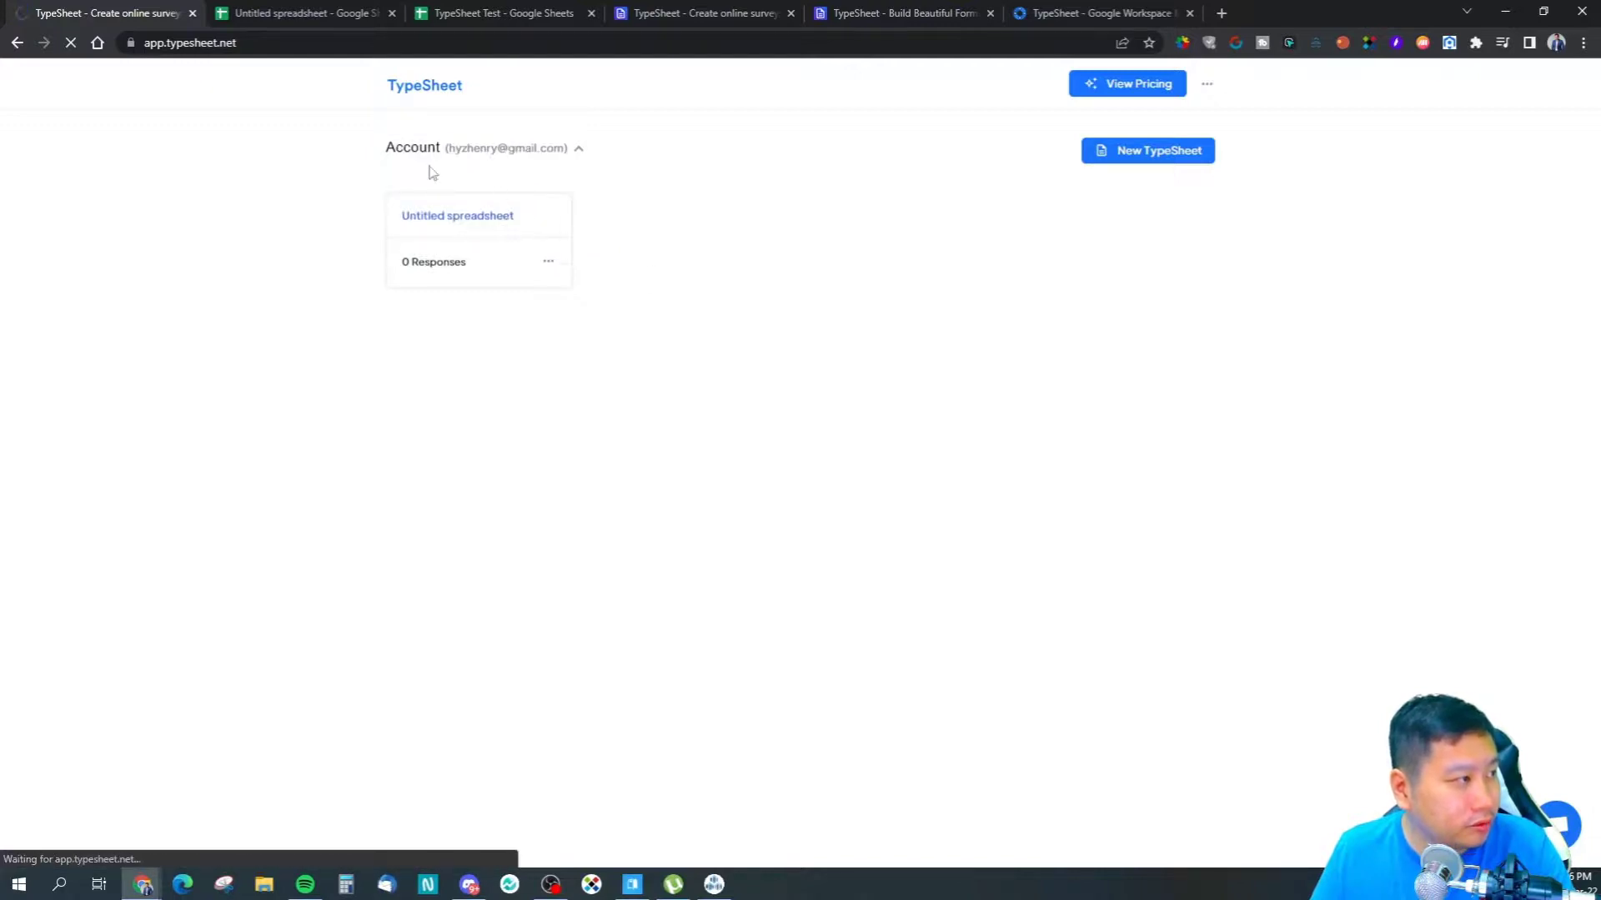
Fetch the survey responses again into the TypeSheet Test spreadsheet
left_click(515, 10)
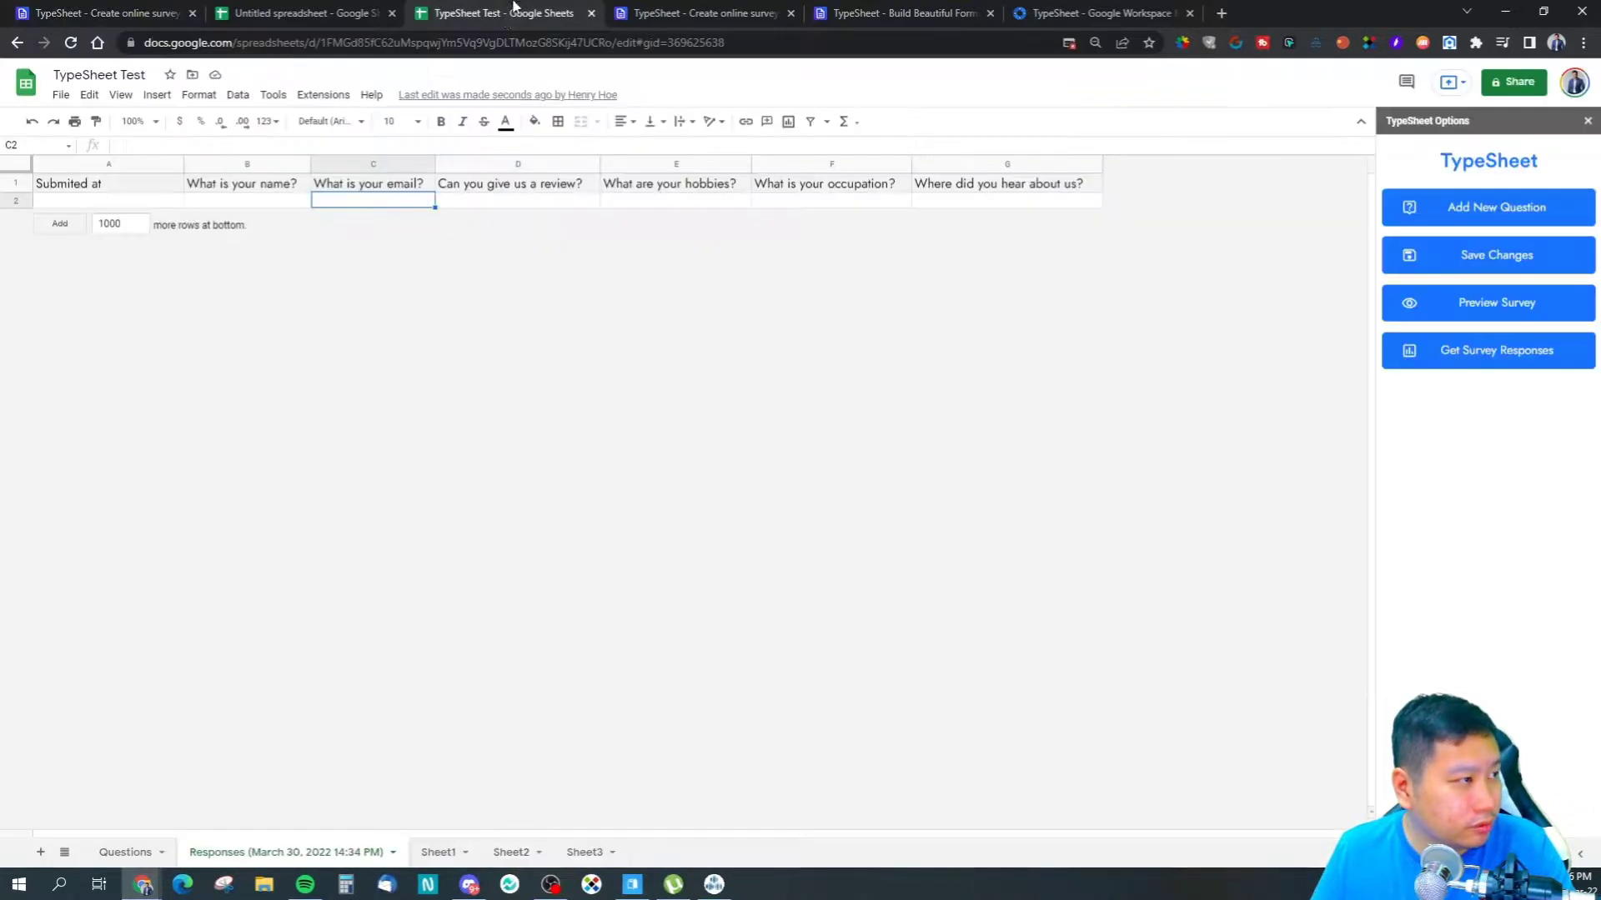
left_click(1469, 350)
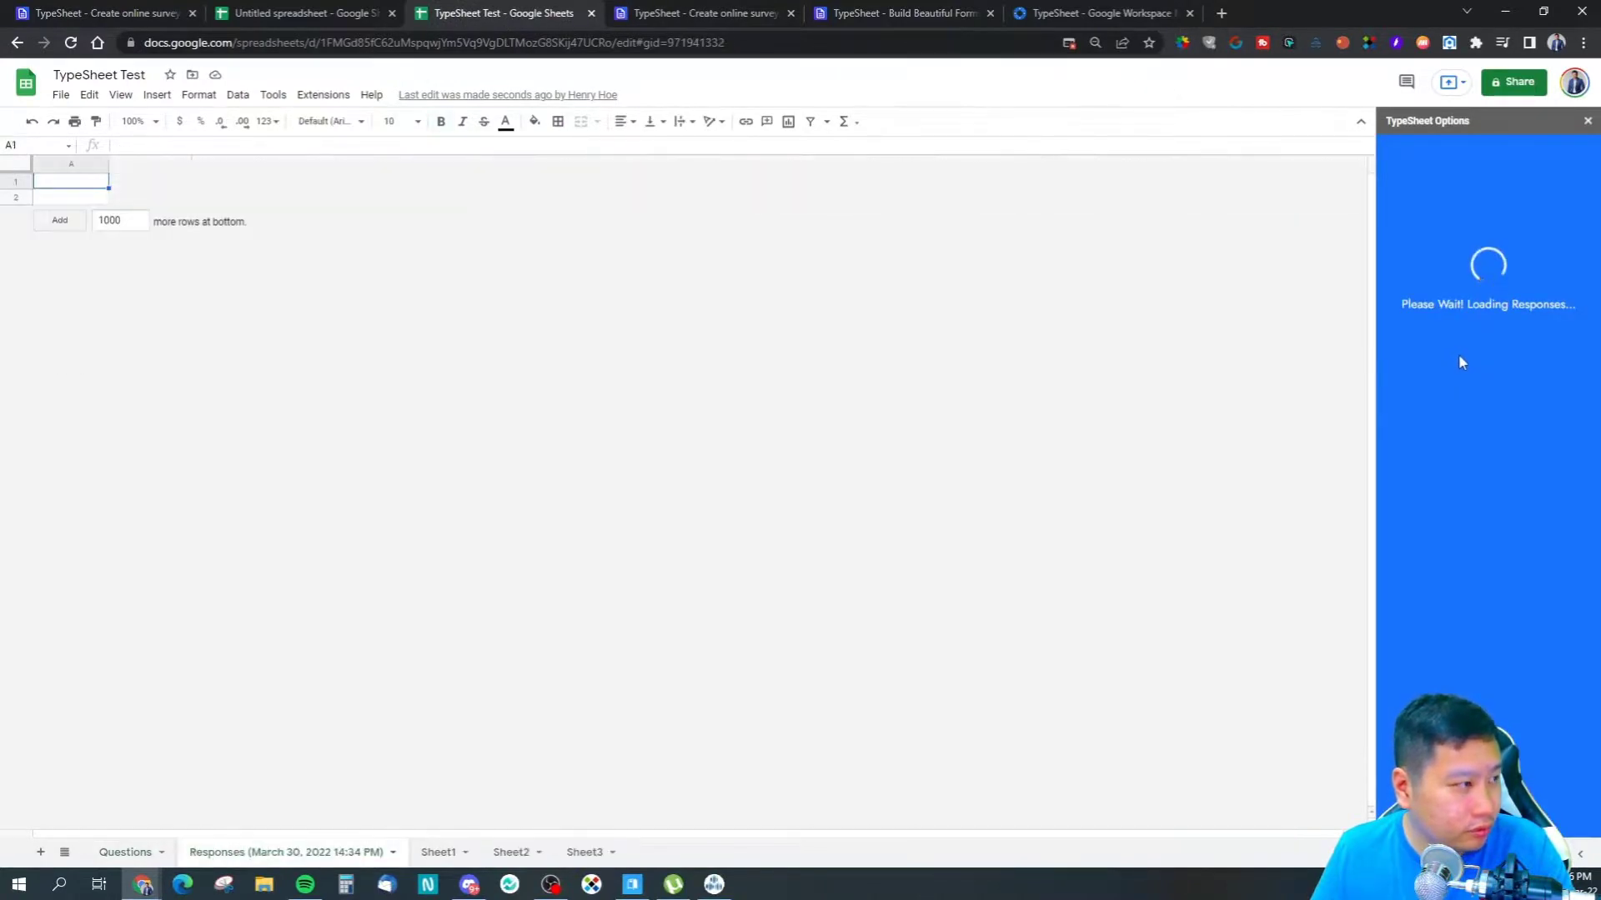
left_click(1459, 365)
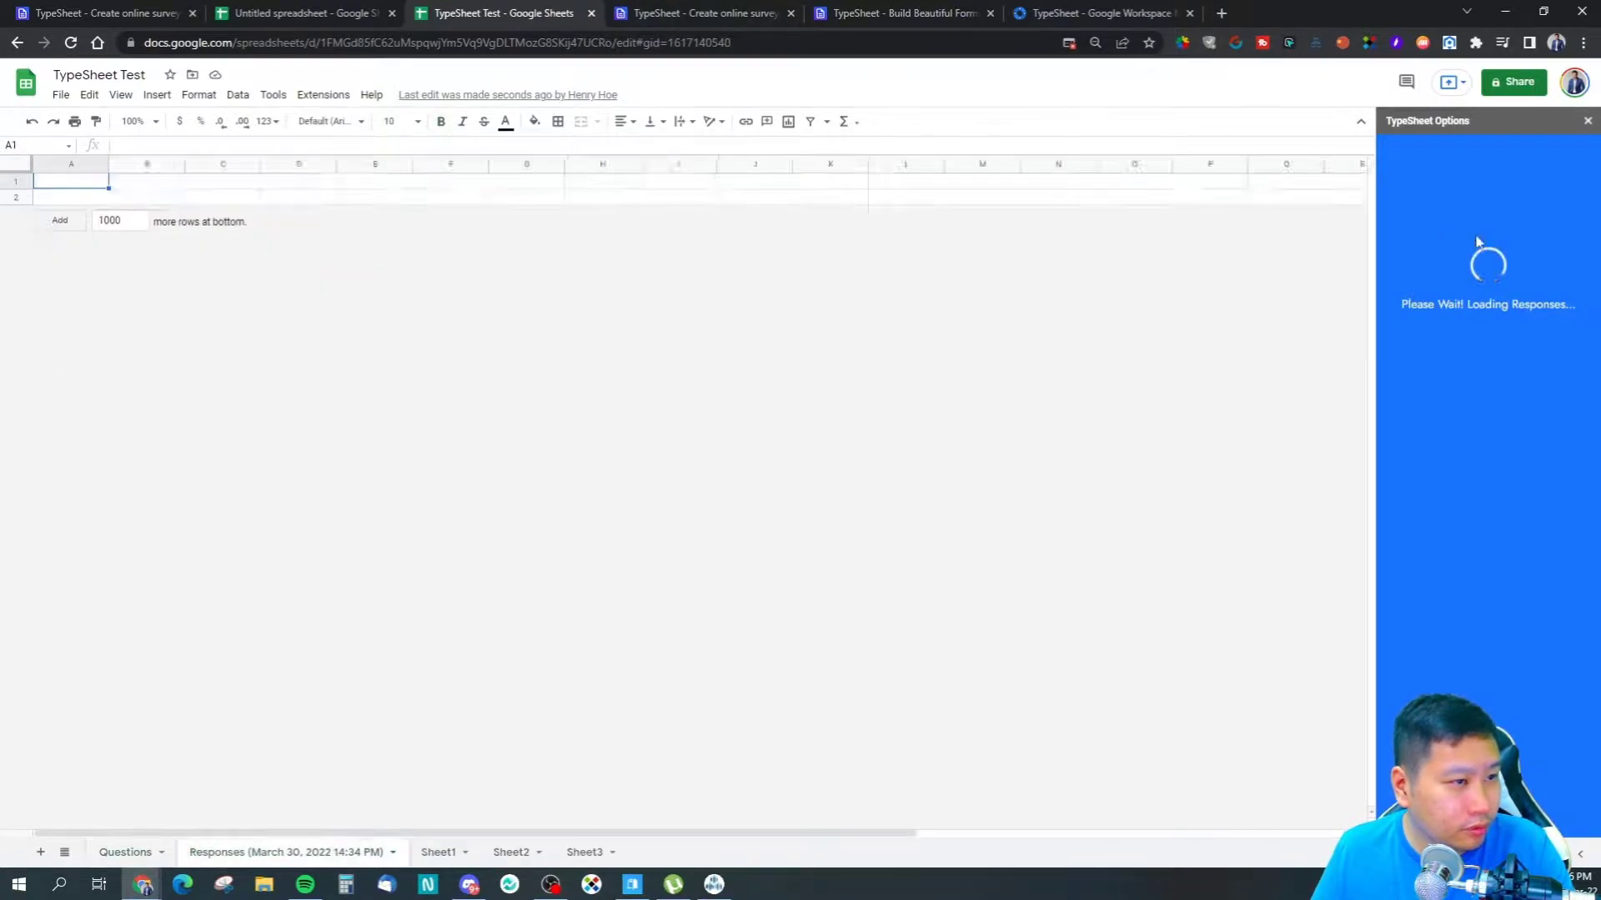
Copy the public survey link from the survey's Share & Embed settings and load it in the same browser tab
left_click(643, 10)
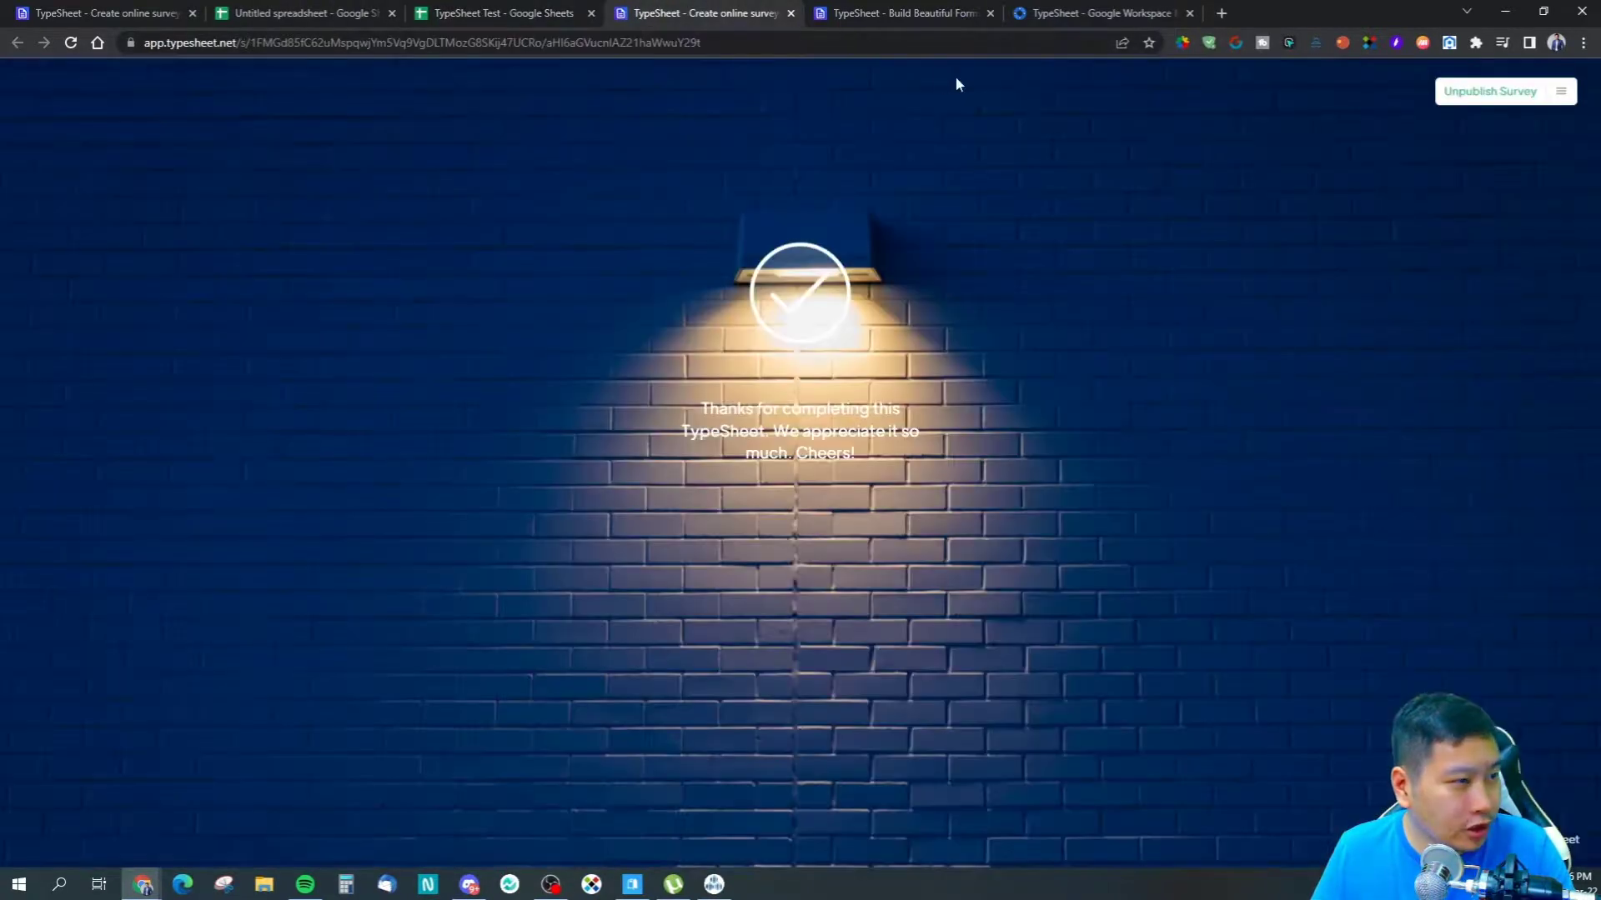
left_click(1564, 92)
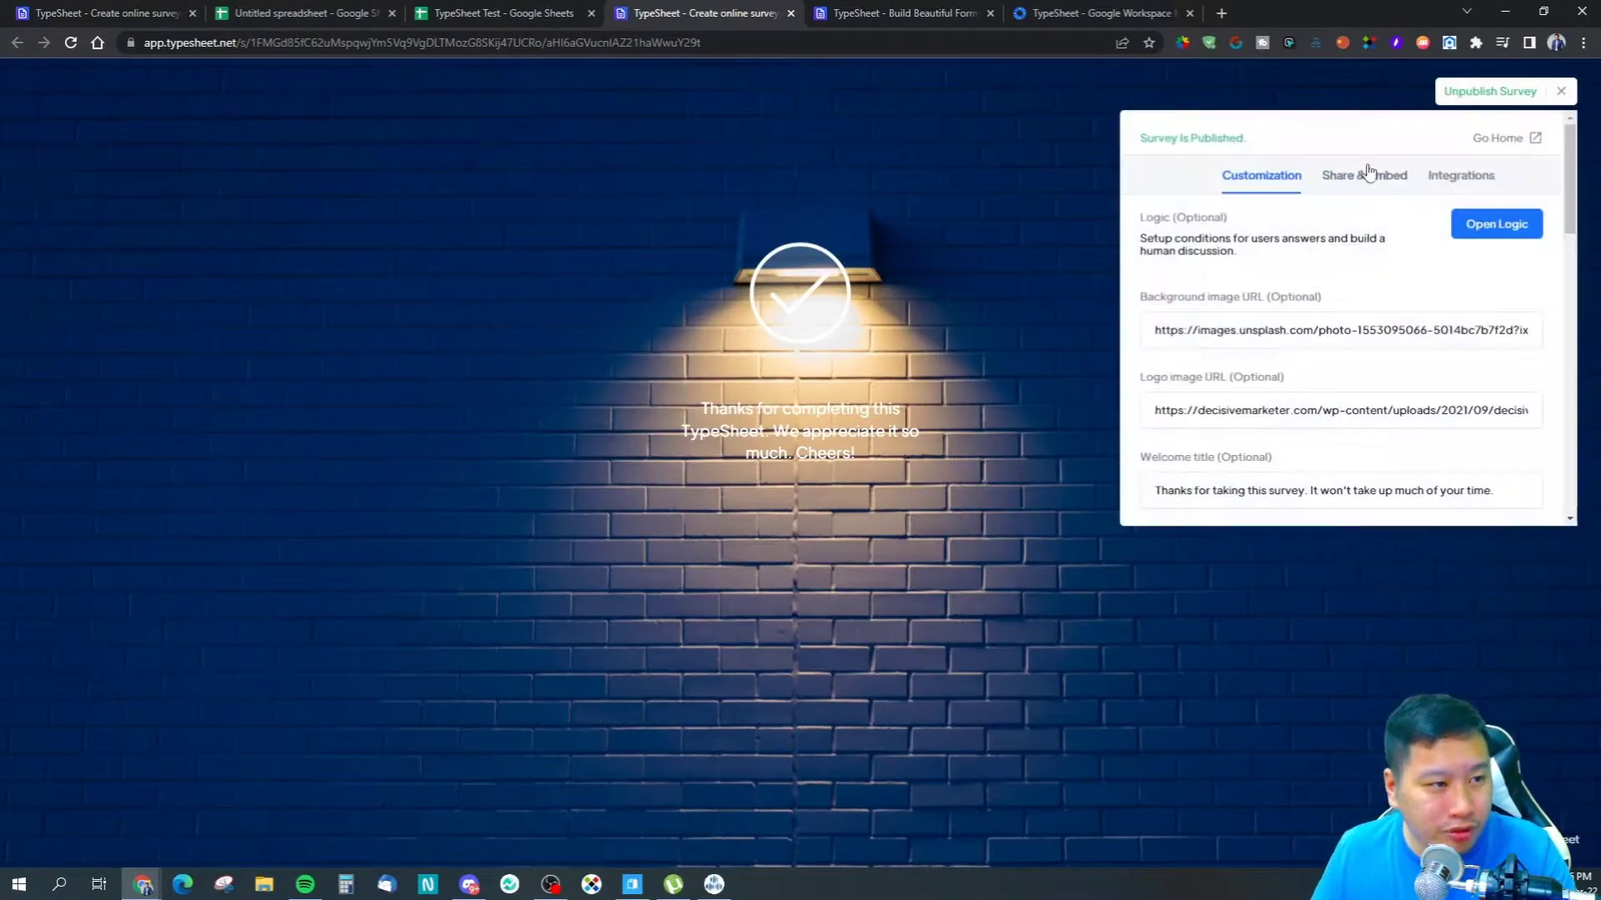
left_click(1365, 175)
left_click(1525, 252)
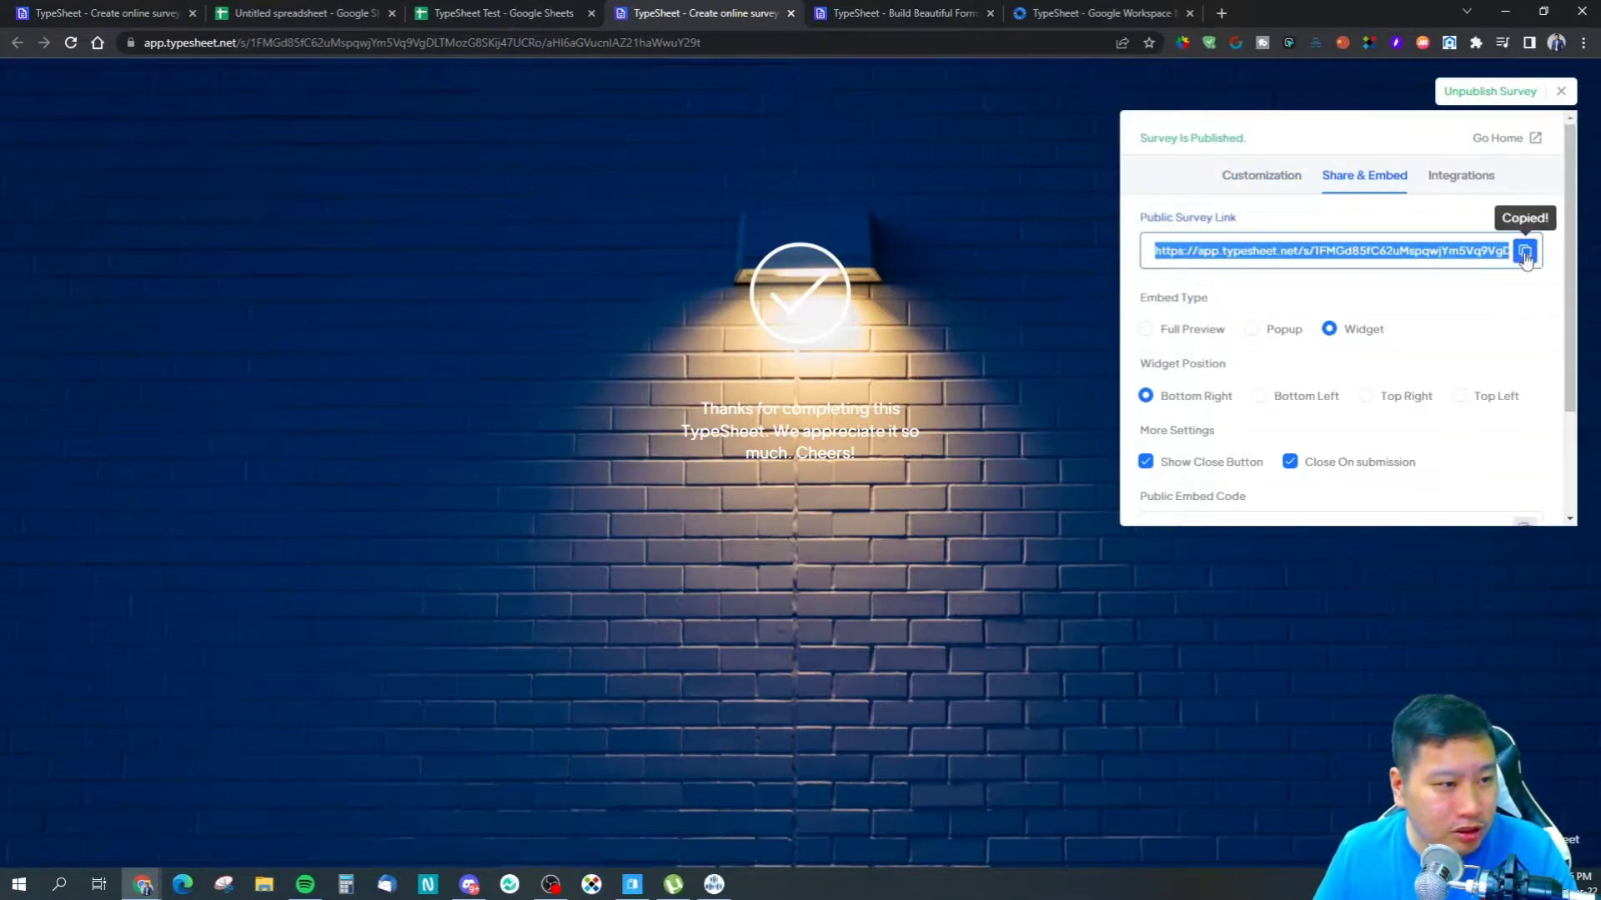
left_click(695, 46)
key("ctrl+v")
type("?embed")
key("Return")
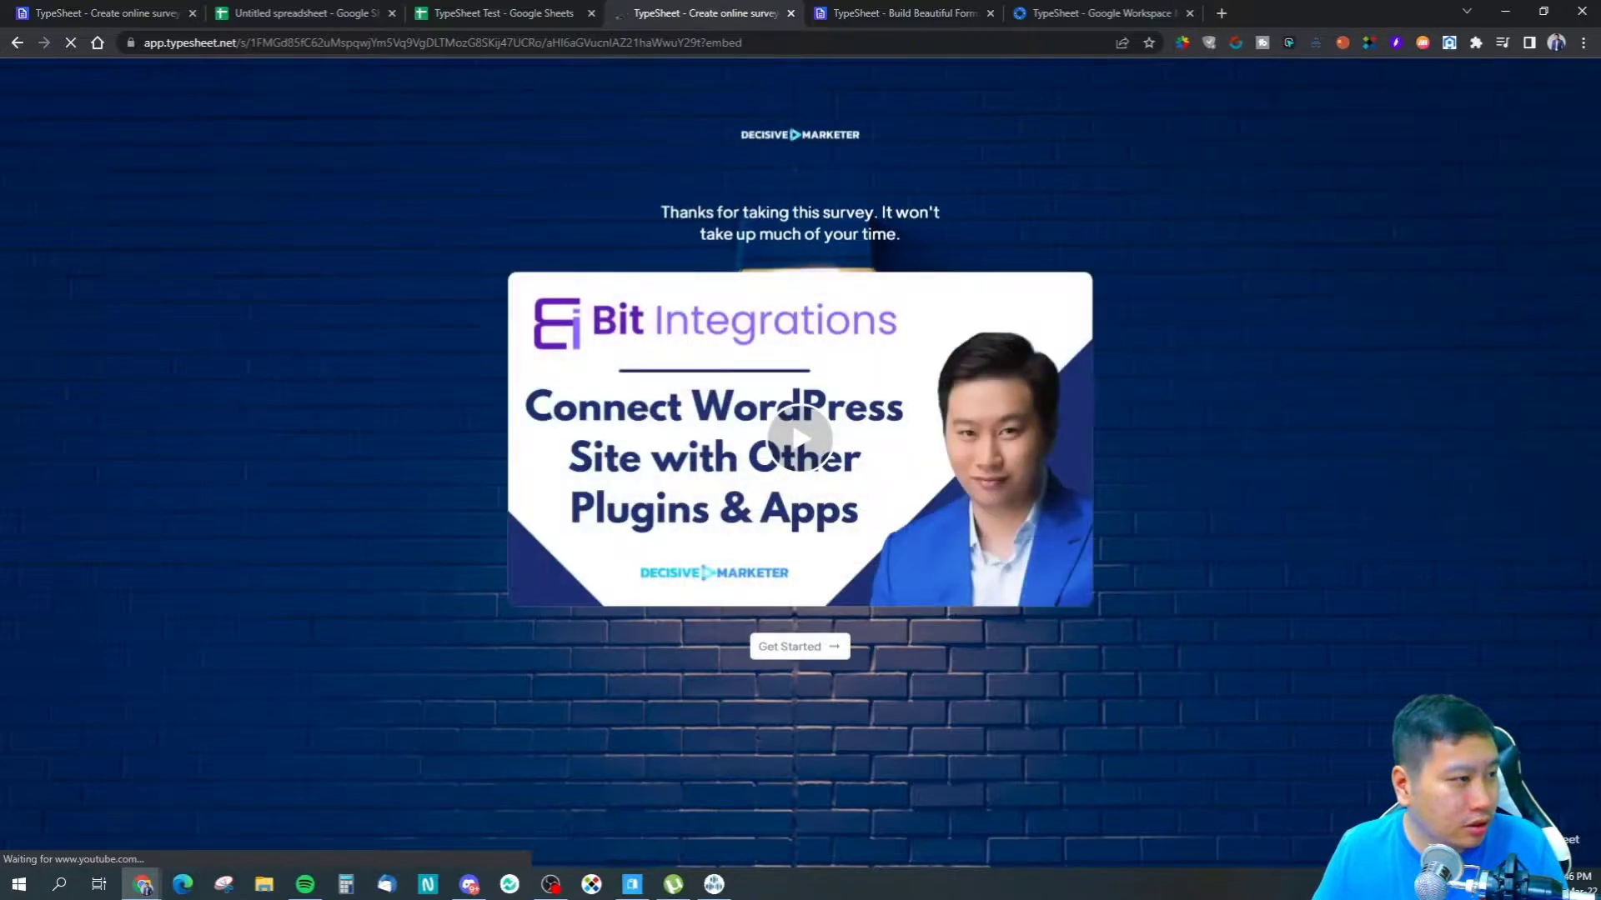
Start the public survey and fill in its name, email and review questions with placeholder text
left_click(797, 647)
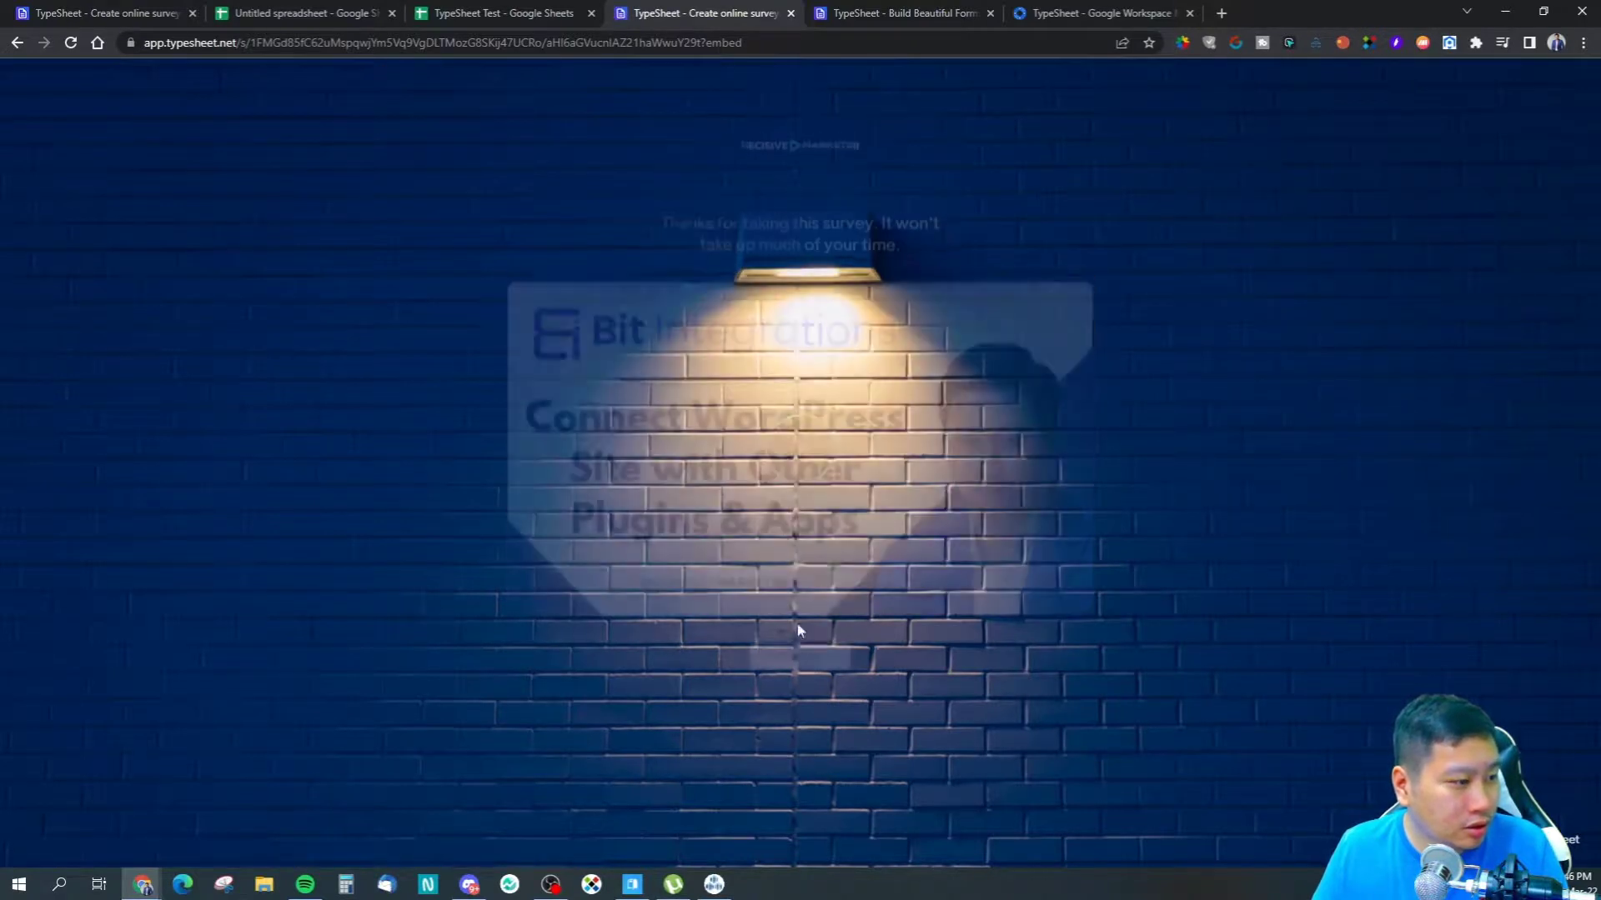
type("yiyi")
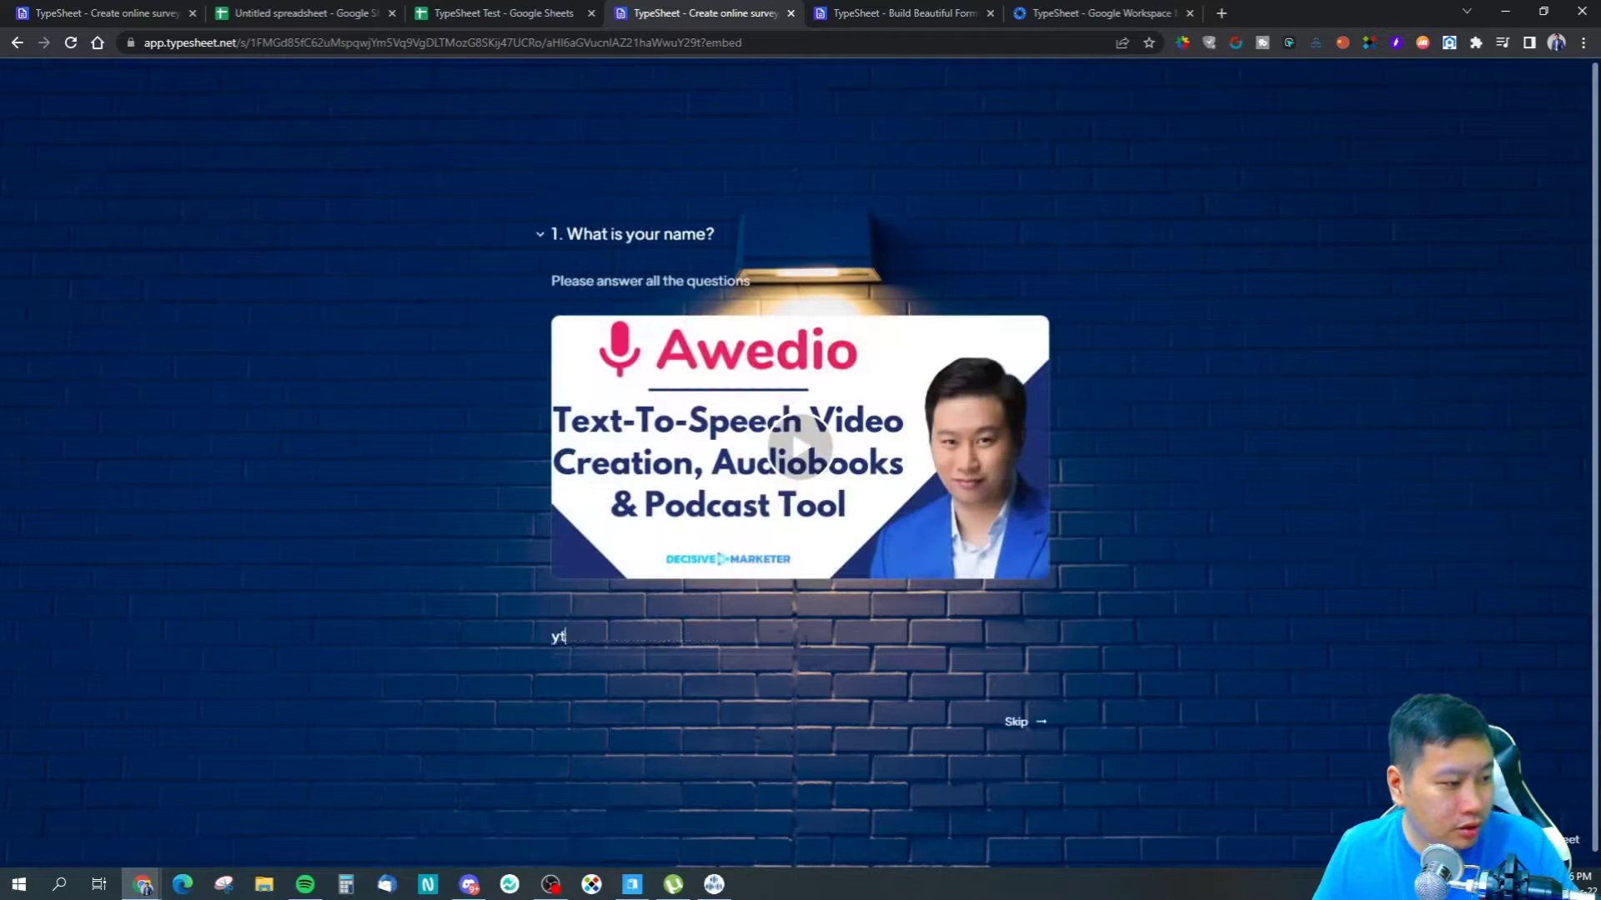
left_click(1024, 721)
type("hergfwe")
left_click(984, 402)
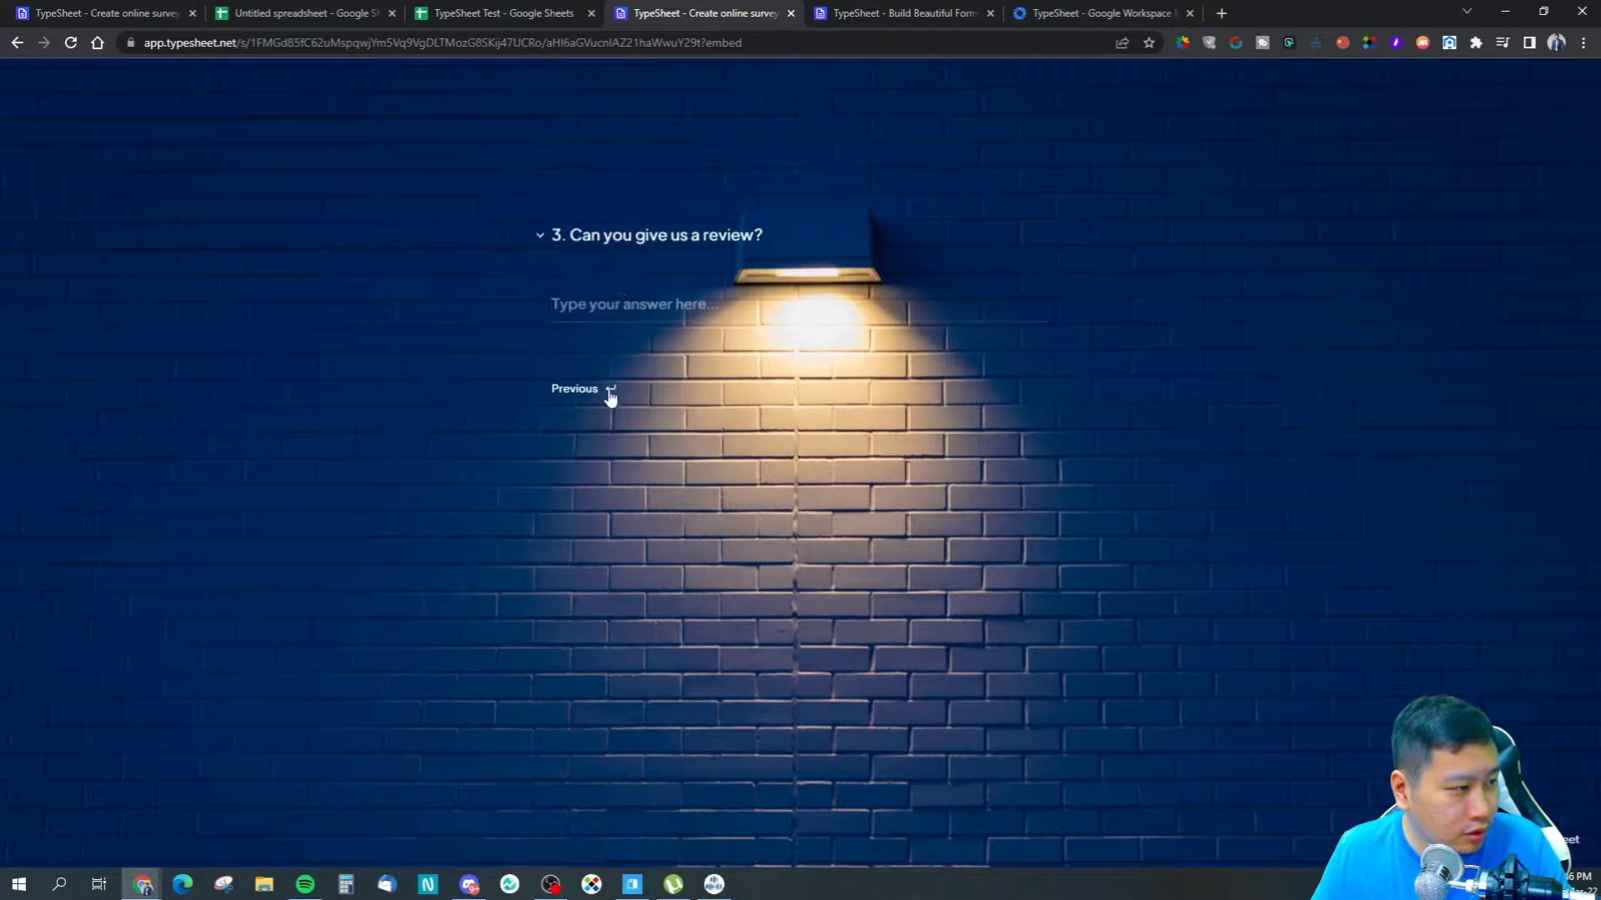
type("muyy")
left_click(979, 391)
Select Watching TV, Playing Video Games and Accountant, pick a referral source, submit the public survey and read the submission notice
key("a")
key("b")
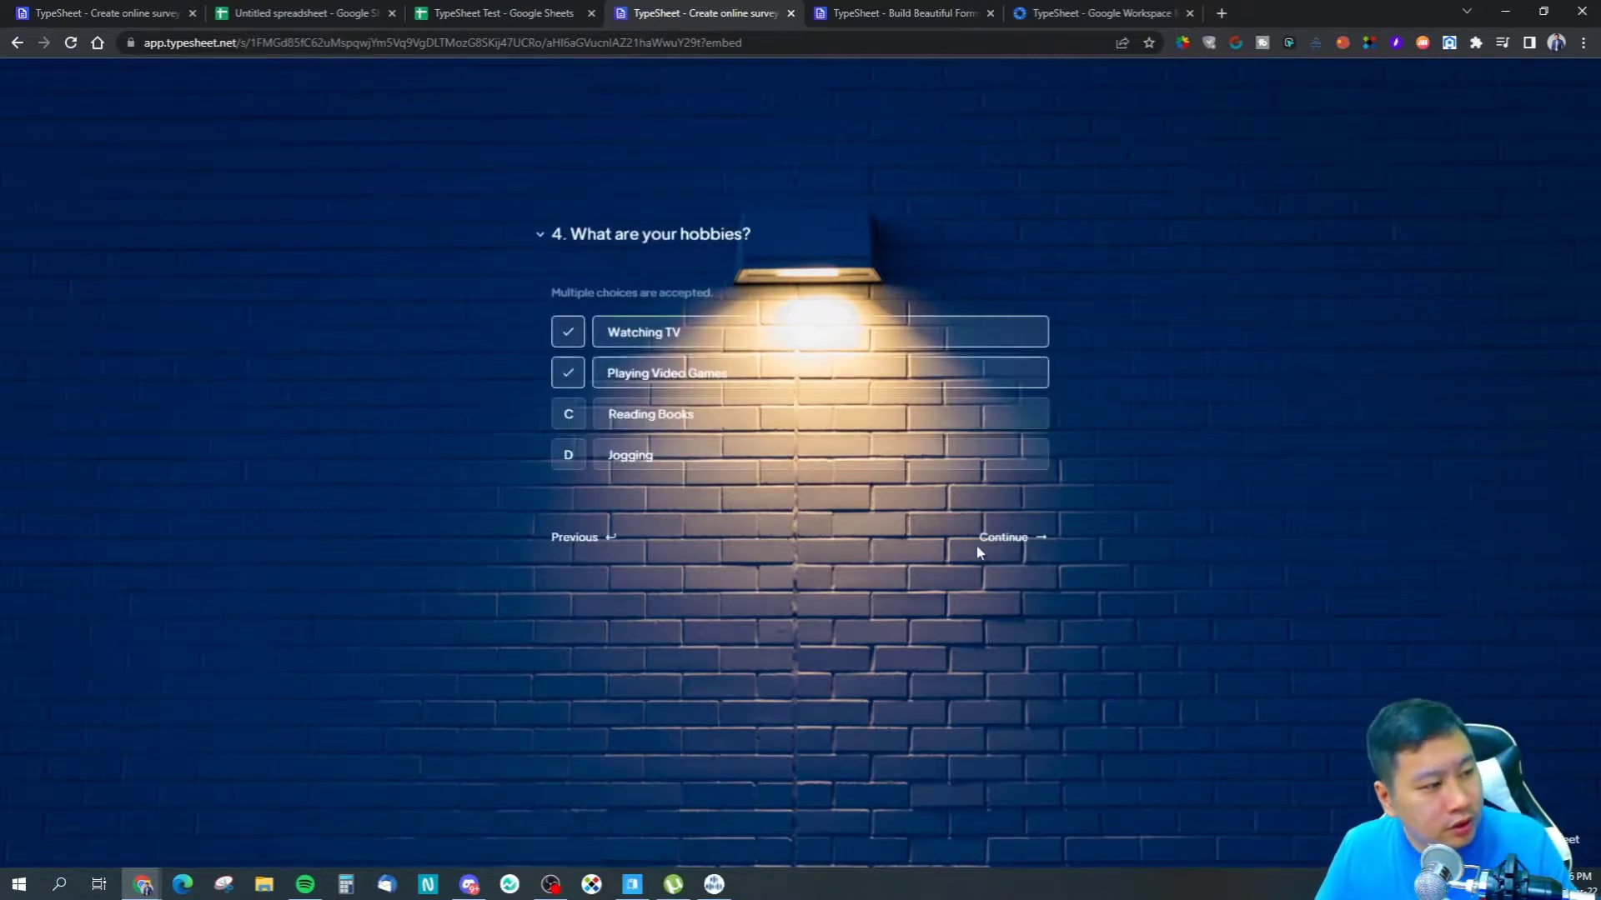
left_click(1018, 544)
key("b")
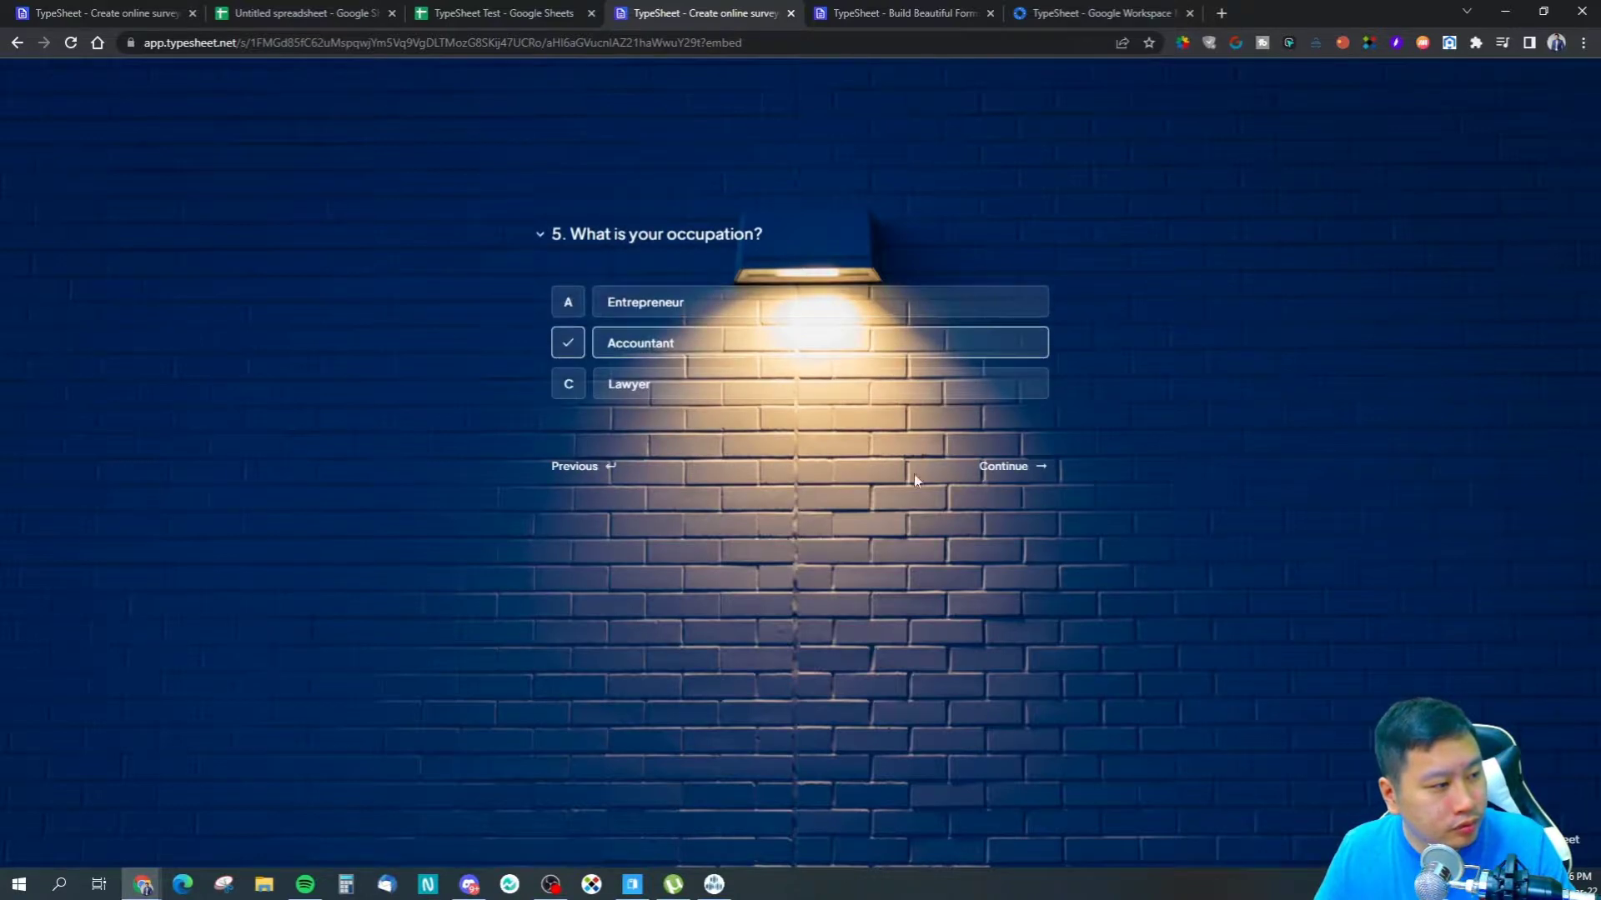
left_click(1013, 482)
left_click(714, 305)
left_click(693, 367)
left_click(1042, 398)
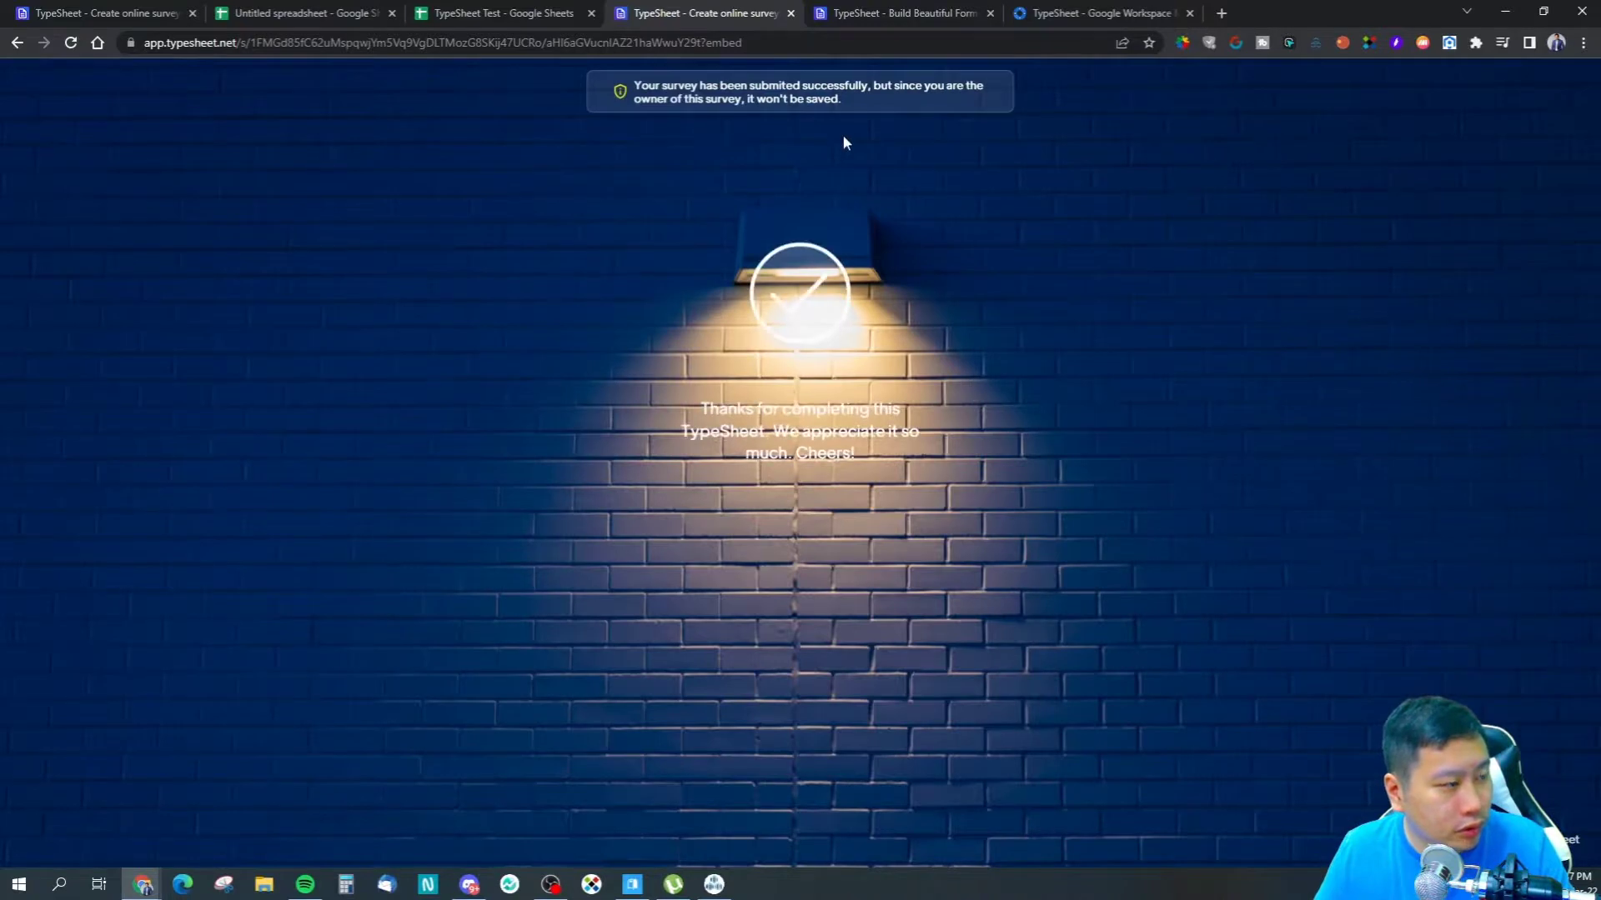
left_click_drag(635, 85, 842, 106)
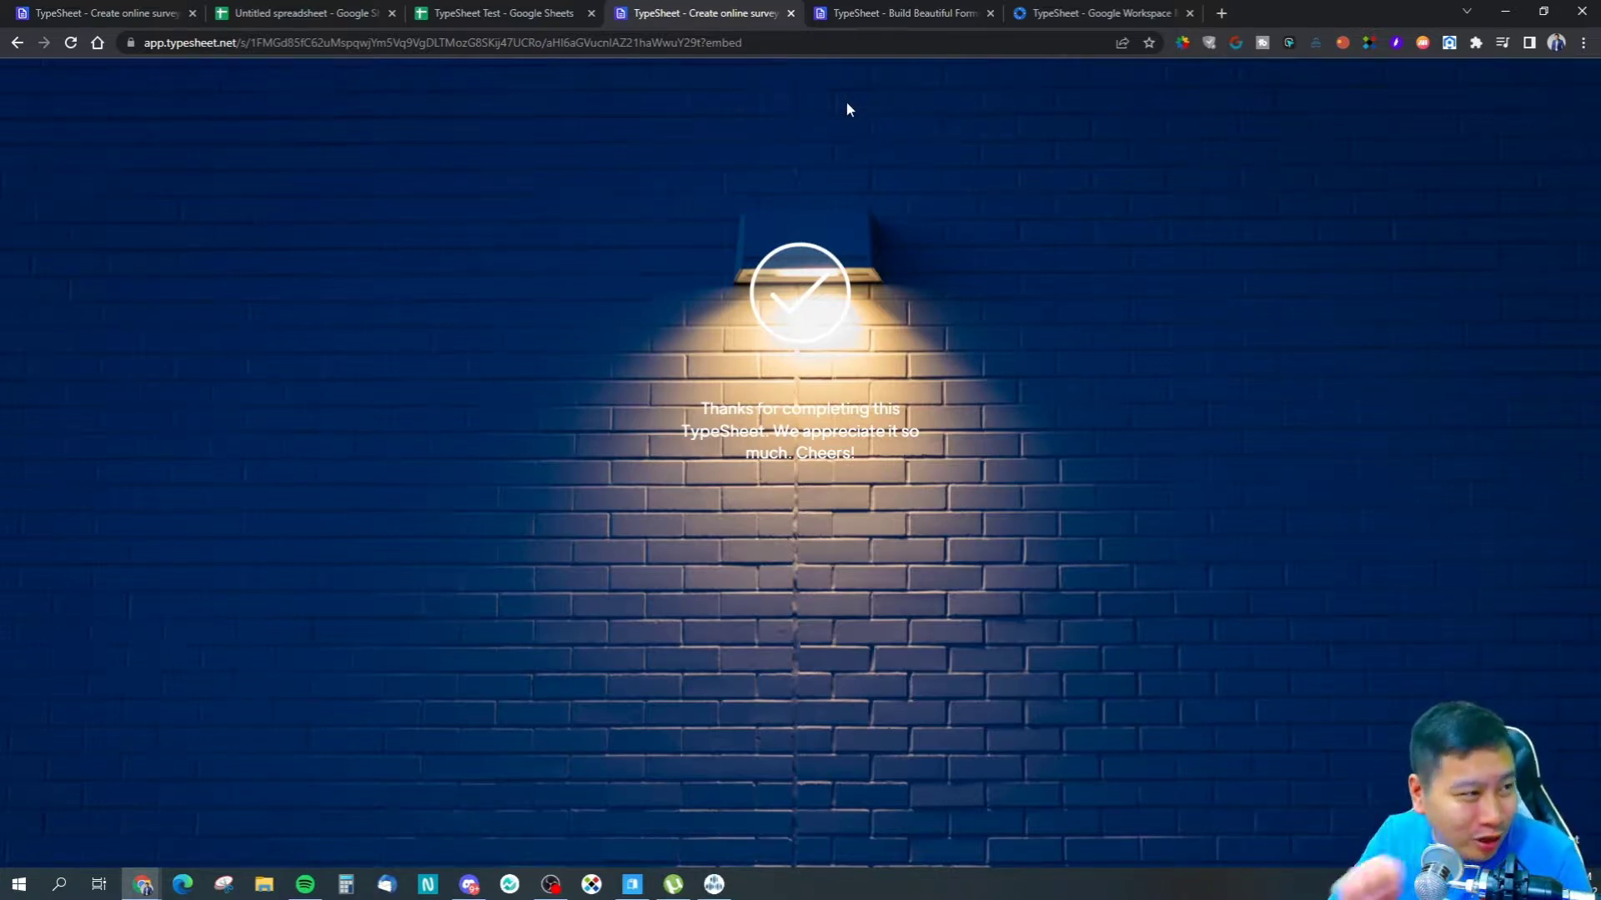
Check the responses sheet, and load the copied public survey link in a new incognito window
left_click(504, 12)
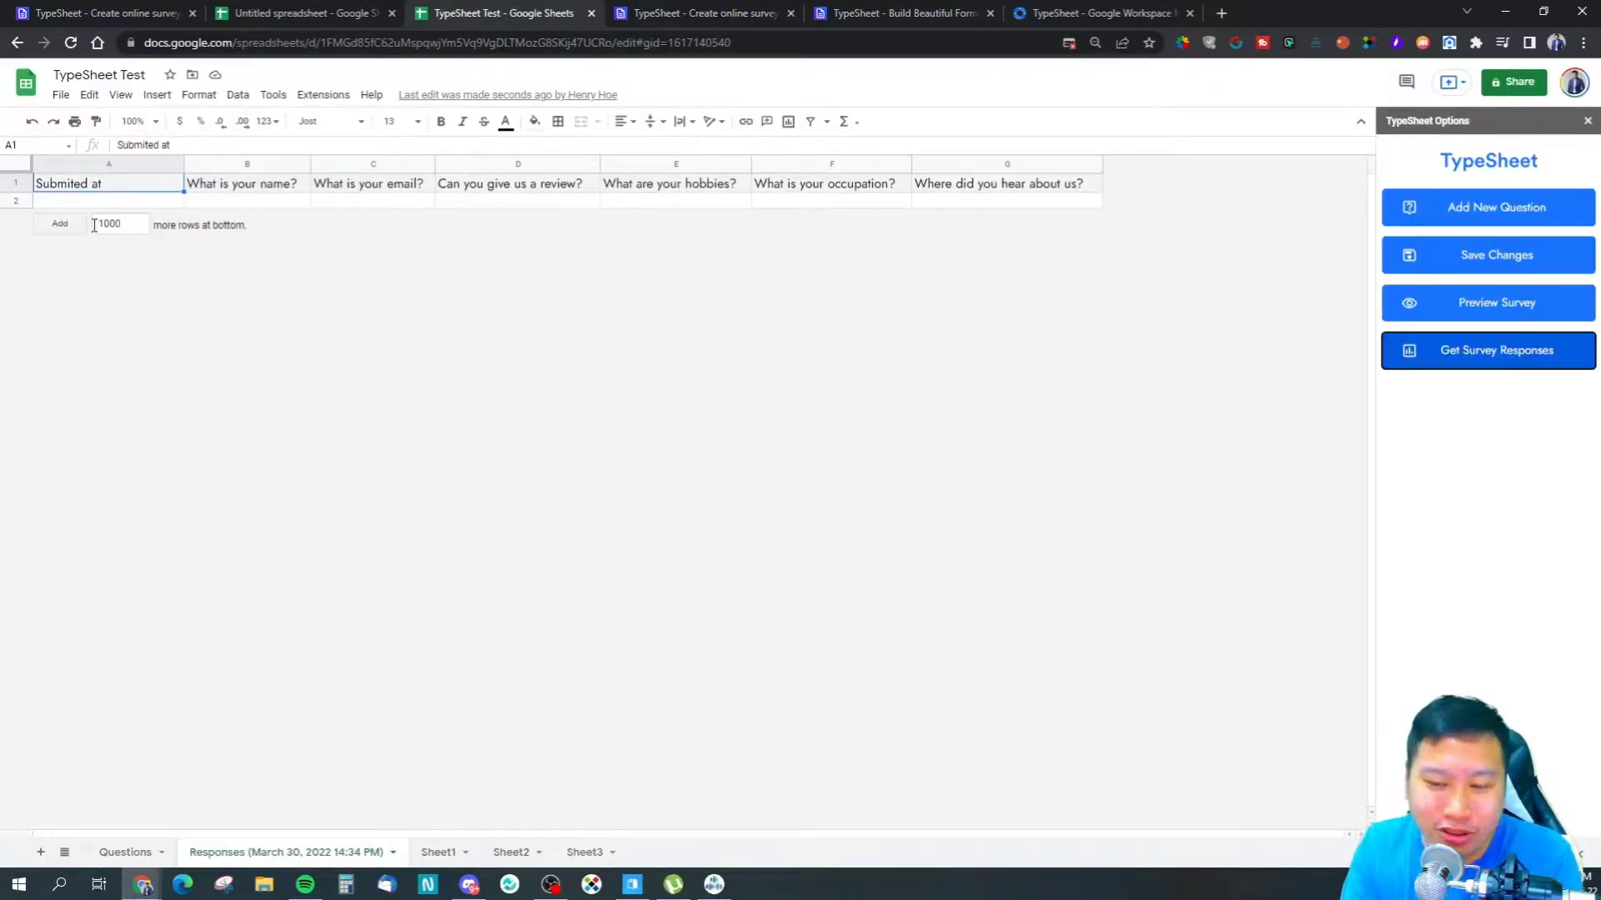
left_click(1585, 43)
left_click(1467, 106)
key("ctrl+v")
key("Return")
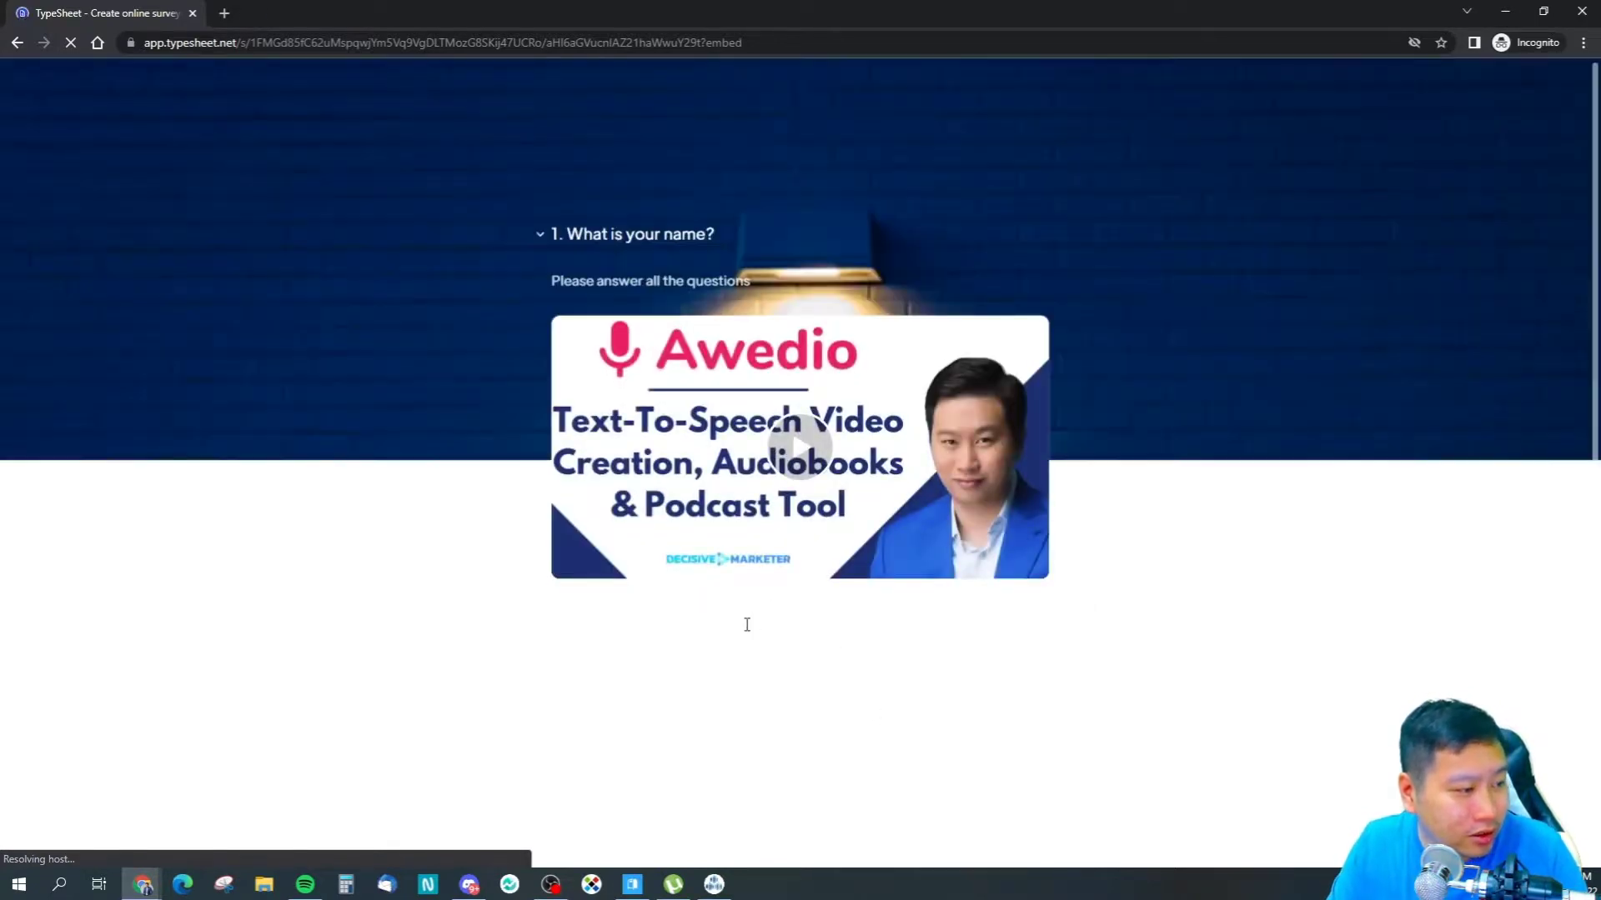
Answer the incognito survey's name and email questions with placeholder text and the review question with "sdvs"
left_click(747, 625)
type("trfrv")
left_click(1009, 722)
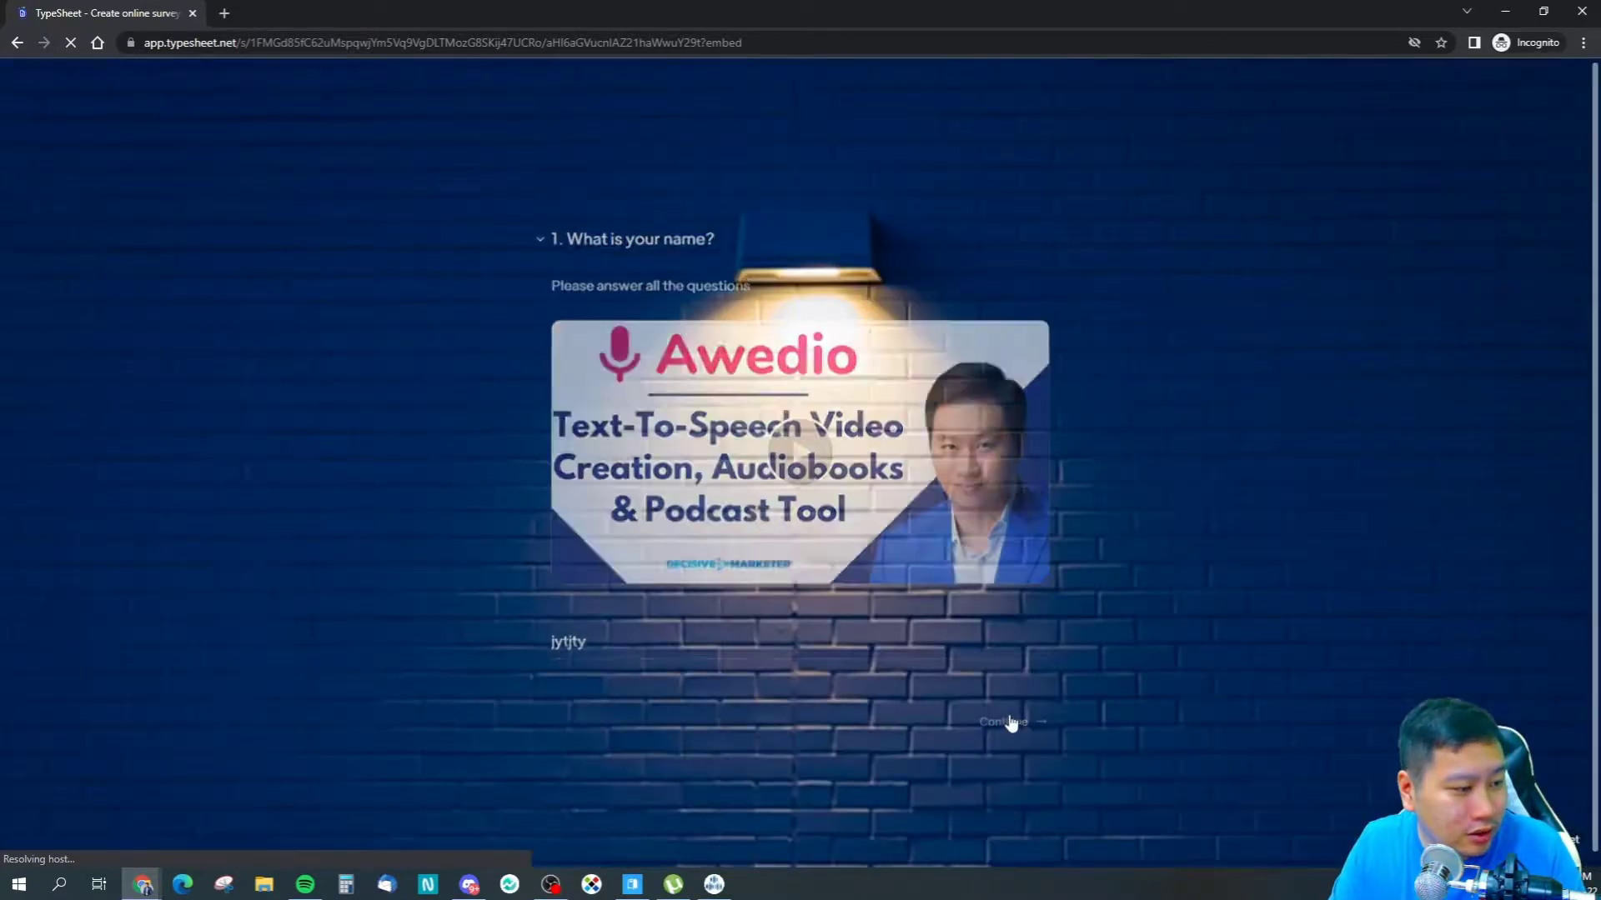
left_click(1006, 403)
type("sdv")
left_click(1006, 398)
Choose Watching TV as the hobby, Lawyer as the occupation and Facebook as the referral source, and submit the survey
left_click(724, 341)
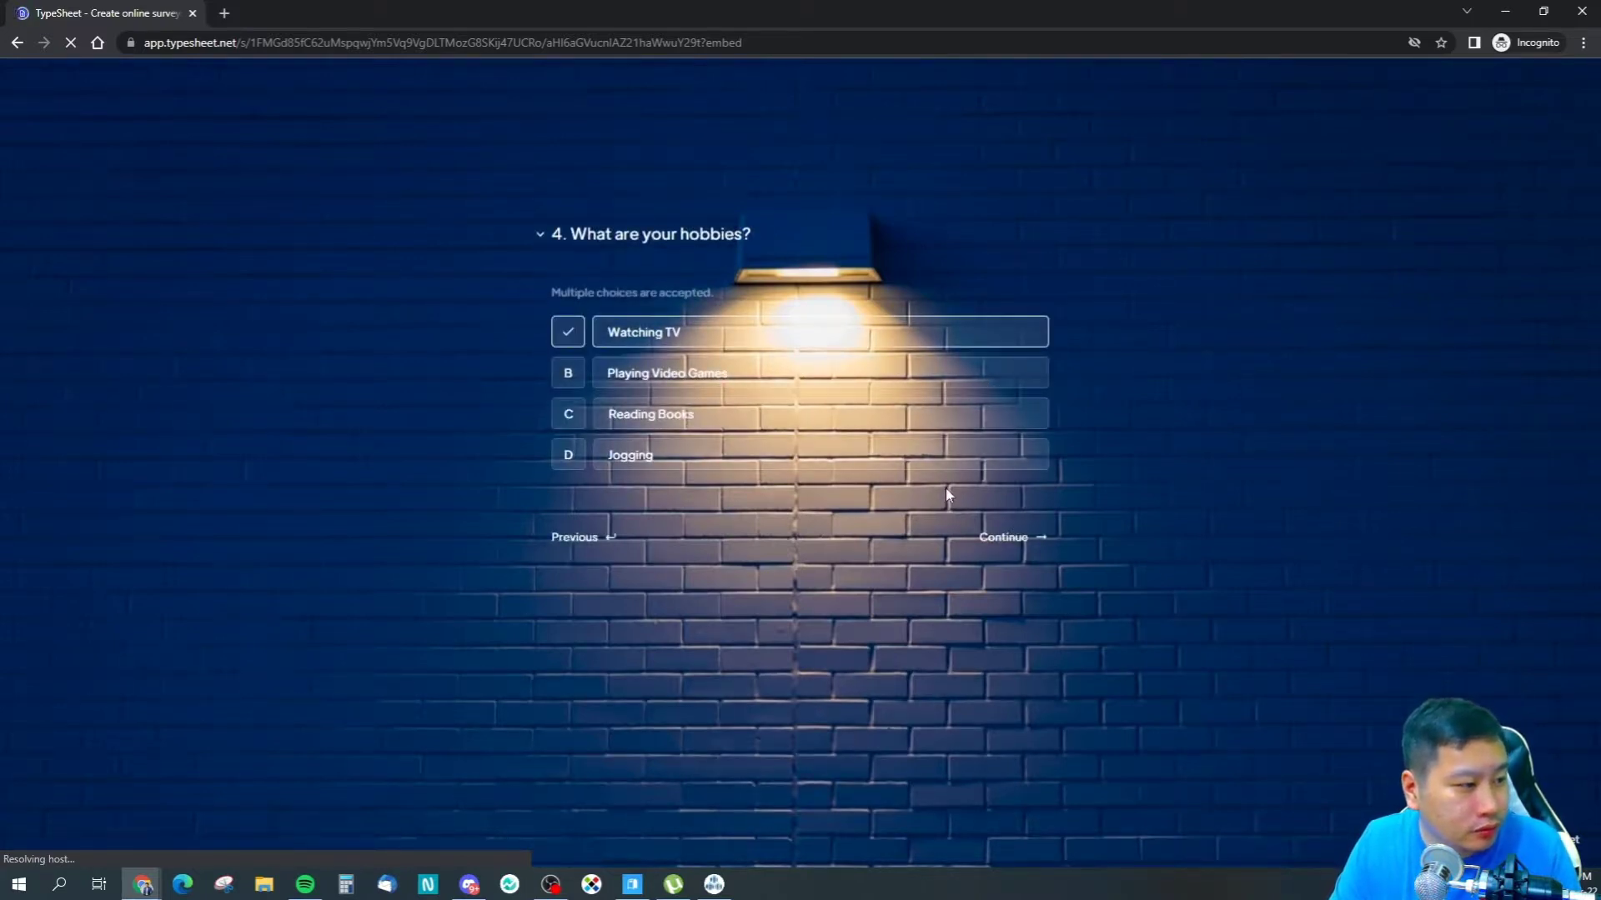
left_click(1000, 537)
left_click(692, 388)
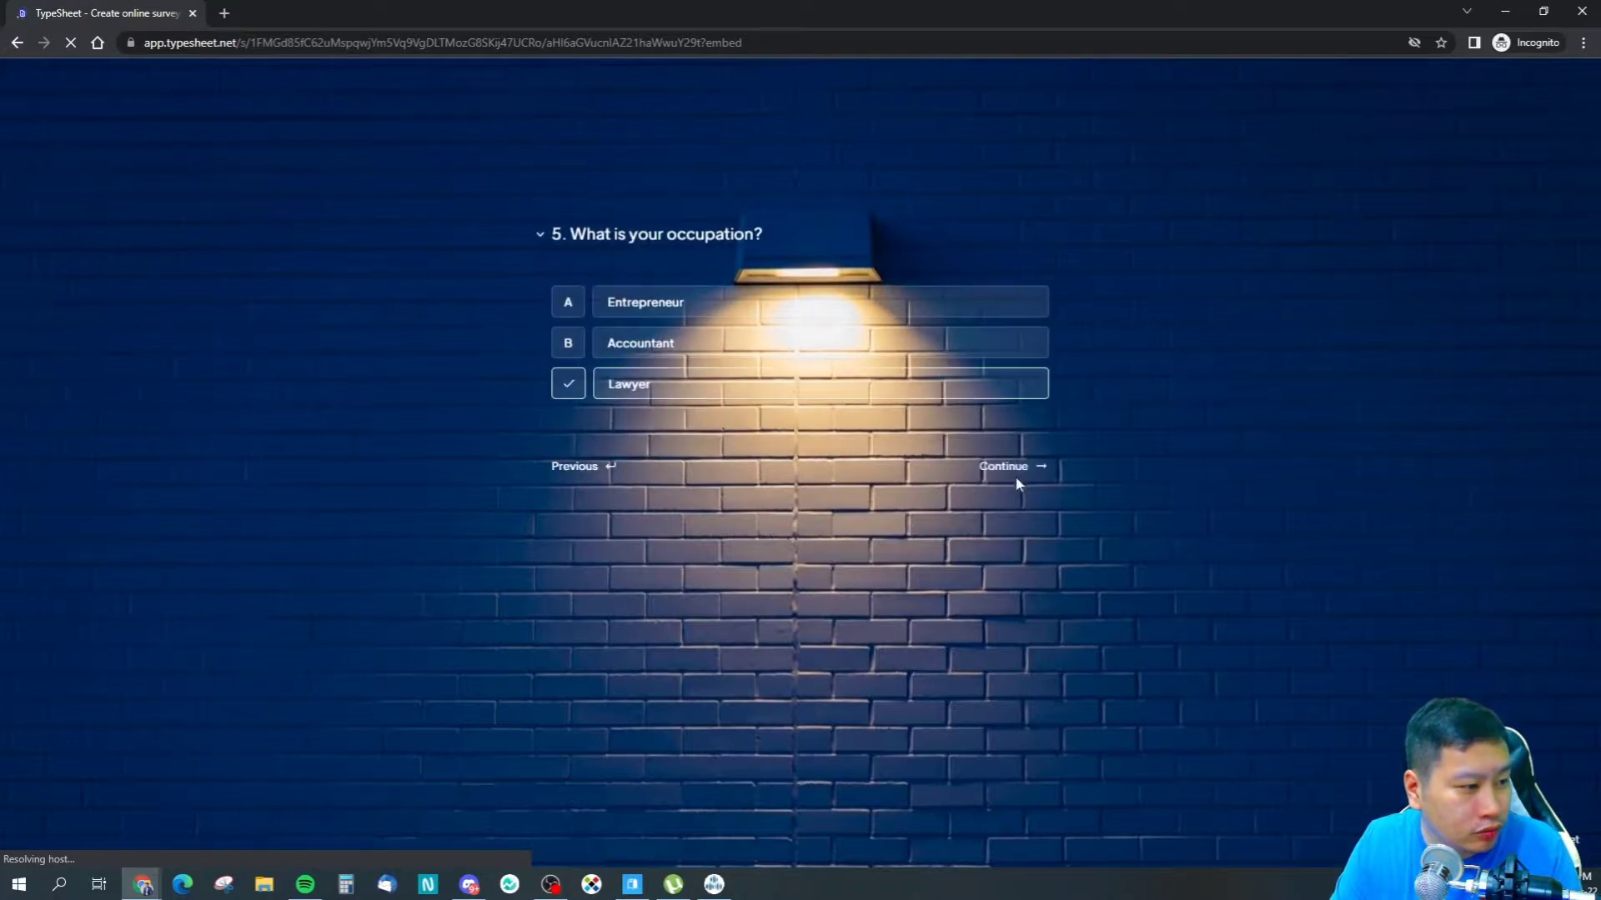
left_click(1016, 482)
left_click(666, 303)
left_click(646, 368)
left_click(996, 391)
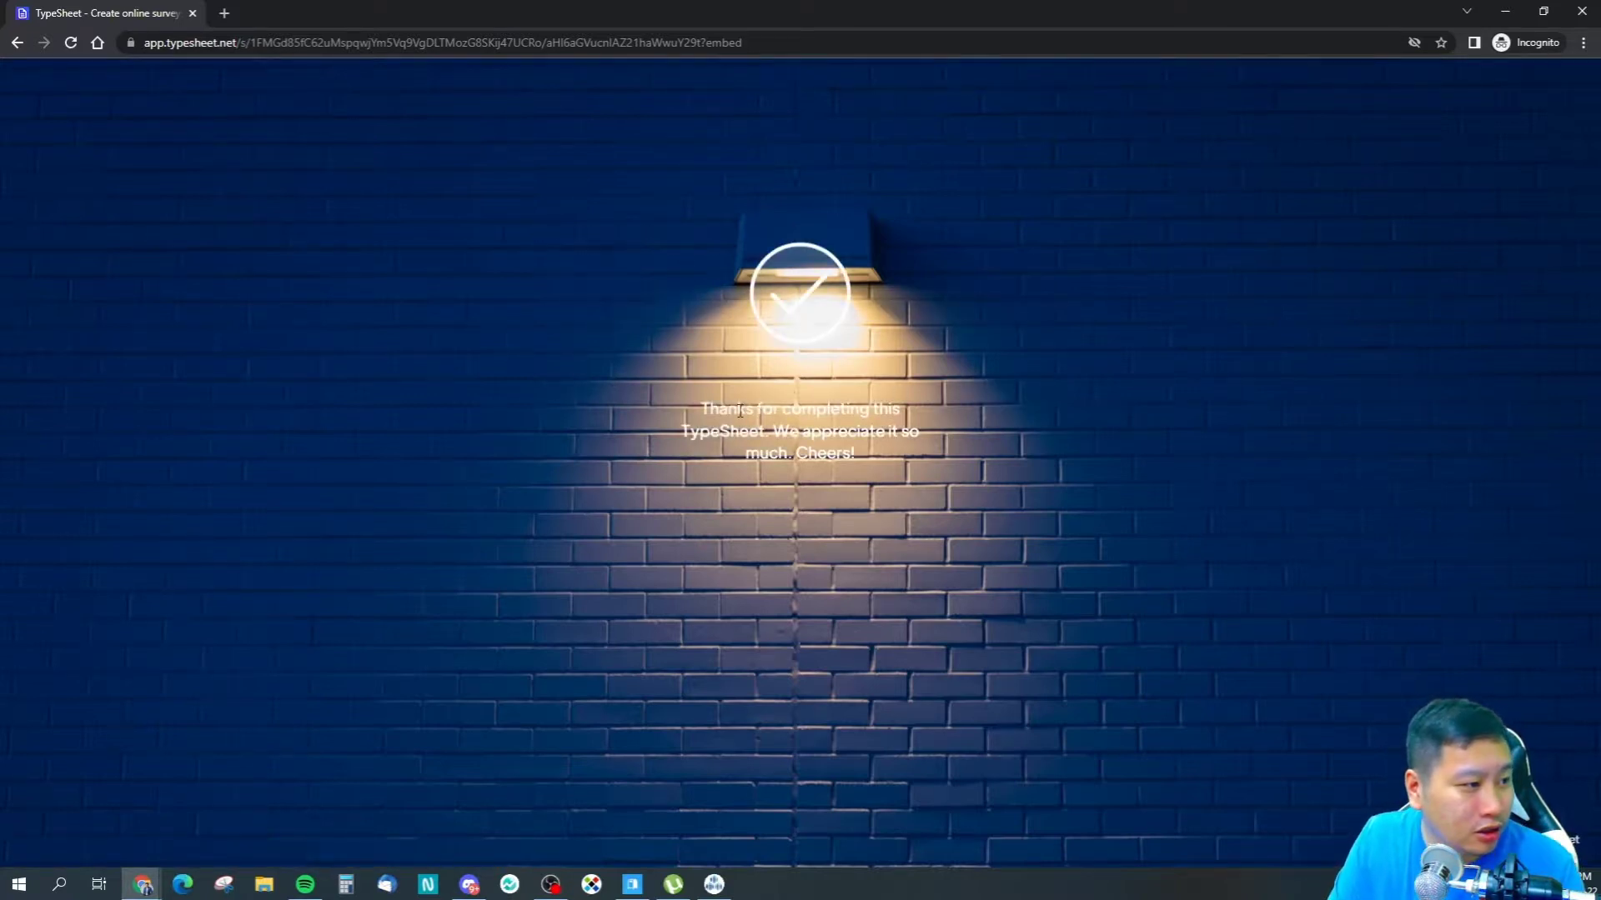
Minimize the incognito window and reload the TypeSheet dashboard to check the survey's response count
left_click(1505, 12)
left_click(107, 13)
left_click(71, 42)
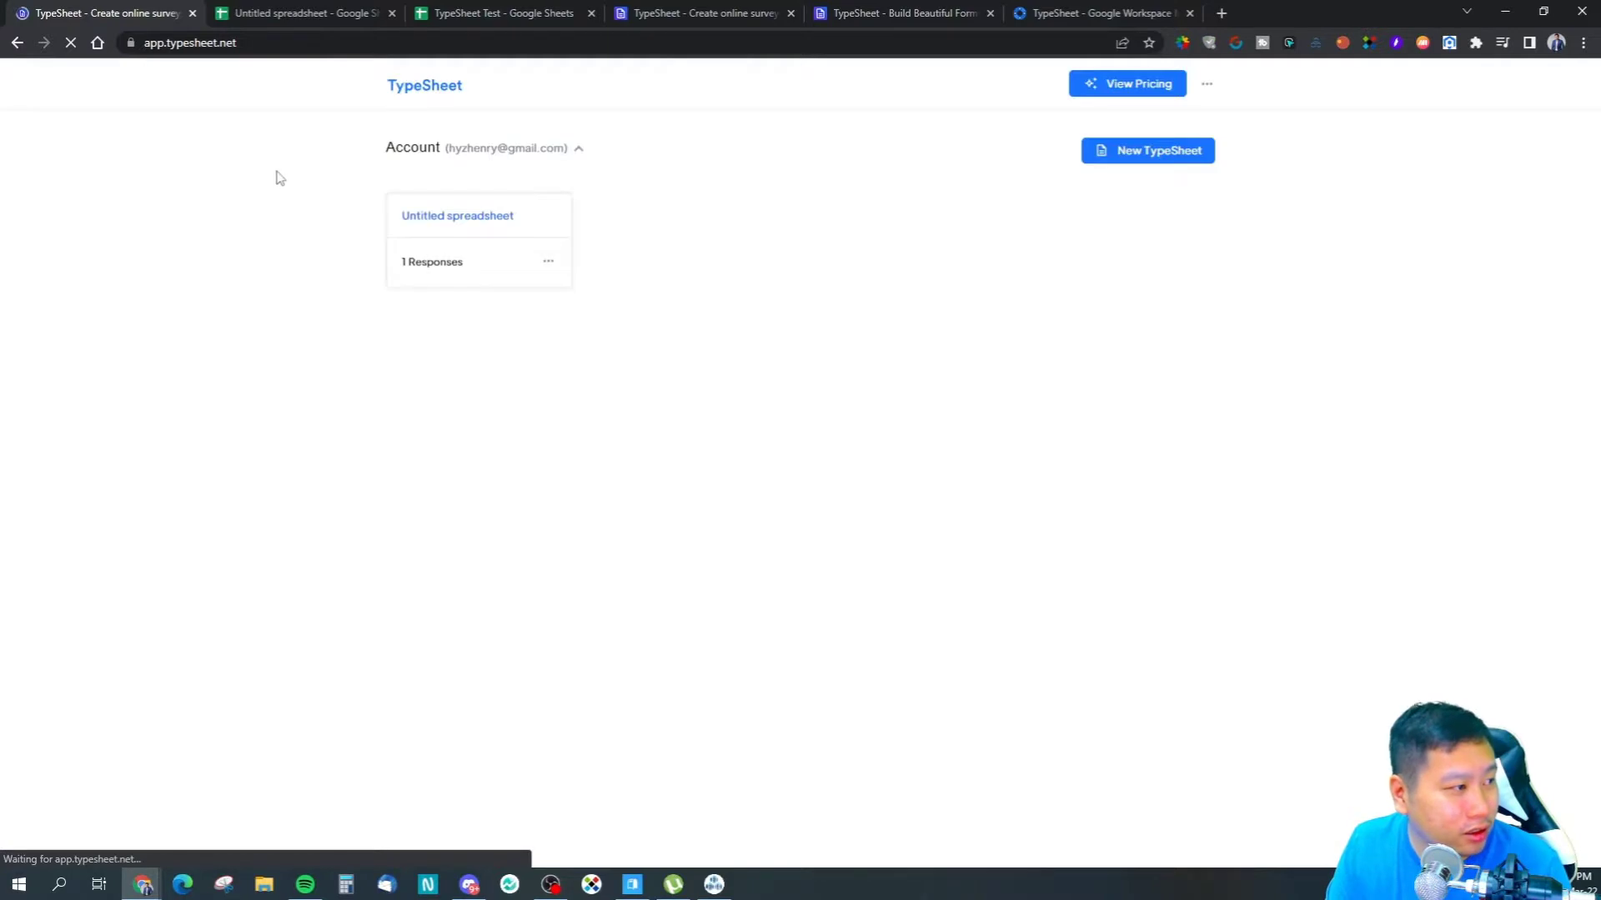
Retrieve the survey responses into the TypeSheet Test spreadsheet and review the response row A2:G2
left_click(476, 13)
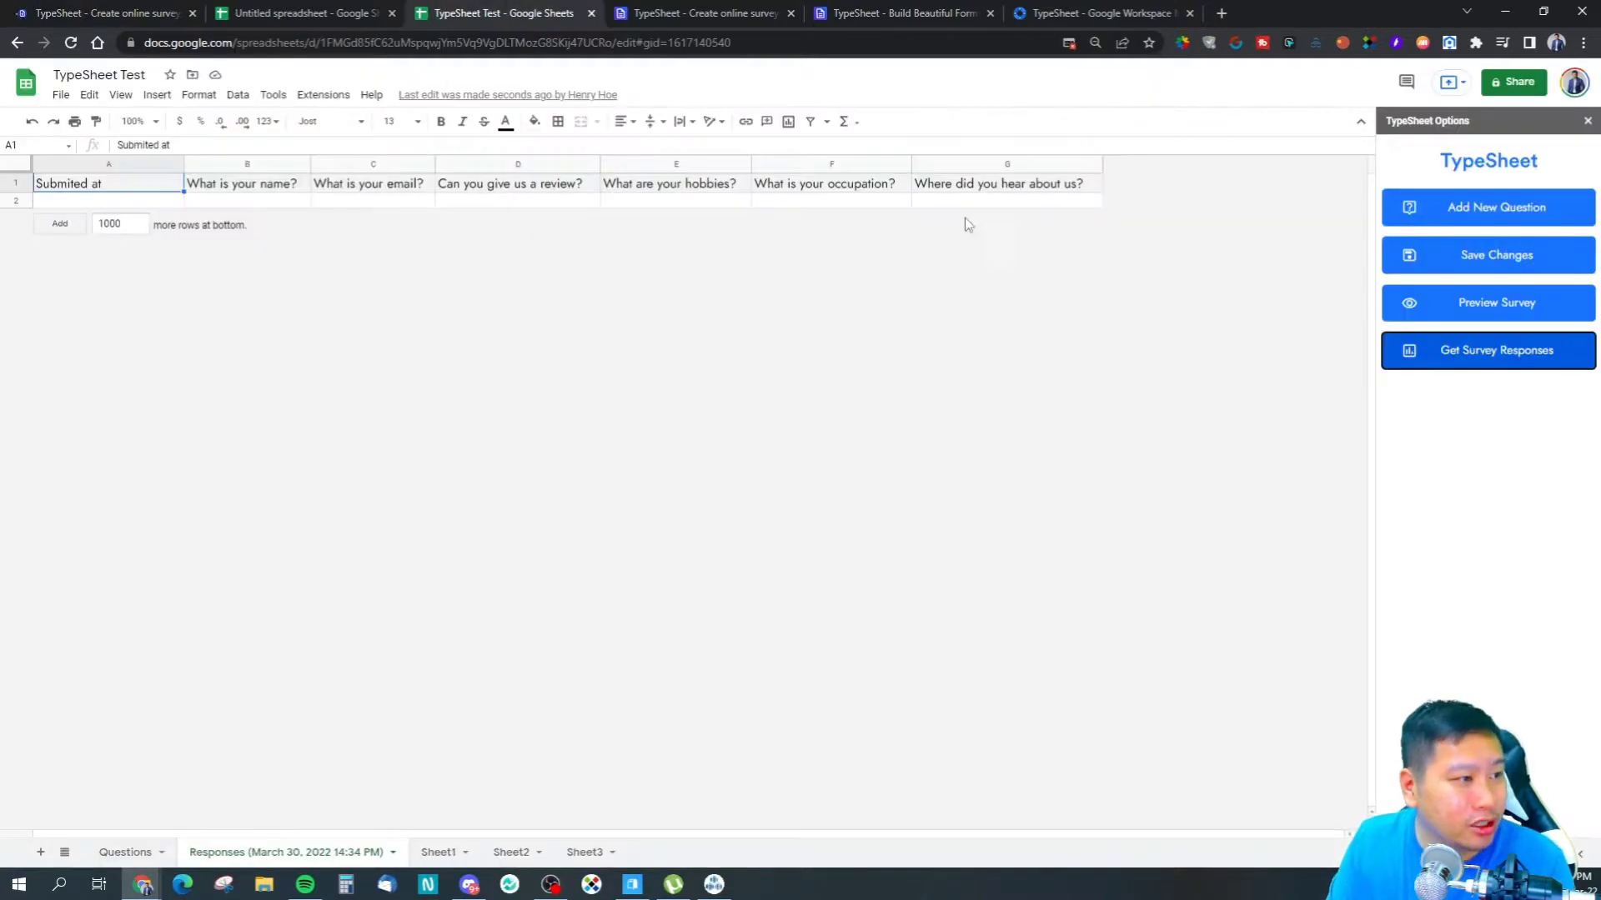
left_click(1445, 350)
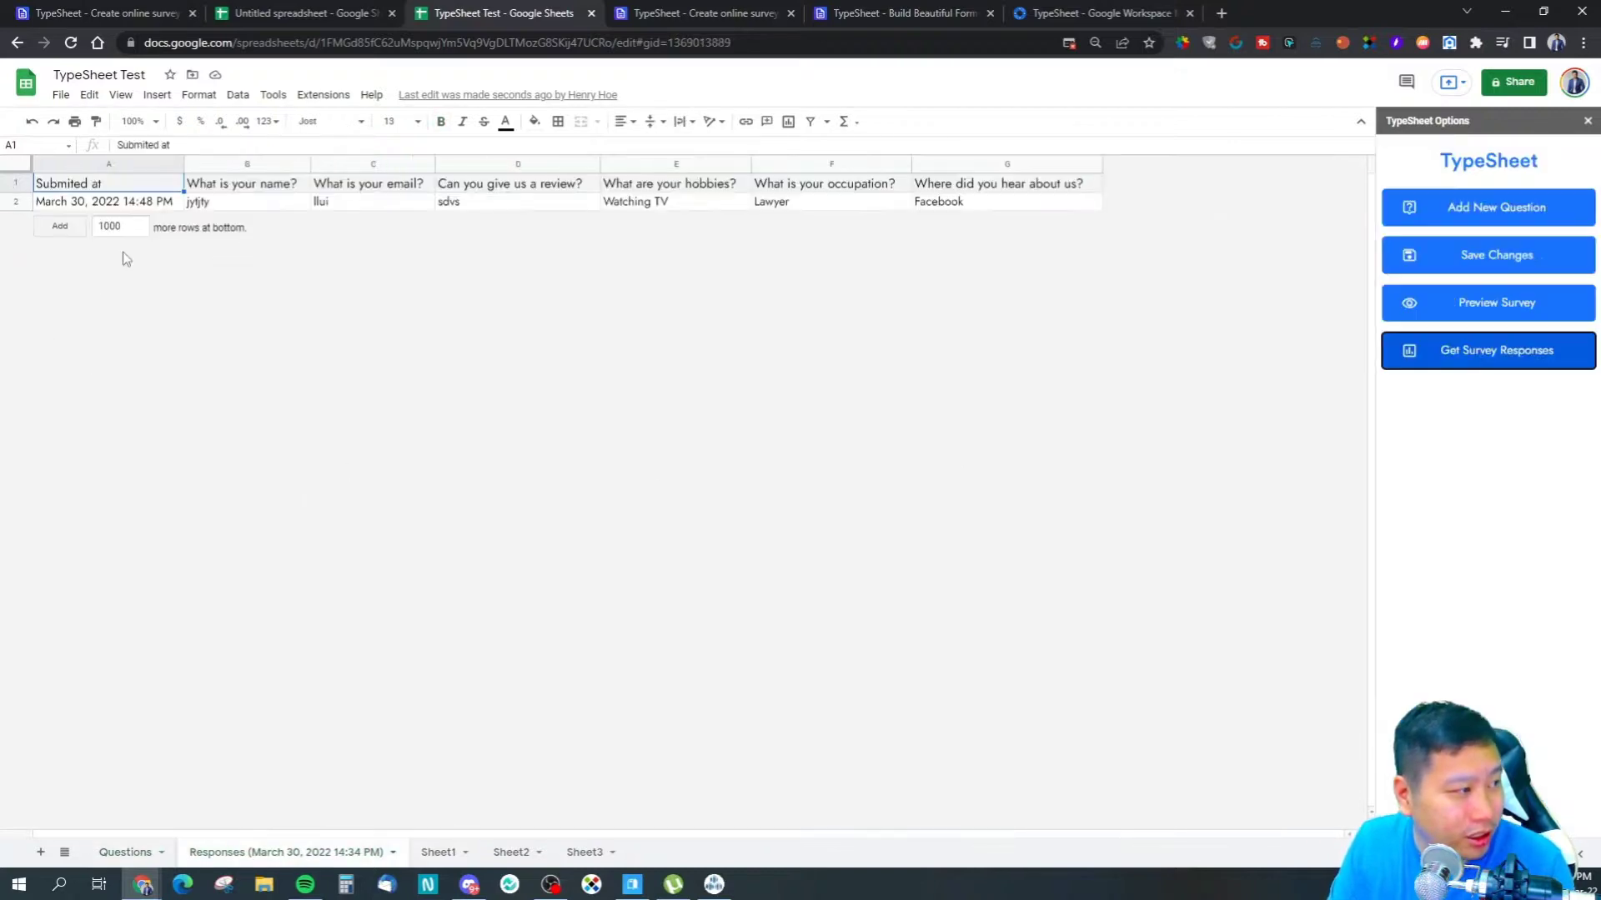
left_click_drag(170, 202, 992, 223)
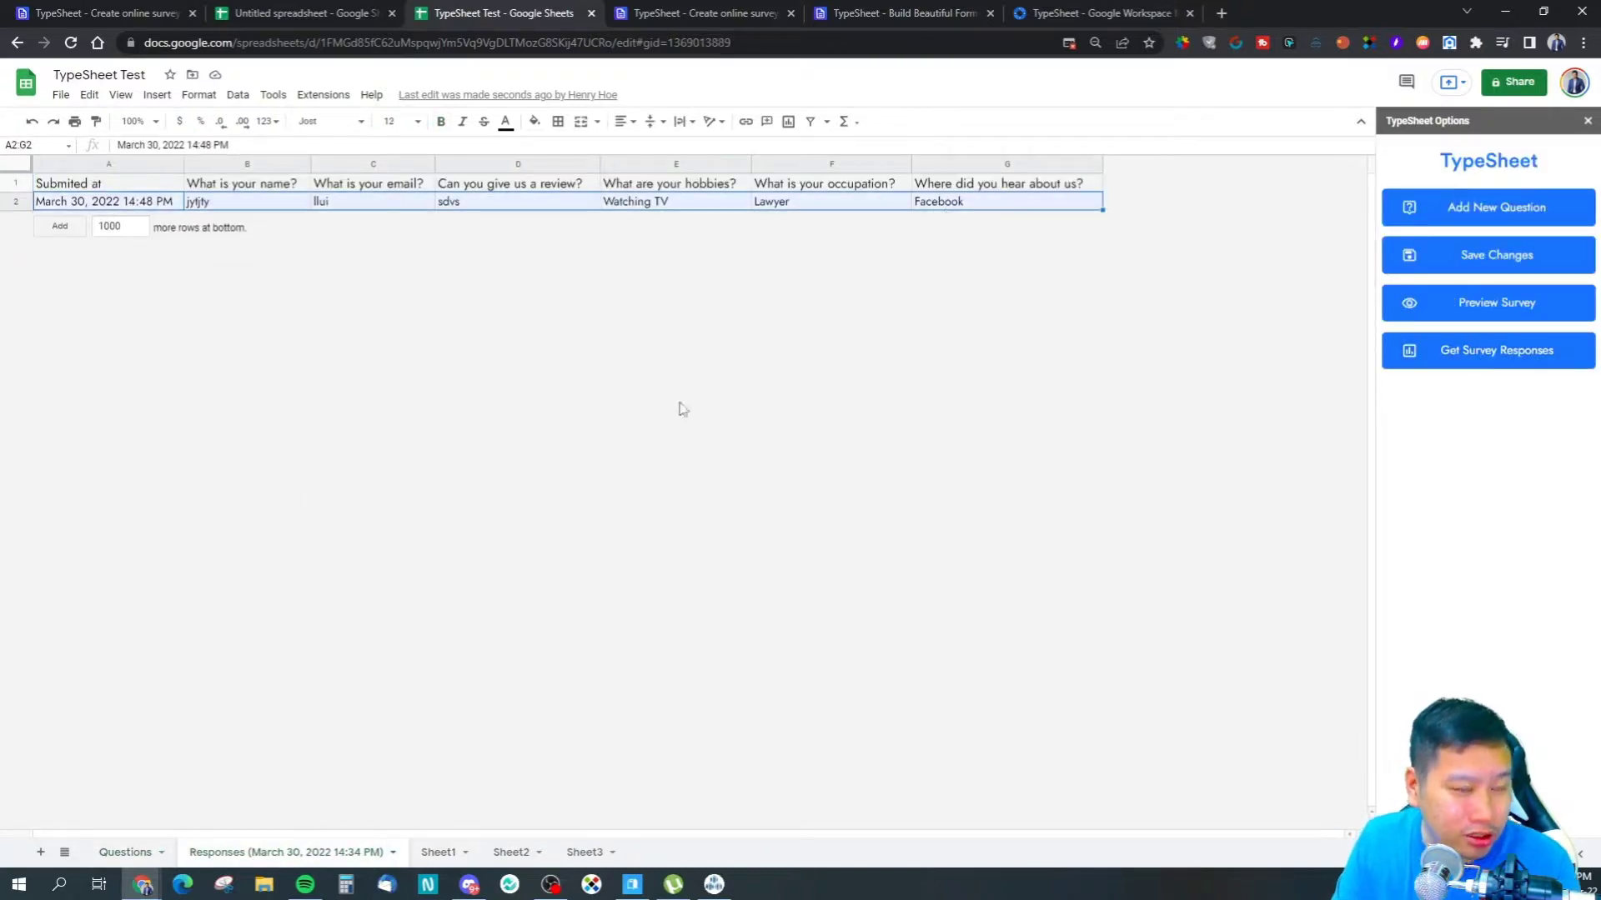
left_click(680, 407)
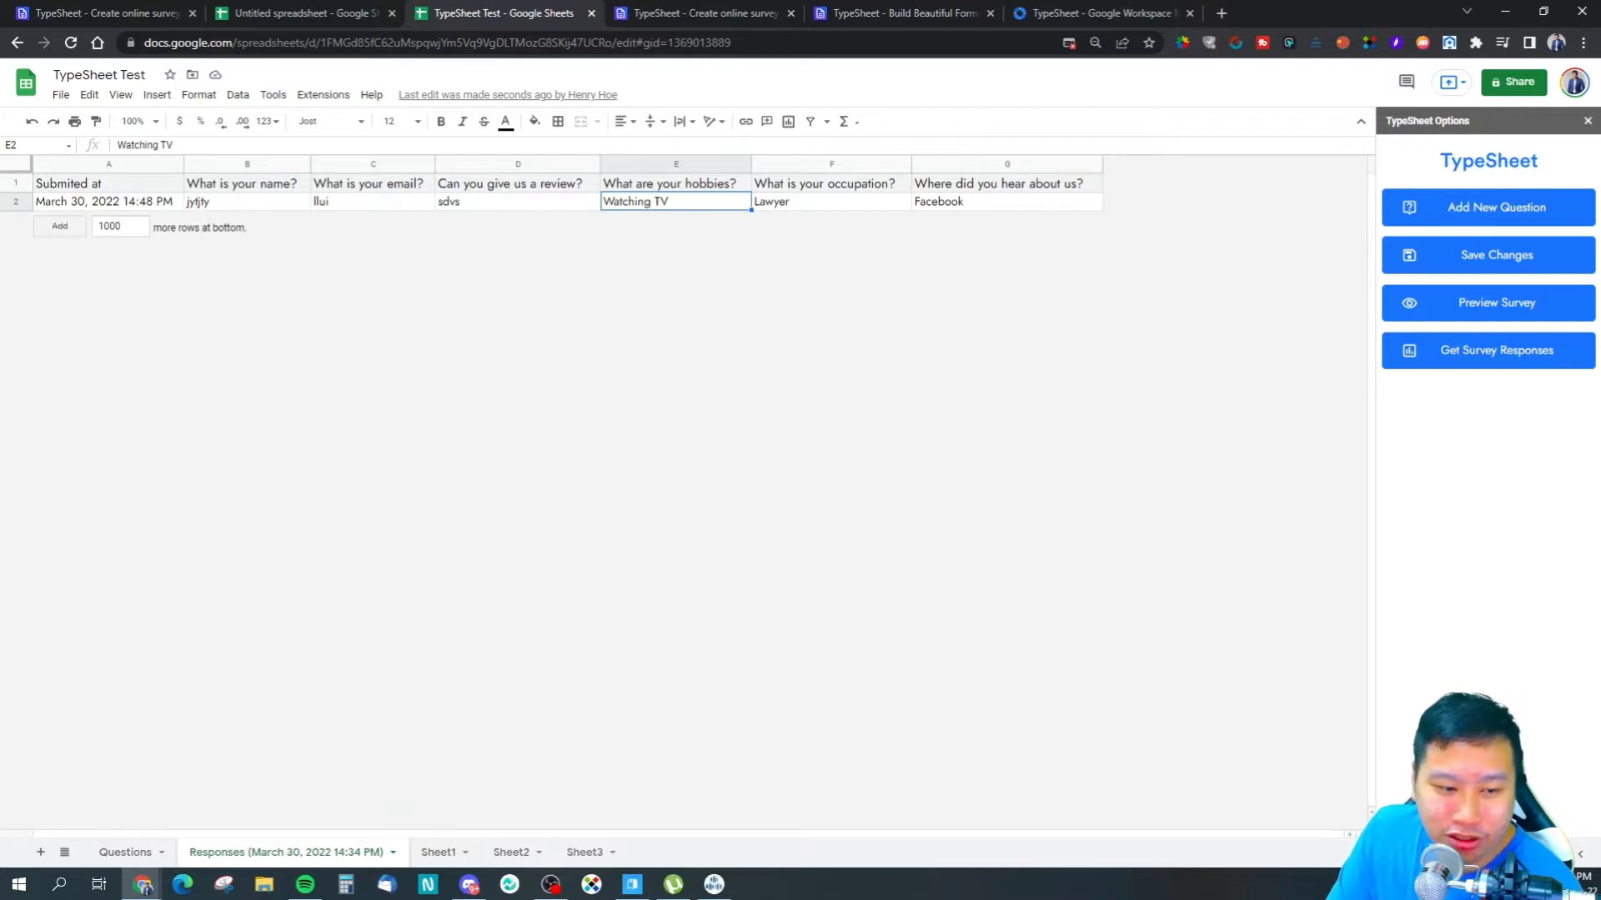